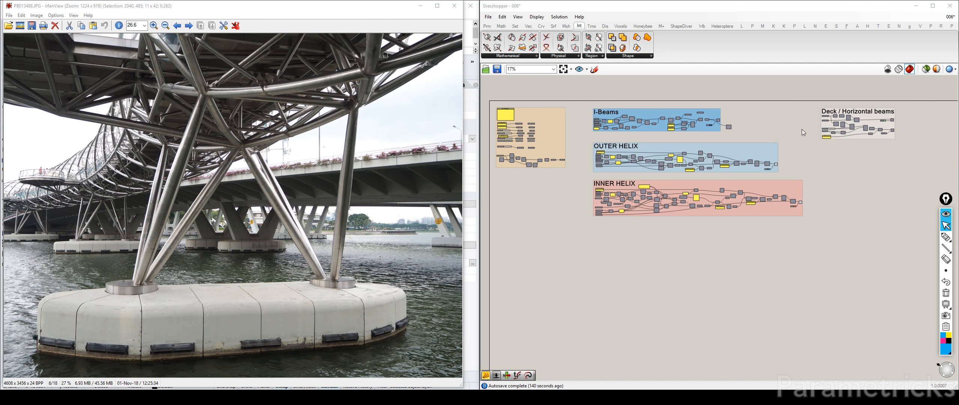
Step: Circle the upper tube joints and the two column bases on the bridge photo with the annotation pen
left_click(946, 237)
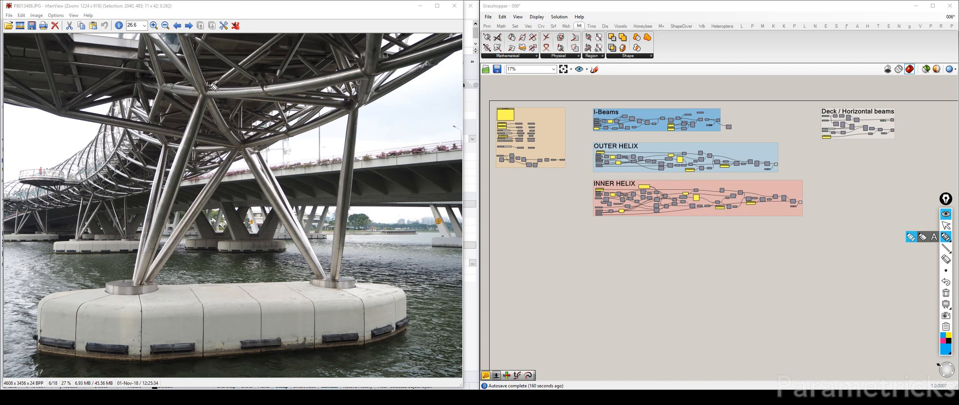
left_click_drag(208, 83, 208, 82)
mouse_move(356, 96)
left_mouse_down()
mouse_move(344, 113)
mouse_move(357, 98)
left_mouse_up()
mouse_move(245, 138)
left_mouse_down()
mouse_move(229, 148)
mouse_move(246, 139)
mouse_move(258, 148)
left_mouse_up()
left_click_drag(168, 139, 167, 149)
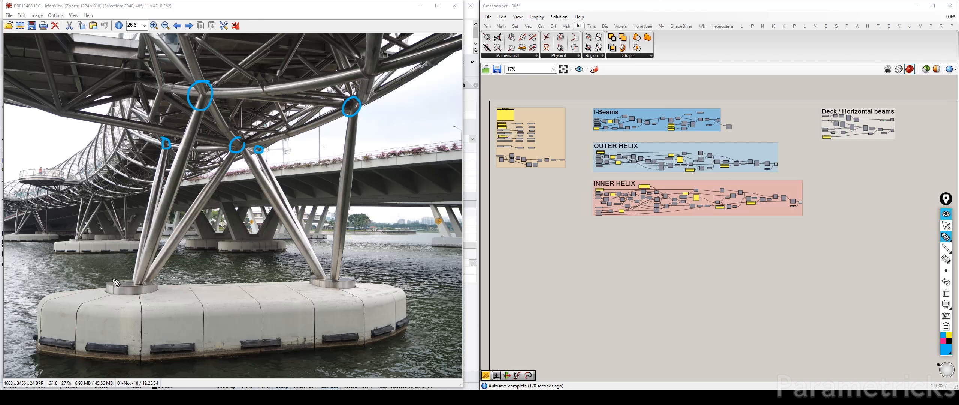
left_click_drag(151, 279, 167, 286)
left_click_drag(341, 277, 330, 286)
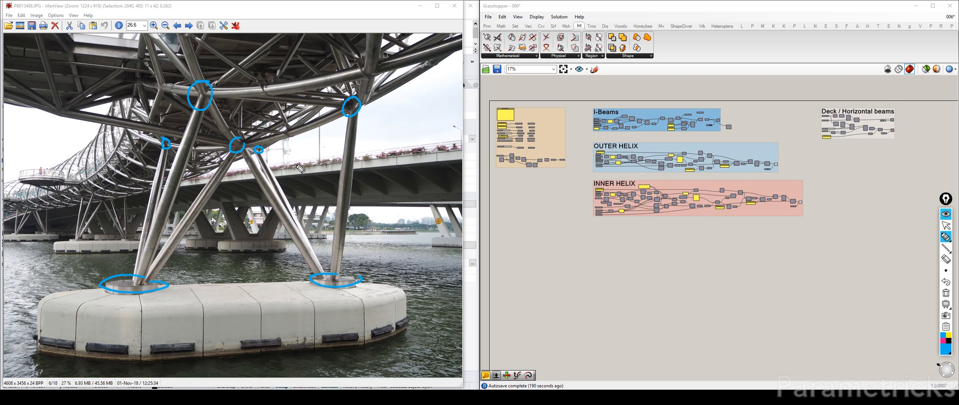
Step: Mark the distant helix section on the photo with the pen, and clear all annotations
left_click(945, 224)
left_click(946, 237)
left_click_drag(72, 152, 73, 115)
left_click_drag(58, 129, 83, 126)
left_click(946, 214)
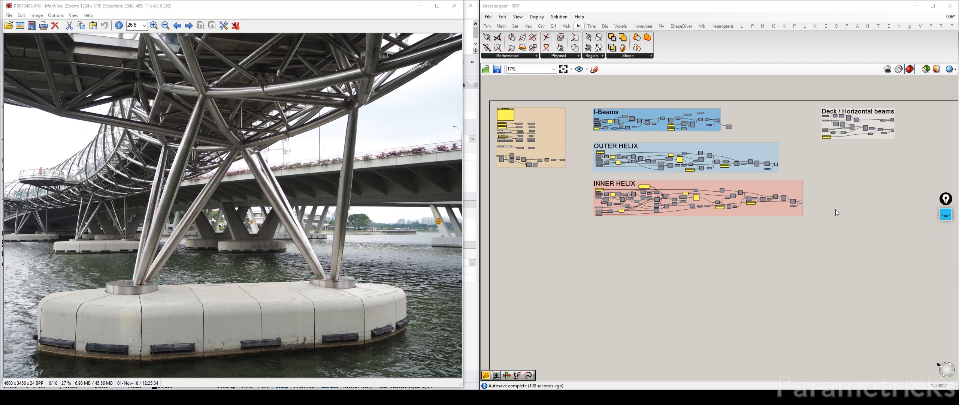
Step: Bring the Rhino bridge model into view and examine the Deck / Horizontal beams group in the Grasshopper definition
left_click(613, 258)
scroll(723, 163, "up", 4)
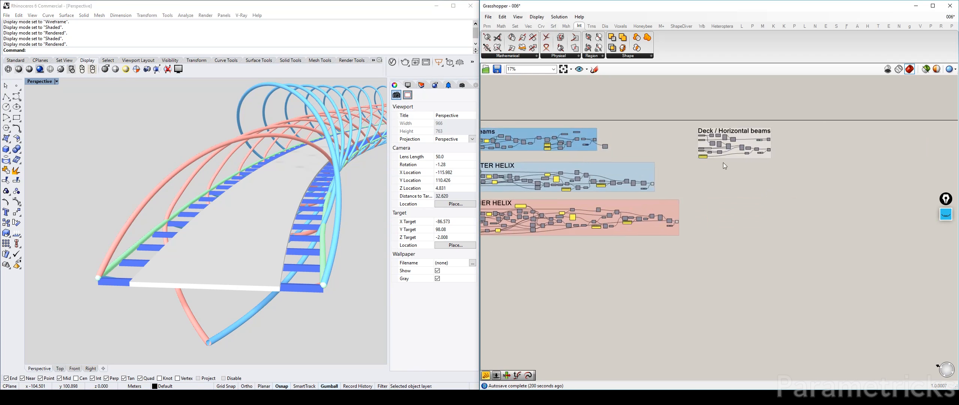
scroll(723, 158, "down", 4)
right_click_drag(687, 158, 748, 151)
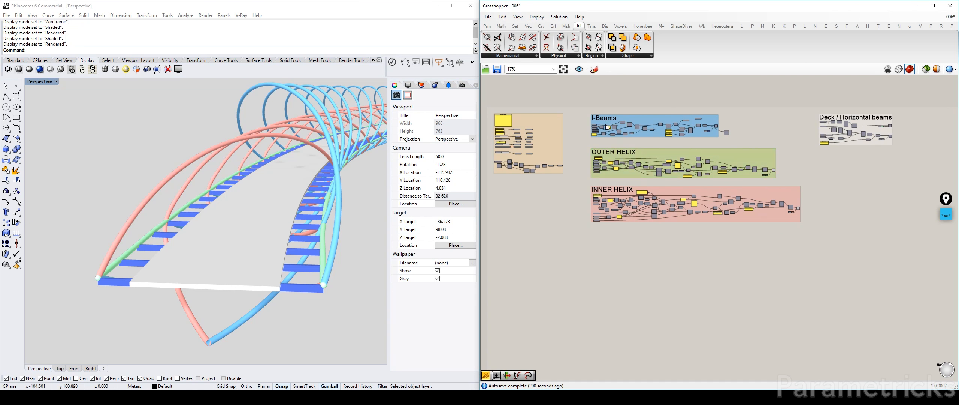
right_click_drag(824, 132, 626, 140)
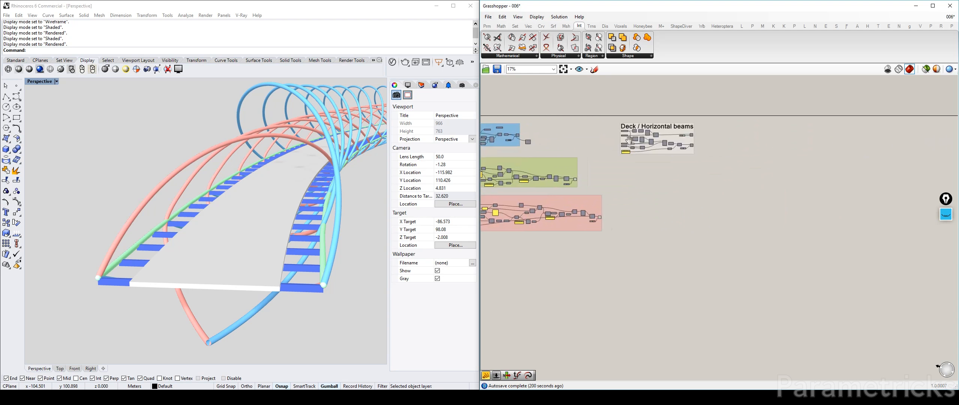
scroll(668, 143, "up", 5)
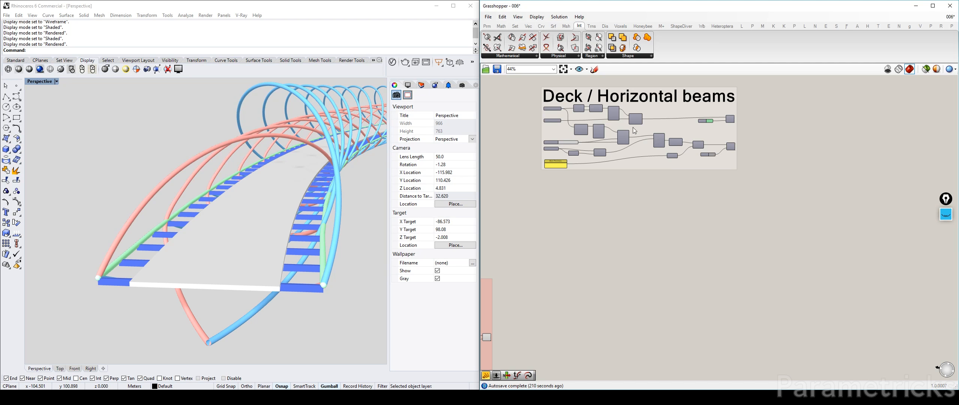
scroll(689, 144, "up", 2)
scroll(639, 175, "down", 2)
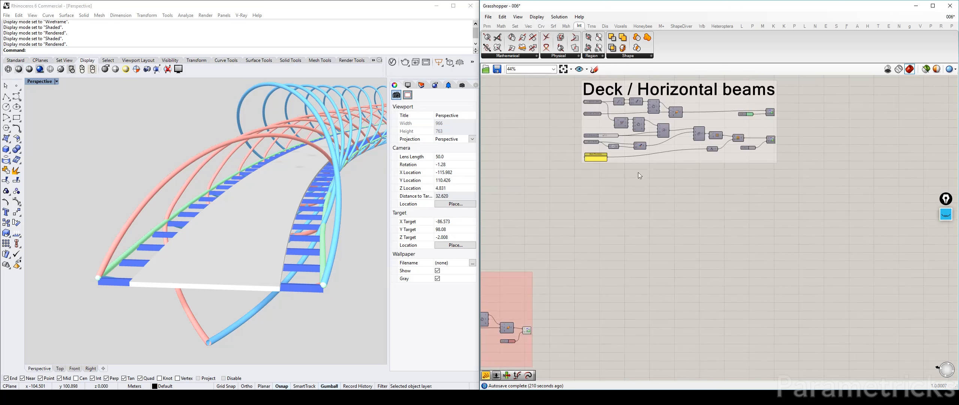
Step: Examine the bridge model from below and the side, and find the end of the OUTER HELIX group in the definition
left_click(350, 223)
right_click_drag(350, 222, 353, 217)
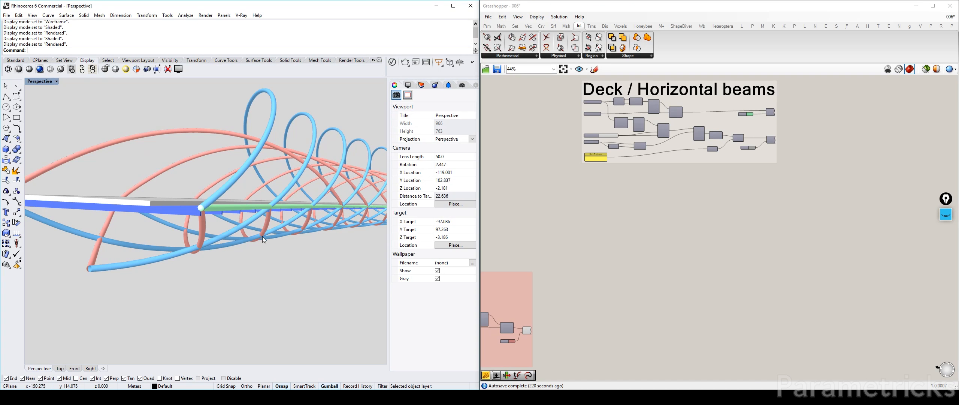
right_click_drag(262, 236, 263, 236)
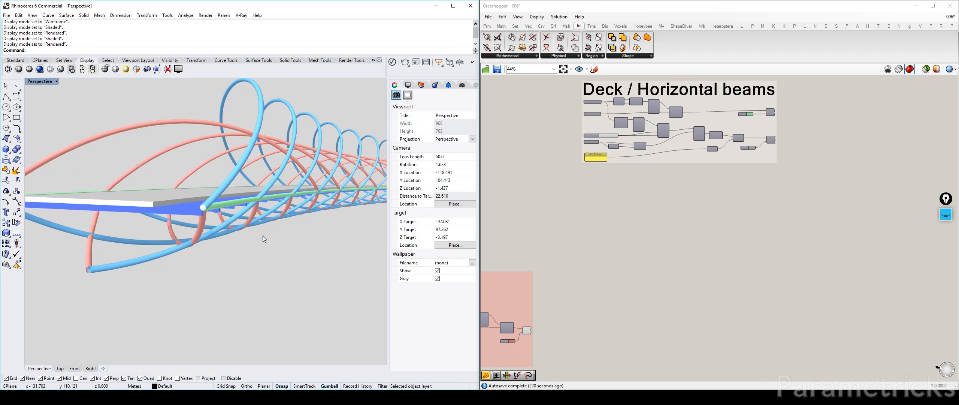
key("alt+Tab")
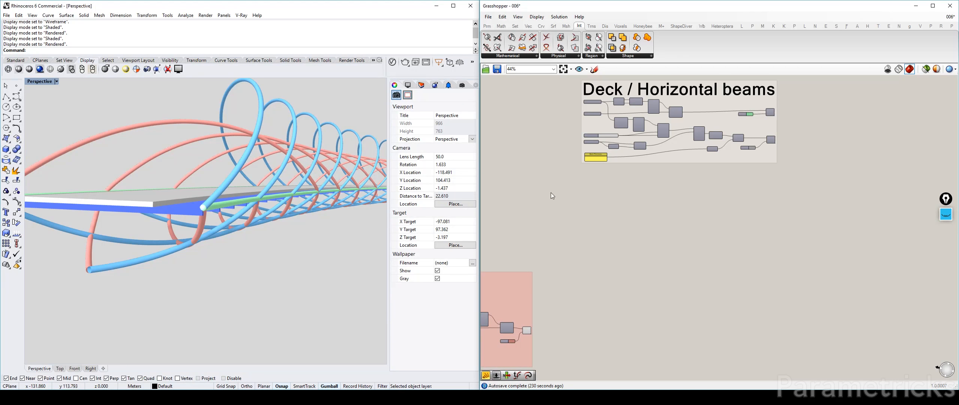
scroll(624, 174, "up", 5)
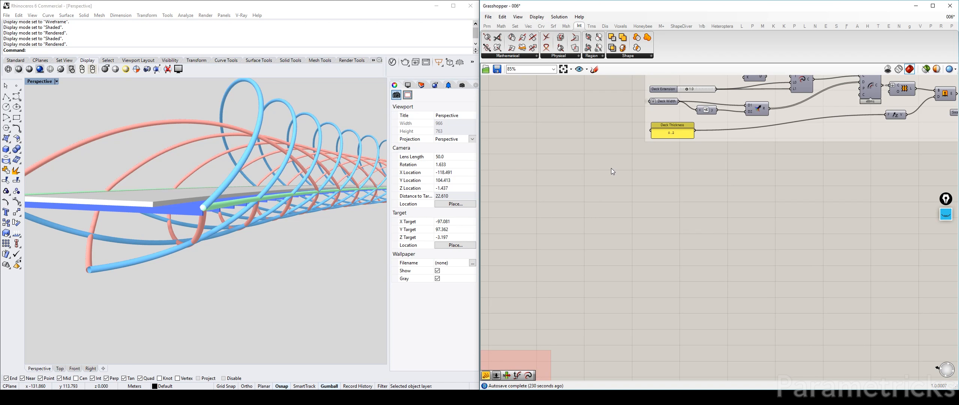
scroll(621, 169, "down", 5)
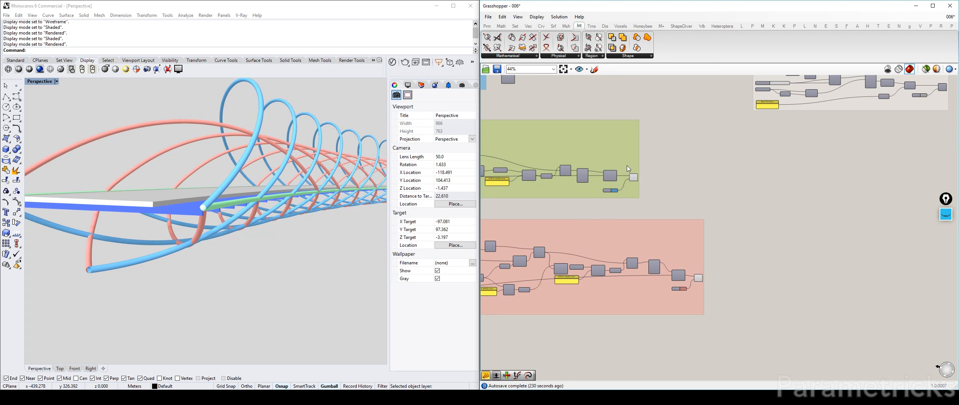
right_click_drag(667, 142, 698, 135)
right_click_drag(301, 215, 299, 227)
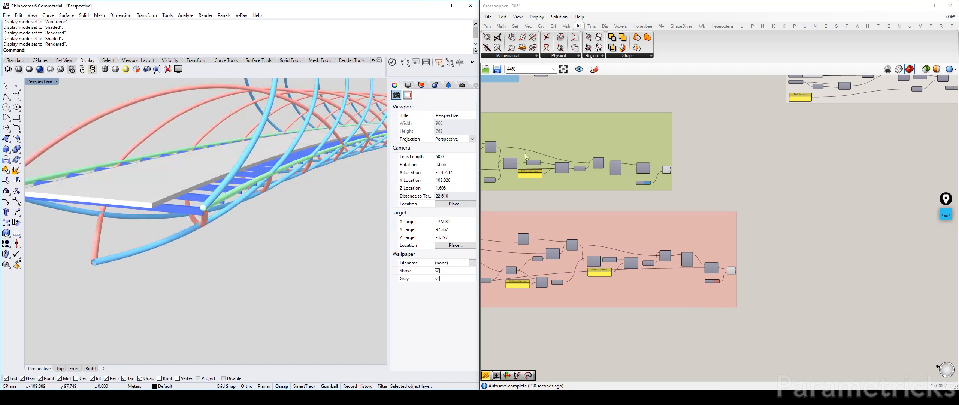
Step: Add a Curve parameter at the end of the OUTER HELIX group and connect it to the interpolated curve output
scroll(654, 145, "up", 4)
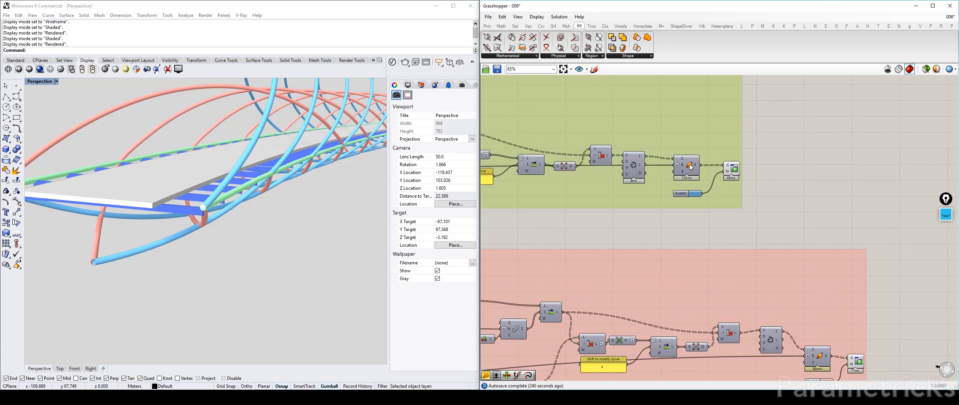
left_click_drag(640, 167, 644, 161)
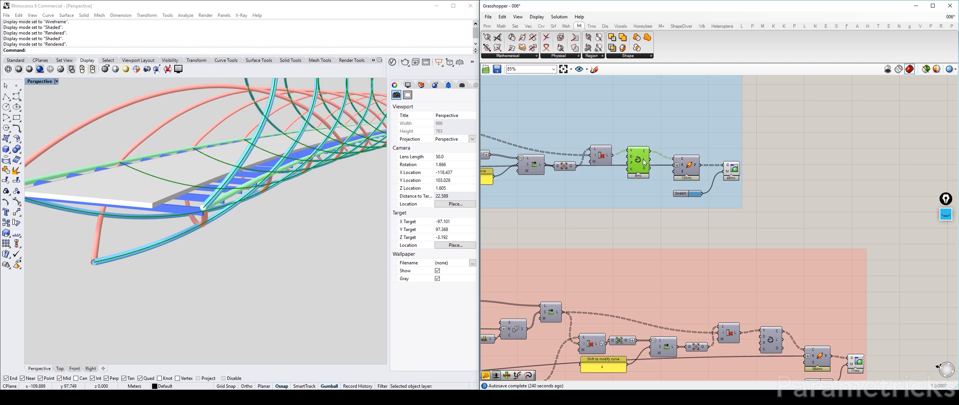
left_click(805, 155)
double_click(824, 152)
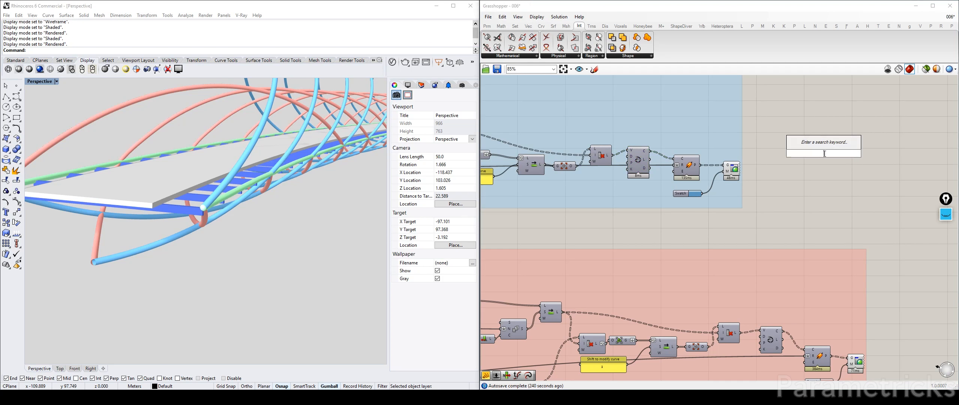
type("crv")
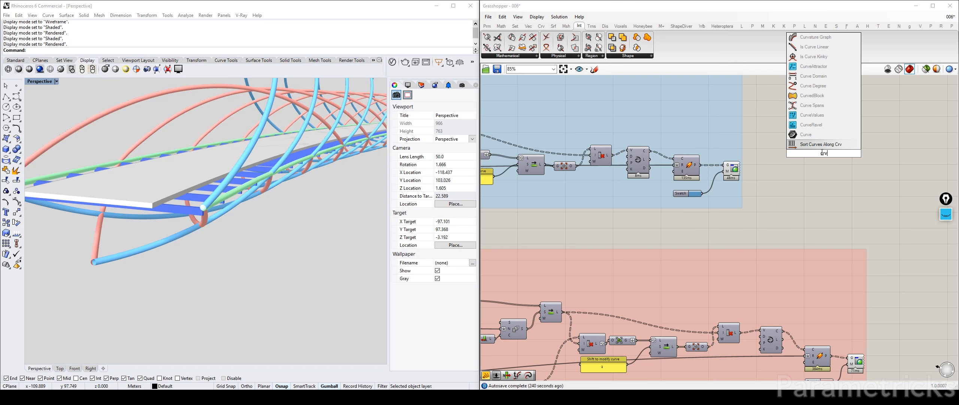
left_click(805, 134)
left_click_drag(824, 150, 665, 128)
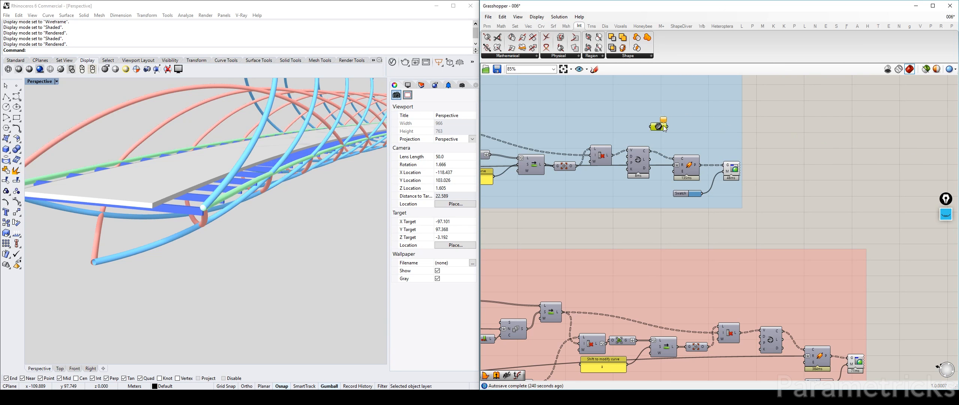
scroll(664, 128, "up", 3)
left_click_drag(637, 158, 669, 132)
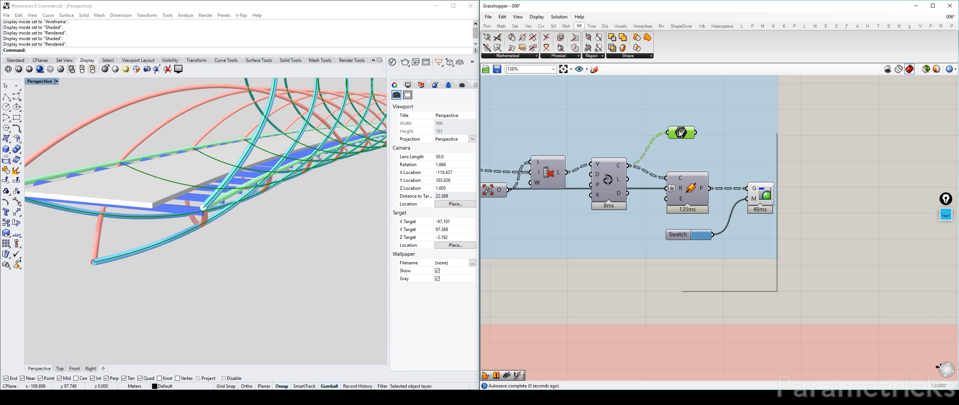
Step: Rename the outer helix Curve parameter to OUTER HELIX CURVES and have its name always drawn
right_click(680, 131)
scroll(589, 185, "down", 5)
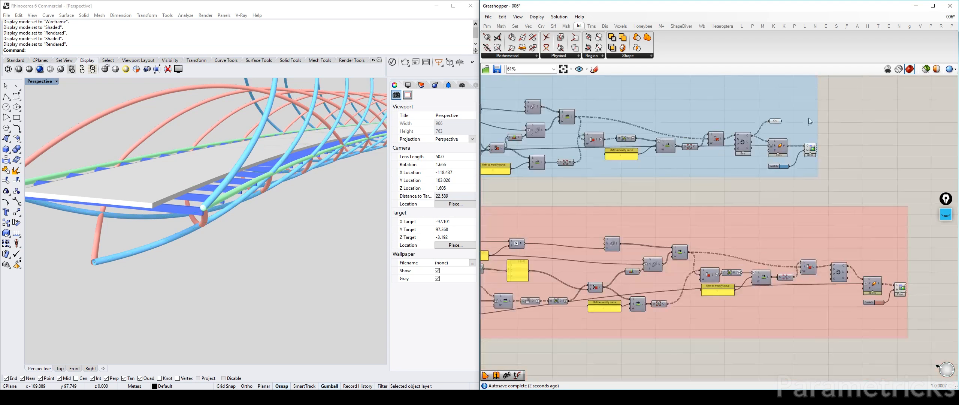
right_click_drag(589, 186, 567, 143)
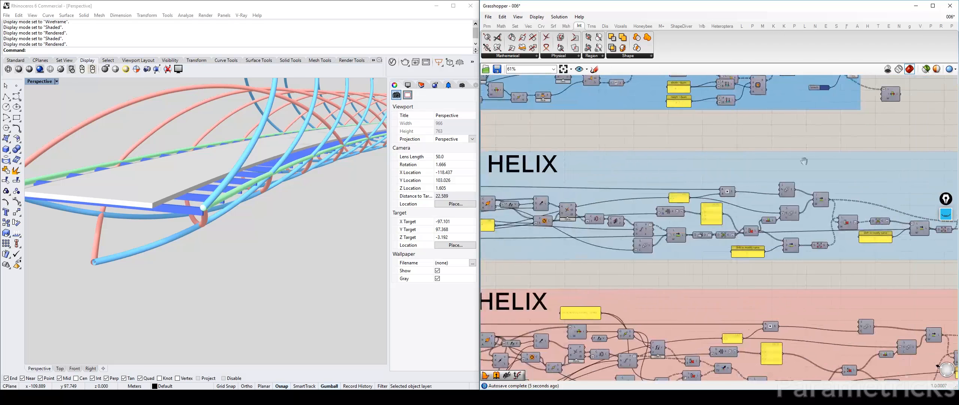
right_click_drag(805, 160, 567, 151)
scroll(574, 167, "up", 5)
right_click(619, 168)
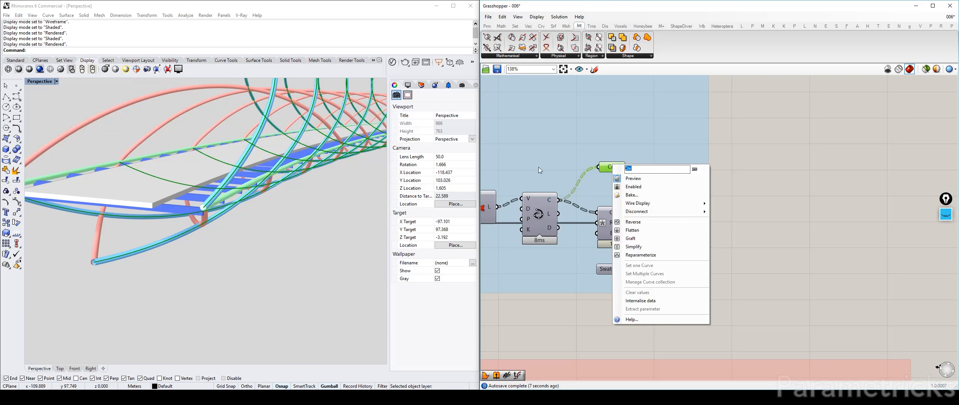
type("OUTER HELIX CURVES")
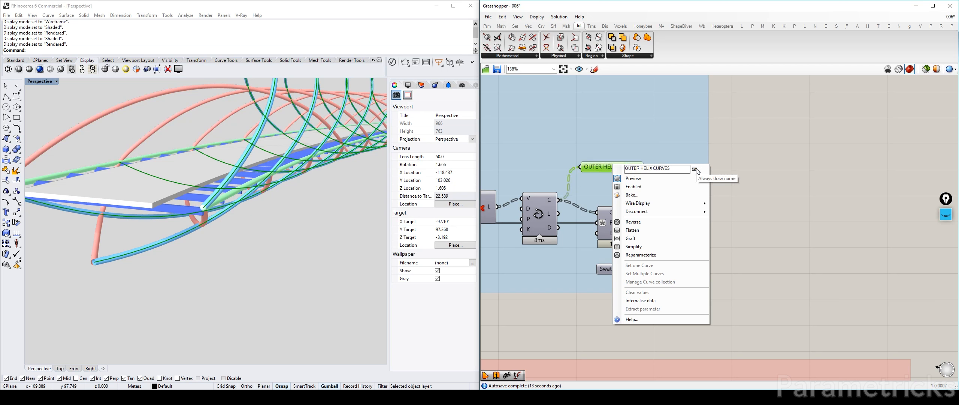
left_click(631, 169)
Step: Copy the OUTER HELIX CURVES parameter into the INNER HELIX group and connect it to that group's interpolated curve output
left_click_drag(630, 166, 822, 273)
right_click(668, 134)
left_click(686, 196)
right_click_drag(832, 260, 757, 102)
left_click_drag(744, 118, 771, 287)
right_click_drag(772, 286, 711, 236)
left_click_drag(638, 286, 597, 232)
Step: Rename the copied parameter in the INNER HELIX group to INNER HELIX CURVES
right_click(696, 228)
left_click(722, 289)
left_click(704, 258)
right_click(703, 257)
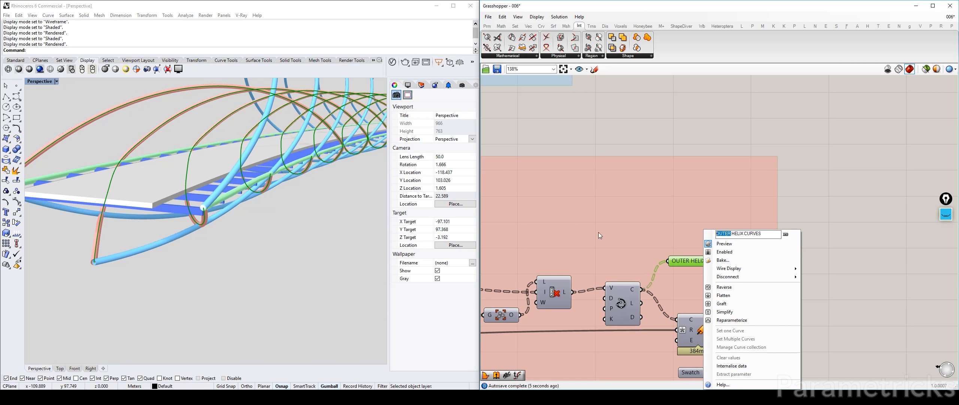
type("INNER")
key("Return")
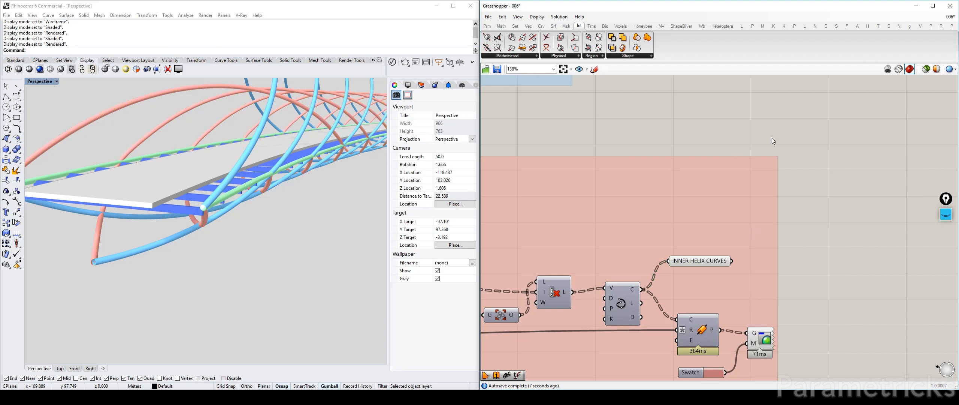
Step: Duplicate the OUTER HELIX CURVES parameter outside its group, fed by the original, and hide its incoming wire
scroll(705, 206, "down", 3)
left_click_drag(574, 131, 644, 121, "alt")
right_click(644, 122)
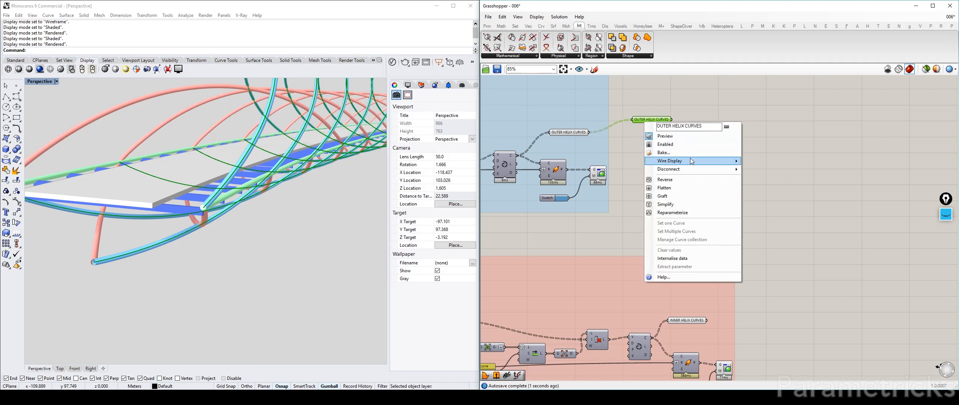
mouse_move(712, 161)
left_click(749, 170)
Step: Duplicate the INNER HELIX CURVES parameter outside its group, feed it from the original, and set its wire display to Hidden
right_click_drag(751, 234, 700, 137)
left_click_drag(641, 218, 727, 211)
key("ctrl+z")
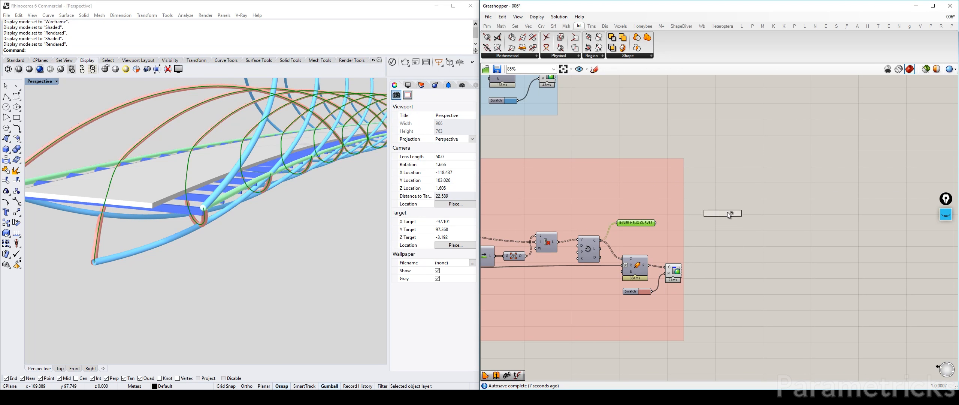
left_click_drag(656, 222, 704, 210)
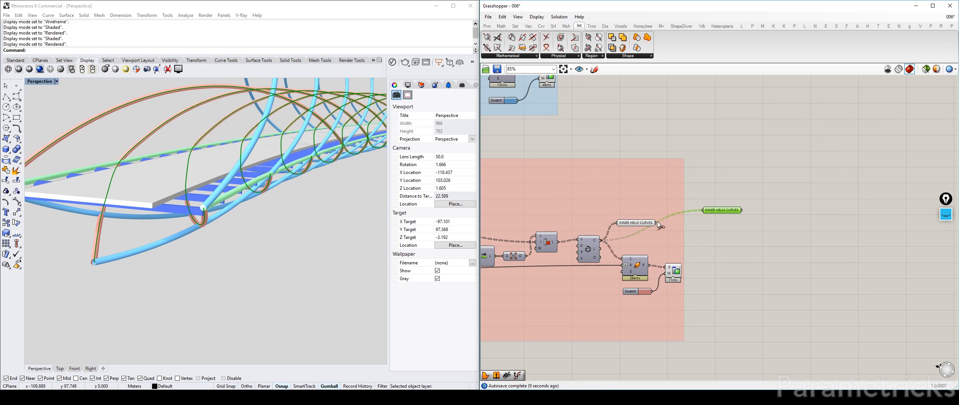
right_click(712, 210)
mouse_move(741, 249)
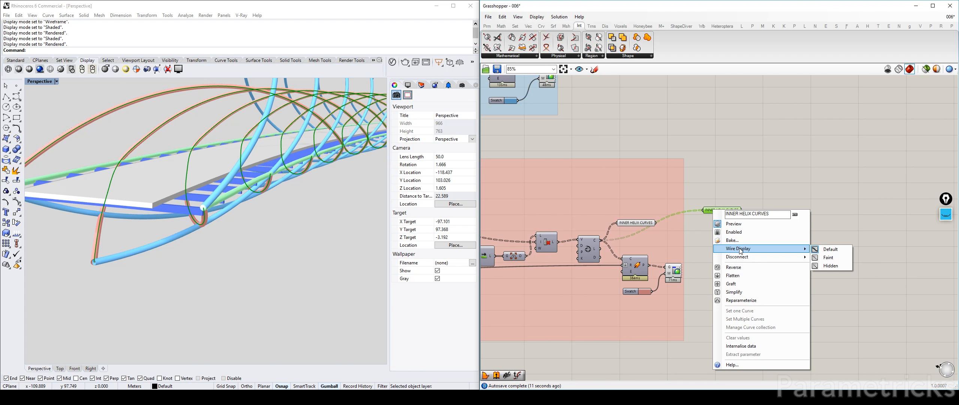
left_click(829, 266)
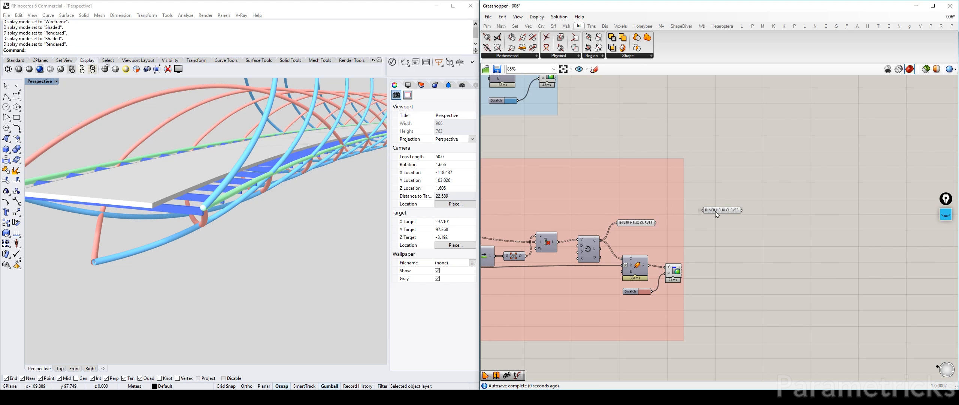
Step: Duplicate the external OUTER and INNER HELIX CURVES parameters together into the empty canvas below the Deck / Horizontal beams group
left_click_drag(755, 185, 712, 254)
scroll(733, 150, "down", 1)
right_click_drag(733, 150, 690, 220)
left_click(577, 116)
left_click(590, 111)
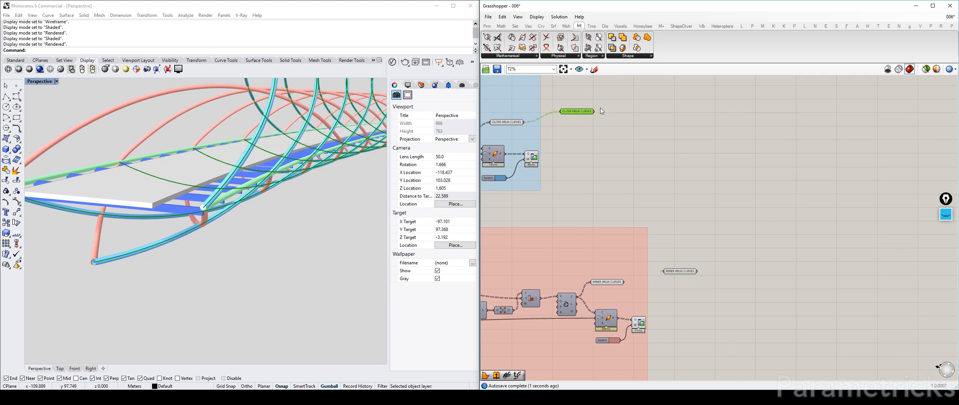
scroll(606, 145, "down", 3)
right_click_drag(600, 159, 639, 168)
left_click(697, 232, "shift")
left_click_drag(697, 232, 804, 222, "alt")
left_click(749, 248)
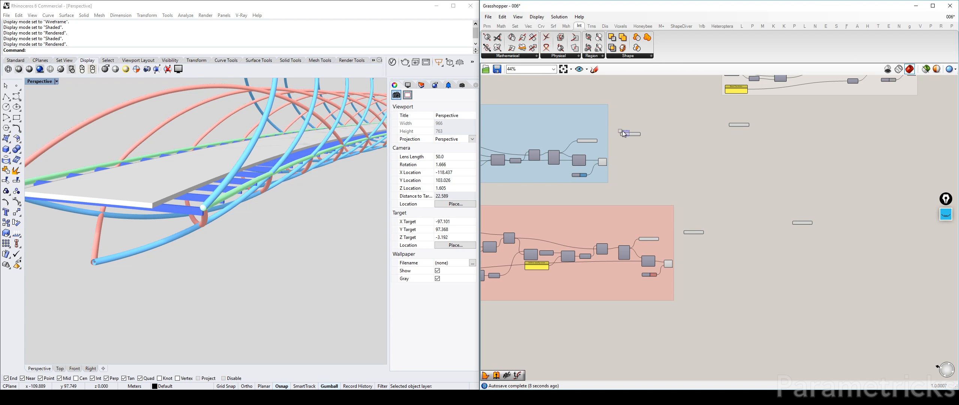
Step: Reposition the first external OUTER and INNER HELIX CURVES parameters closer to the ends of their groups
left_click_drag(624, 133, 631, 138)
left_click_drag(693, 233, 688, 227)
left_click(711, 206)
left_click_drag(634, 141, 644, 130)
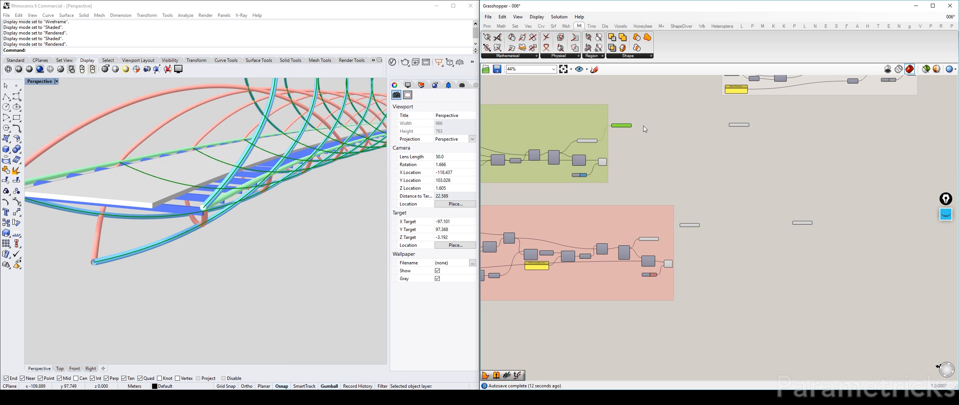
Step: Stack the duplicated OUTER and INNER HELIX CURVES parameters in the empty canvas just below the Deck / Horizontal beams group
right_click_drag(794, 128, 643, 175)
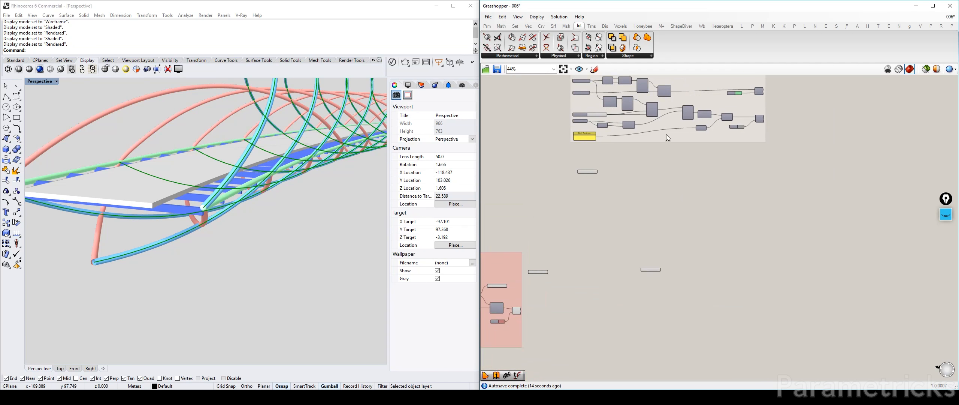
left_click_drag(668, 136, 693, 134)
scroll(574, 179, "up", 2)
left_click_drag(573, 178, 613, 173)
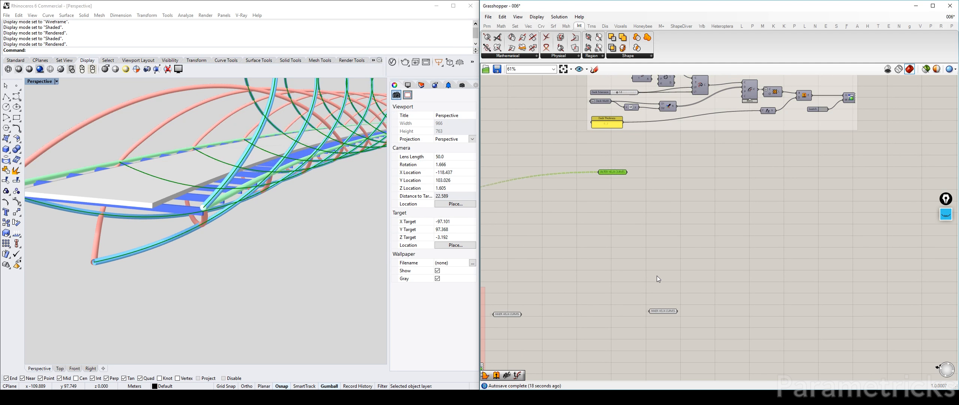
left_click_drag(680, 317, 633, 206)
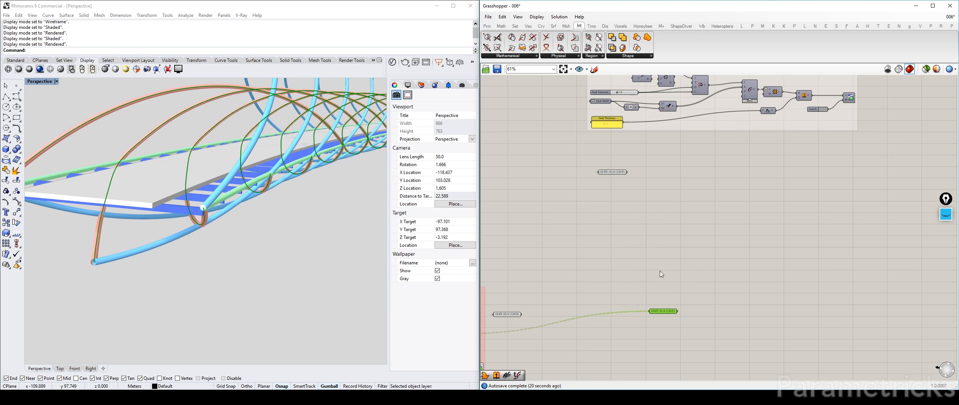
left_click_drag(671, 312, 622, 182)
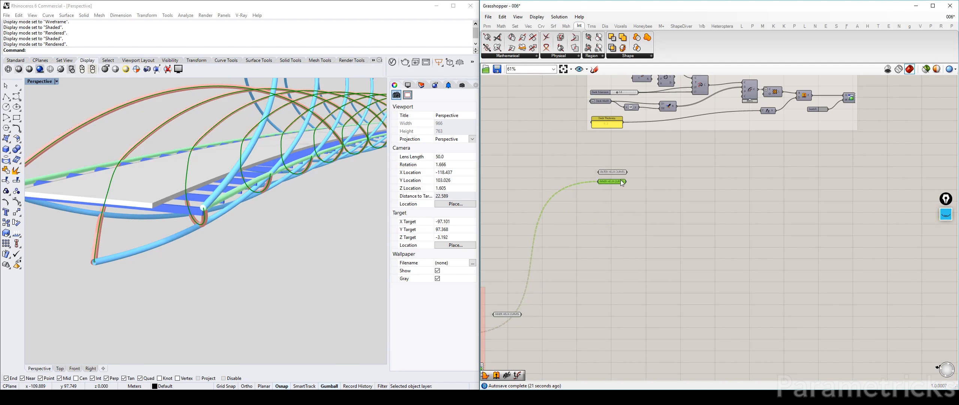
left_click(609, 222)
scroll(587, 252, "down", 3)
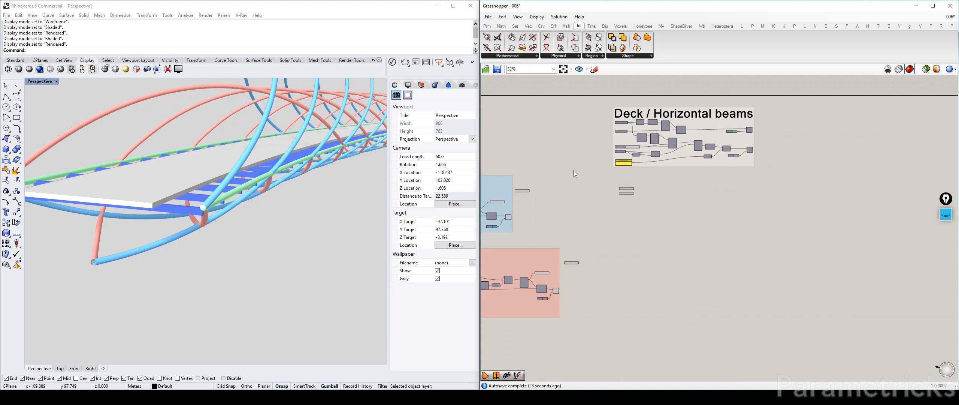
Step: Turn off the preview of the components in the blue and red helix groups and of the curve parameters beside them
left_click_drag(573, 164, 484, 328)
middle_click(572, 96)
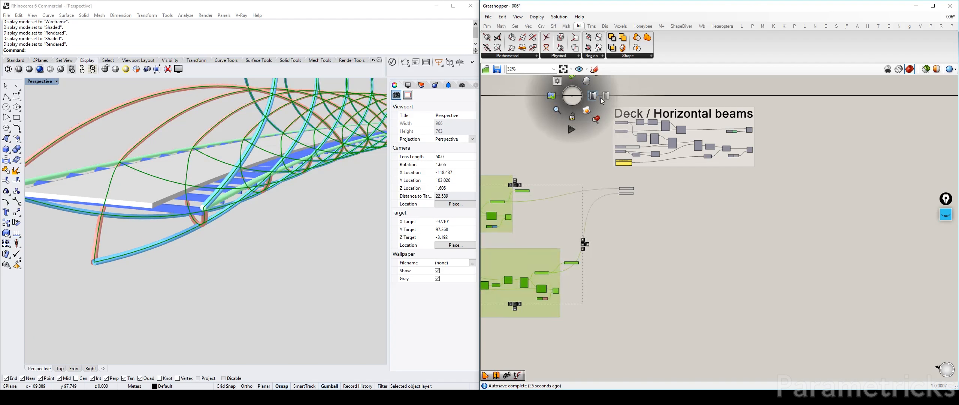
middle_click(633, 246)
left_click(647, 232)
left_click(534, 198)
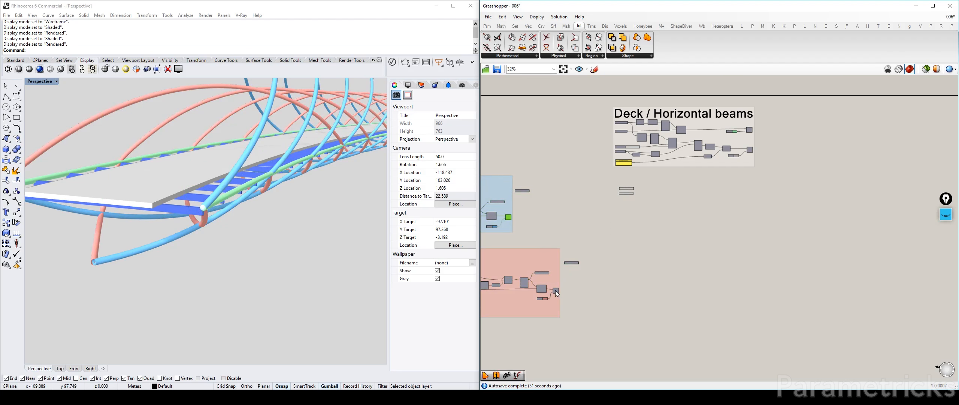
Step: Left-align the OUTER and INNER HELIX CURVES parameters below the Deck / Horizontal beams group
right_click_drag(654, 224, 628, 243)
scroll(615, 207, "up", 4)
left_click_drag(612, 229, 573, 204)
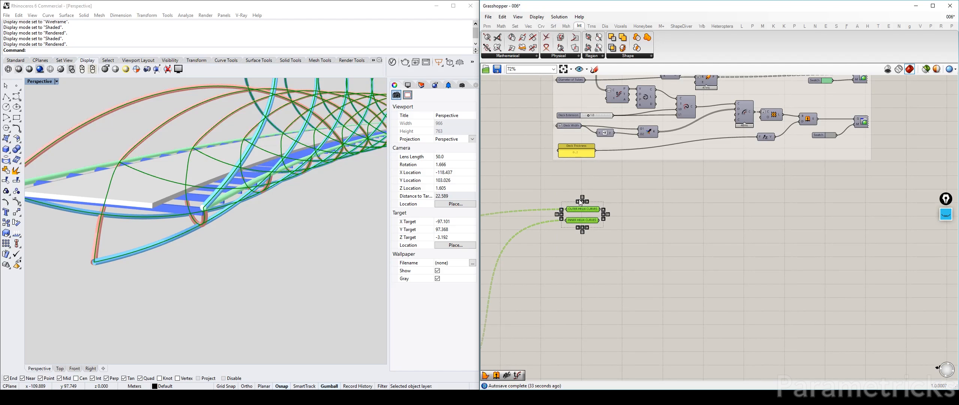
left_click(578, 201)
scroll(615, 217, "up", 2)
left_click(634, 211)
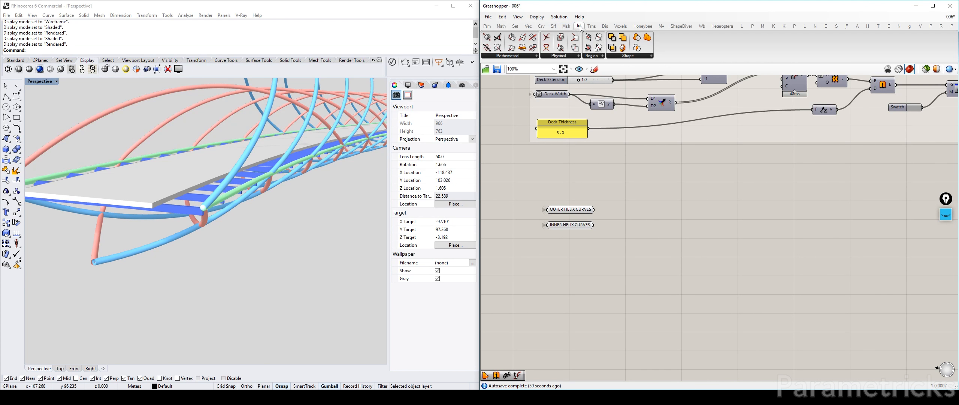
Step: Place a Curve | Curve intersection component beside the two aligned helix curve parameters
left_click(561, 57)
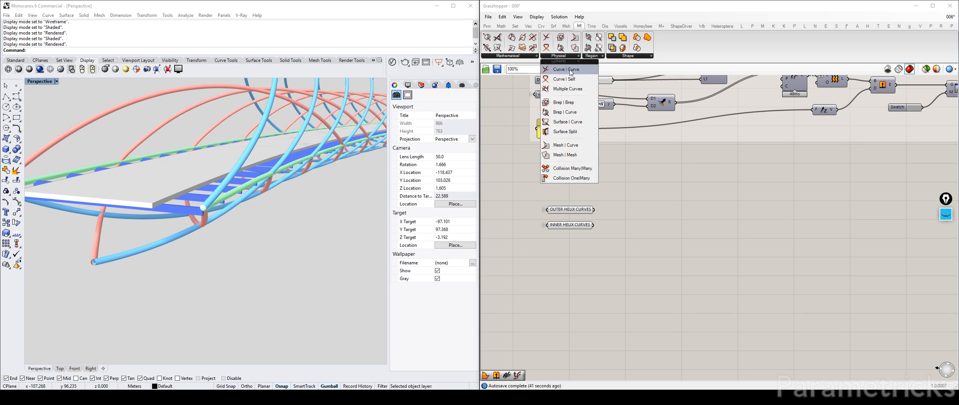
left_click(566, 69)
scroll(619, 214, "up", 3)
left_click(620, 214)
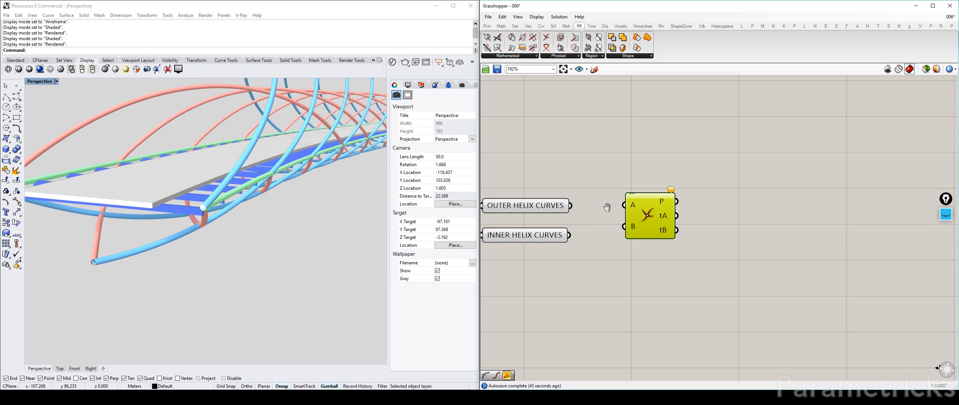
right_click_drag(607, 211, 616, 188)
left_click_drag(648, 184, 672, 180)
Step: Check the data of both helix parameters and connect OUTER HELIX CURVES to input A and INNER HELIX CURVES to input B of Curve | Curve
mouse_move(557, 185)
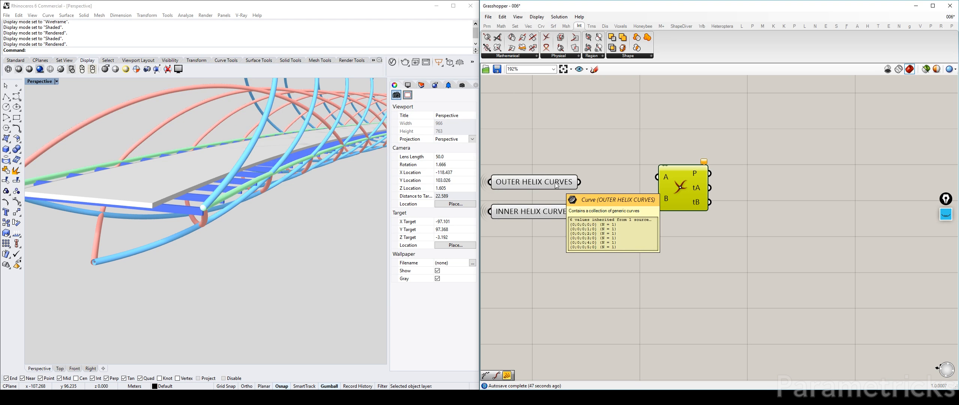
left_click(556, 184)
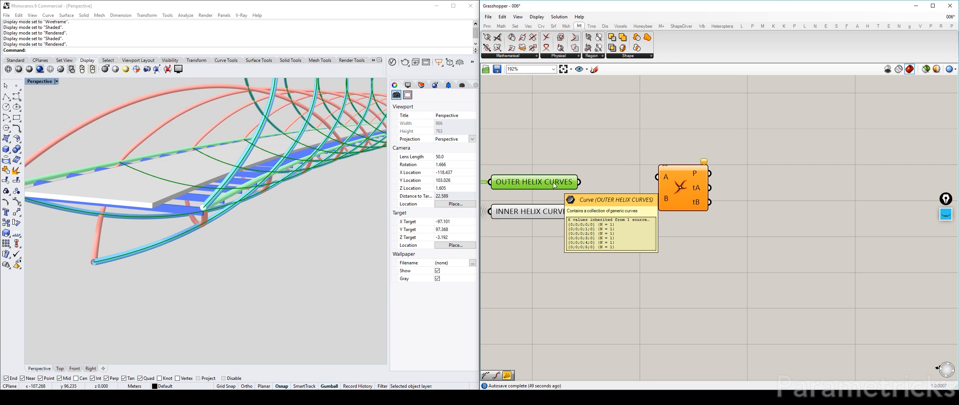
mouse_move(562, 212)
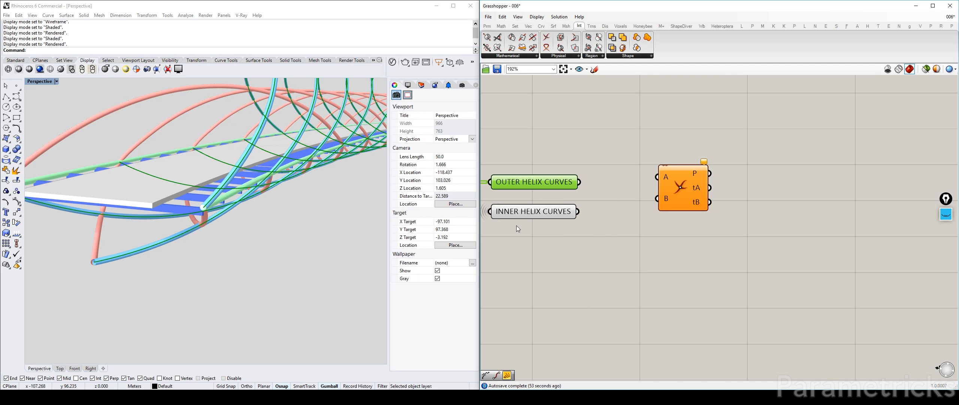
left_click(538, 212)
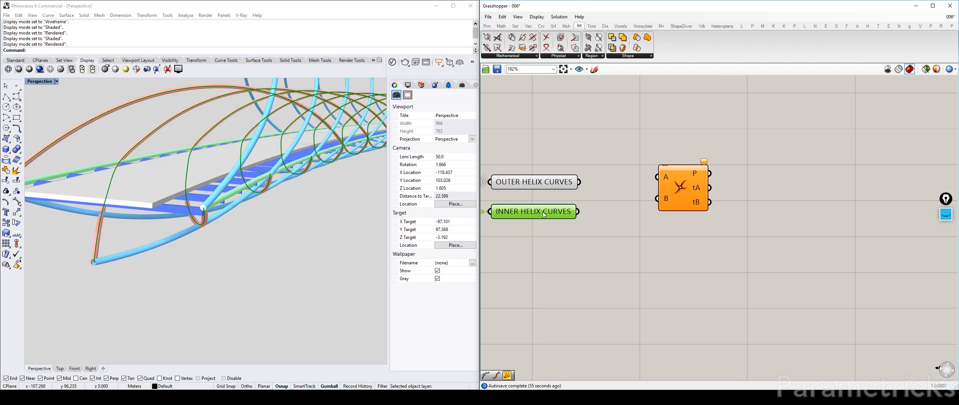
mouse_move(544, 214)
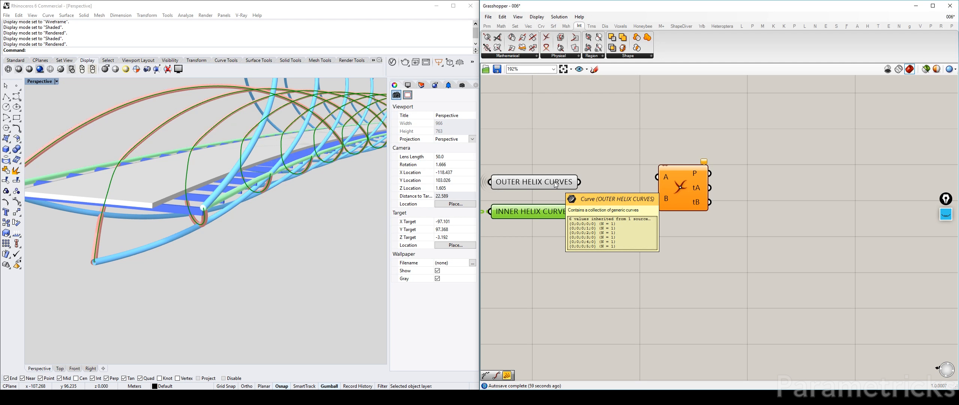
left_click_drag(704, 183, 678, 186)
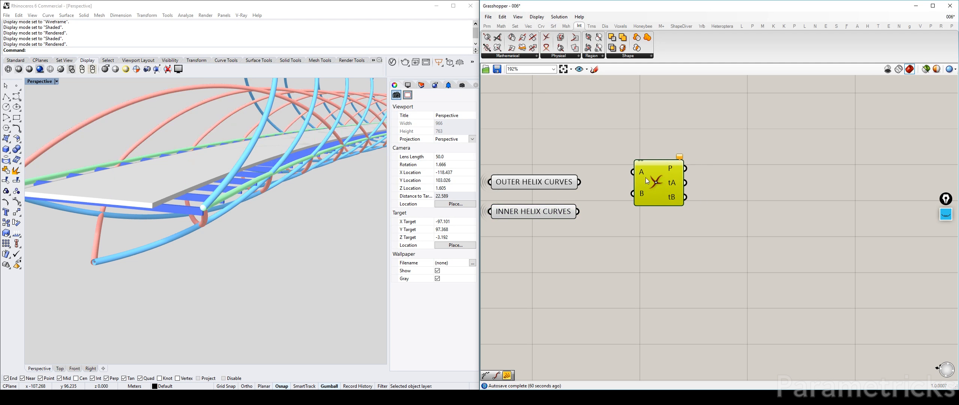
left_click_drag(578, 182, 629, 180)
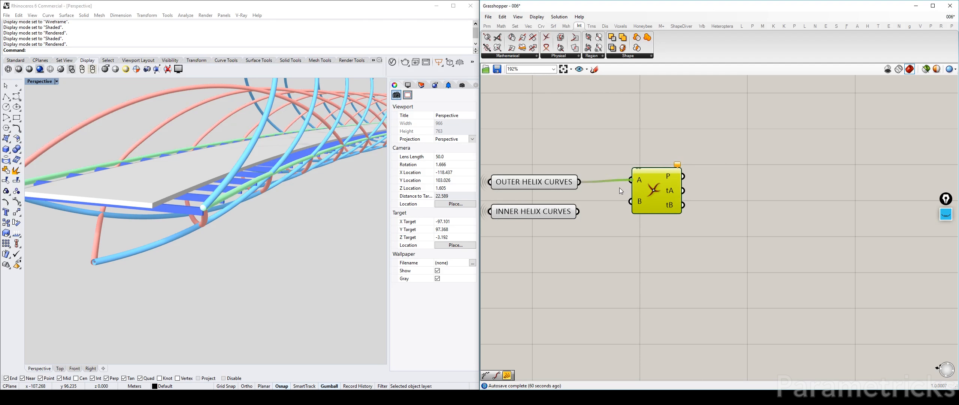
left_click_drag(577, 211, 659, 194)
left_click(746, 157)
Step: Inspect the intersection points along the bridge and reposition INNER HELIX CURVES and the Curve | Curve component so the wires run straight
left_click(663, 199)
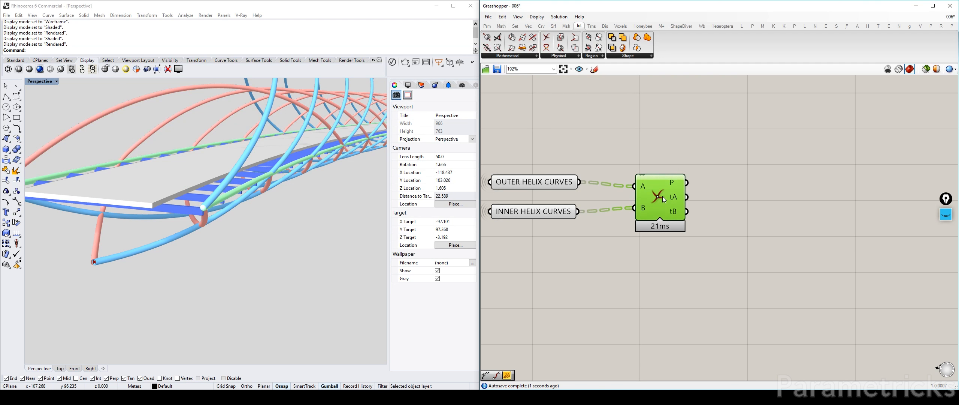
scroll(296, 214, "down", 1)
right_click_drag(296, 214, 210, 218)
left_click_drag(666, 197, 674, 192)
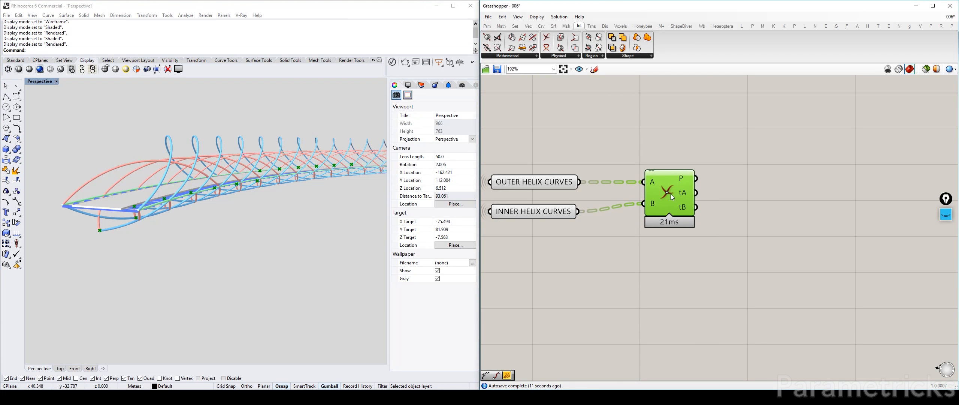
left_click_drag(546, 213, 546, 205)
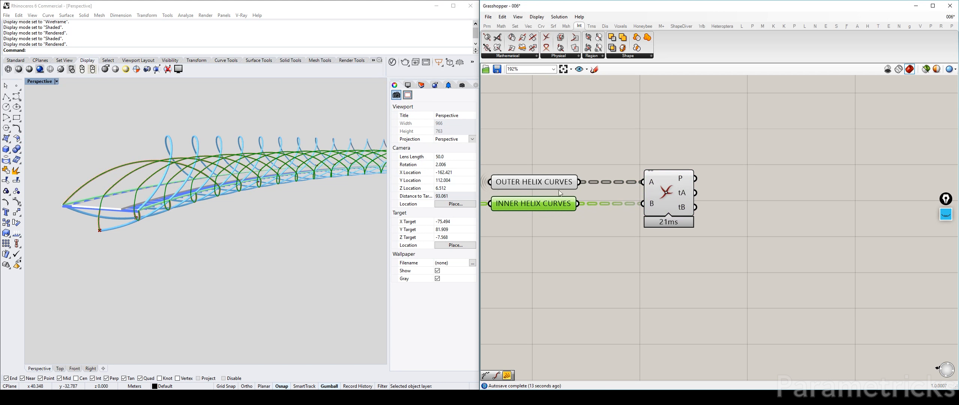
mouse_move(668, 195)
left_mouse_down()
mouse_move(725, 195)
mouse_move(668, 191)
left_mouse_up()
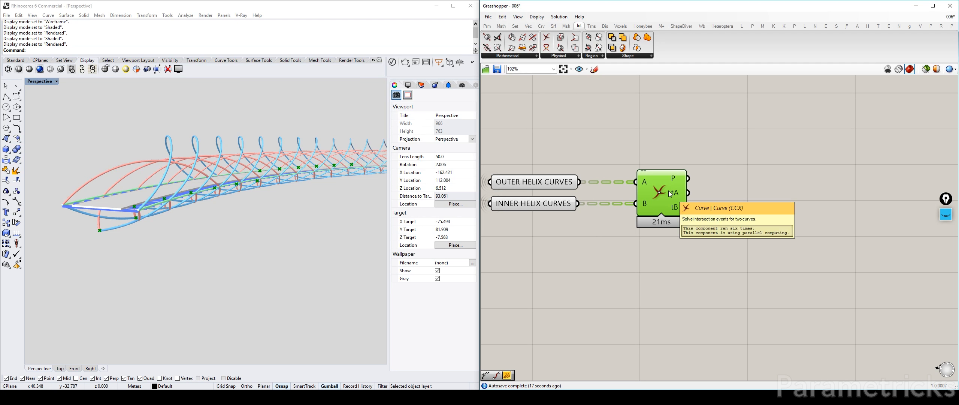
left_click(657, 135)
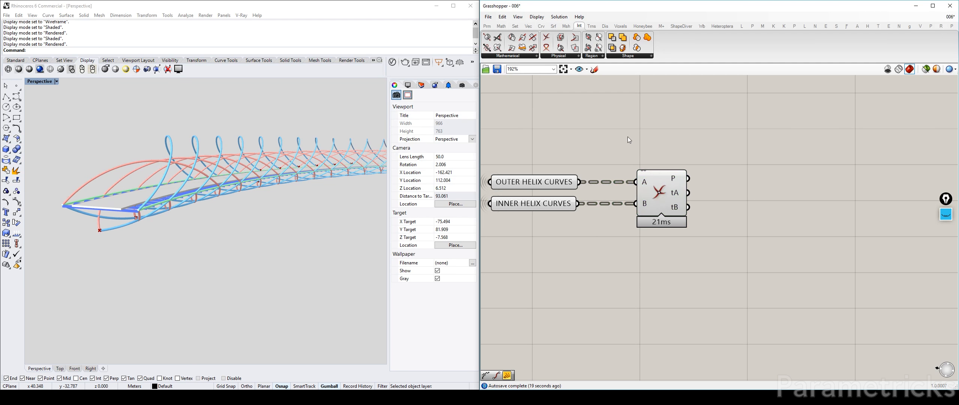
Step: Apply Simplify to the OUTER HELIX CURVES parameter feeding input A and check its data paths
scroll(647, 171, "up", 2)
scroll(651, 187, "down", 2)
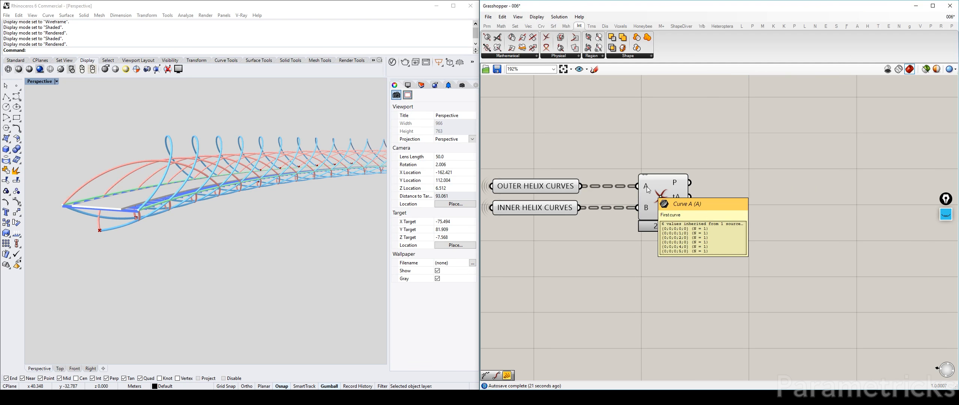
right_click(567, 185)
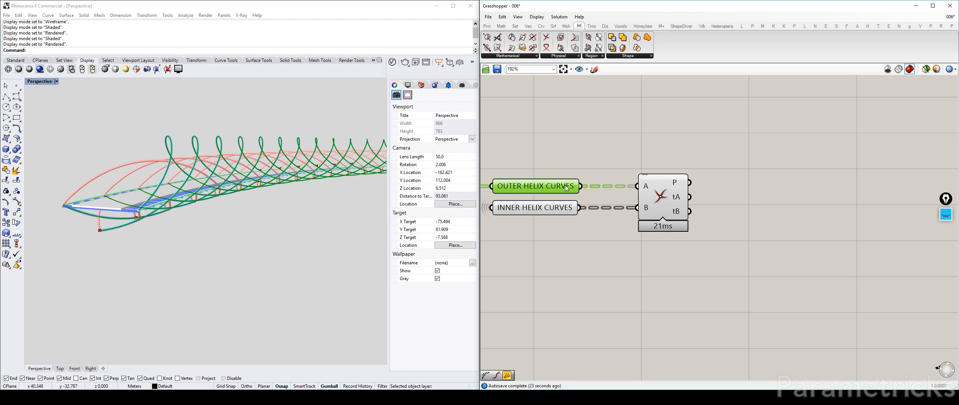
left_click(588, 267)
left_click_drag(563, 186, 577, 187)
key("Escape")
mouse_move(582, 188)
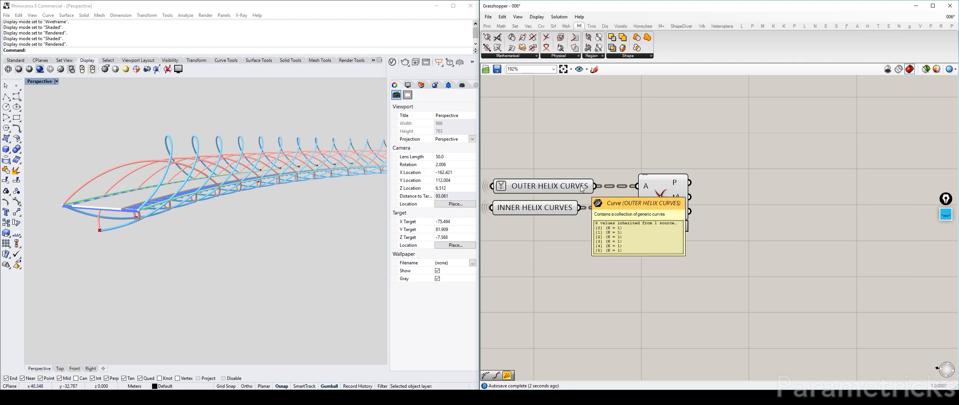
Step: Apply Simplify to the INNER HELIX CURVES parameter and move it back beneath the OUTER HELIX CURVES parameter
left_click(556, 207)
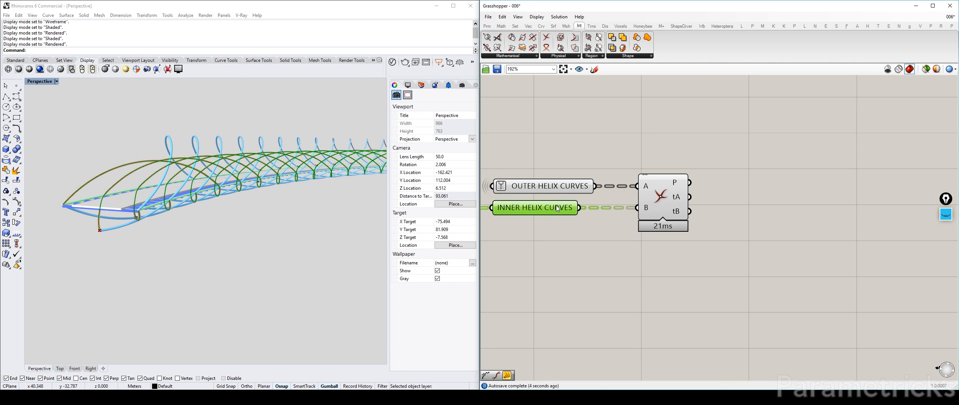
right_click(556, 206)
left_click(659, 194)
left_click(567, 185)
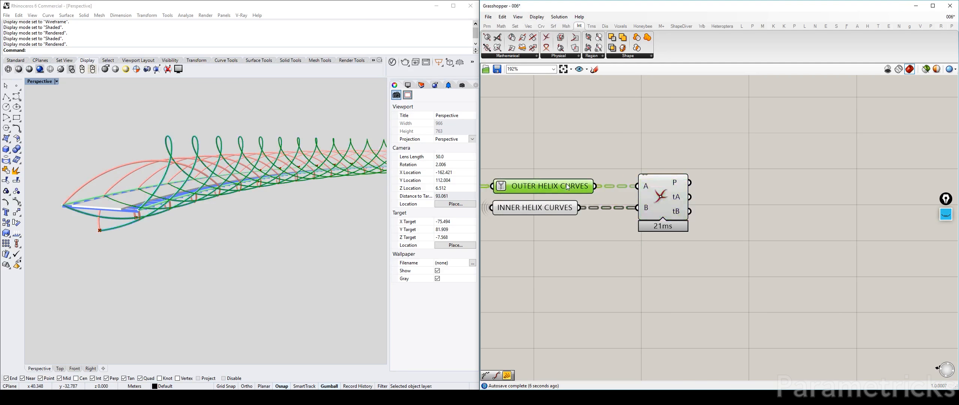
left_click(564, 208)
right_click(565, 208)
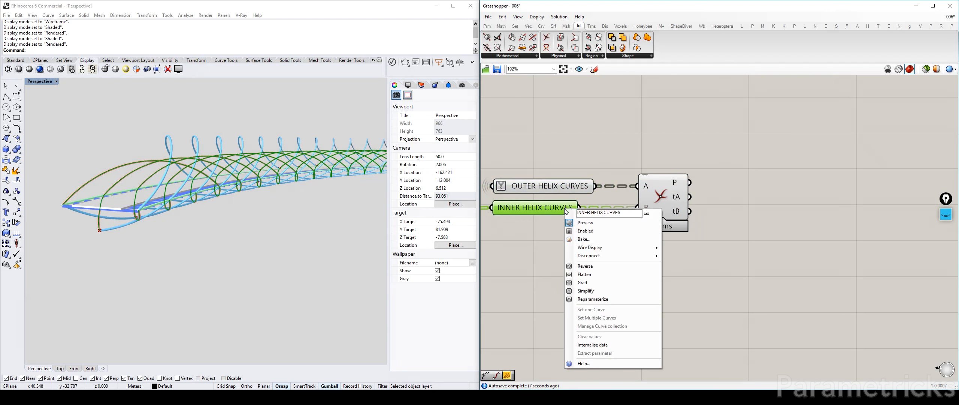
left_click(595, 290)
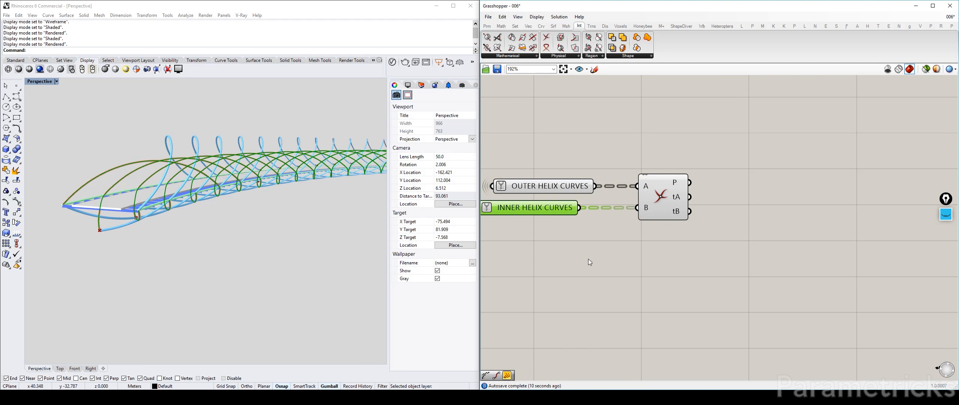
left_click(571, 210, "ctrl")
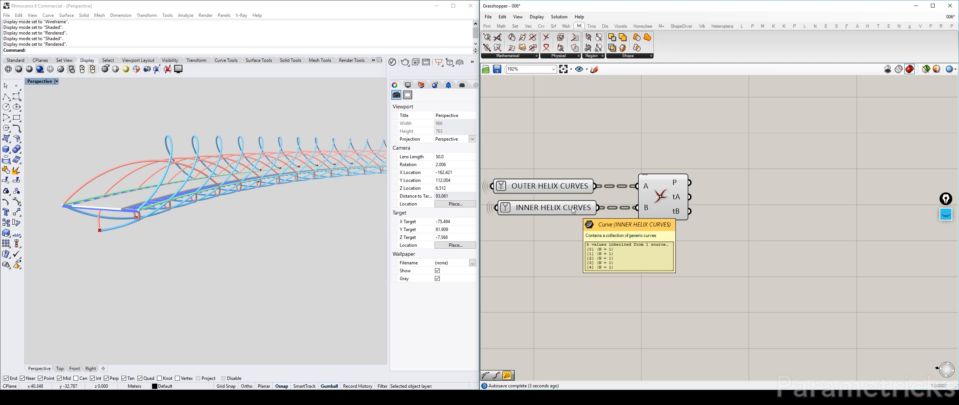
left_click(573, 211)
Step: Flatten input B of the Curve | Curve component and check the intersection points and the outer helix data
right_click(642, 208)
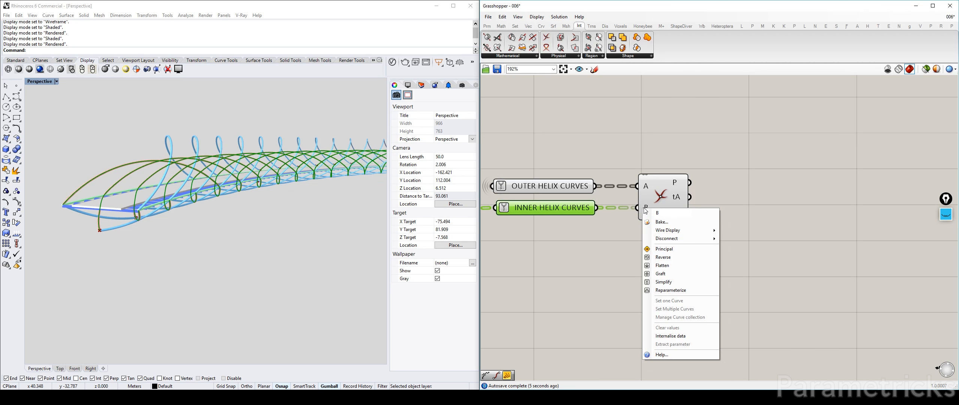
left_click(669, 271)
left_click(736, 172)
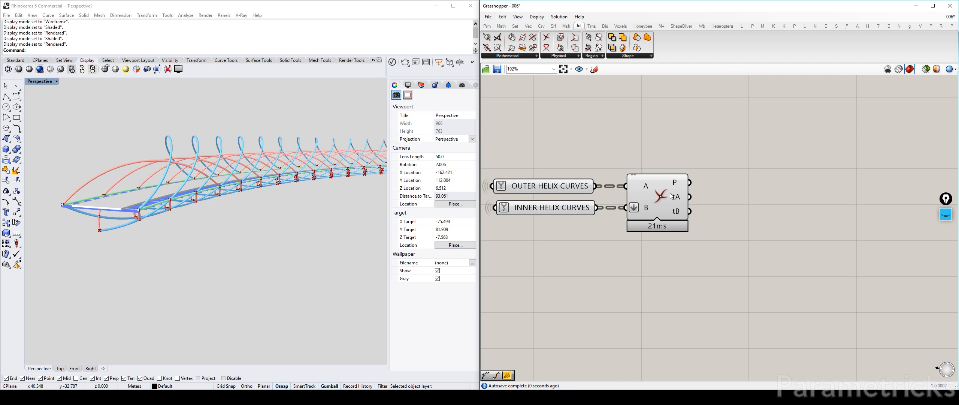
left_click(670, 196)
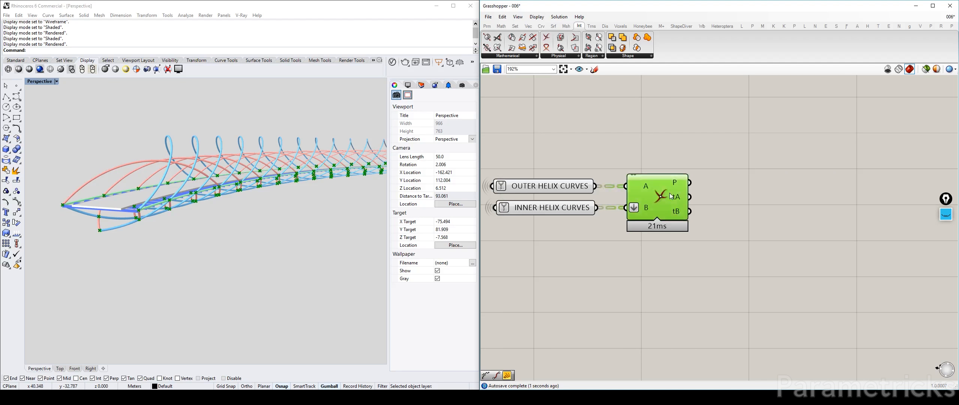
left_click(578, 188)
mouse_move(593, 186)
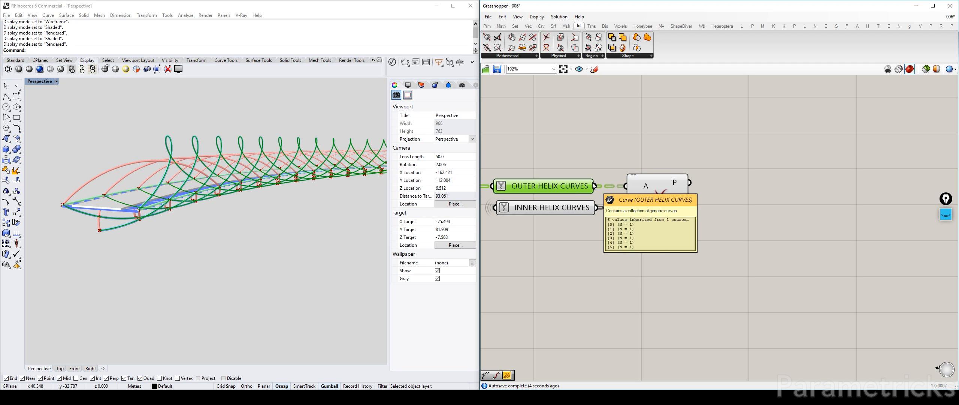
Step: Compare the OUTER HELIX CURVES and INNER HELIX CURVES data with the data paths and positions of the intersection points
left_click(547, 207)
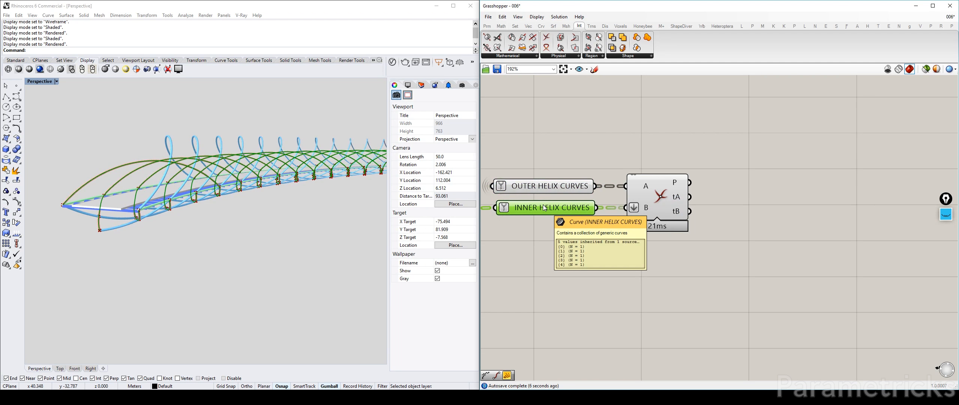
left_click(562, 187)
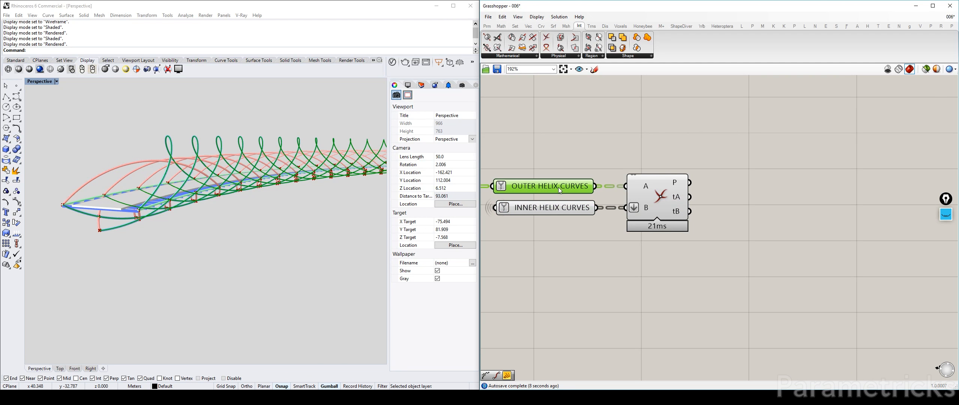
left_click(550, 208)
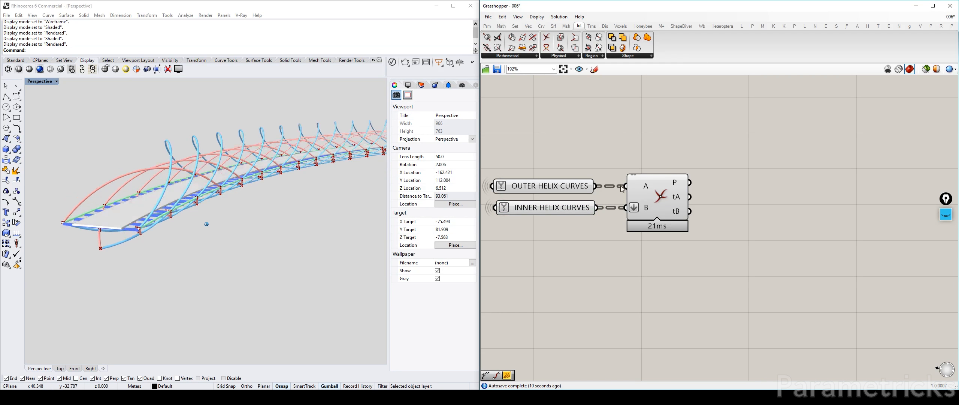
left_click(656, 192)
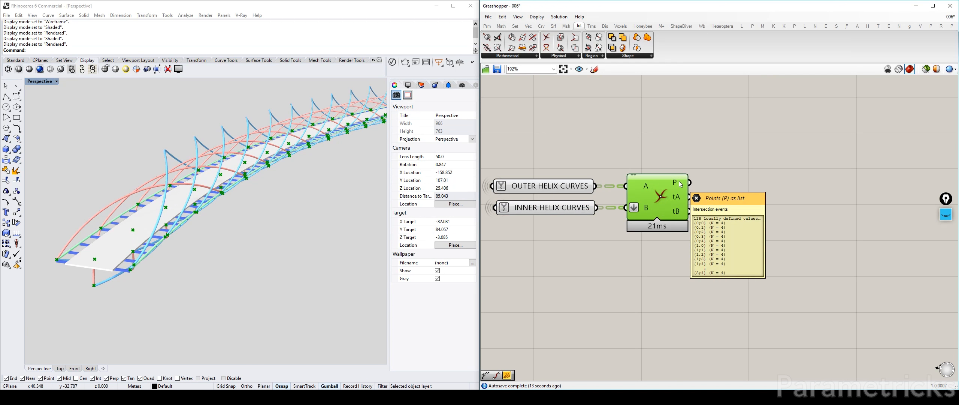
right_click_drag(302, 244, 246, 222)
Step: Place a removeDuplicatePts component beside the Curve | Curve intersection component
right_click_drag(771, 171, 679, 165)
double_click(675, 164)
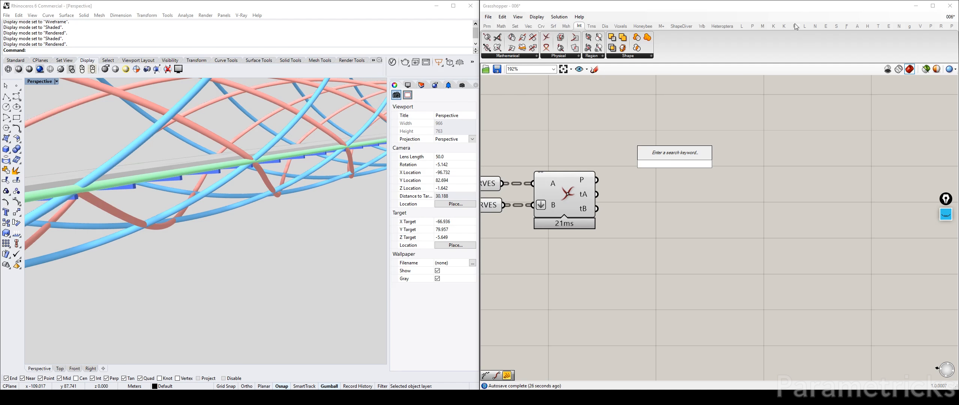
left_click(773, 26)
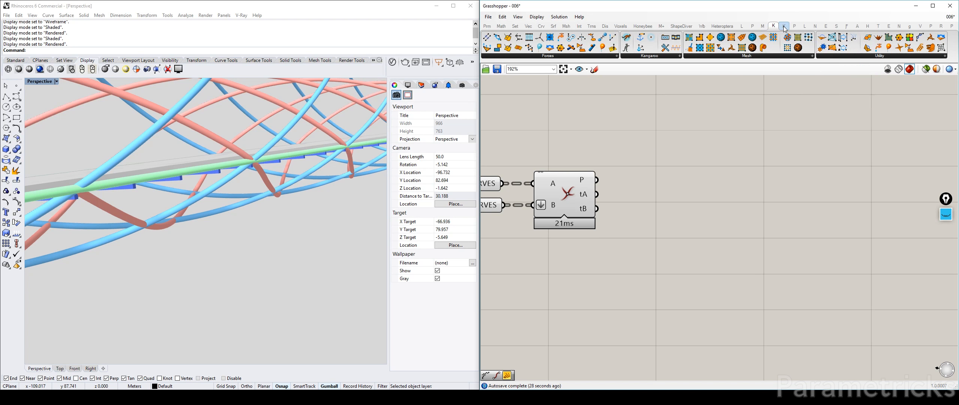
left_click(783, 27)
left_click(938, 57)
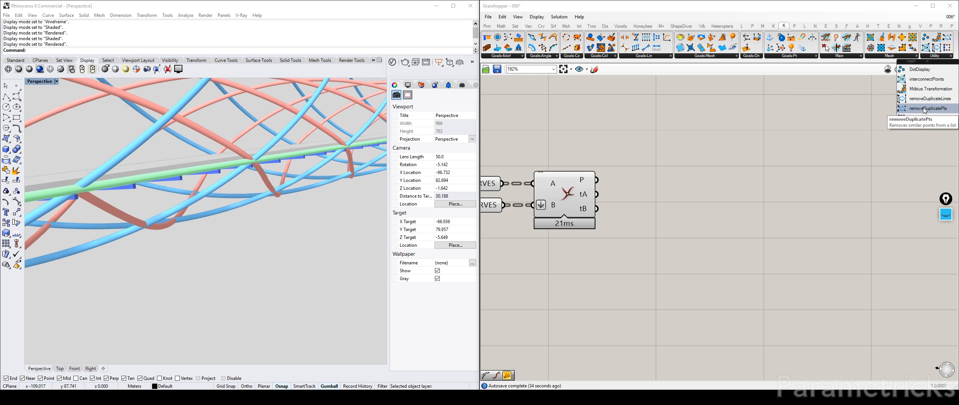
left_click_drag(924, 109, 663, 185)
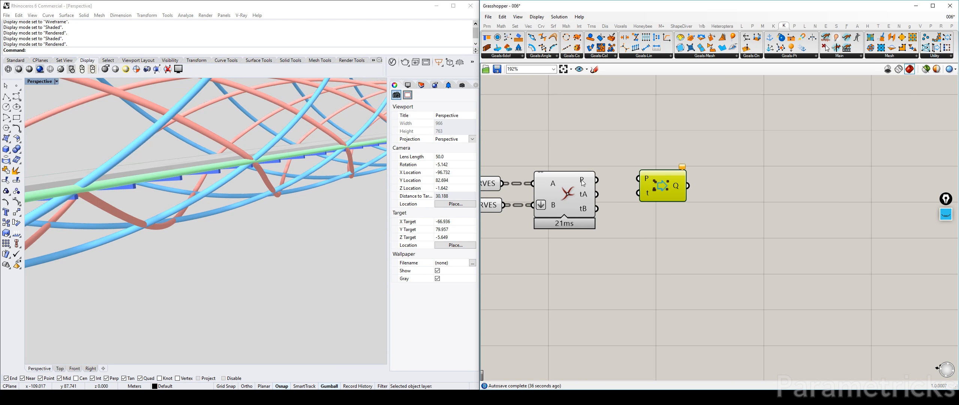
Step: Flatten the P input of removeDuplicatePts, feed it the intersection points and compare its input and output lists
right_click(645, 183)
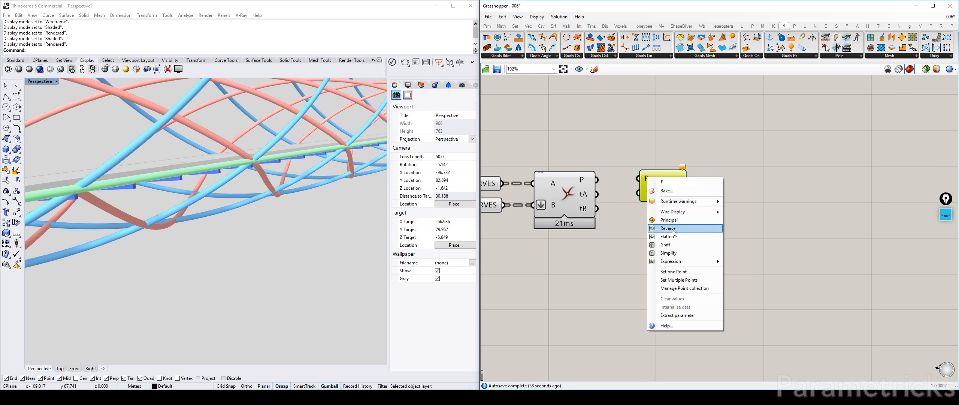
left_click(670, 235)
left_click_drag(645, 185, 663, 187)
left_click_drag(595, 180, 665, 181)
mouse_move(665, 181)
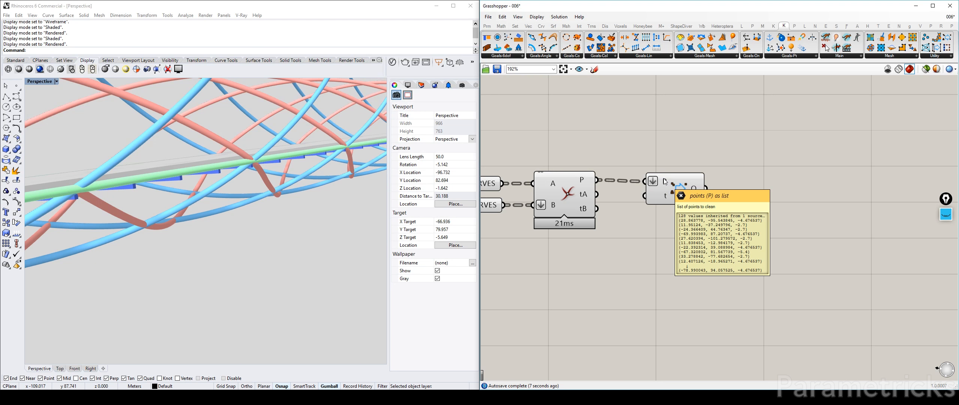
mouse_move(696, 193)
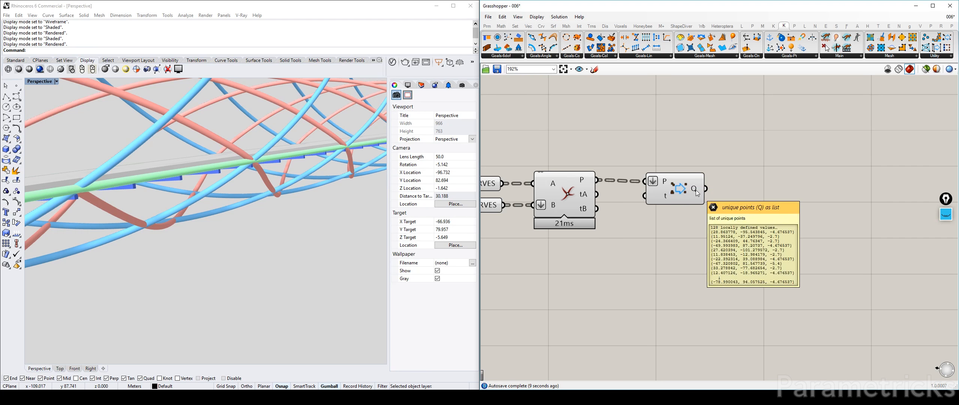
Step: Delete the removeDuplicatePts component and clear the selection of the remaining components
left_click(676, 182)
key("Delete")
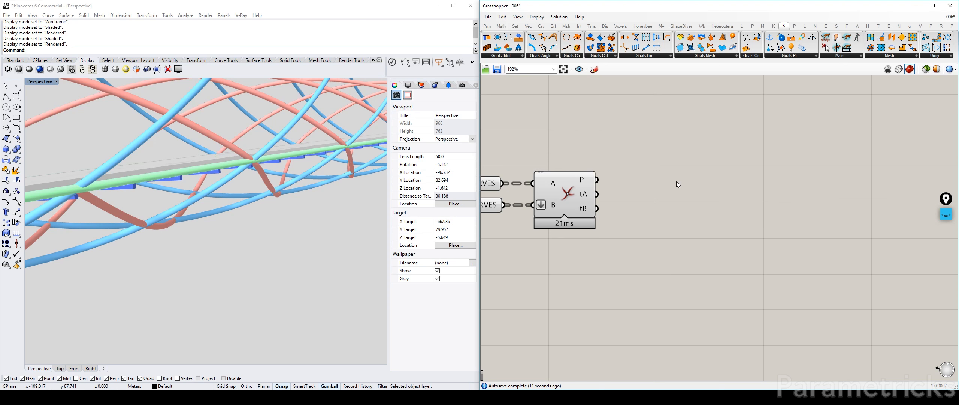
right_click_drag(627, 156, 719, 115)
left_click_drag(718, 114, 521, 235)
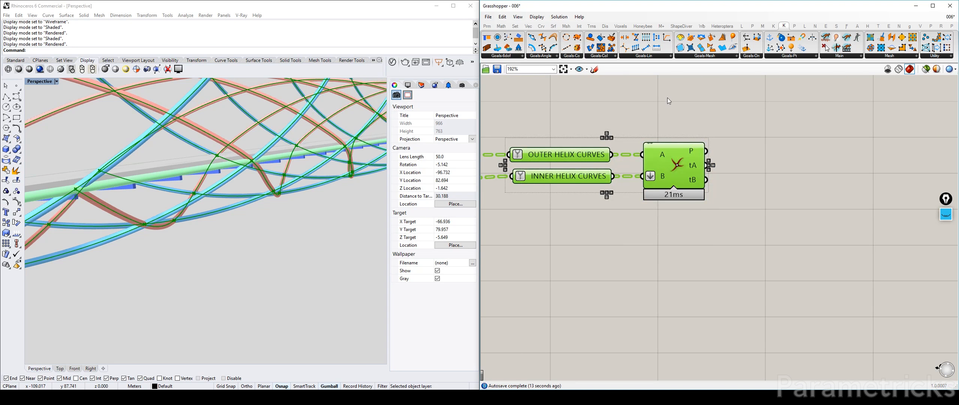
left_click(667, 132)
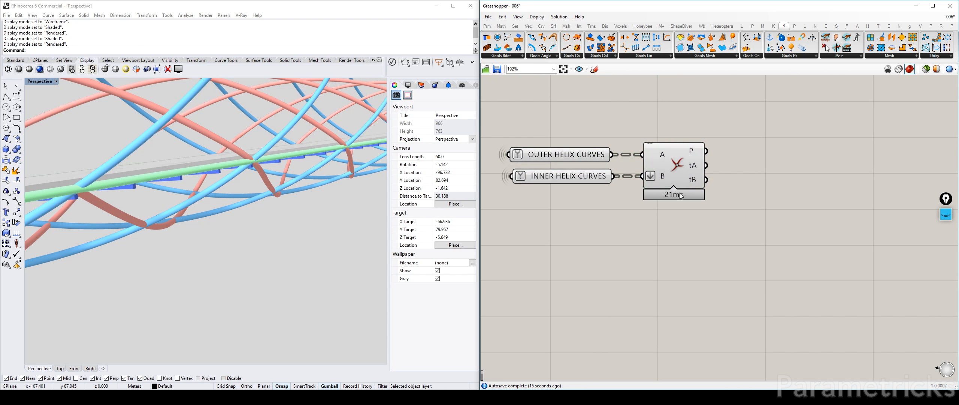
Step: Highlight the intersection points at the bridge's end and compare them with the column photo in IrfanView, returning to Rhino
scroll(378, 217, "down", 5)
right_click_drag(381, 216, 316, 236)
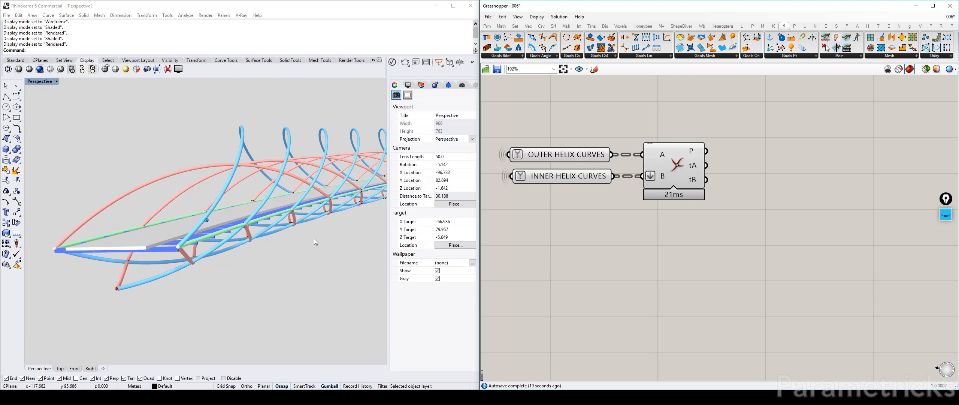
left_click(654, 170)
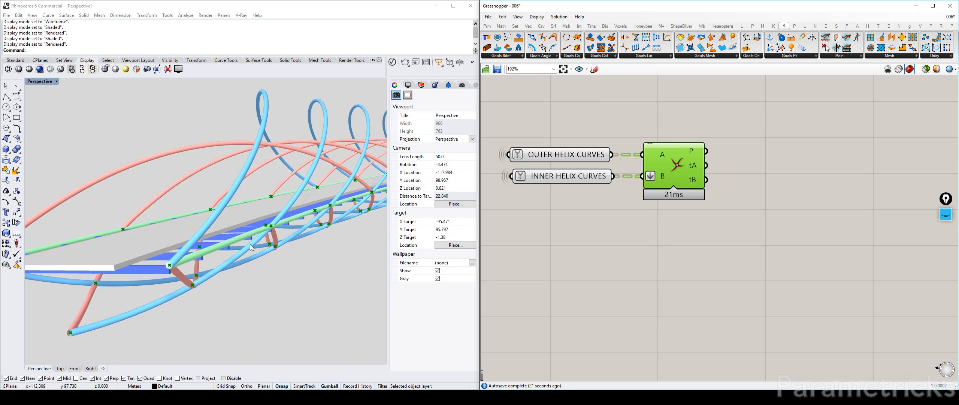
key("alt+Tab")
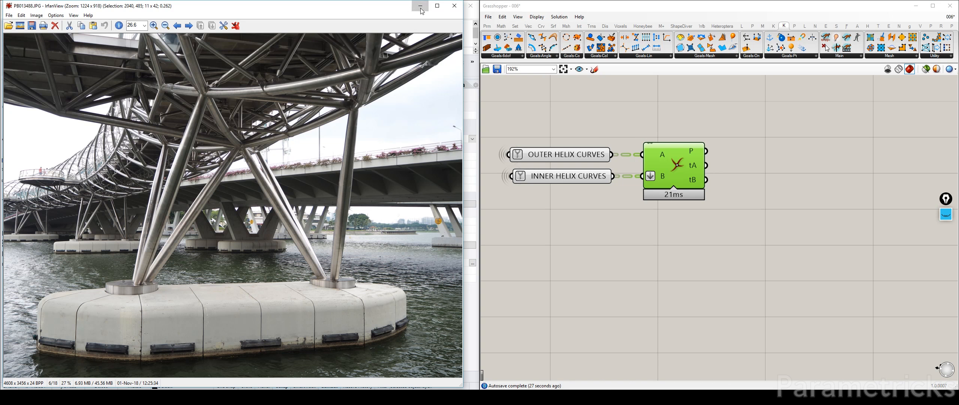
left_click(475, 149)
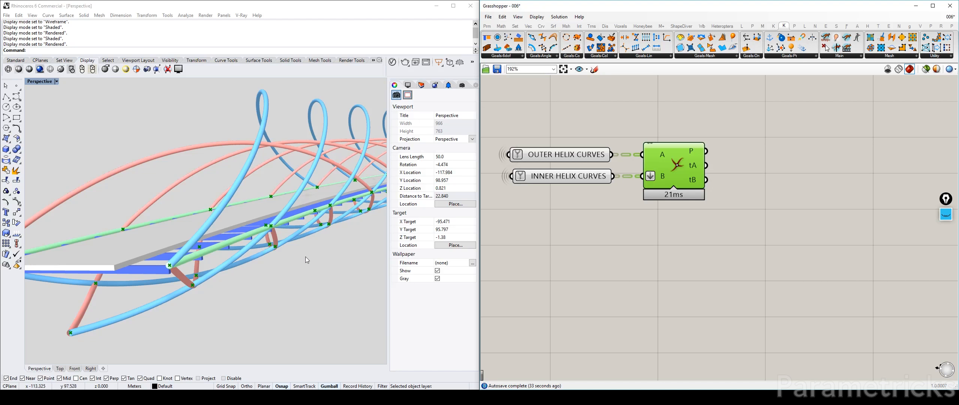
Step: Maximize the Front viewport and examine the heights of the intersection points near the bridge's end
double_click(39, 81)
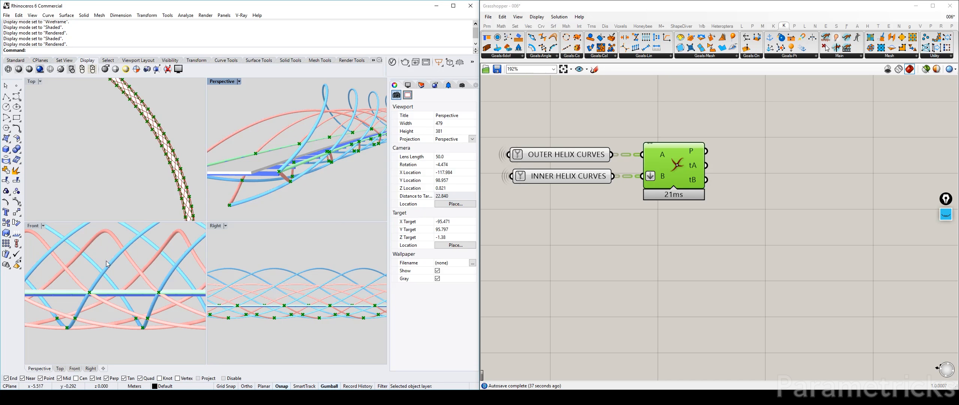
double_click(40, 226)
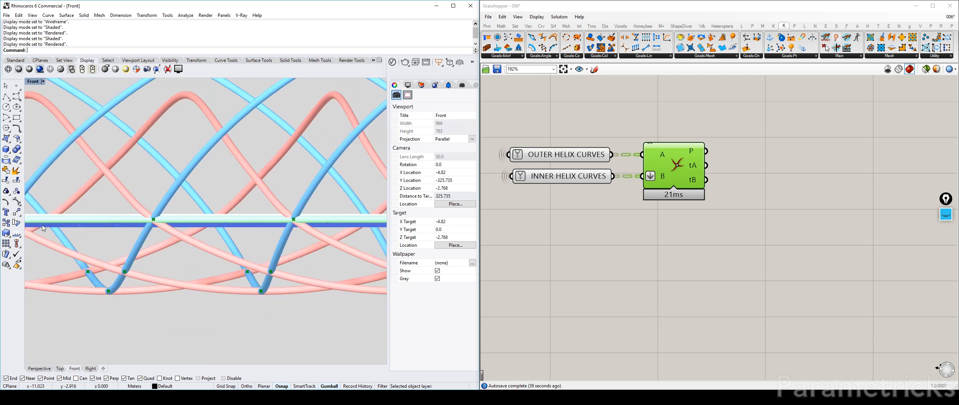
scroll(117, 215, "down", 10)
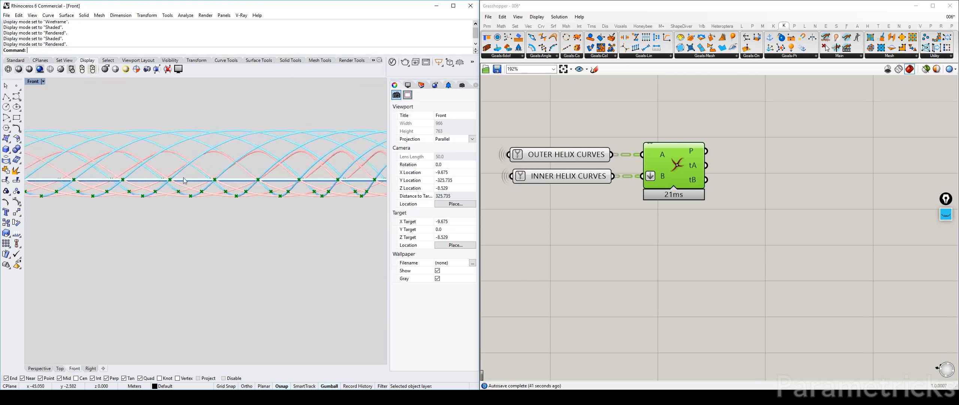
scroll(184, 180, "up", 10)
scroll(199, 181, "down", 1)
Step: Clear the old ink annotations and mark the band of lower intersection points beneath the deck with a bracket and two lines
left_click(944, 212)
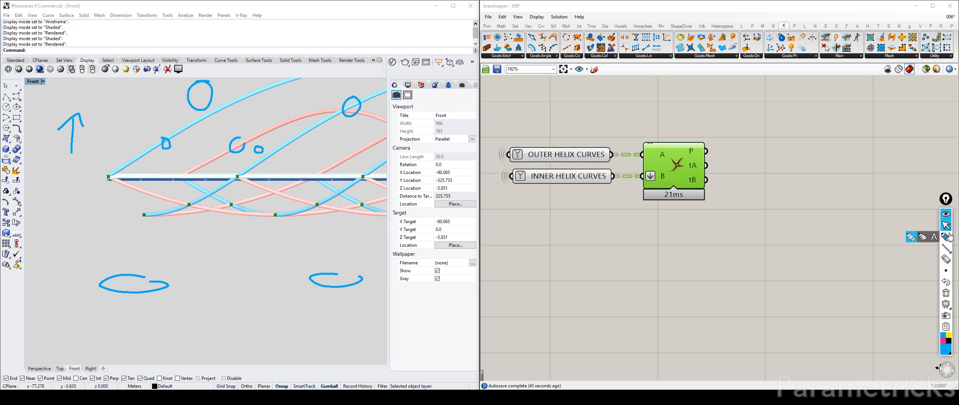
left_click(946, 292)
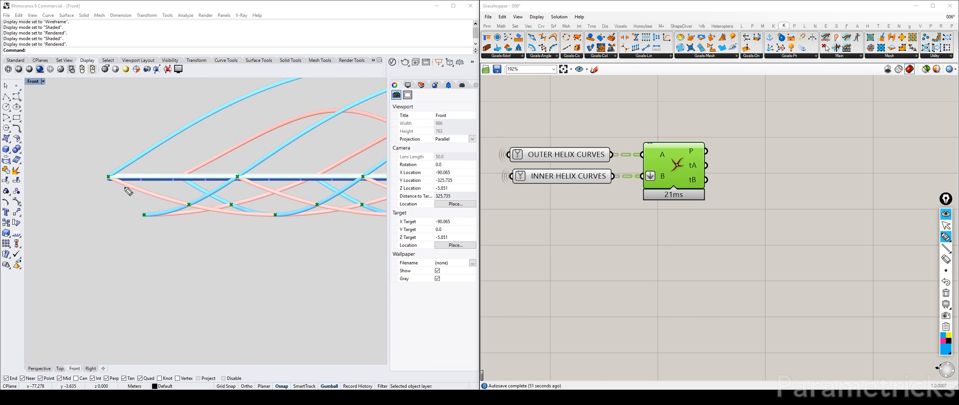
mouse_move(123, 186)
left_mouse_down()
mouse_move(119, 224)
mouse_move(167, 188)
mouse_move(244, 190)
left_mouse_up()
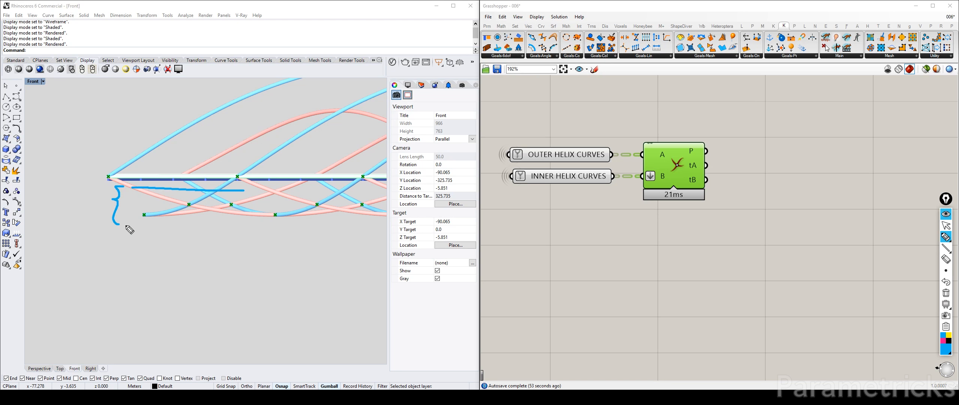
left_click_drag(124, 225, 286, 230)
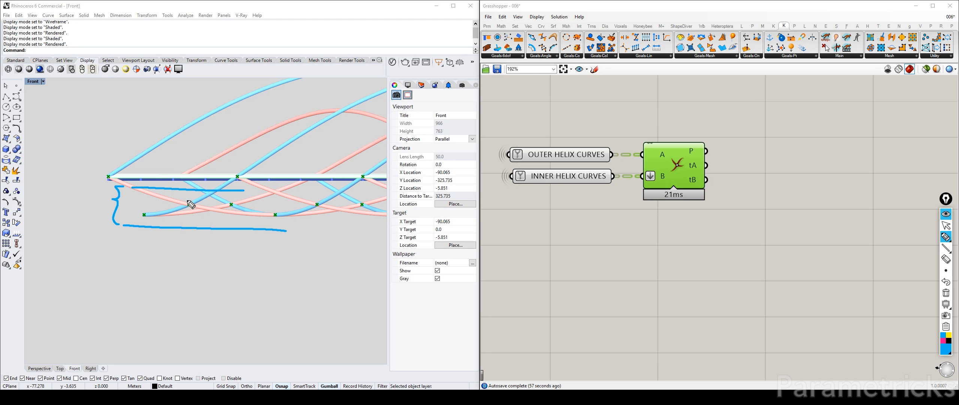
Step: Write a Z beside the bridge's end in ink and circle the deck-level point and two lower intersection points
mouse_move(91, 162)
left_mouse_down()
mouse_move(209, 181)
mouse_move(110, 142)
mouse_move(79, 152)
left_mouse_up()
left_click_drag(141, 128, 191, 164)
left_click_drag(200, 134, 159, 157)
left_click(946, 281)
left_click(946, 282)
mouse_move(71, 155)
left_mouse_down()
mouse_move(63, 172)
mouse_move(106, 169)
mouse_move(117, 179)
mouse_move(102, 181)
left_mouse_up()
left_click_drag(188, 200, 156, 216)
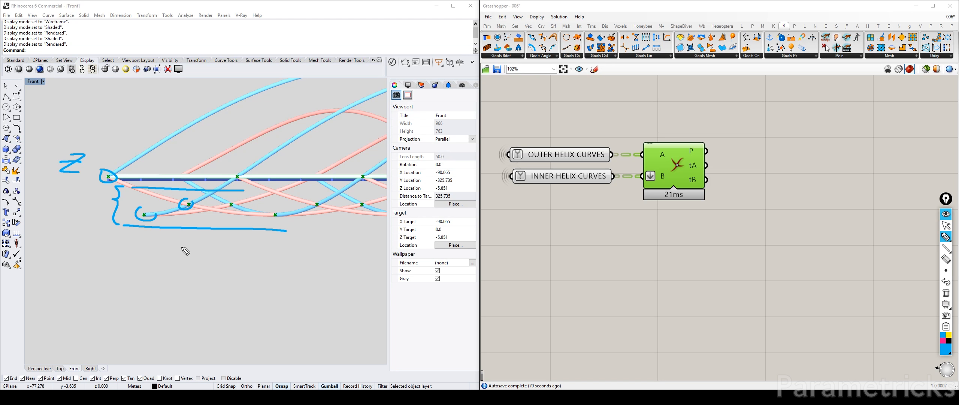
Step: Add a stroke to the Z and an upward arrow at the deck-level point, and hide the ink annotations
left_click_drag(62, 153, 85, 153)
mouse_move(114, 176)
left_mouse_down()
mouse_move(98, 181)
mouse_move(126, 165)
mouse_move(132, 143)
left_mouse_up()
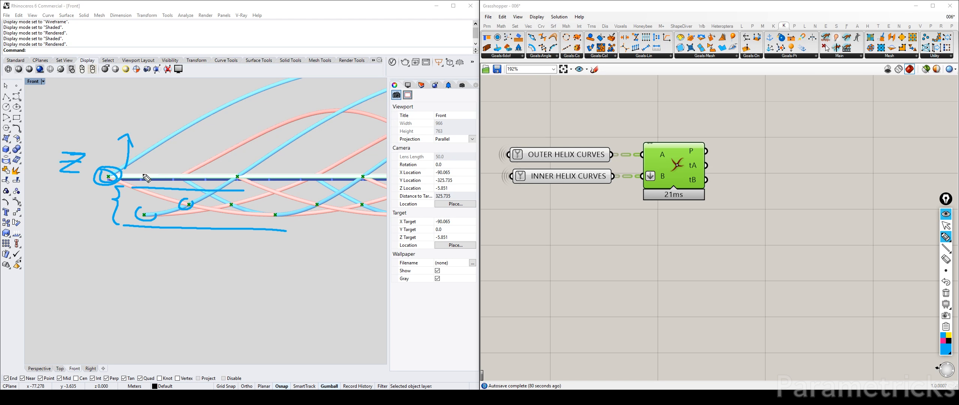
left_click(946, 226)
mouse_move(947, 238)
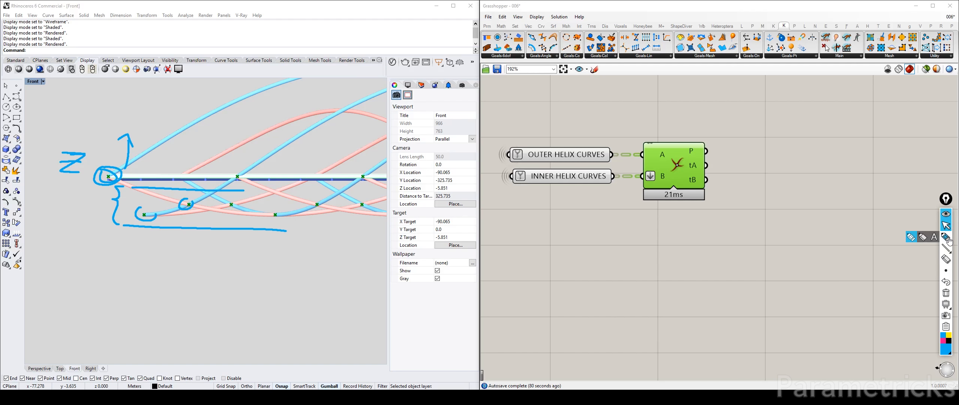
left_click(946, 215)
Step: Add a point Deconstruct component and connect the P output of the Curve | Curve component to it
left_click(801, 176)
right_click_drag(805, 175, 680, 182)
double_click(695, 181)
type("DEOCN POOINT")
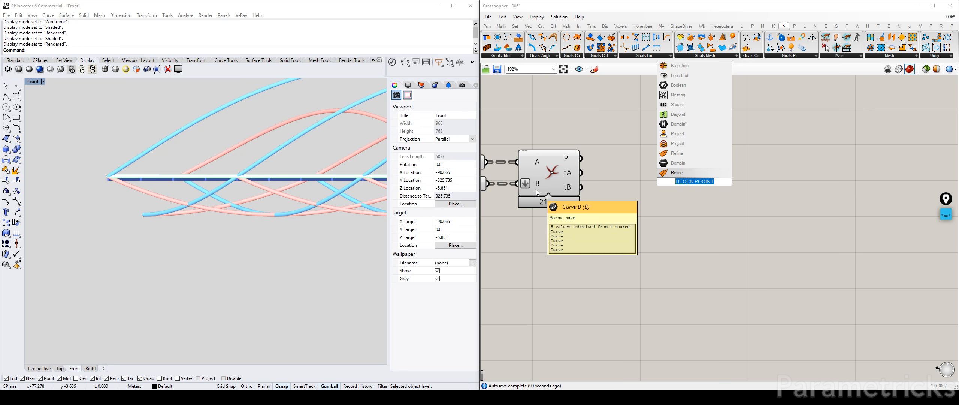
type("decon po")
key("BackSpace")
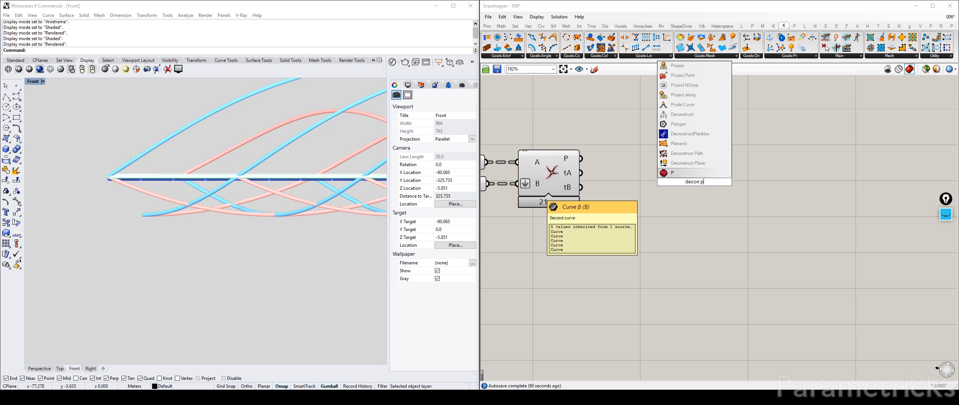
type("o")
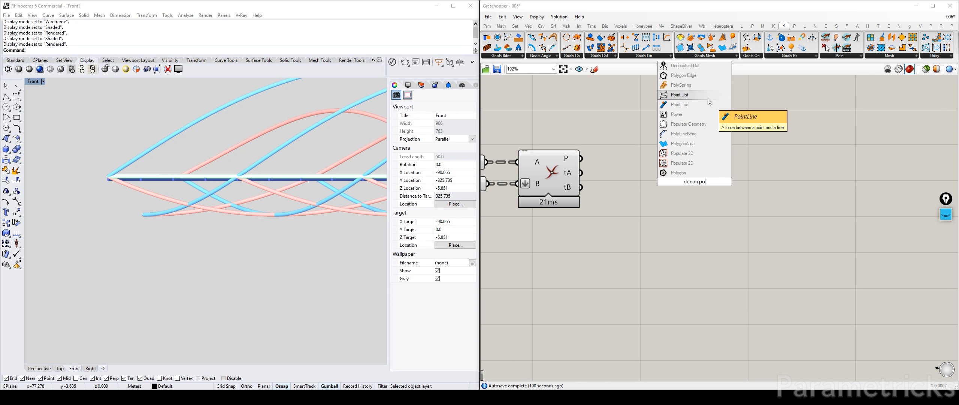
type("int")
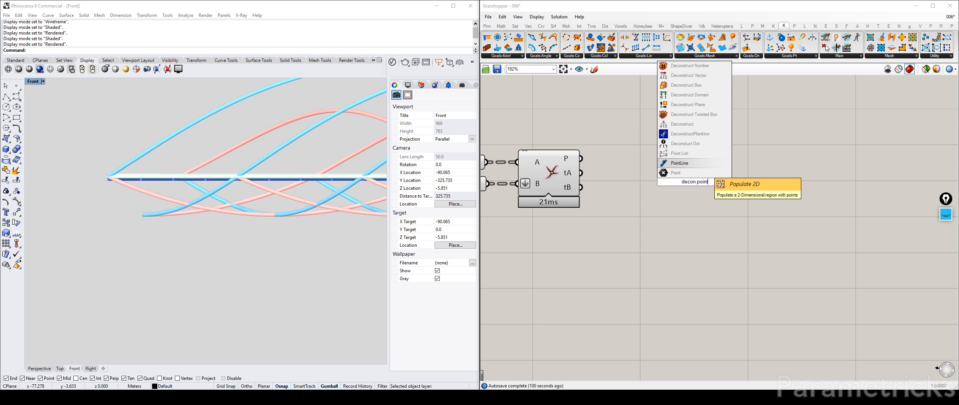
left_click(682, 124)
left_click_drag(581, 158, 623, 157)
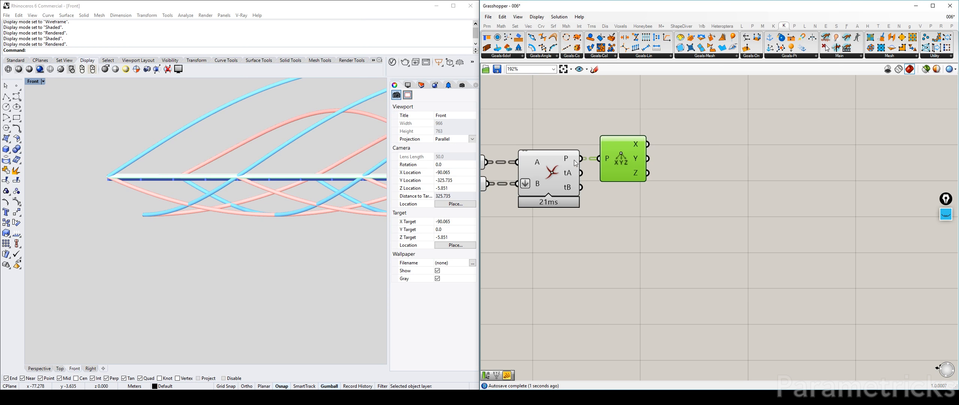
Step: Place an empty Panel beside the X, Y and Z outputs of the Deconstruct component
right_click_drag(568, 159, 605, 154)
double_click(755, 181)
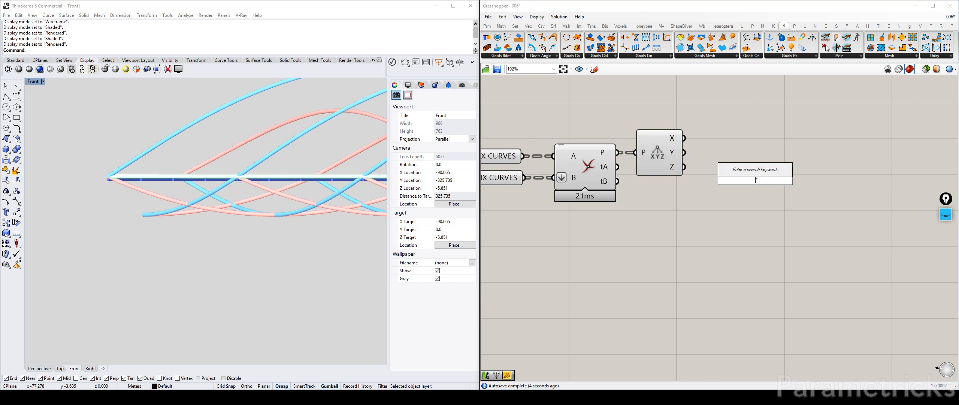
type("//")
key("Return")
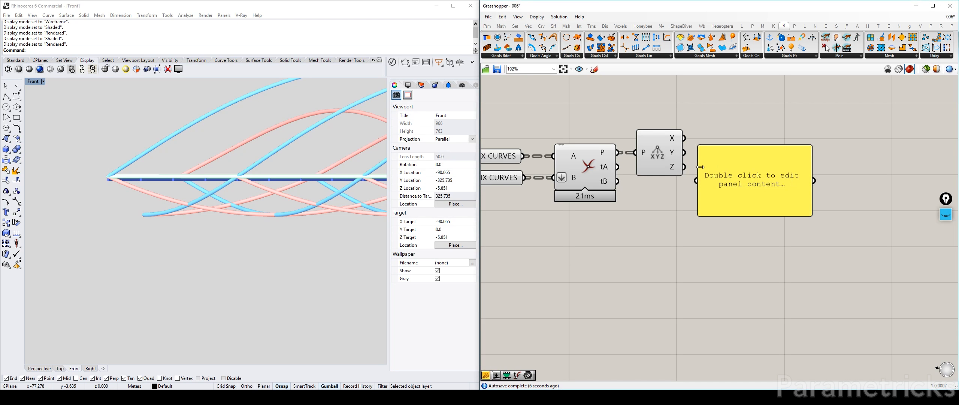
Step: Connect the Z output of the Deconstruct component to the panel, and enlarge the panel to read the Z values
left_click_drag(685, 167, 699, 180)
right_click_drag(776, 171, 575, 152)
left_click_drag(571, 162, 646, 138)
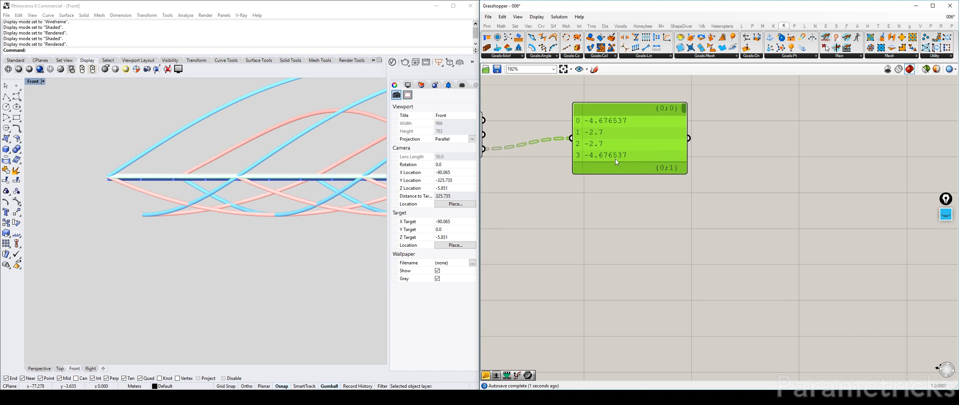
left_click_drag(620, 173, 622, 254)
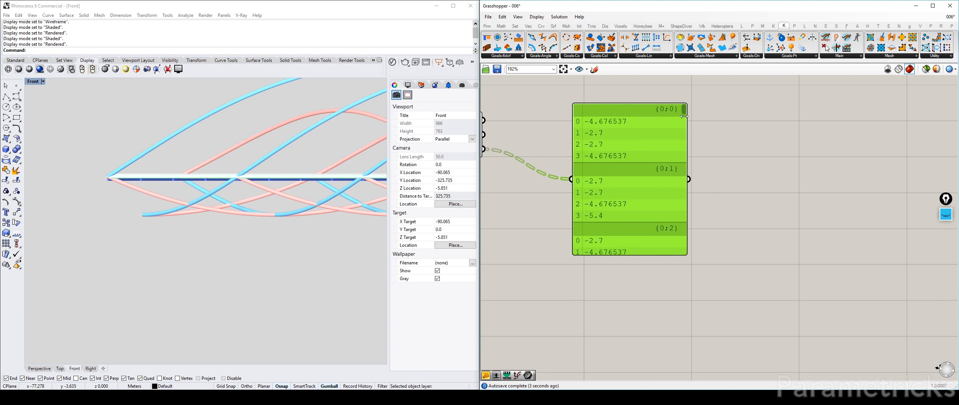
left_click_drag(685, 111, 685, 119)
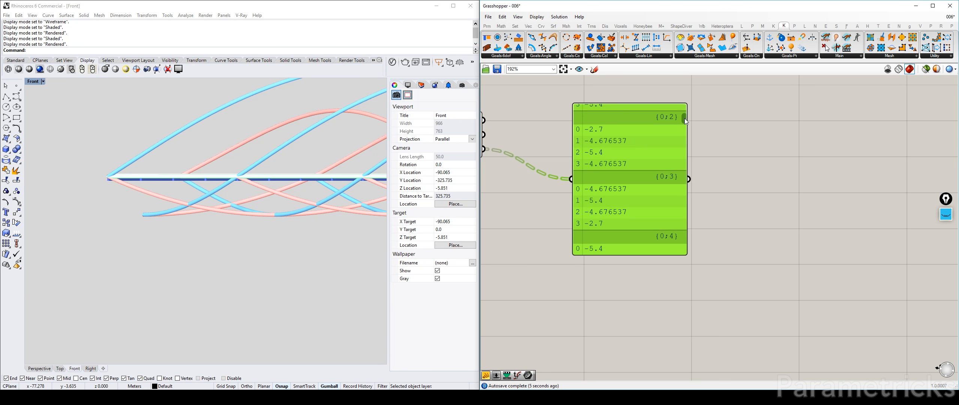
Step: Move the panel of Z values farther away from the Deconstruct component to make room between them
right_click_drag(621, 151, 654, 133)
scroll(654, 133, "down", 3)
scroll(686, 153, "up", 2)
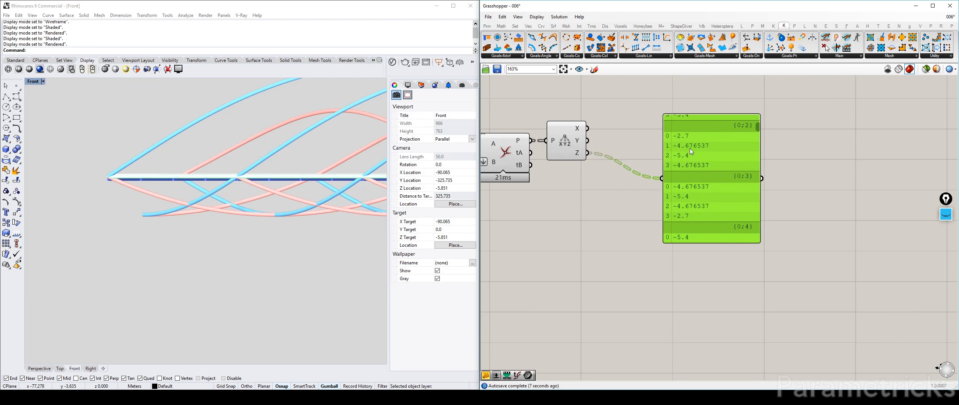
scroll(671, 146, "up", 1)
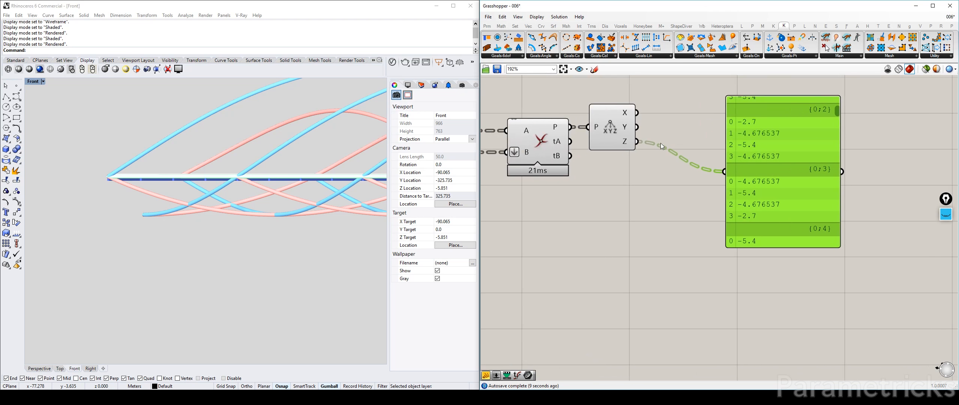
right_click_drag(655, 163, 575, 185)
left_click_drag(716, 179, 824, 131)
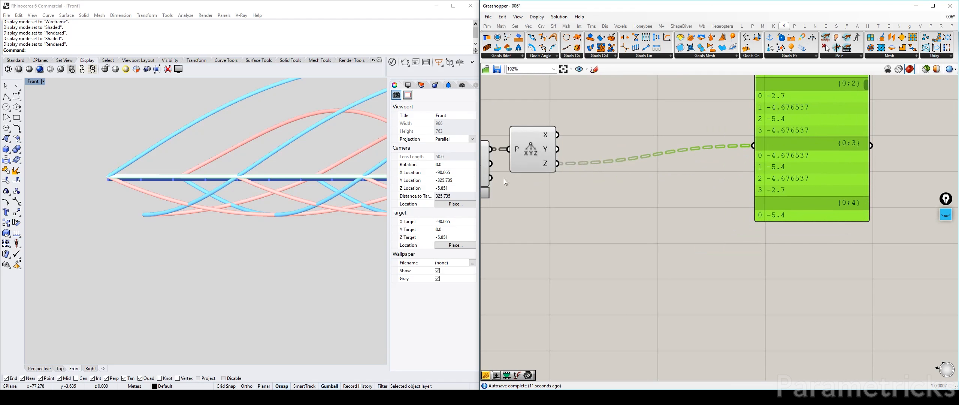
Step: Add a Sort List component and connect the Z output of the Deconstruct component to its K input
left_click(628, 188)
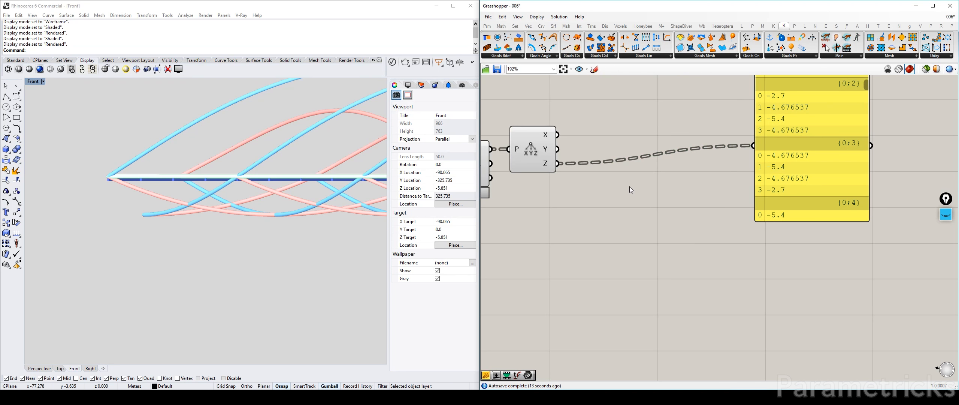
double_click(629, 186)
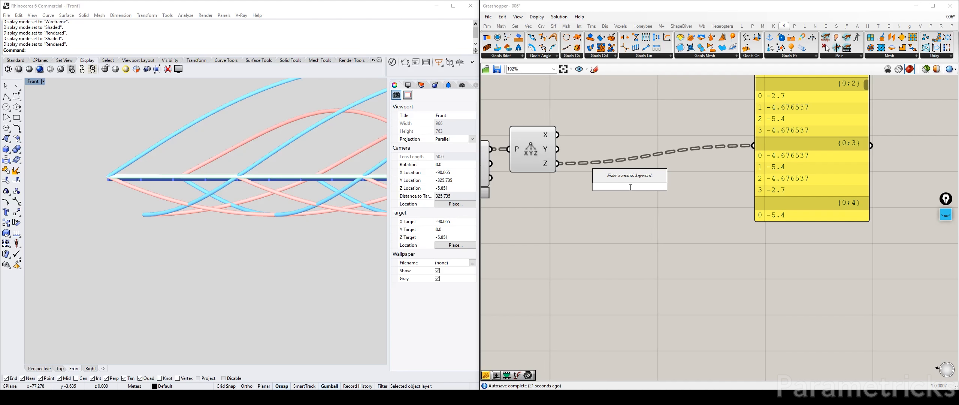
type("sort")
key("Return")
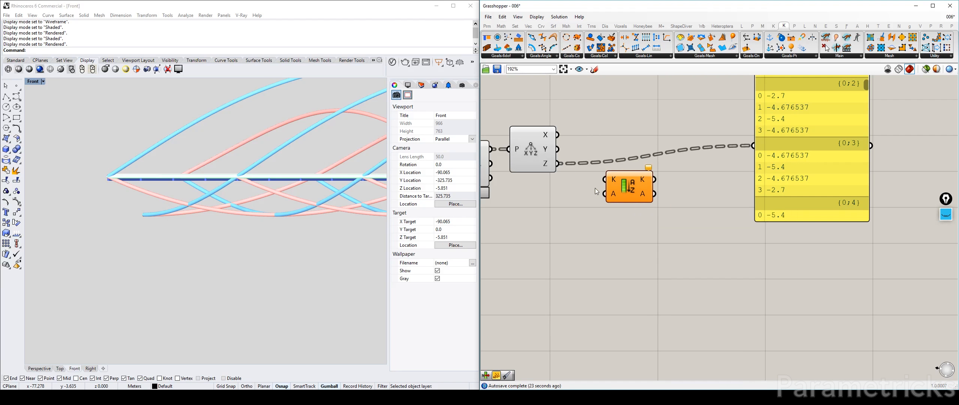
left_click_drag(558, 163, 604, 180)
right_click_drag(567, 182, 584, 170)
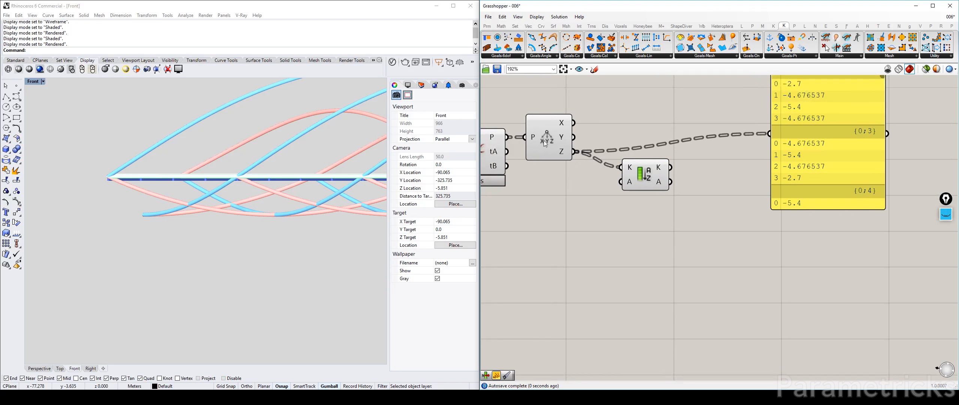
Step: Shift the Deconstruct component upward and connect the P output of Curve | Curve to the A input of Sort List
left_click_drag(532, 151, 534, 140)
mouse_move(630, 168)
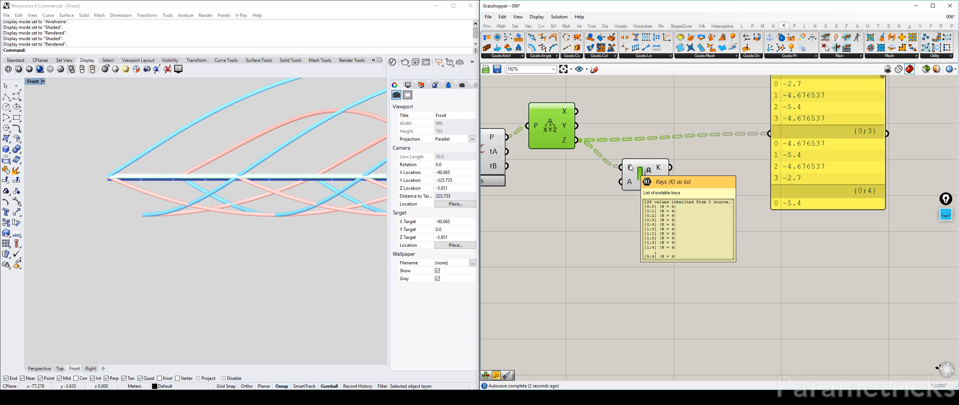
left_click_drag(507, 137, 629, 186)
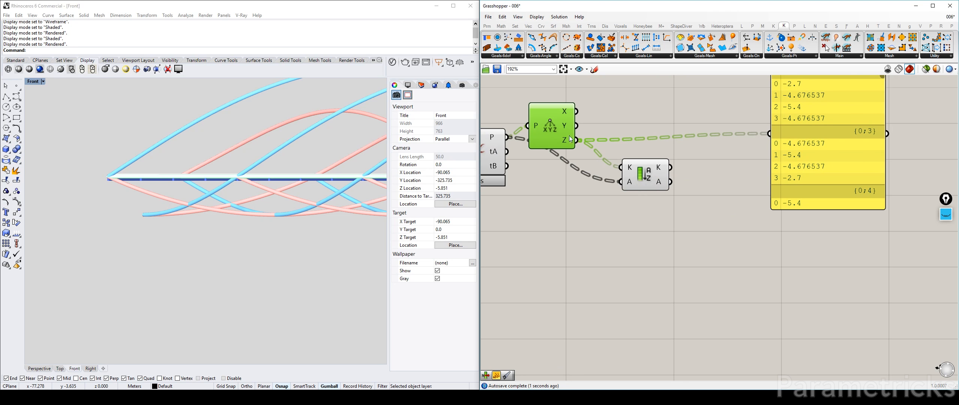
right_click_drag(560, 132, 529, 146)
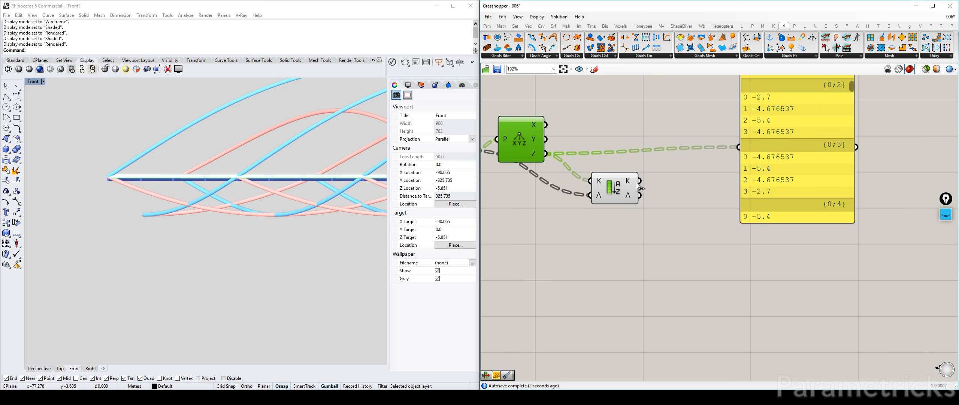
Step: Connect the K output of Sort List to the panel and align the panel beside it, showing the first sorted values
left_click(614, 182)
left_click_drag(614, 182, 739, 147)
right_click_drag(783, 122, 769, 149)
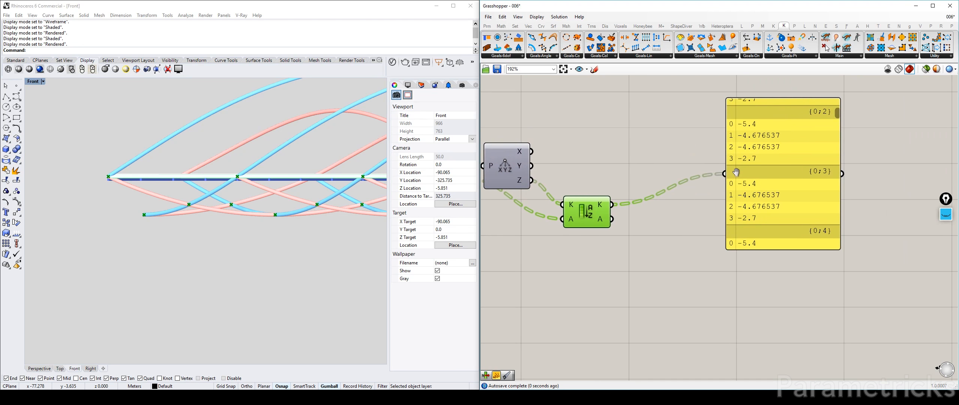
left_click_drag(838, 111, 837, 93)
left_click_drag(780, 128, 740, 158)
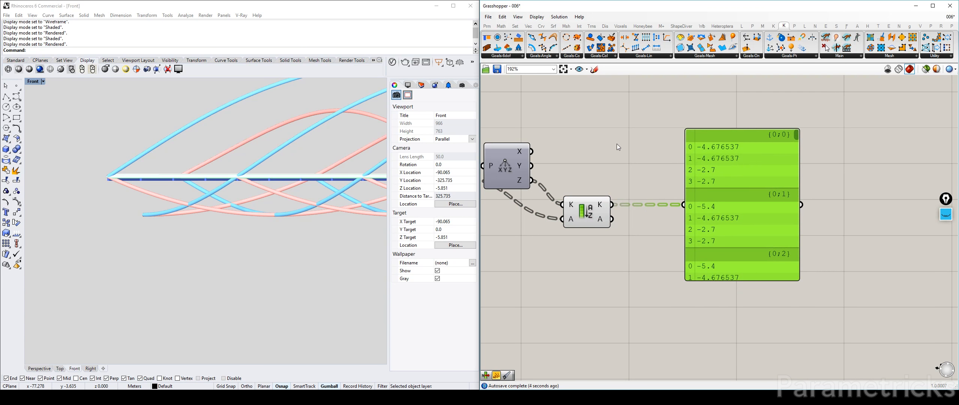
left_click(582, 210)
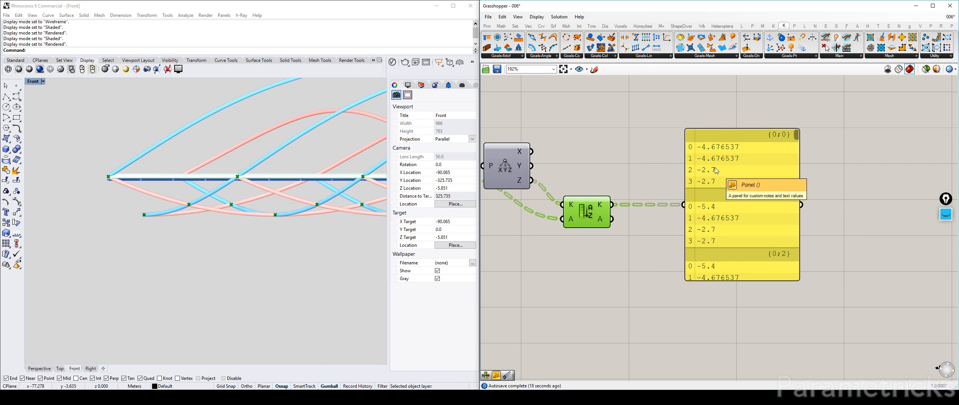
Step: Make room between Sort List and the panel, add a Bounds component and connect the Deconstruct Z output to its N input
left_click_drag(713, 181, 811, 180)
left_click_drag(586, 212, 573, 213)
double_click(619, 165)
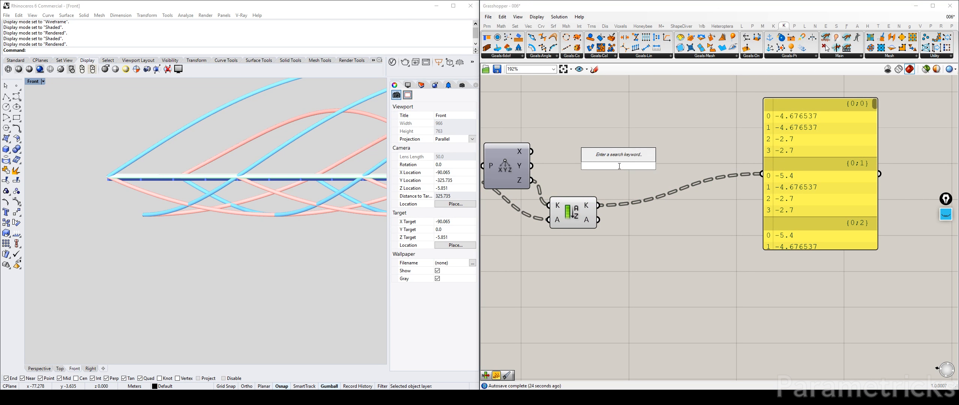
type("boun")
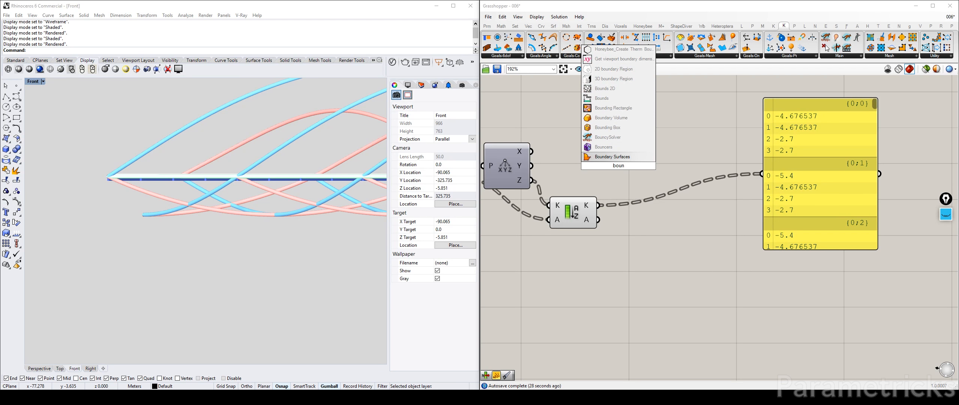
type("ds")
left_click(618, 156)
left_click_drag(533, 181, 598, 168)
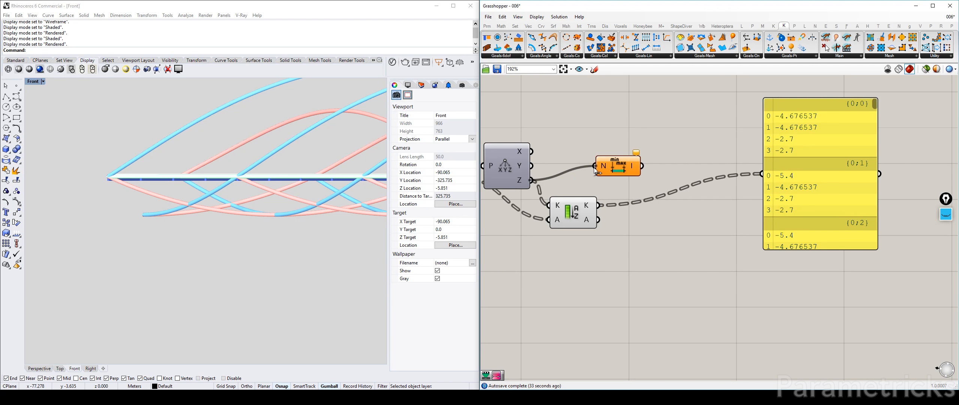
Step: Move Sort List below Bounds, and connect the I output of Bounds to the panel, enlarging it to read the domains
left_click_drag(573, 212, 624, 244)
left_click_drag(628, 166, 763, 174)
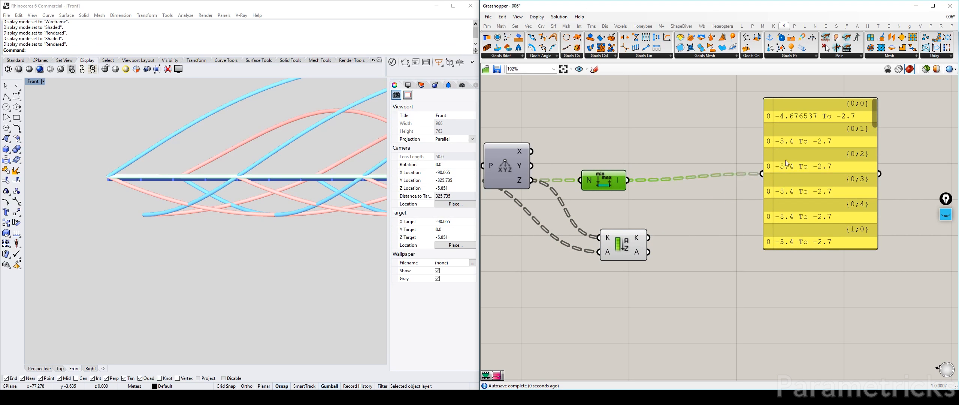
left_click_drag(829, 251, 830, 313)
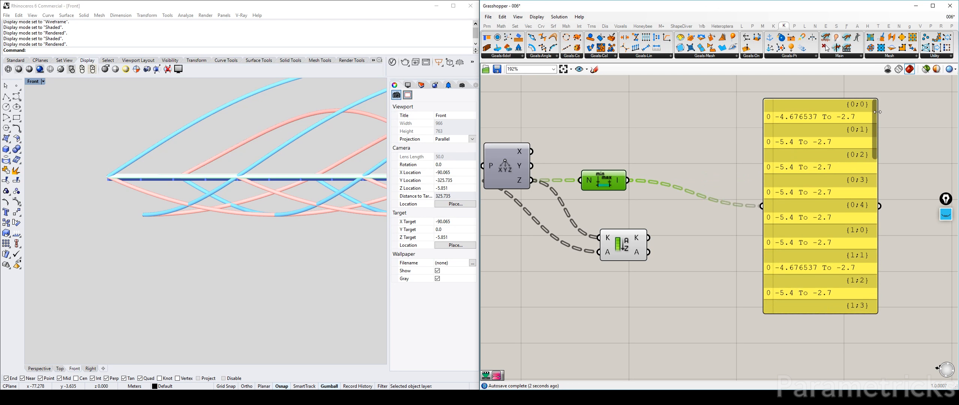
left_click_drag(875, 112, 872, 137)
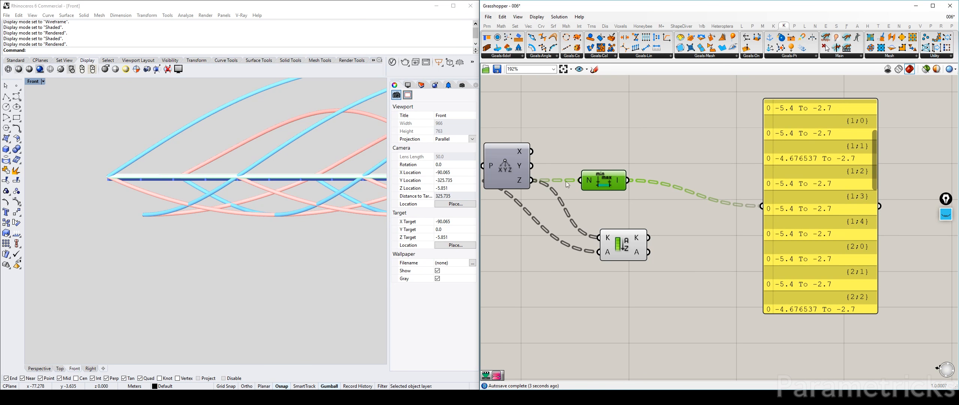
Step: Flatten the N input of the Bounds component, and shrink the panel and place it closer to Bounds
right_click(587, 180)
left_click(613, 229)
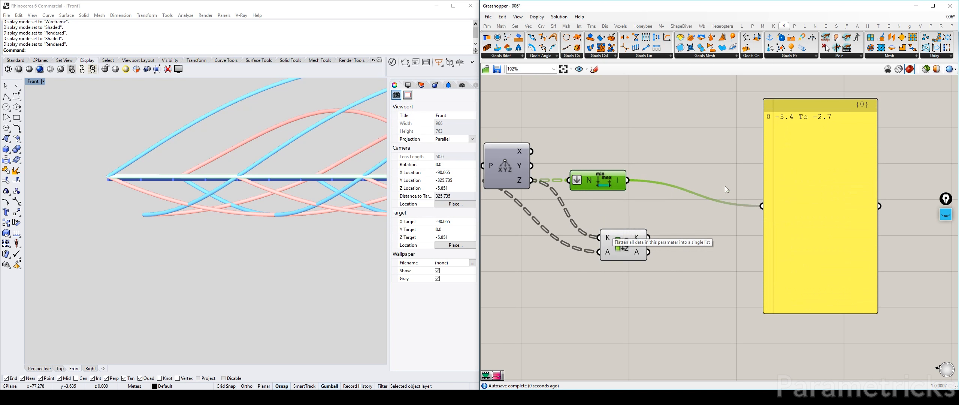
left_click_drag(823, 100, 740, 174)
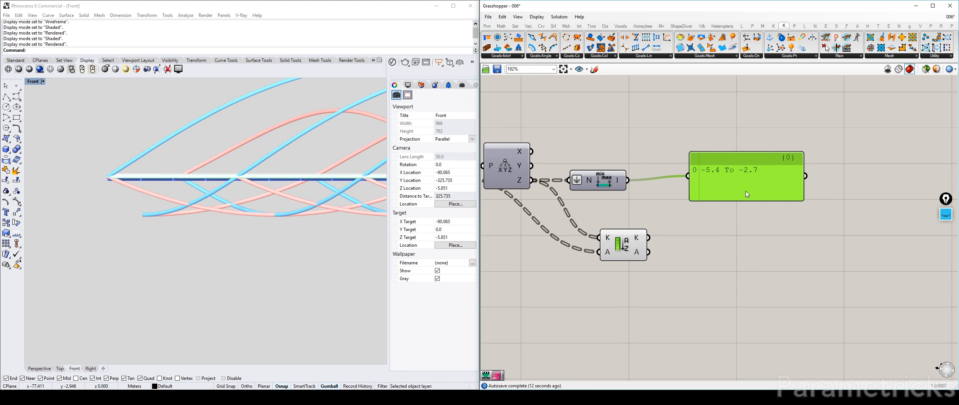
key("ctrl+z")
key("ctrl+z")
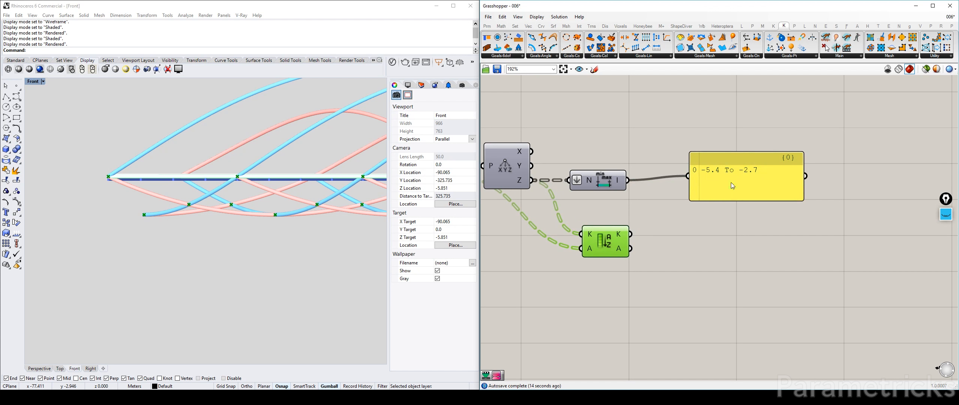
Step: Add a Remap Numbers component between Sort List and the panel, and space out the surrounding components
double_click(722, 219)
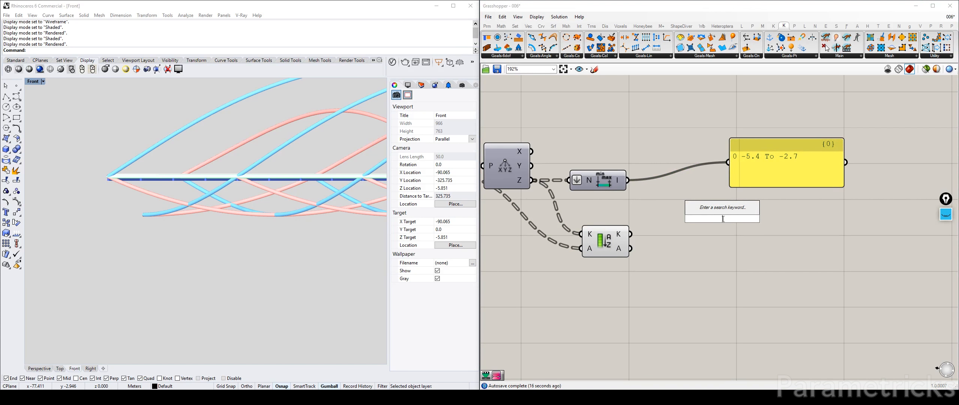
type("remap")
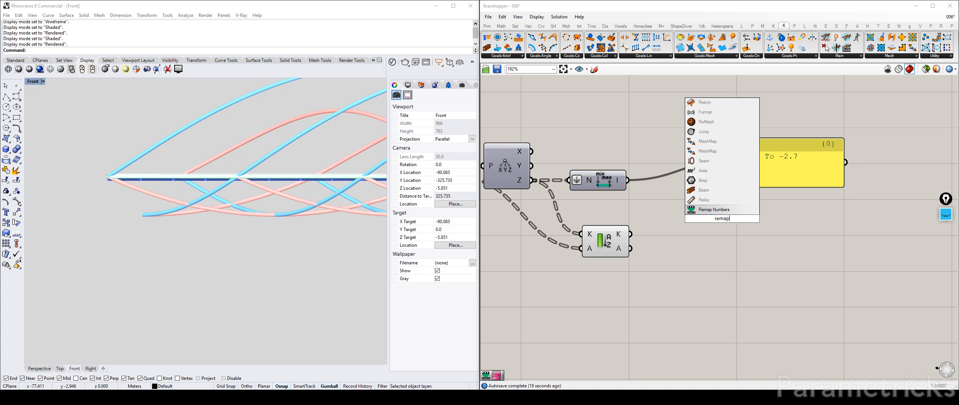
key("Return")
left_click_drag(790, 167, 823, 167)
left_click_drag(714, 216, 680, 216)
left_click_drag(779, 171, 776, 179)
left_click_drag(606, 245, 600, 242)
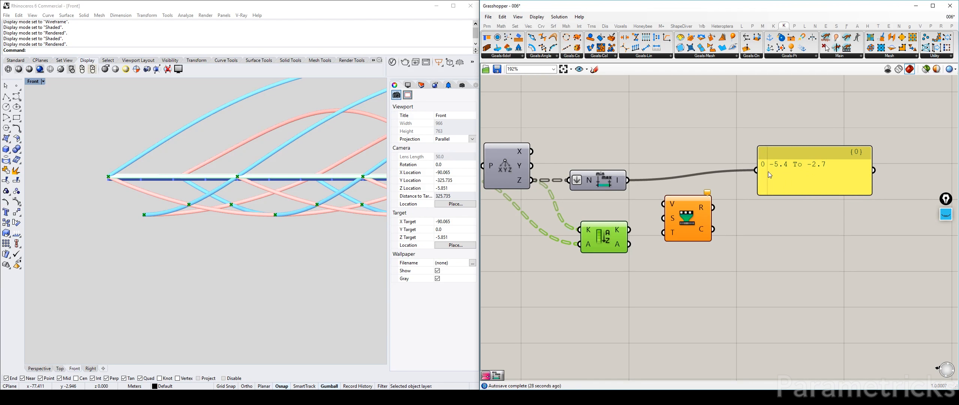
Step: Connect the K output of Sort List to the panel, and enlarge the panel and lower it beside Remap Numbers
left_click_drag(629, 229, 663, 218)
left_click_drag(712, 207, 756, 169)
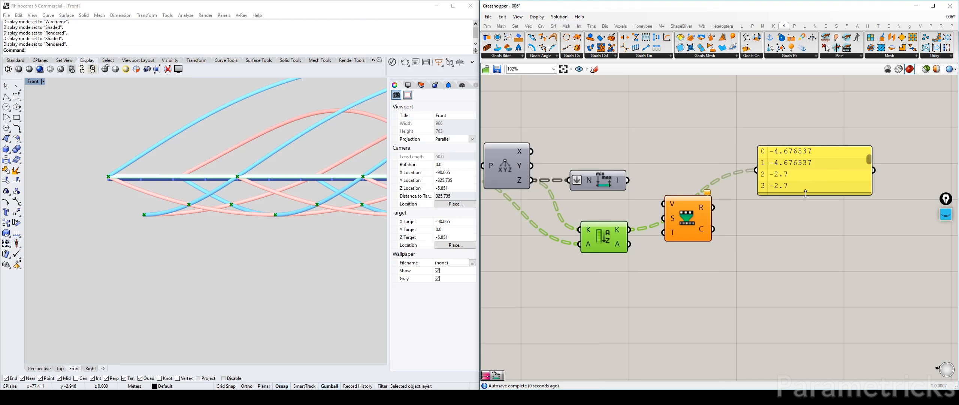
left_click_drag(806, 193, 805, 245)
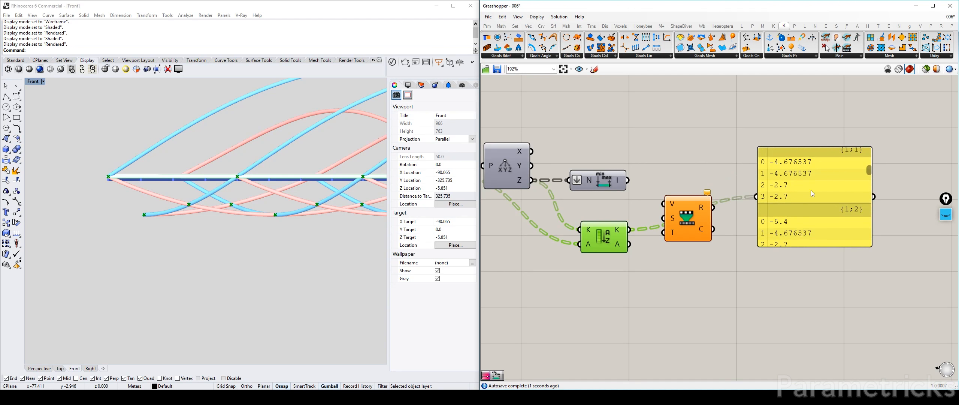
left_click_drag(801, 179, 800, 210)
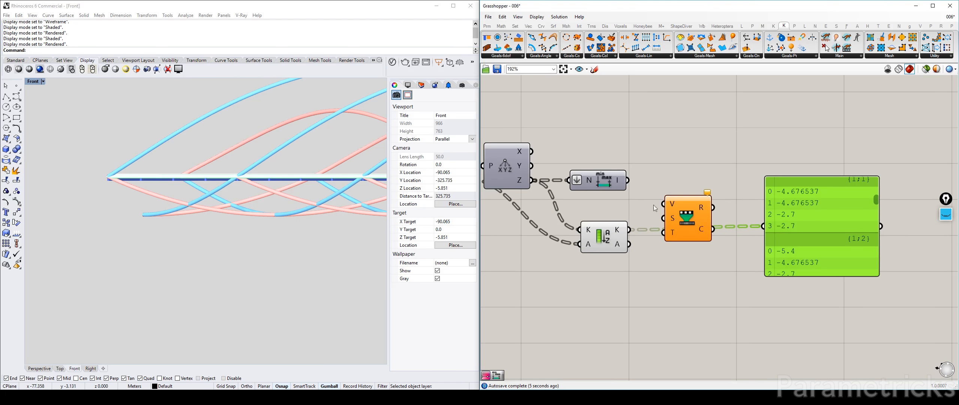
Step: Move Remap Numbers below the panel wire, raise the panel and align Sort List with the Bounds component
left_click_drag(689, 221, 693, 260)
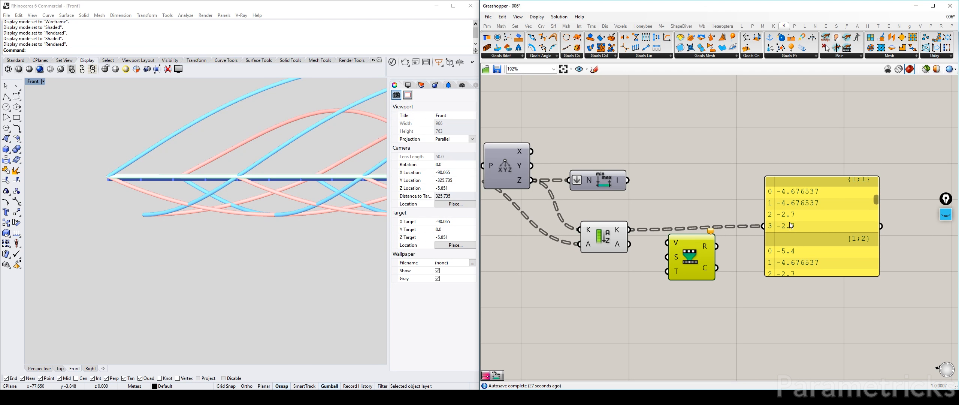
left_click(781, 194)
left_click_drag(781, 193, 806, 174)
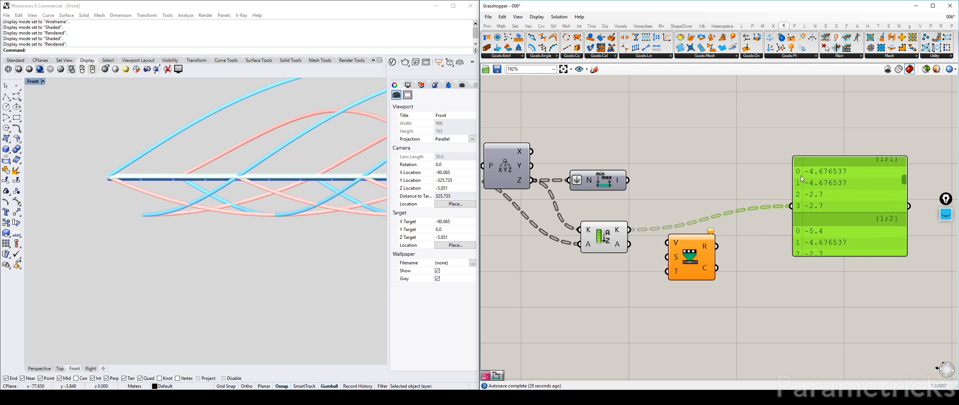
left_click(599, 184)
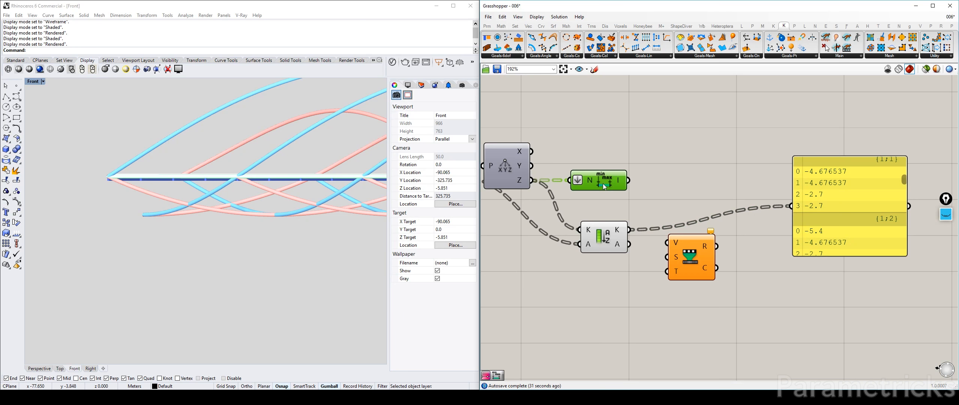
left_click_drag(603, 240, 592, 240)
left_click_drag(619, 185, 617, 185)
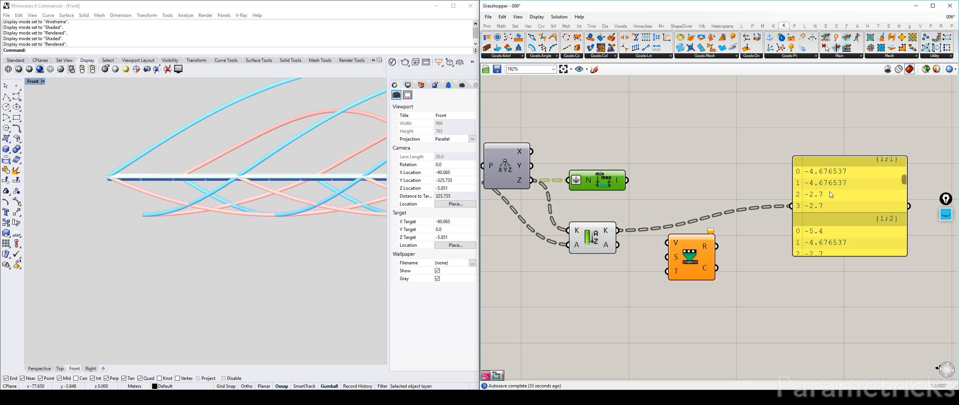
Step: Move the panel up and away, lower Sort List, and place Remap Numbers level with the Bounds component
left_click_drag(829, 191, 756, 143)
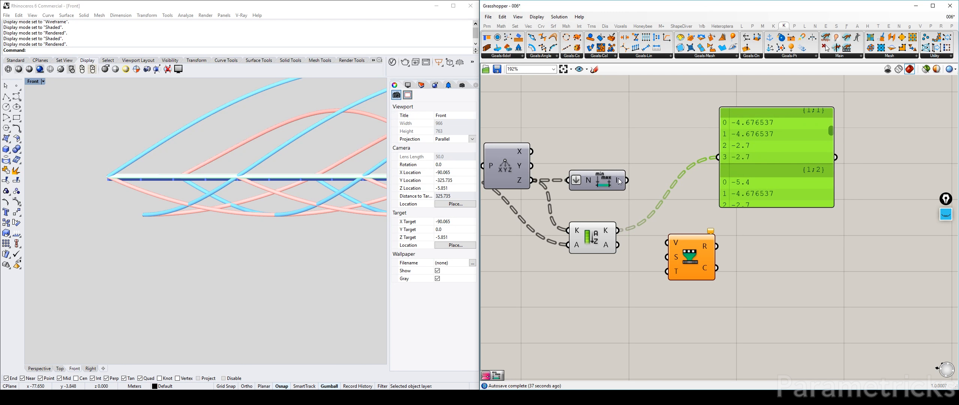
left_click_drag(760, 164, 836, 145)
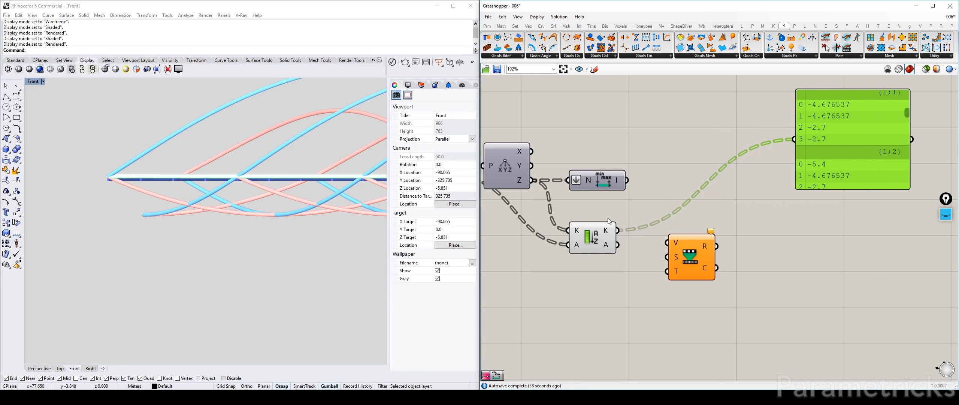
left_click_drag(602, 235, 606, 256)
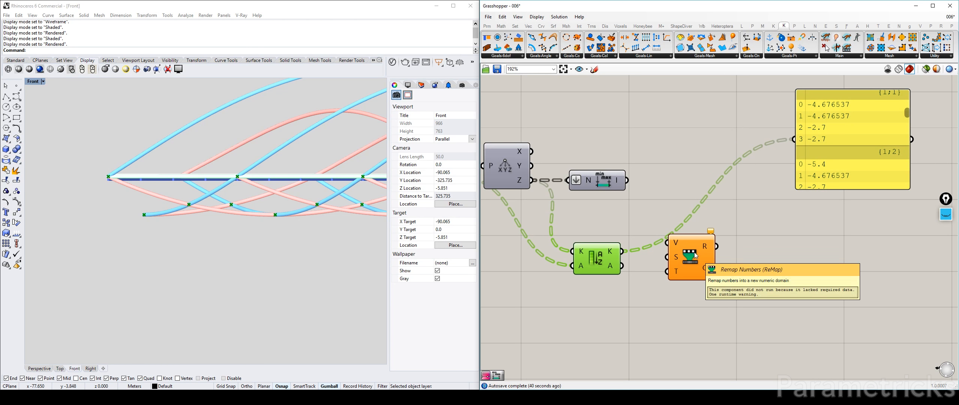
left_click_drag(694, 254, 692, 196)
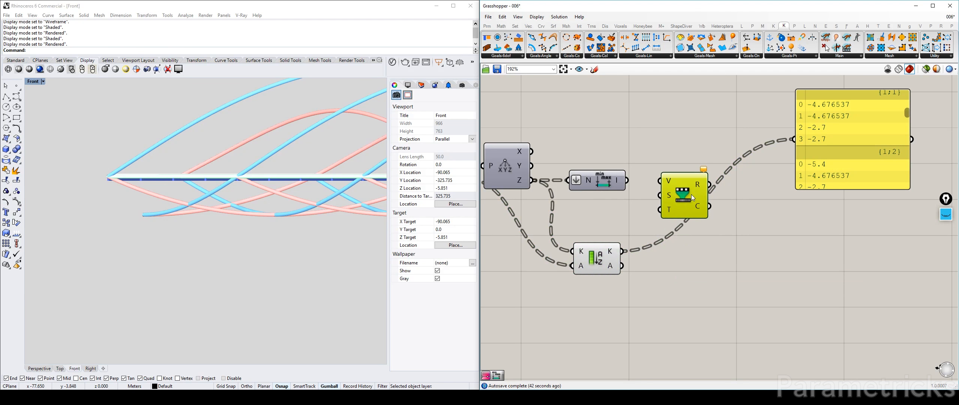
mouse_move(595, 178)
left_mouse_down()
mouse_move(576, 181)
mouse_move(586, 178)
left_mouse_up()
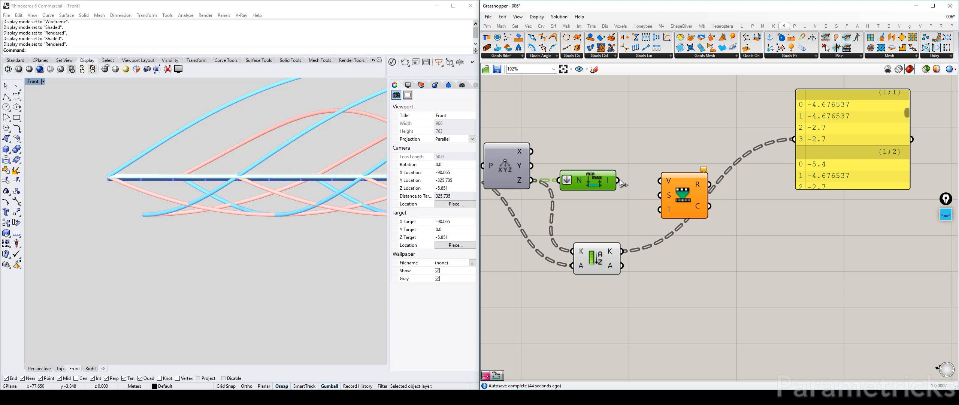
left_click_drag(669, 180, 652, 159)
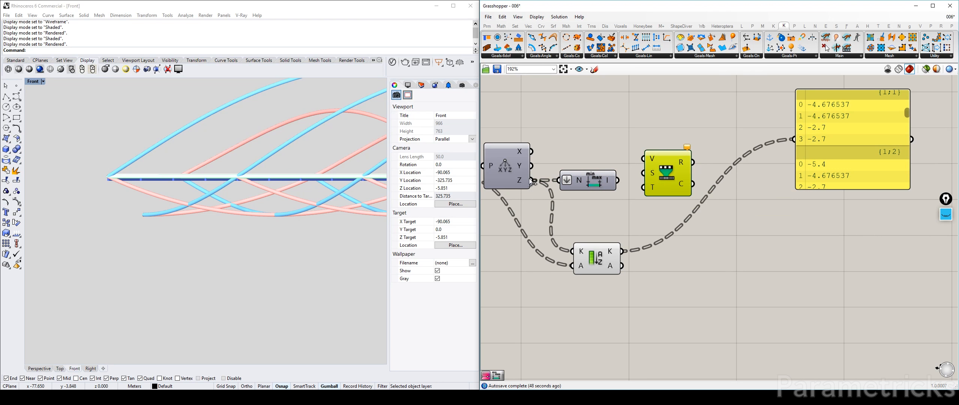
Step: Connect the Z output of Deconstruct to the V input of Remap Numbers, and move Sort List well below the other components
left_click_drag(532, 180, 643, 158)
left_click_drag(590, 179, 588, 189)
left_click_drag(659, 173, 663, 183)
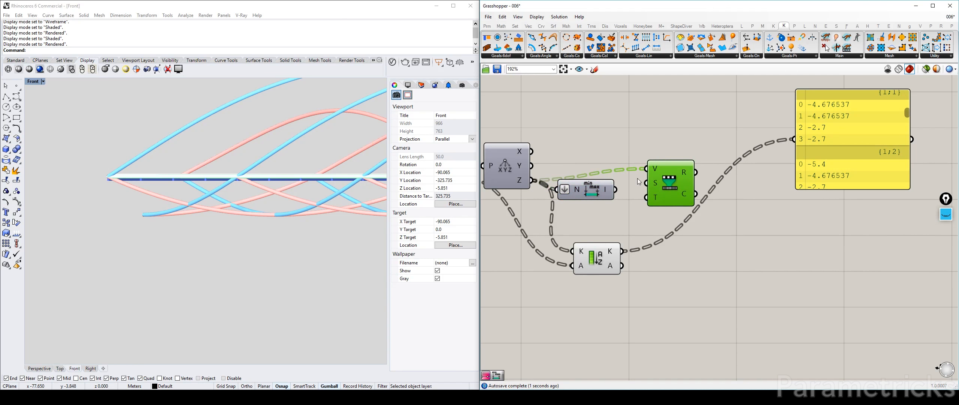
right_click_drag(637, 178, 658, 175)
left_click_drag(618, 251, 680, 307)
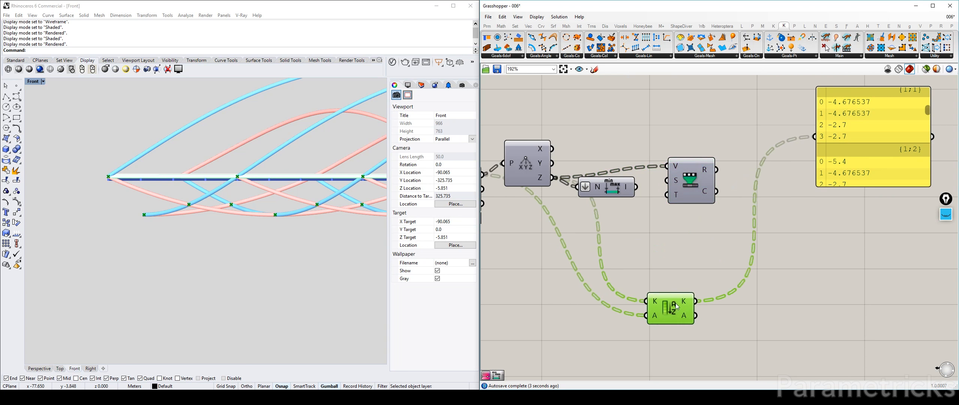
scroll(628, 188, "up", 1)
left_click_drag(690, 176, 690, 182)
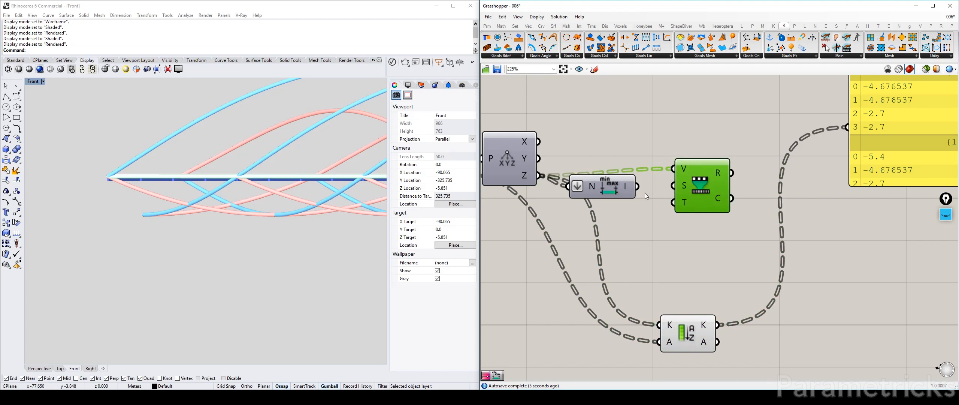
Step: Connect the I output of Bounds to the S input of Remap Numbers, and move Sort List farther out of the way
mouse_move(629, 193)
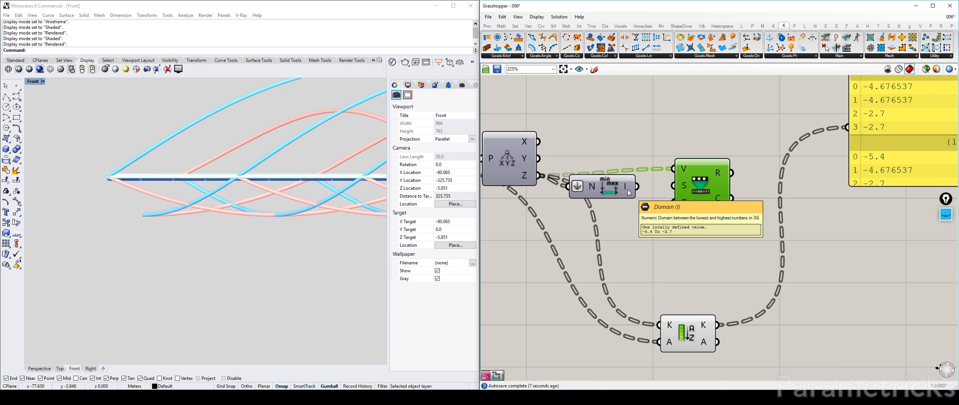
mouse_move(685, 186)
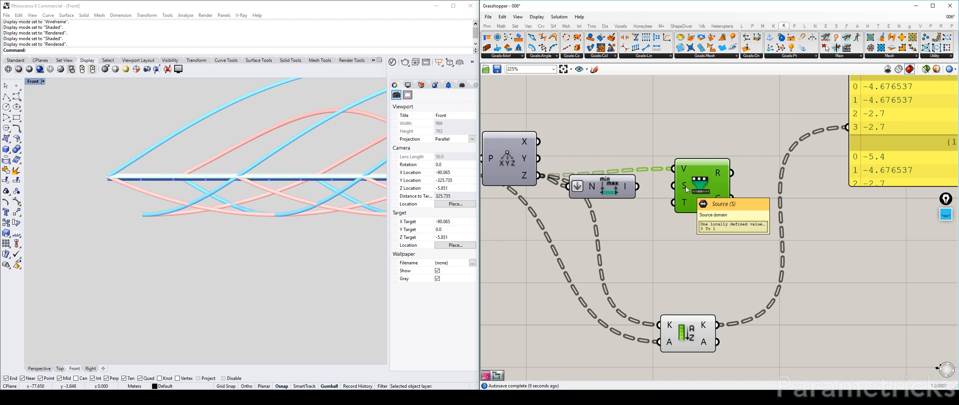
left_click_drag(637, 186, 680, 186)
right_click_drag(714, 188, 638, 181)
scroll(700, 177, "down", 2)
left_click_drag(596, 288, 675, 341)
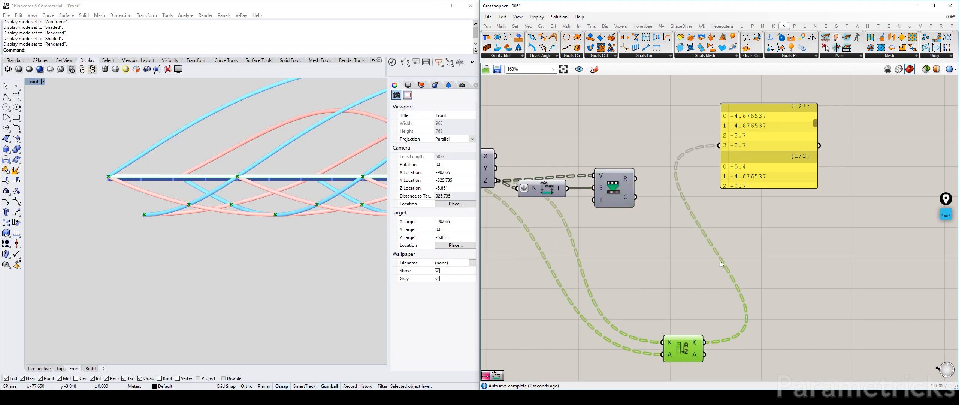
Step: Move the panel below Bounds, wire the Z output into it, and feed the R output of Remap Numbers into a second panel beside it
left_click_drag(757, 143, 585, 256)
left_click_drag(567, 188, 548, 259)
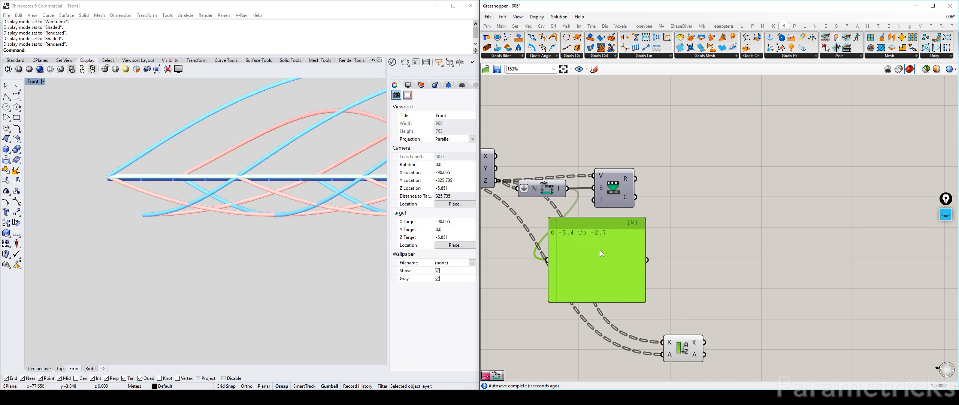
right_click_drag(576, 229, 608, 223)
left_click_drag(528, 174, 579, 253)
left_click_drag(667, 172, 735, 228)
left_click_drag(798, 235, 773, 255)
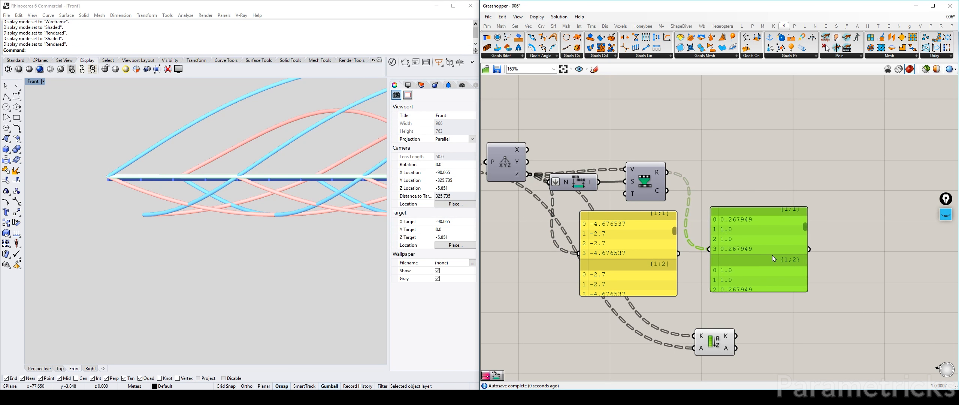
Step: Compare the original and remapped Z values of branch {1;2} in the two panels
left_click(635, 252)
left_click(743, 246)
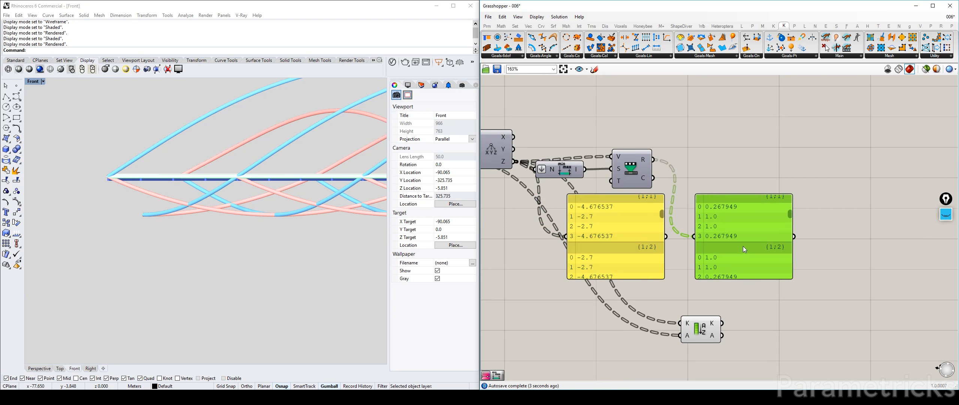
right_click_drag(727, 199, 732, 168)
scroll(732, 168, "up", 1)
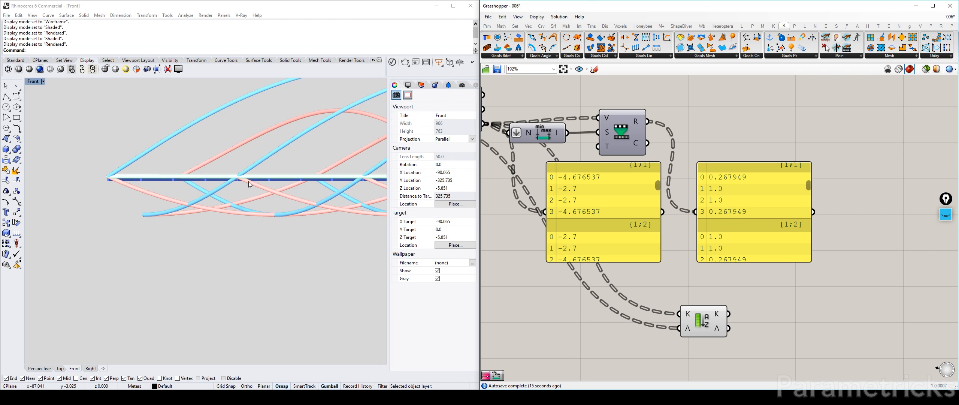
left_click_drag(657, 184, 658, 186)
scroll(659, 189, "up", 1)
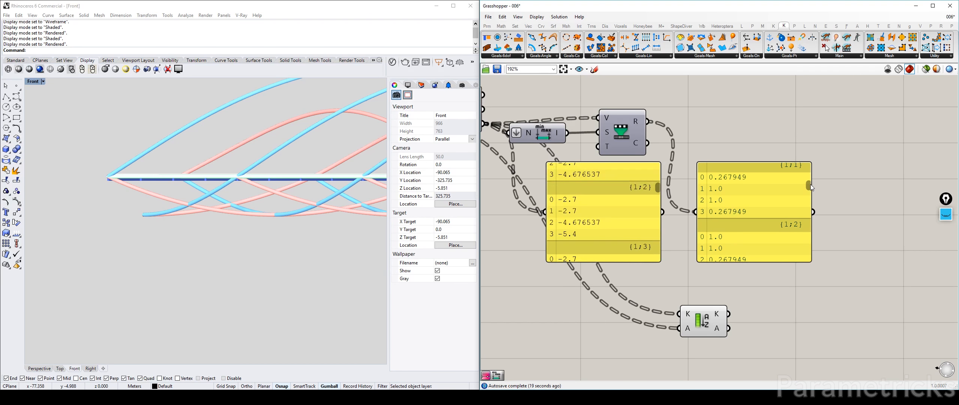
left_click_drag(810, 184, 807, 187)
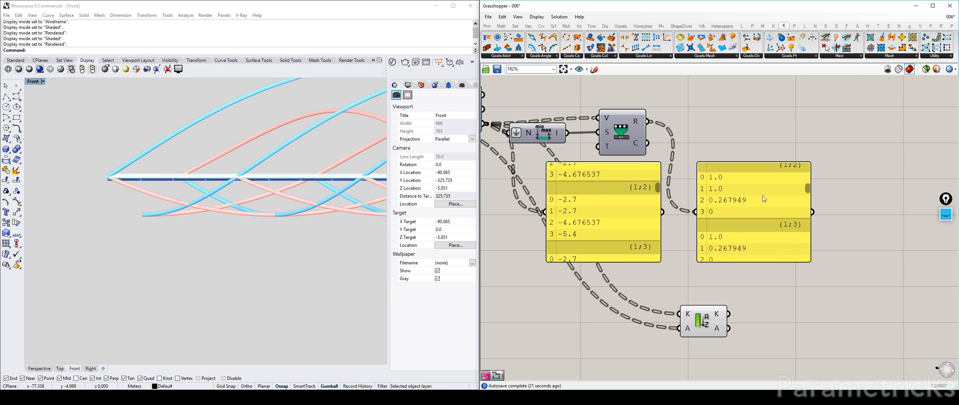
Step: Clear the old screen annotations and mark the lower curve end and the nearby intersection point in magenta ink
left_click(946, 214)
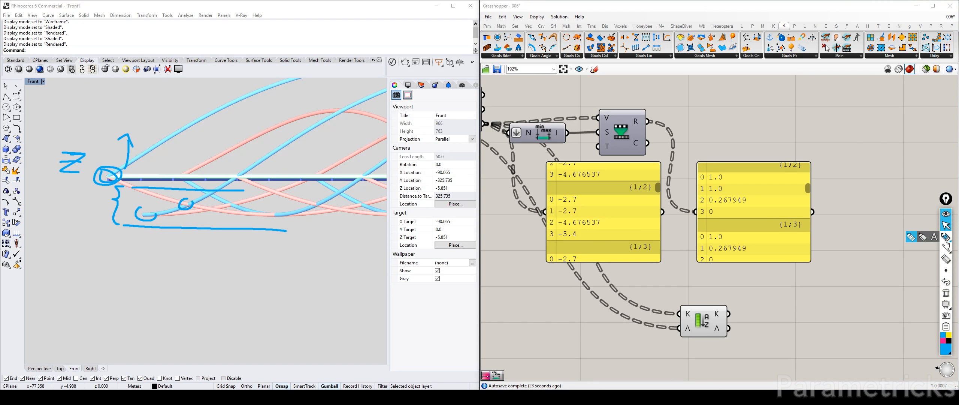
left_click(946, 293)
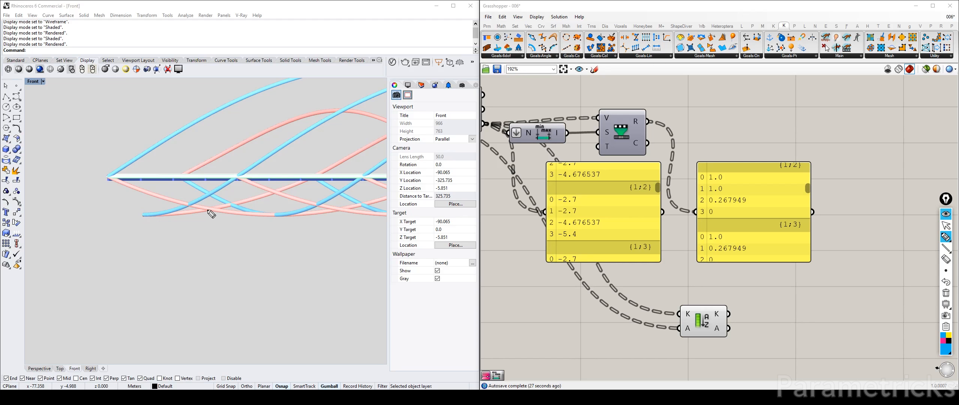
left_click_drag(143, 213, 145, 217)
left_click(946, 341)
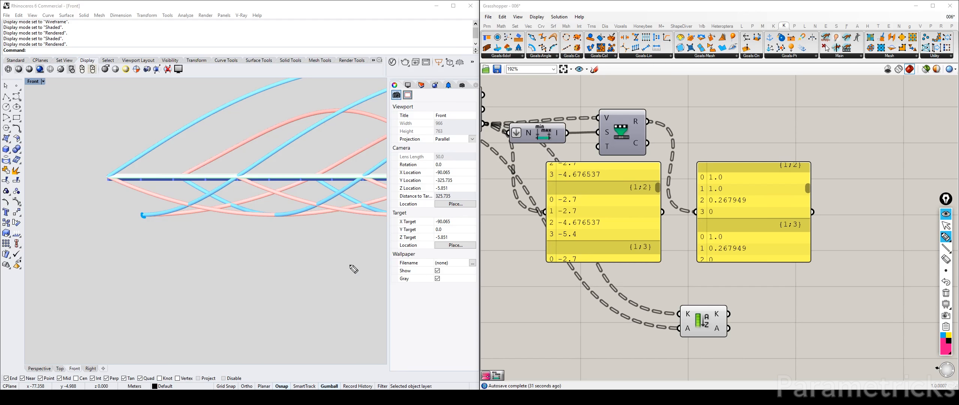
left_click_drag(145, 215, 138, 221)
left_click_drag(191, 201, 189, 206)
Step: Annotate the deck-level start point with an arrow and -2,7, and the lowest curve point with an arrow and -5,4
mouse_move(111, 175)
left_mouse_down()
mouse_move(151, 147)
mouse_move(170, 150)
mouse_move(153, 154)
left_mouse_up()
left_click_drag(189, 141, 228, 150)
mouse_move(232, 131)
left_mouse_down()
mouse_move(249, 131)
mouse_move(245, 145)
left_mouse_up()
left_click_drag(242, 140, 256, 141)
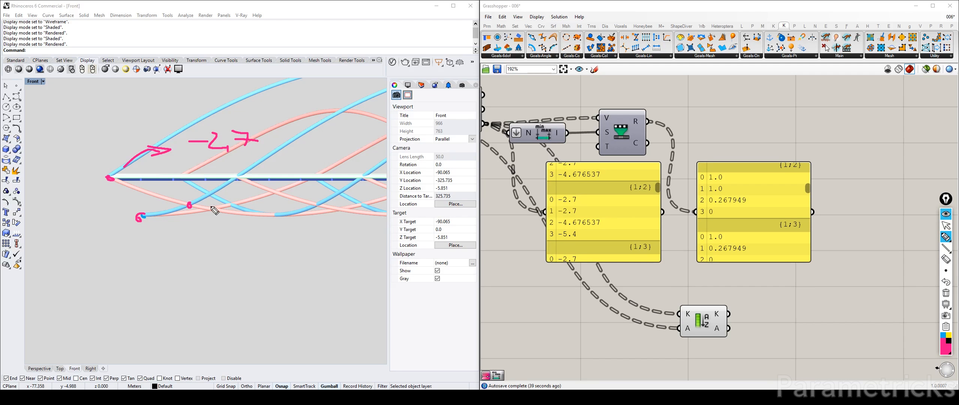
mouse_move(144, 220)
left_mouse_down()
mouse_move(179, 243)
mouse_move(215, 235)
mouse_move(208, 243)
left_mouse_up()
mouse_move(219, 225)
left_mouse_down()
mouse_move(231, 226)
mouse_move(231, 254)
left_mouse_up()
left_click_drag(249, 230, 247, 254)
left_click_drag(198, 236, 203, 236)
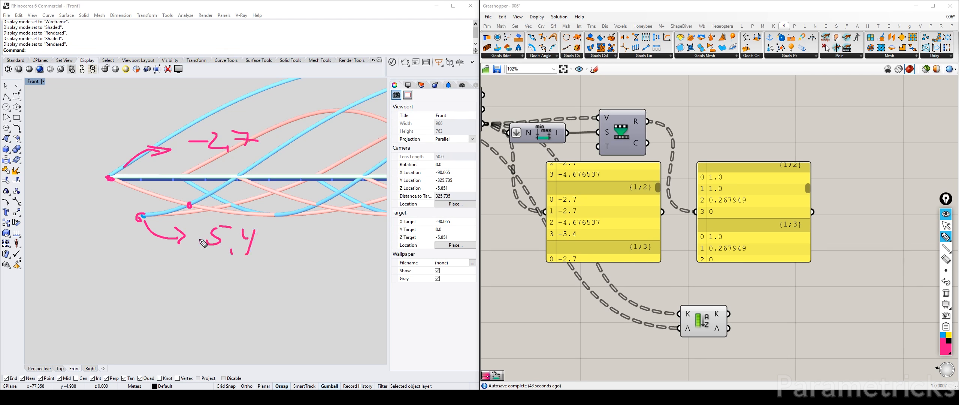
Step: Circle the {1;2} branch labels in both panels and bracket their value lists in blue ink
left_click(950, 334)
left_click_drag(644, 188, 657, 182)
mouse_move(791, 154)
left_mouse_down()
mouse_move(815, 161)
mouse_move(782, 181)
mouse_move(801, 154)
left_mouse_up()
left_click(944, 339)
mouse_move(640, 176)
left_mouse_down()
mouse_move(631, 183)
mouse_move(642, 176)
left_mouse_up()
left_click_drag(697, 168, 695, 213)
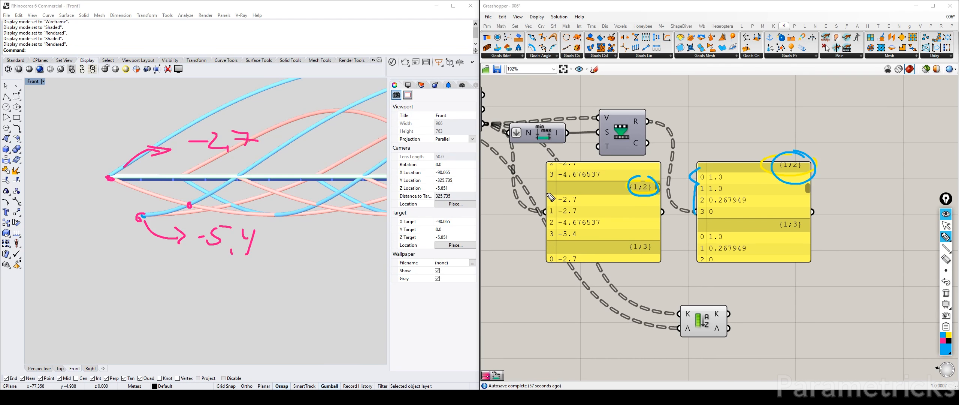
left_click_drag(546, 186, 540, 231)
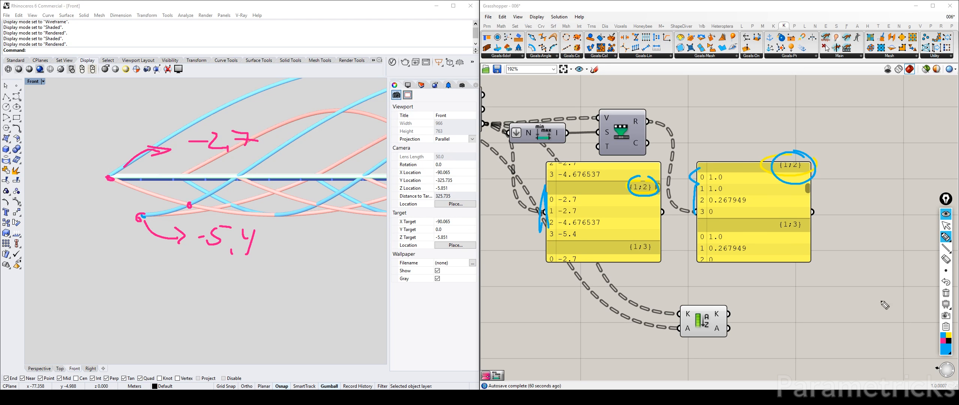
Step: Write "= 1" beside the -2,7 annotation and "= 0" beside the -5,4 annotation in blue ink
left_click_drag(270, 129, 268, 144)
left_click(946, 283)
left_click_drag(267, 133, 289, 140)
left_click_drag(274, 142, 321, 151)
left_click_drag(268, 239, 287, 238)
mouse_move(269, 249)
left_mouse_down()
mouse_move(318, 250)
mouse_move(344, 230)
left_mouse_up()
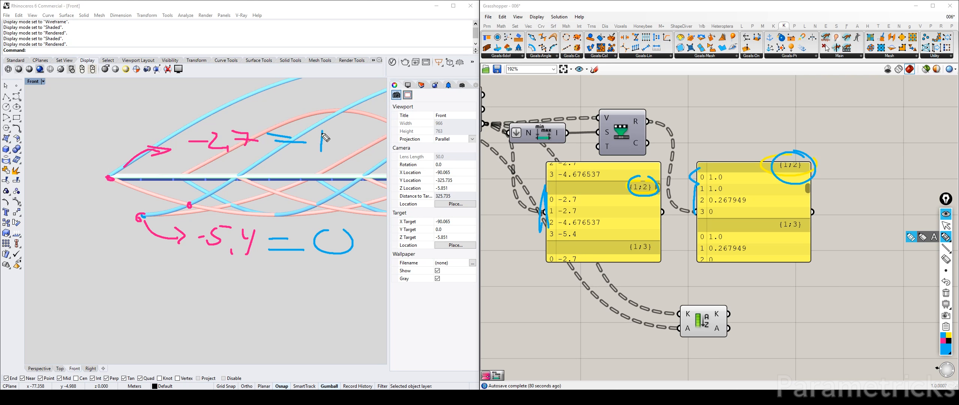
Step: Clear the screen ink and restore it, return to the normal cursor and hide the annotations
left_click(946, 293)
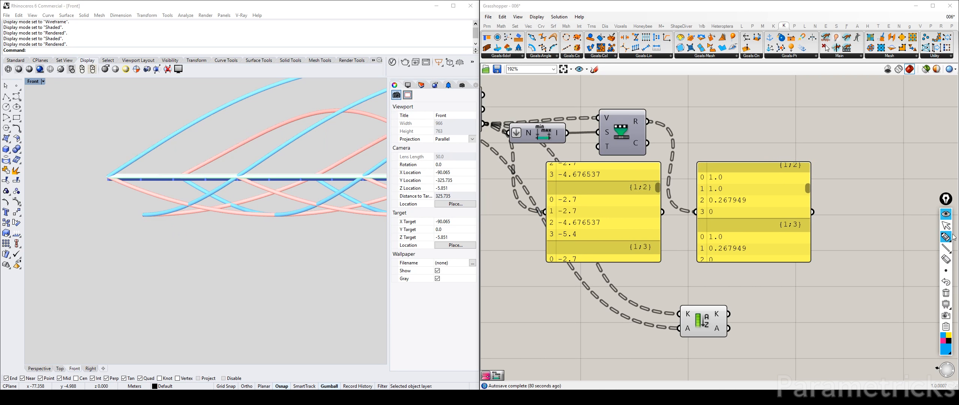
left_click(946, 283)
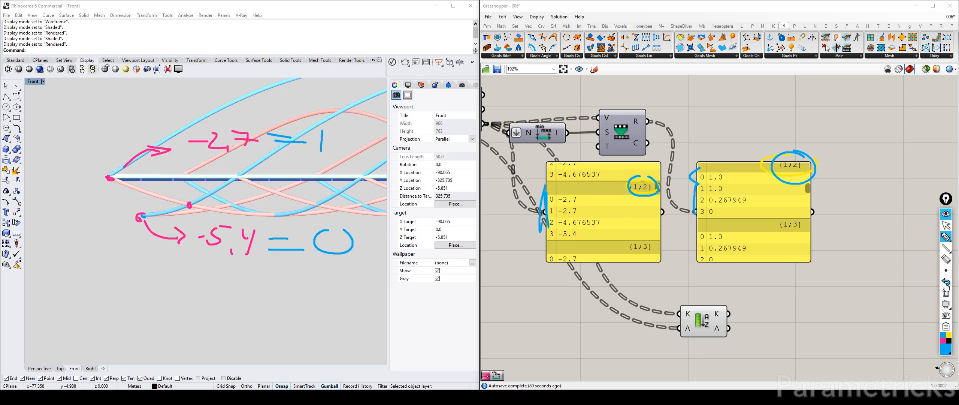
left_click(946, 225)
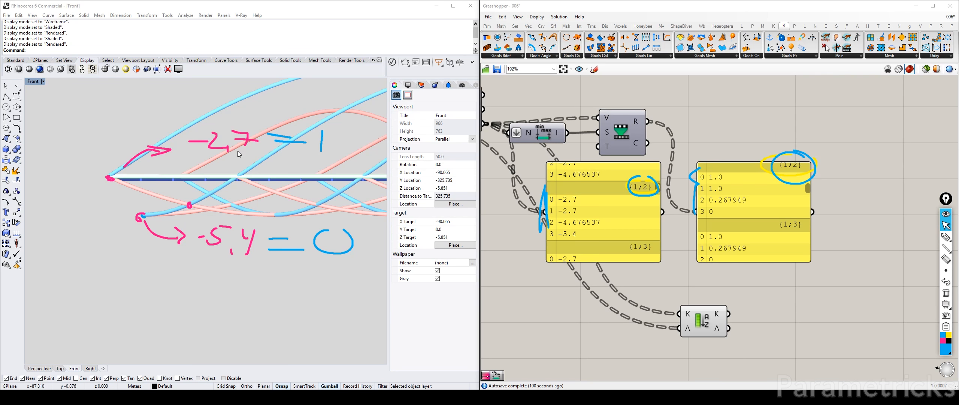
left_click(946, 214)
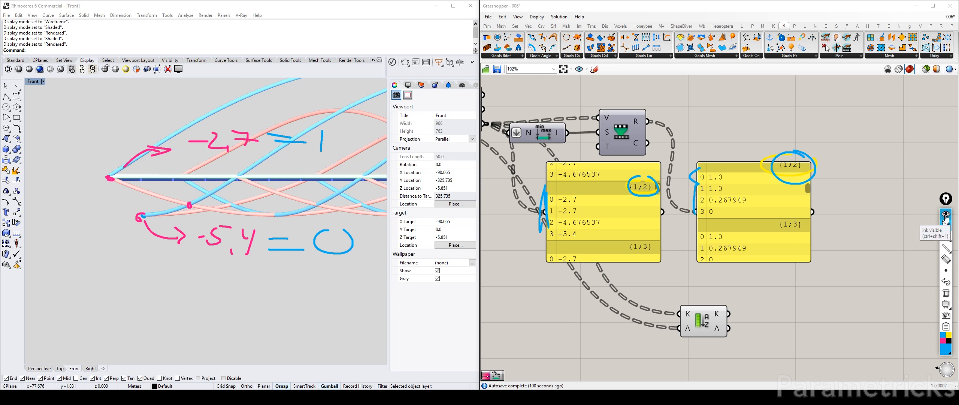
Step: Delete both value panels and move Sort List up closer to Remap Numbers
left_click(644, 209)
key("Delete")
left_click(716, 259)
key("Delete")
left_click_drag(707, 311, 682, 267)
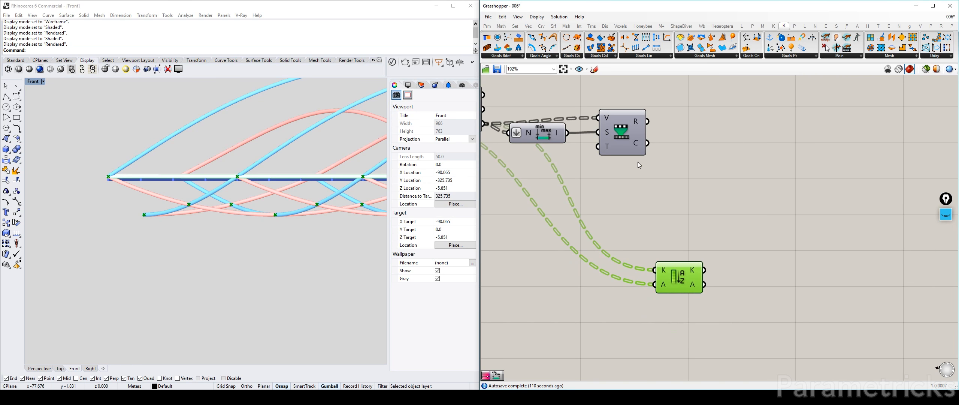
Step: Add an Evaluate component beside Remap Numbers
right_click_drag(719, 145, 735, 202)
double_click(745, 201)
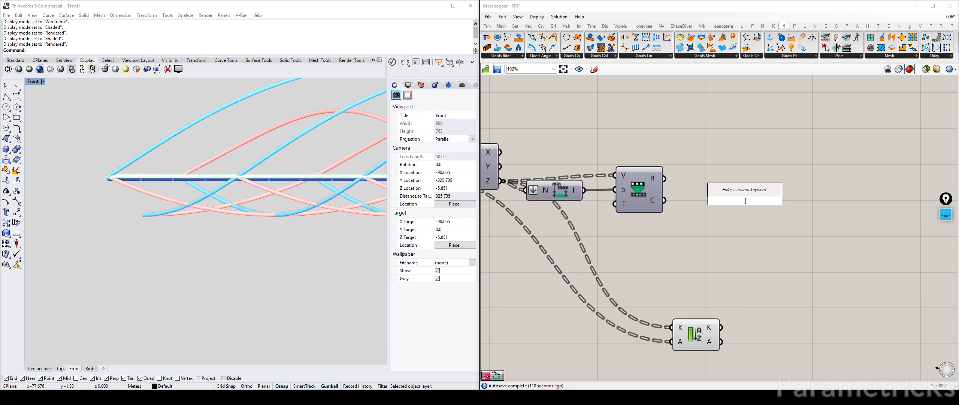
type("eval")
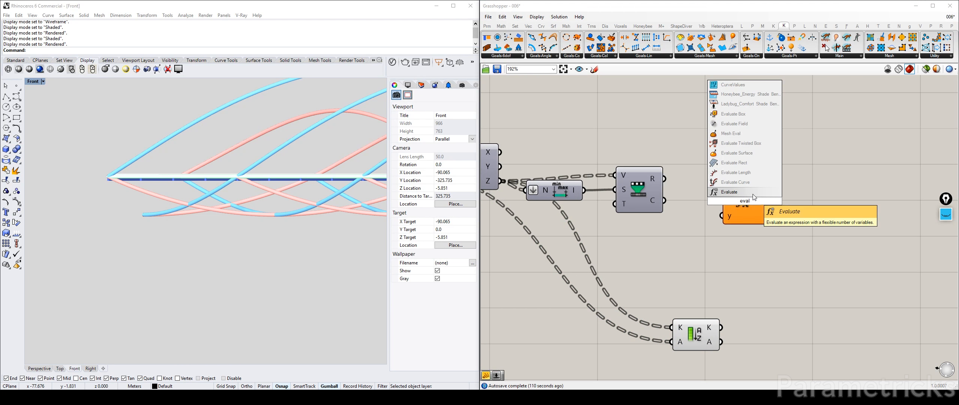
key("Return")
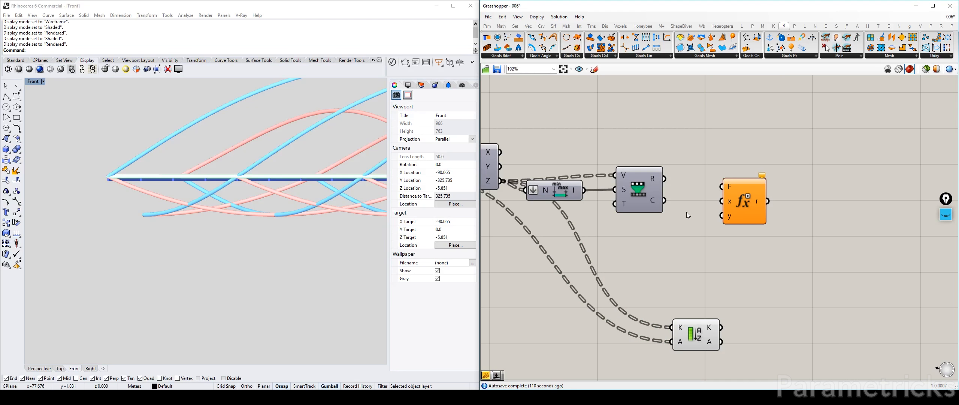
Step: Add an empty panel above the Remap Numbers and Evaluate components
double_click(692, 143)
type("\"")
key("Return")
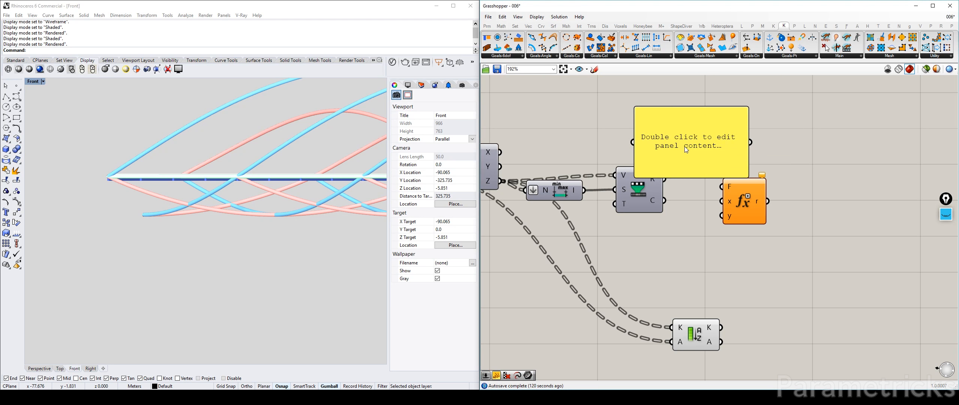
Step: Enter the expression if(x>0.99, false, true) in the empty panel and resize the panel to show it on one line
left_click(686, 149)
left_click_drag(634, 107, 642, 140)
double_click(643, 140)
type("if(x>0.99, false, true")
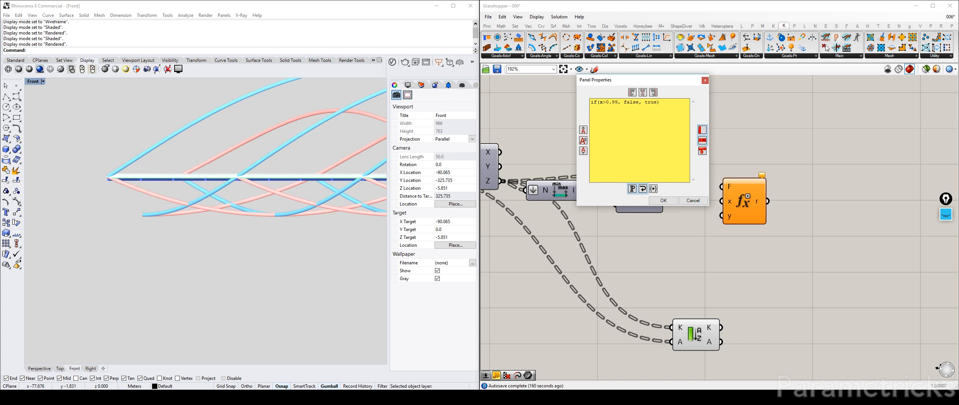
left_click(663, 200)
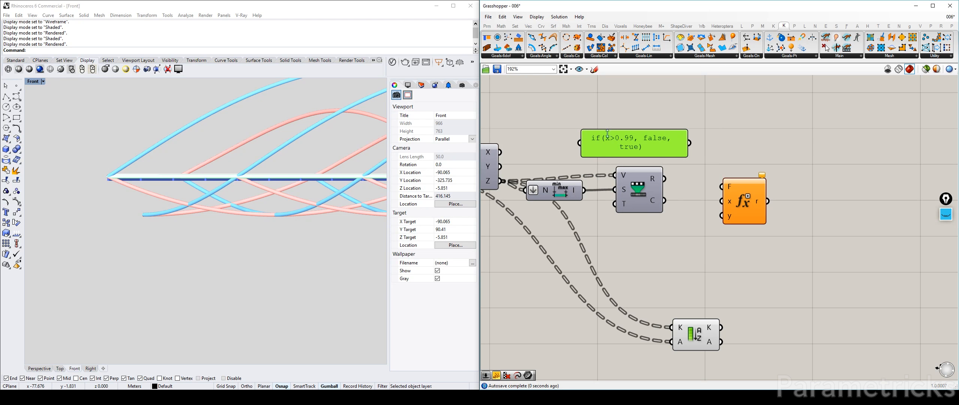
left_click_drag(580, 142, 529, 143)
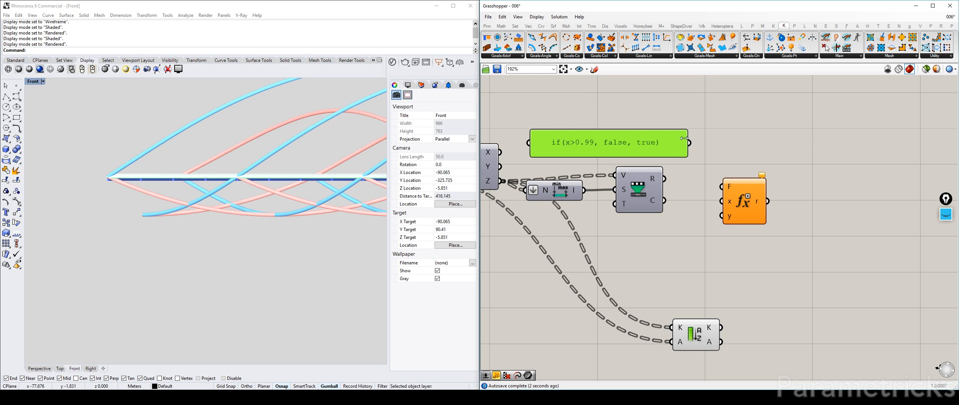
Step: Connect the expression panel to Evaluate's F input and the remapped values to x, and remove the y input
left_click_drag(689, 142, 734, 160)
left_click_drag(666, 180, 715, 172)
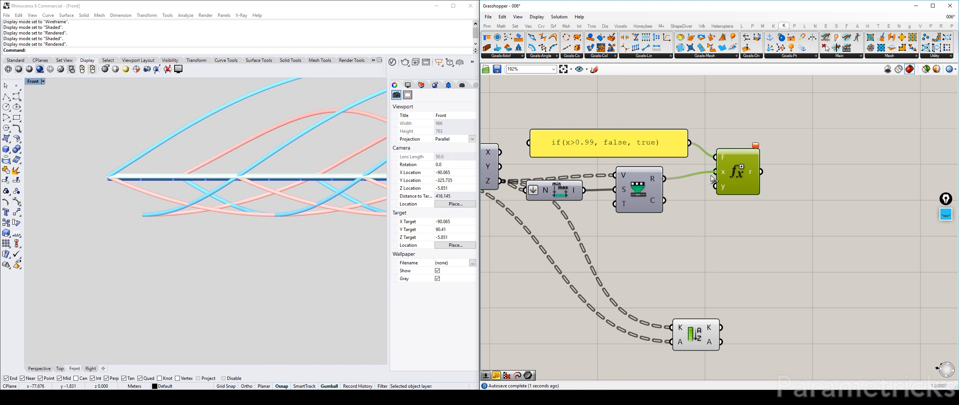
scroll(729, 189, "up", 5)
left_click(719, 191)
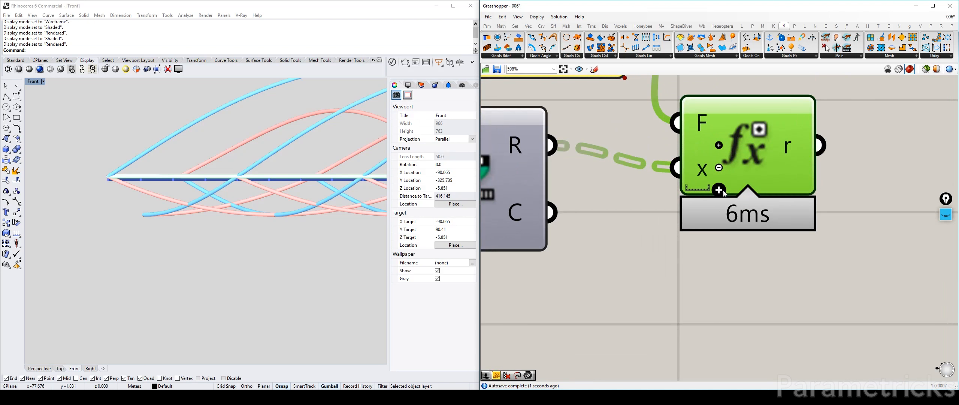
Step: Add a Cull Pattern component below the Evaluate component
scroll(733, 185, "down", 3)
scroll(735, 180, "down", 3)
right_click_drag(728, 201, 685, 200)
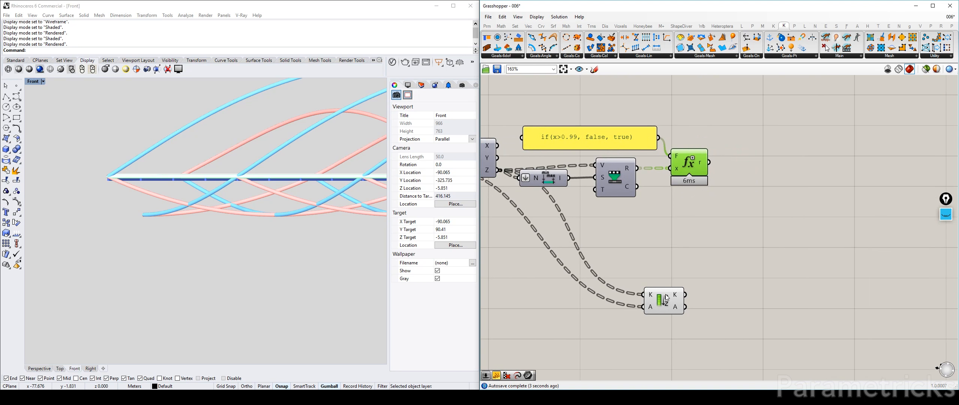
double_click(682, 245)
type("cull")
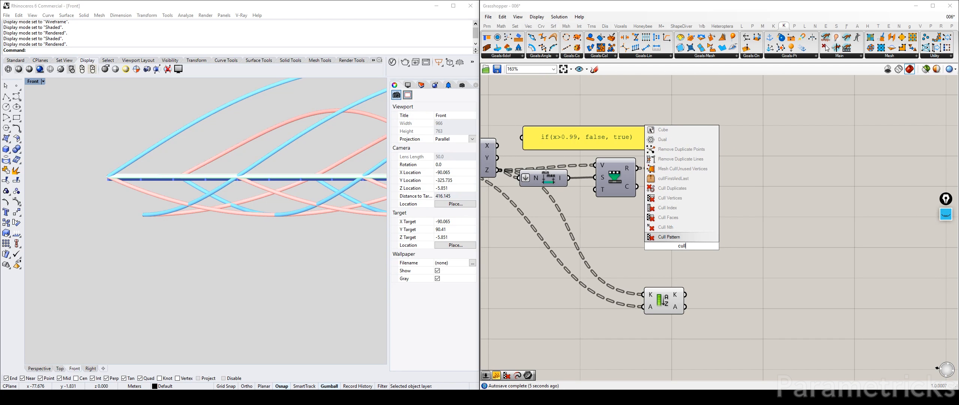
left_click(666, 237)
Step: Place Cull Pattern beside Evaluate and feed it the intersection points as its list and the Evaluate result as its pattern
right_click_drag(584, 182, 623, 179)
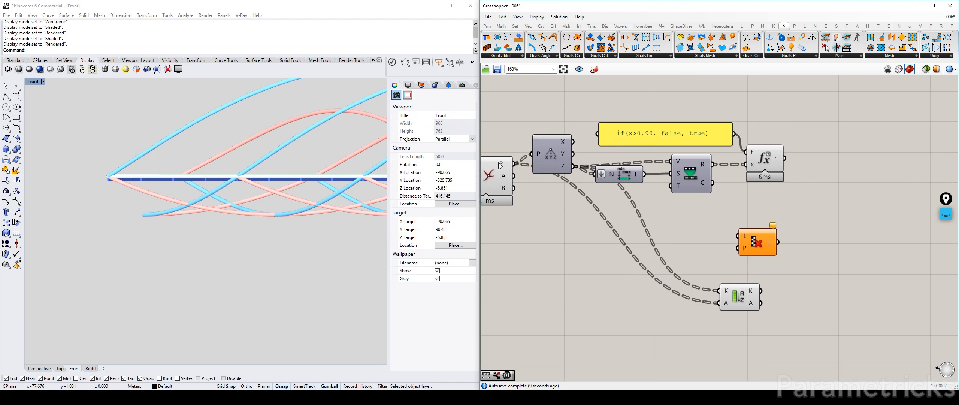
left_click_drag(527, 164, 582, 208)
left_click_drag(629, 175, 629, 182)
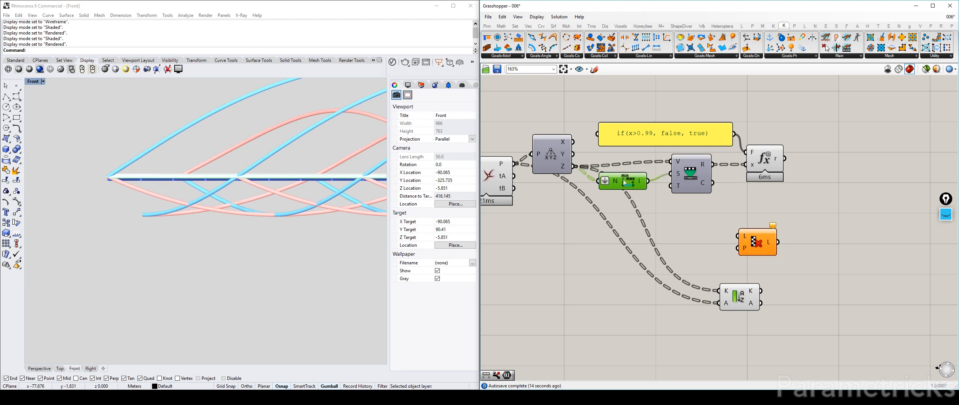
left_click_drag(541, 161, 873, 166)
left_click_drag(784, 158, 842, 180)
left_click_drag(861, 176, 824, 152)
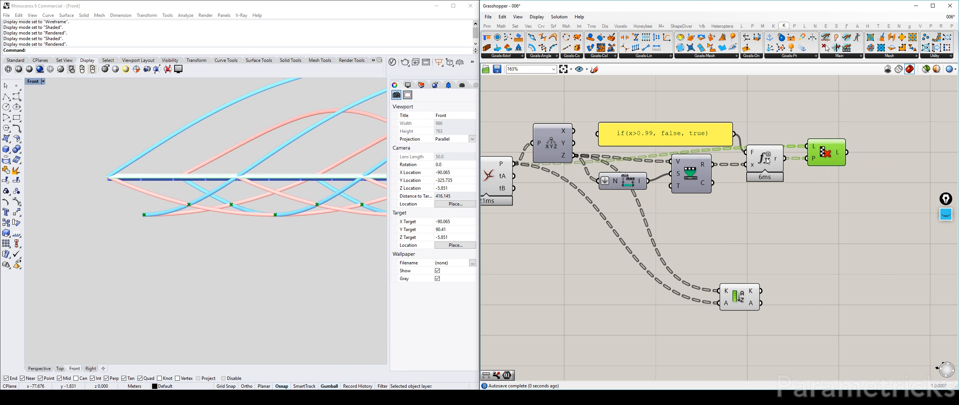
Step: Turn off the preview of the Evaluate component and the helix curve parameters
left_click(766, 158)
key("ctrl+q")
right_click_drag(500, 173, 666, 169)
left_click(550, 173)
key("ctrl+q")
left_click_drag(594, 135, 551, 196)
key("ctrl+q")
right_click_drag(899, 159, 694, 170)
Step: Check the Cull Pattern points in the Front viewport and delete the unneeded Sort List component
left_click(783, 158)
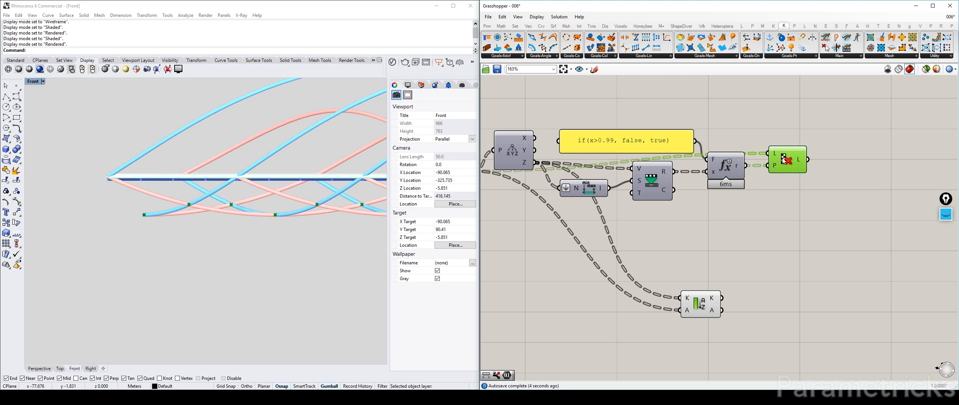
scroll(288, 217, "down", 6)
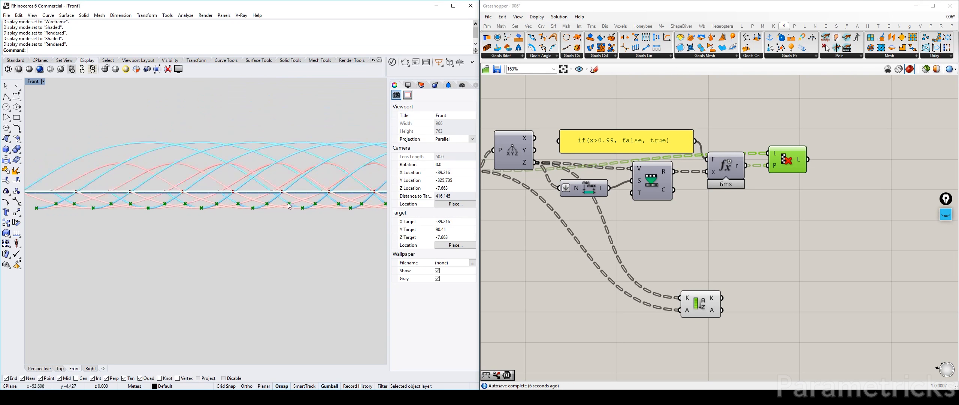
scroll(289, 205, "up", 4)
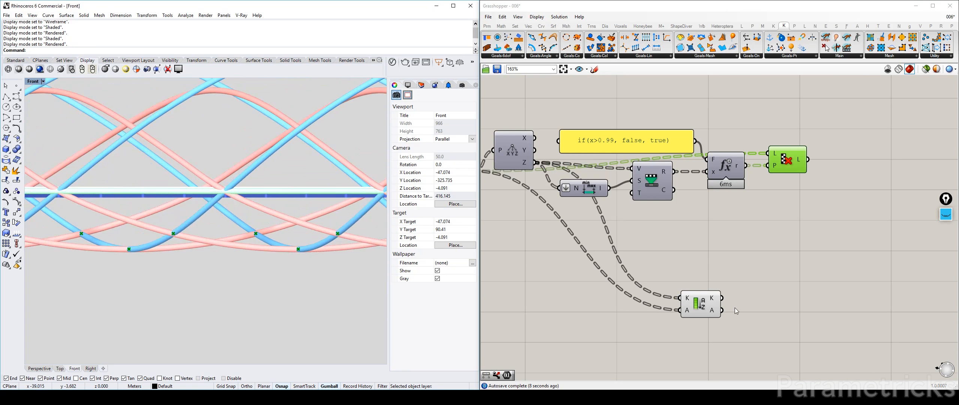
left_click(699, 304)
key("Delete")
Step: Examine the points kept by Cull Pattern along the bridge in the Front and maximized Perspective viewports
left_click(791, 160)
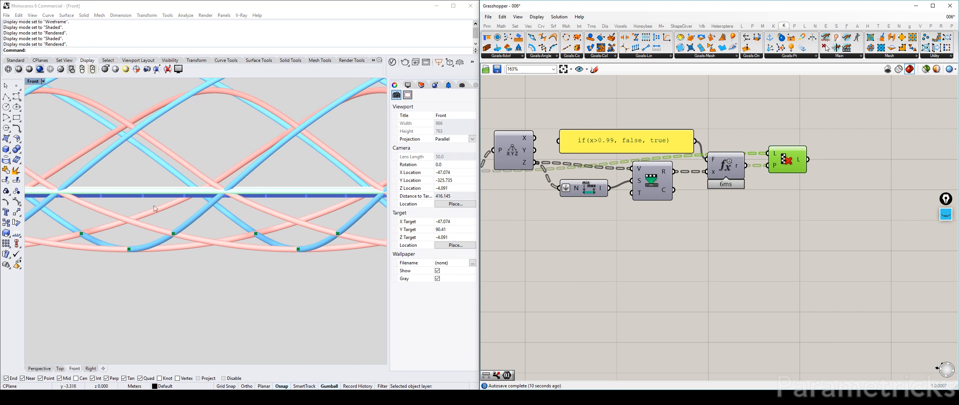
right_click_drag(154, 205, 26, 187)
right_click_drag(292, 200, 158, 183)
right_click_drag(84, 183, 161, 187)
scroll(161, 187, "down", 5)
double_click(33, 80)
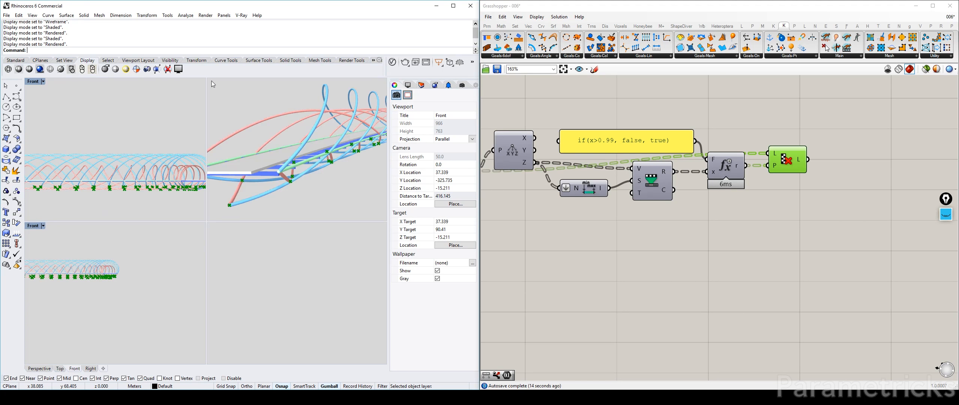
left_click(215, 80)
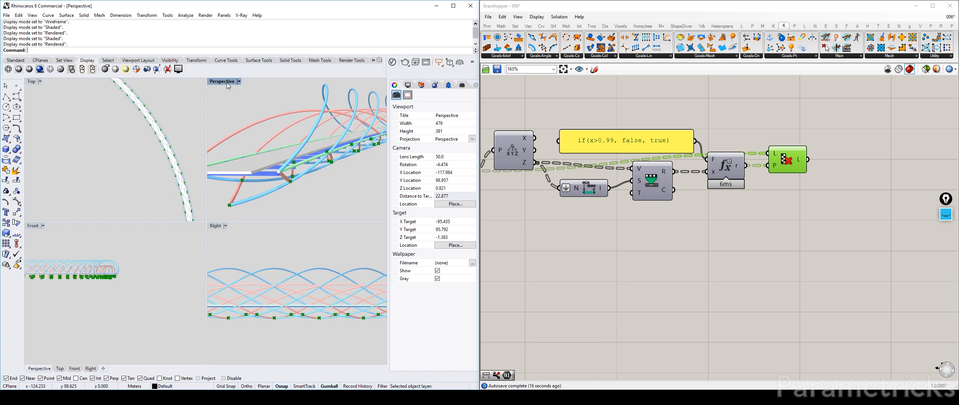
double_click(226, 82)
scroll(235, 156, "up", 5)
scroll(261, 184, "down", 3)
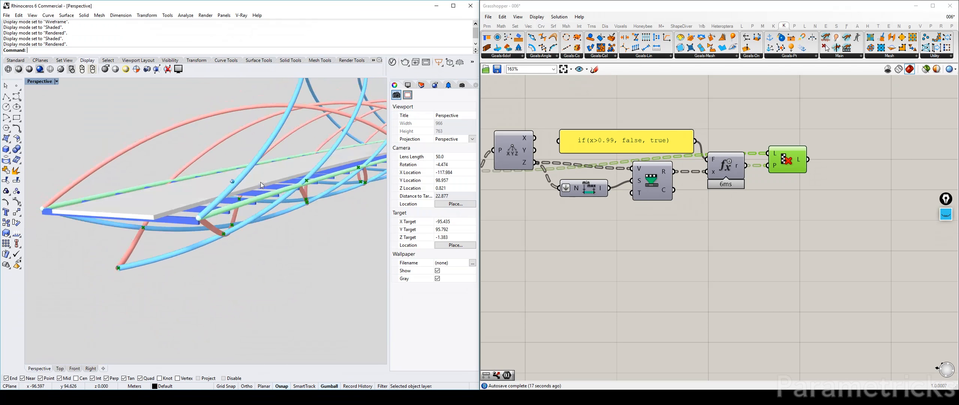
right_click_drag(260, 185, 265, 205)
scroll(778, 207, "down", 5)
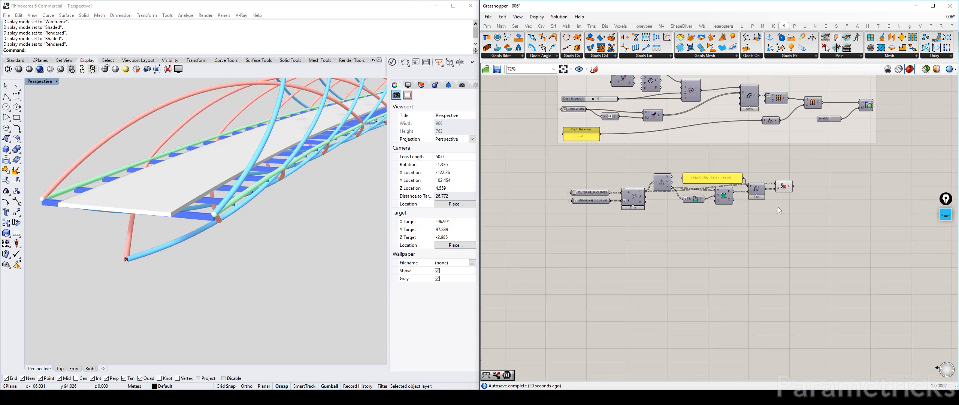
Step: Select the whole point-filtering component cluster and move it slightly up and to the right, closer to the group above
left_click_drag(810, 229, 554, 161)
left_click_drag(719, 190, 762, 175)
left_click(752, 240)
scroll(786, 188, "up", 4)
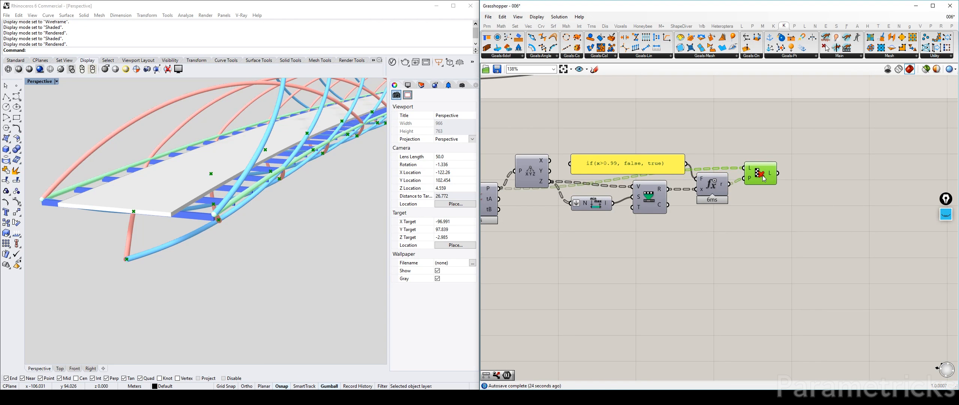
Step: View the reference photo of the bridge's support columns in IrfanView, return to Rhino and clear the component selection
key("alt+Tab")
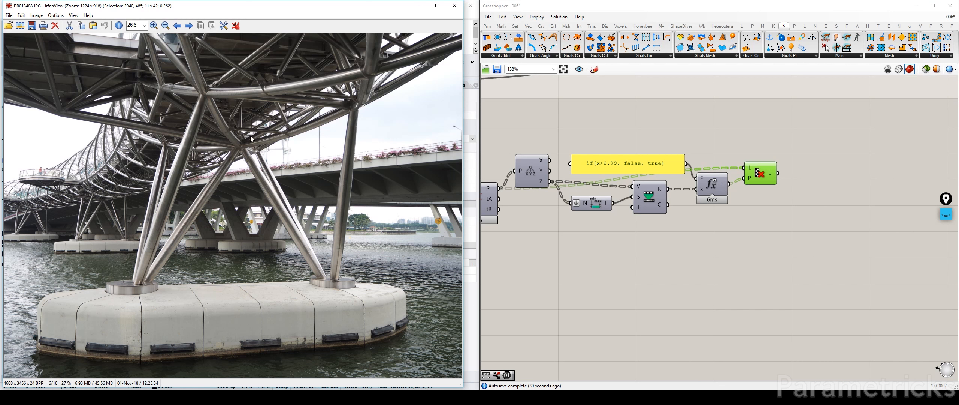
left_click(420, 6)
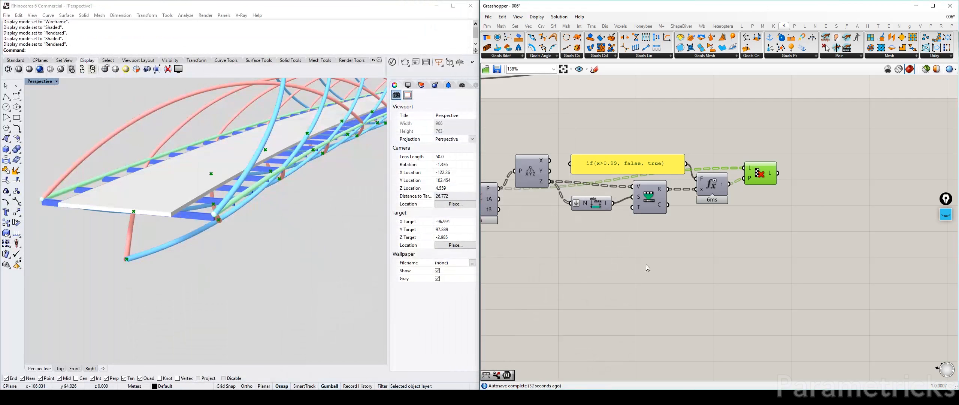
left_click(646, 264)
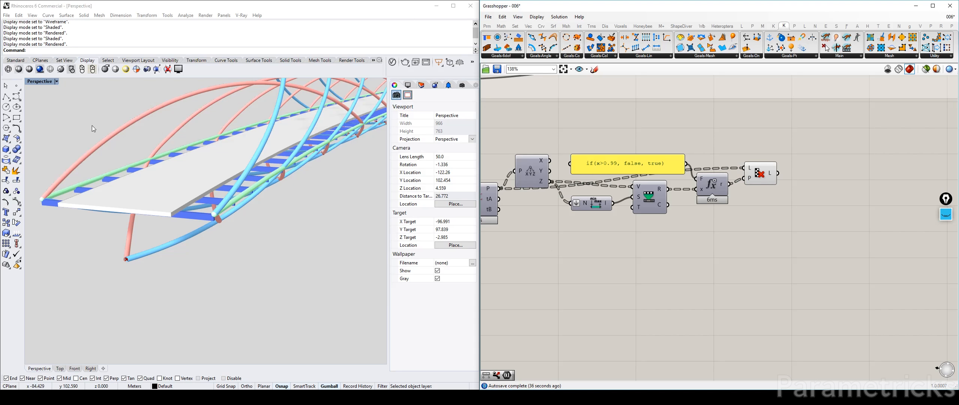
Step: Maximize the Top viewport and frame the entire curved bridge
double_click(36, 81)
double_click(34, 81)
scroll(139, 140, "down", 4)
right_click_drag(173, 165, 202, 177)
scroll(198, 193, "down", 4)
scroll(201, 175, "up", 4)
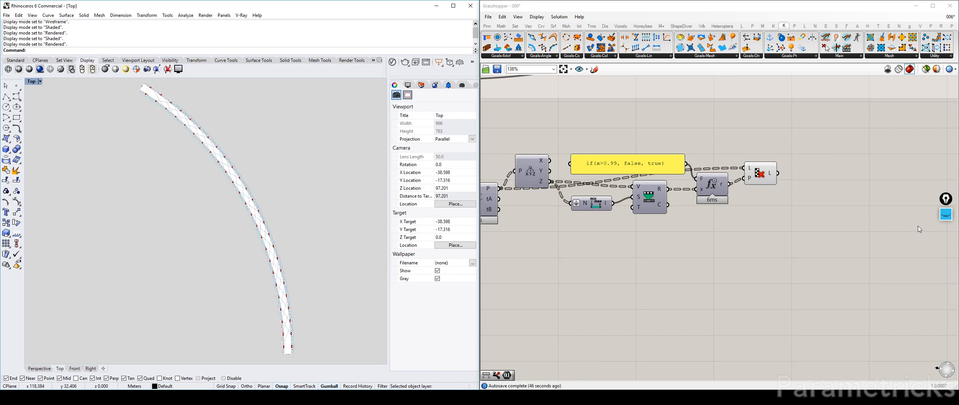
Step: Show the screen annotations, clear all old ink and choose the pen
left_click(945, 214)
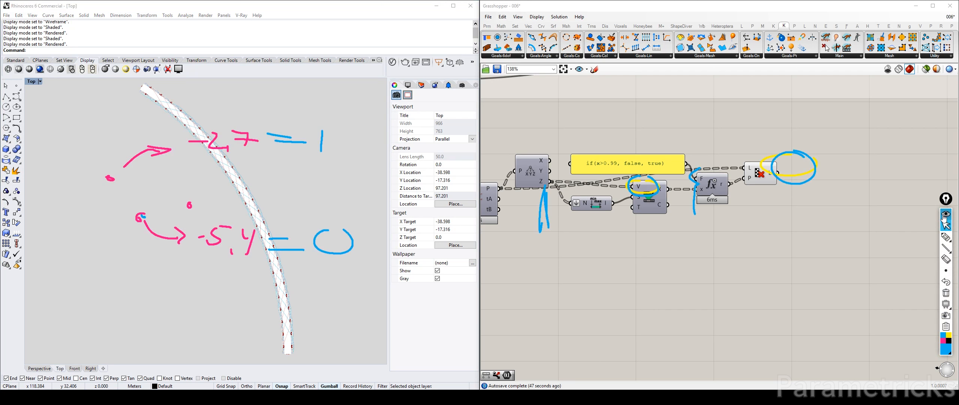
left_click(948, 294)
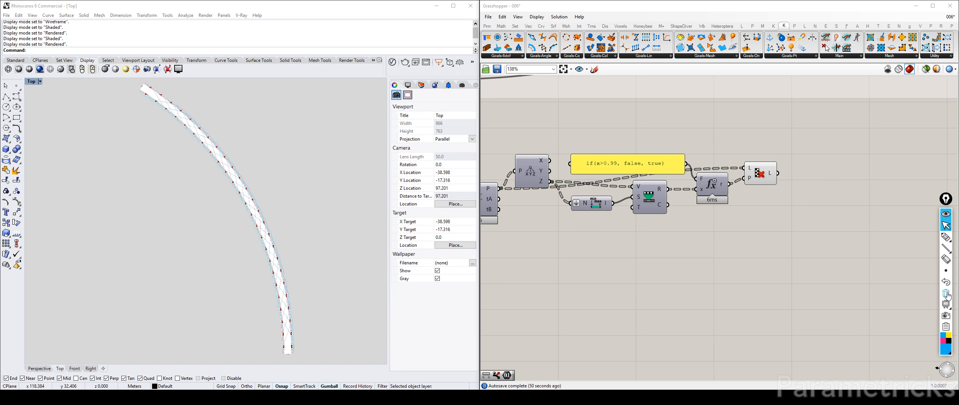
left_click(947, 238)
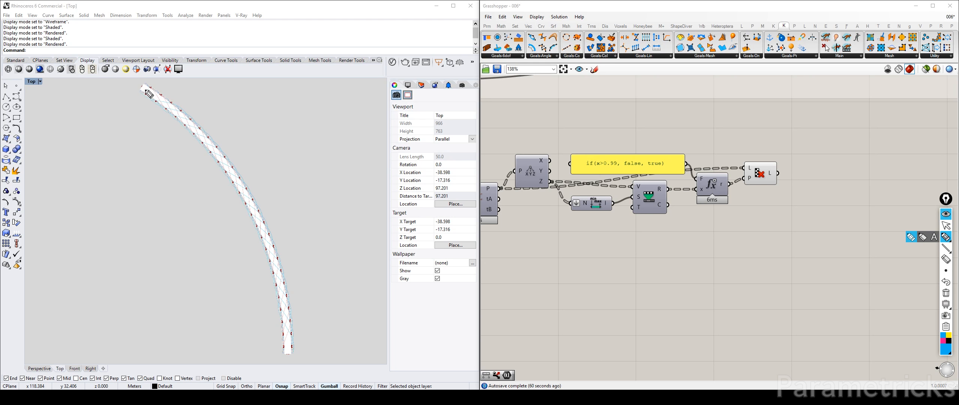
Step: Mark both end spans on the bridge plan in ink, writing 45 and 1 beside the upper span and 4 beside the lower
mouse_move(146, 90)
left_mouse_down()
mouse_move(203, 127)
mouse_move(186, 139)
left_mouse_up()
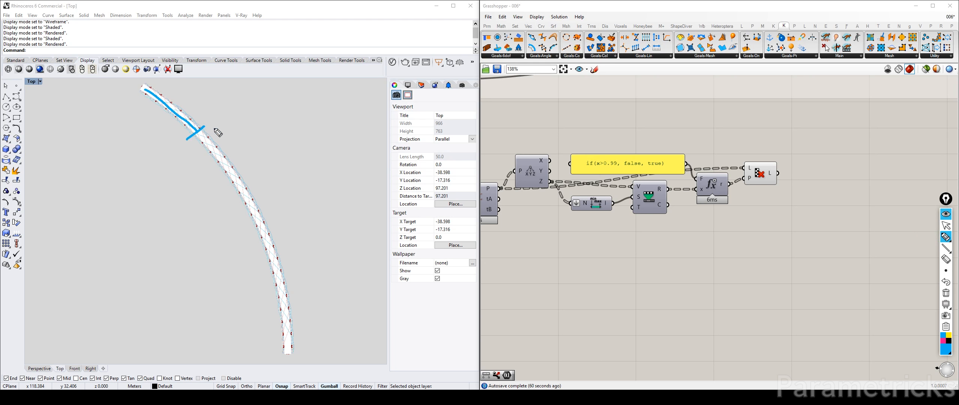
mouse_move(149, 85)
left_mouse_down()
mouse_move(134, 100)
mouse_move(145, 136)
mouse_move(173, 120)
left_mouse_up()
mouse_move(293, 354)
left_mouse_down()
mouse_move(281, 354)
mouse_move(283, 288)
mouse_move(292, 285)
left_mouse_up()
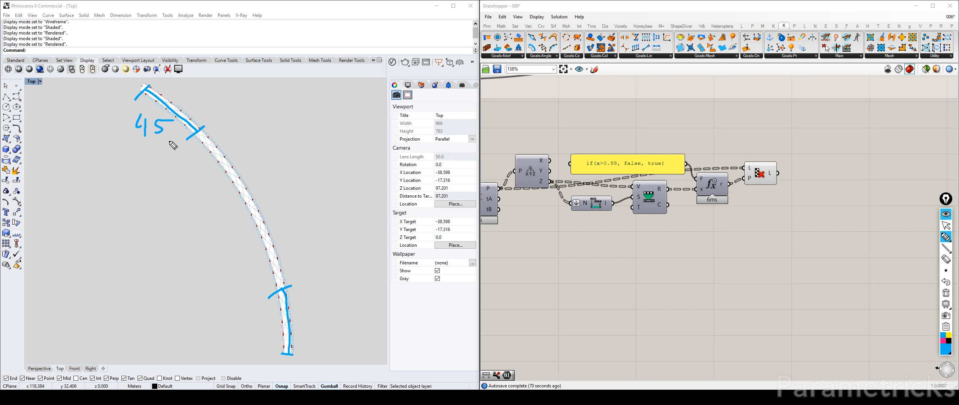
left_click_drag(171, 142, 171, 154)
left_click_drag(243, 294, 251, 313)
Step: Draw a dashed axis across the middle of the bridge plan and hide the annotations
left_click_drag(172, 240, 189, 227)
left_click_drag(204, 215, 242, 192)
left_click_drag(277, 168, 316, 142)
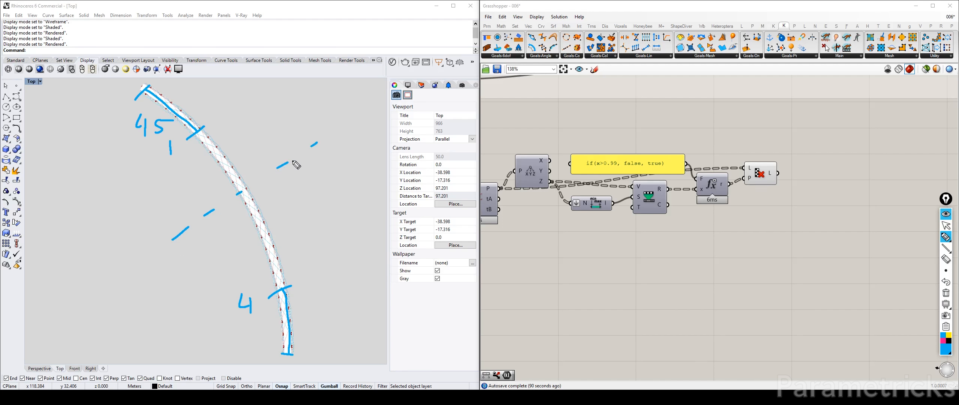
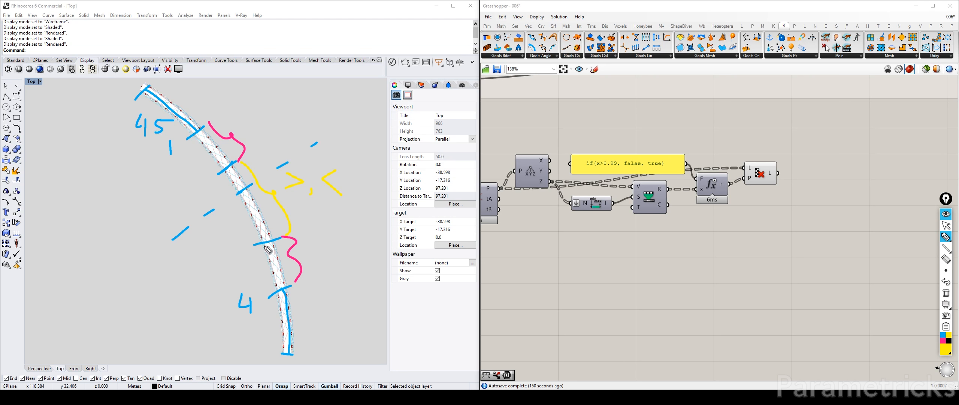
left_click(945, 213)
Step: Maximize the Perspective viewport and examine the culled points below the deck and Cull Pattern's output list
scroll(838, 211, "down", 2)
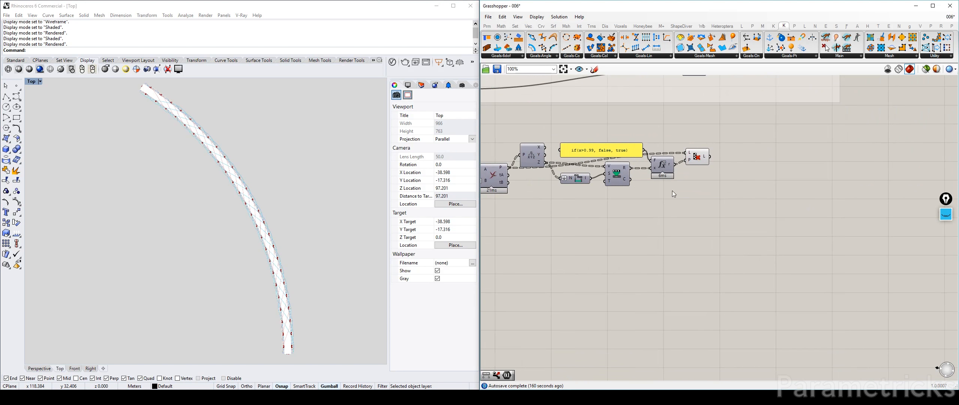
double_click(30, 81)
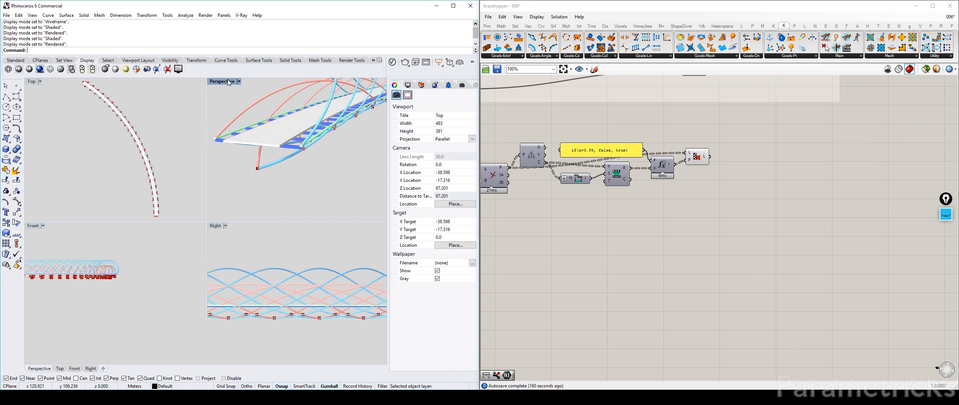
double_click(227, 79)
right_click_drag(363, 205, 359, 196)
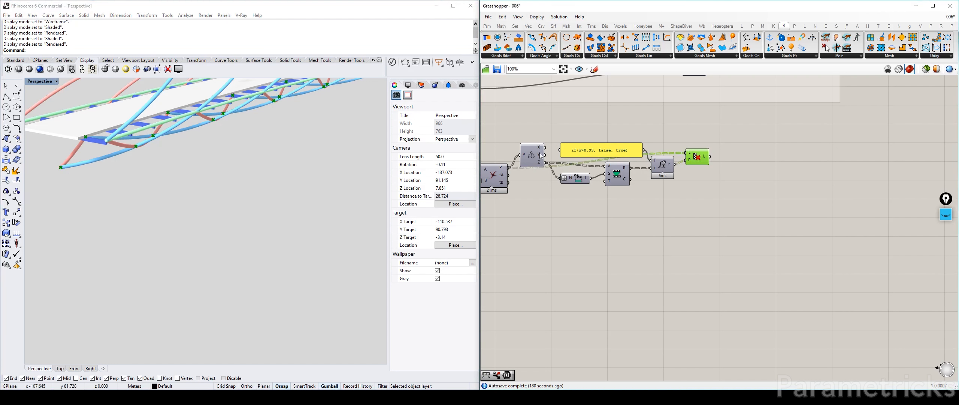
scroll(710, 165, "up", 2)
right_click_drag(750, 174, 701, 175)
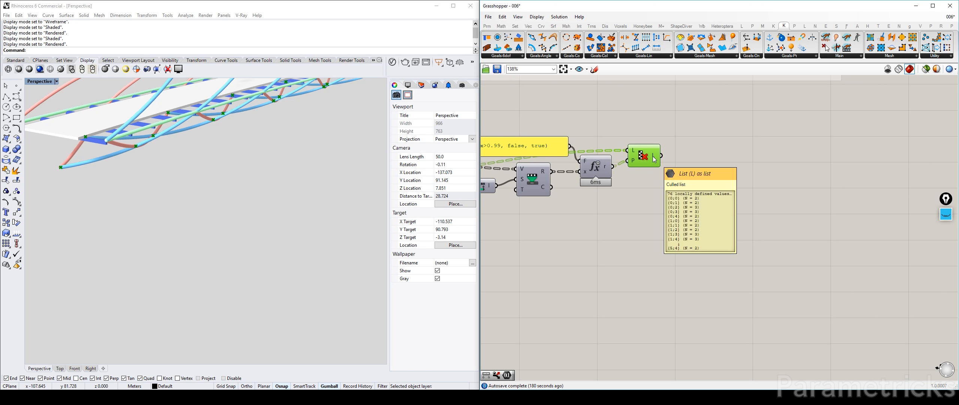
Step: Add a point Deconstruct component after Cull Pattern and feed it the culled list
double_click(742, 165)
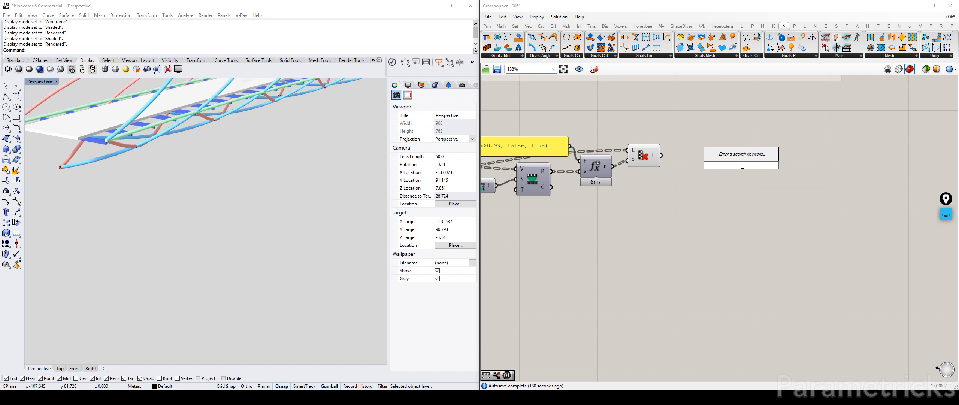
type("decon")
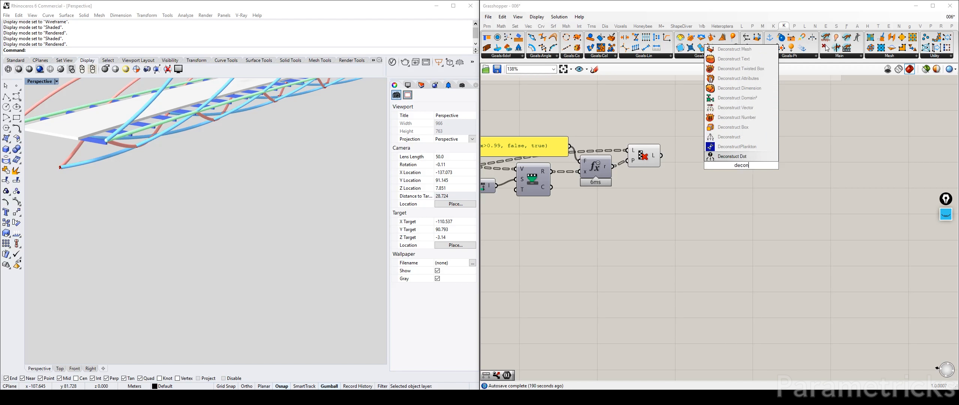
left_click(755, 139)
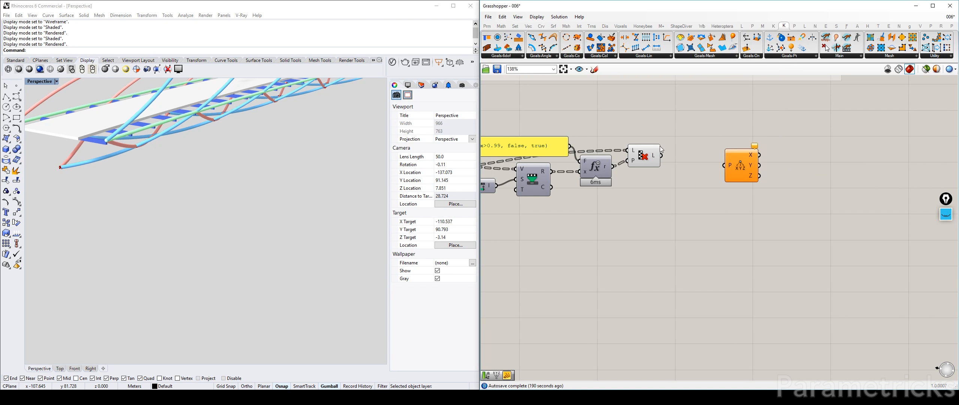
left_click_drag(661, 155, 706, 156)
Step: Add a panel connected to the new Deconstruct component's Z output and enlarge it to show more values
right_click_drag(742, 173, 666, 168)
double_click(667, 172)
type("\"")
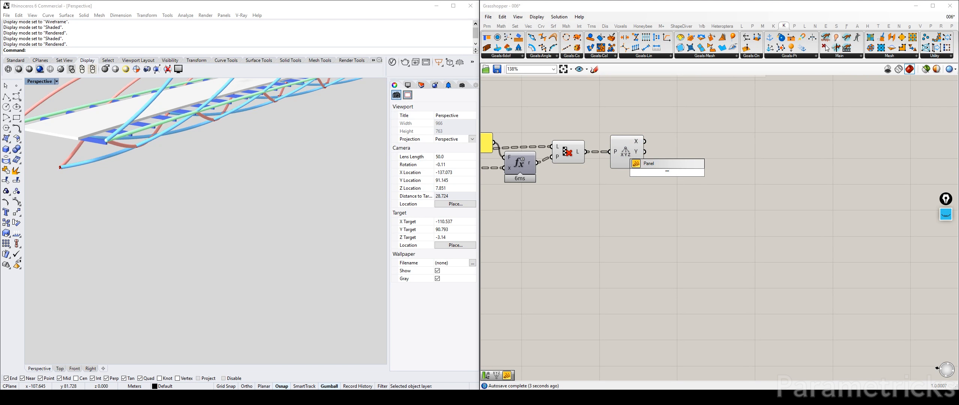
key("Return")
left_click_drag(639, 176, 687, 186)
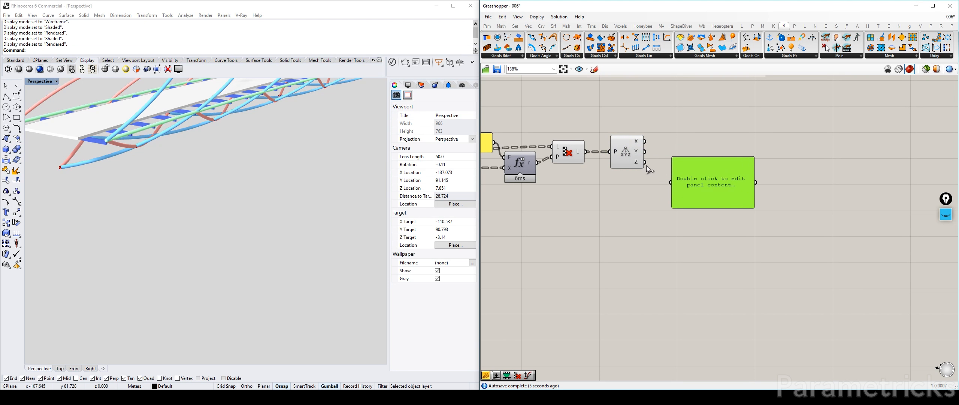
left_click_drag(645, 162, 676, 187)
left_click_drag(735, 206, 735, 253)
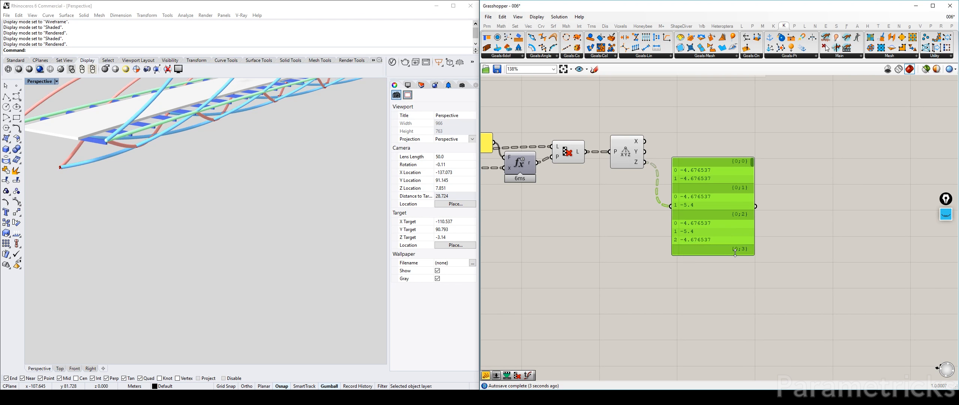
Step: Check the culled points' Z values in the panel against the expression and cull chain, and delete the panel
left_click(628, 154)
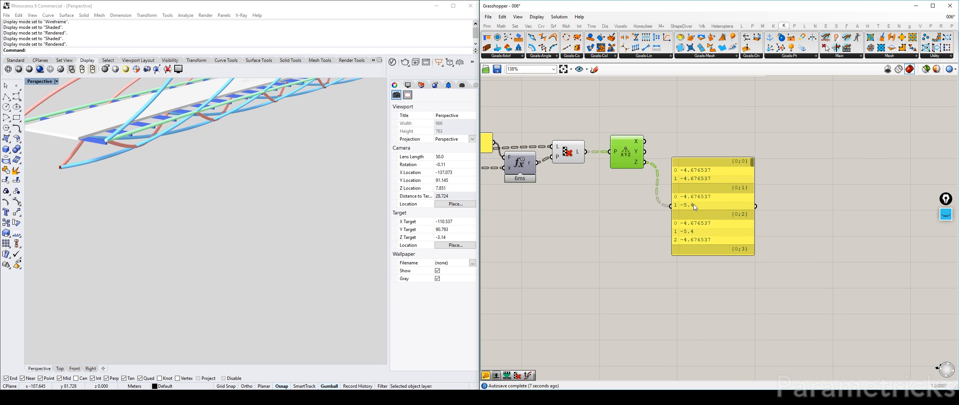
right_click_drag(485, 150, 716, 144)
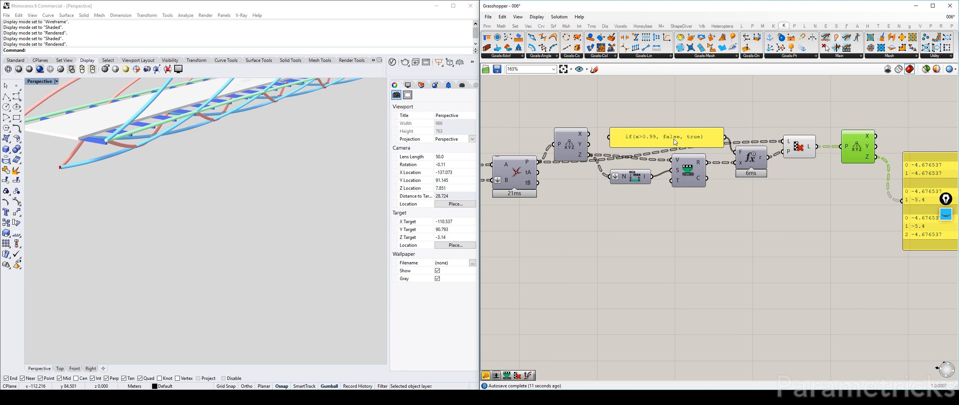
scroll(673, 138, "up", 1)
right_click_drag(789, 161, 756, 151)
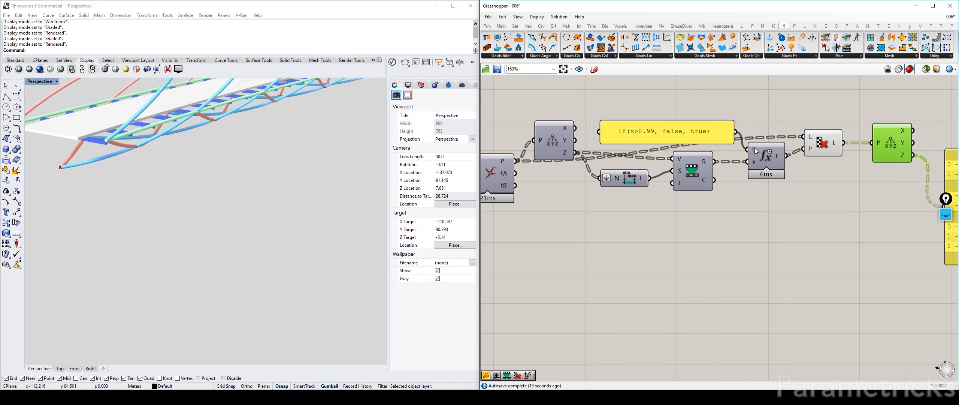
right_click_drag(821, 101, 789, 116)
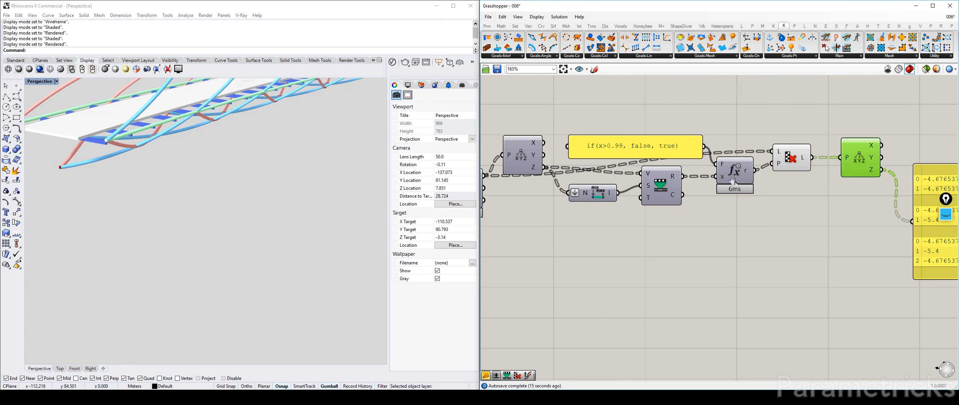
right_click_drag(733, 180, 724, 184)
left_click(812, 220)
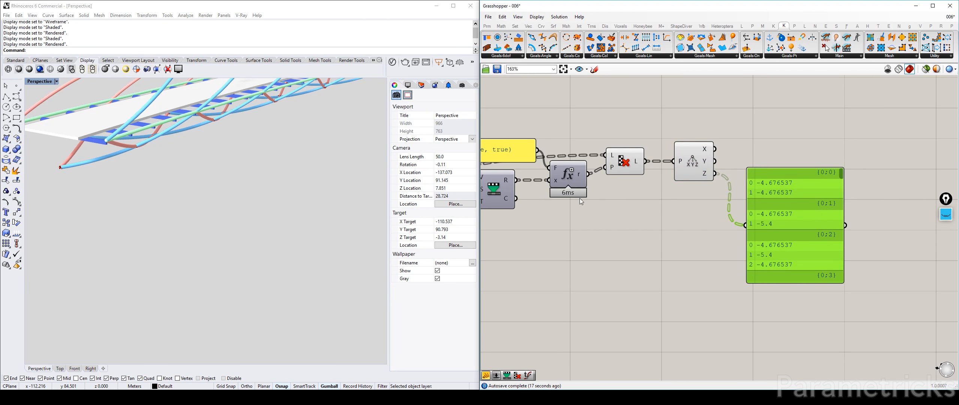
right_click_drag(579, 198, 731, 192)
right_click_drag(930, 199, 752, 198)
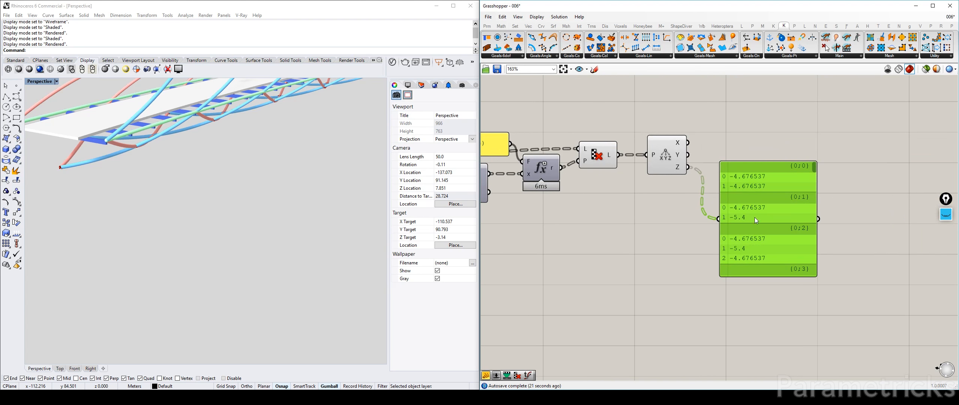
left_click_drag(815, 170, 817, 281)
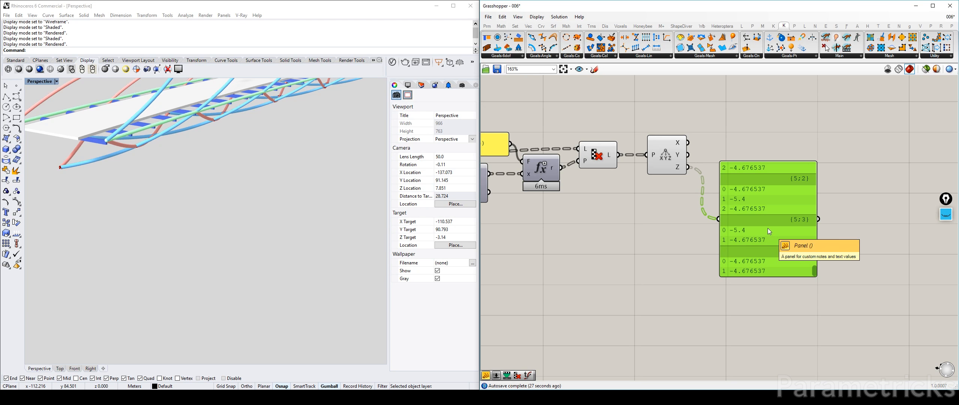
key("Delete")
Step: Add a Sort List component and connect the deconstructed Z values to its keys input
right_click_drag(773, 211, 696, 253)
double_click(697, 253)
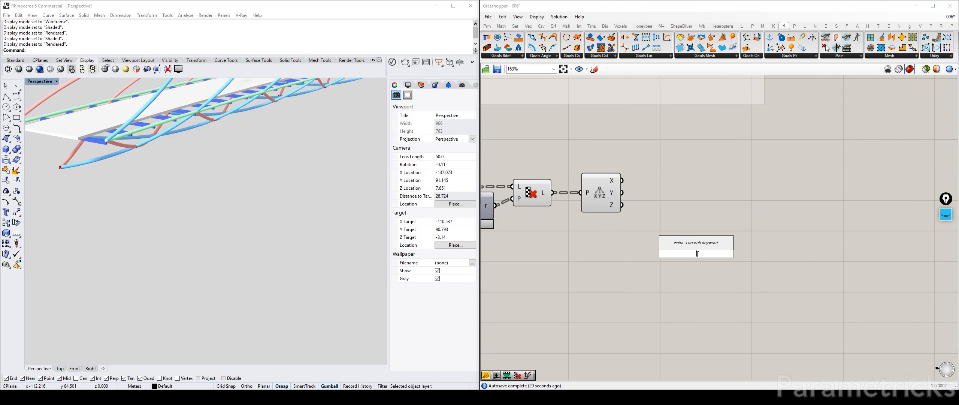
type("sort")
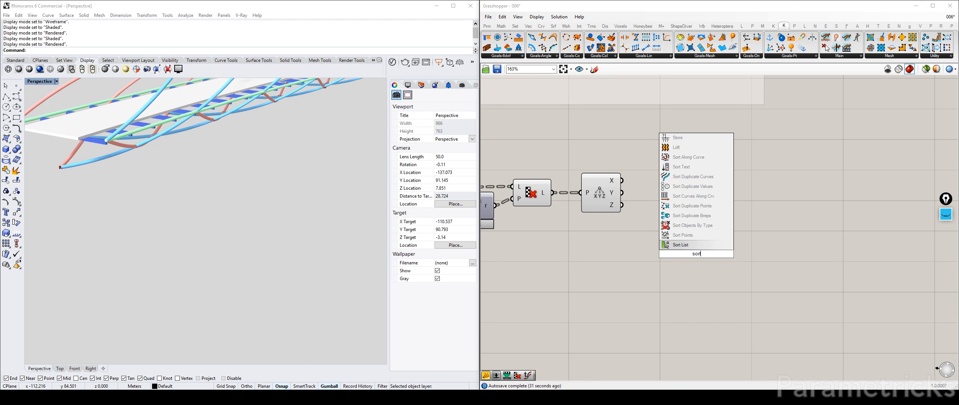
key("Return")
left_click_drag(622, 205, 671, 212)
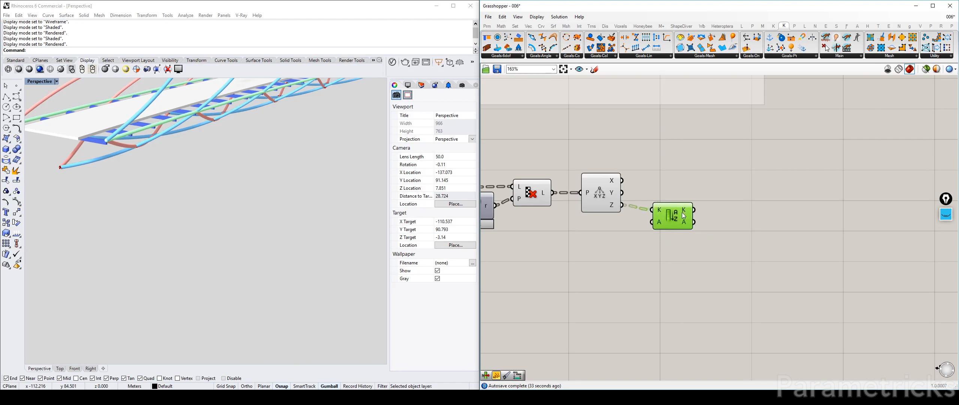
Step: Add a panel connected to Sort List's sorted keys, enlarge it and place it beside the component
double_click(728, 214)
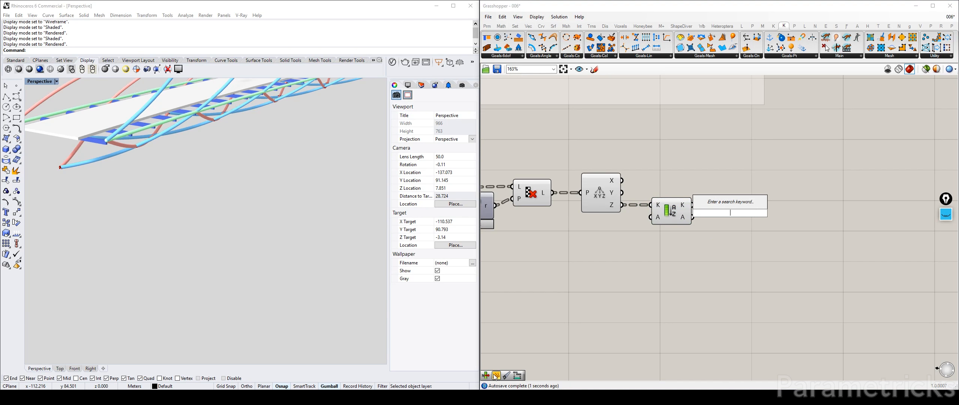
type("panel")
key("Return")
left_click_drag(694, 205, 709, 246)
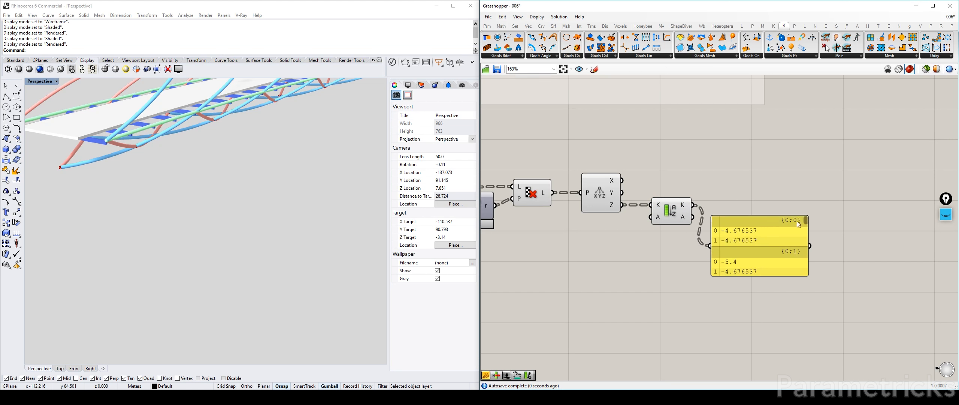
left_click_drag(764, 276, 764, 330)
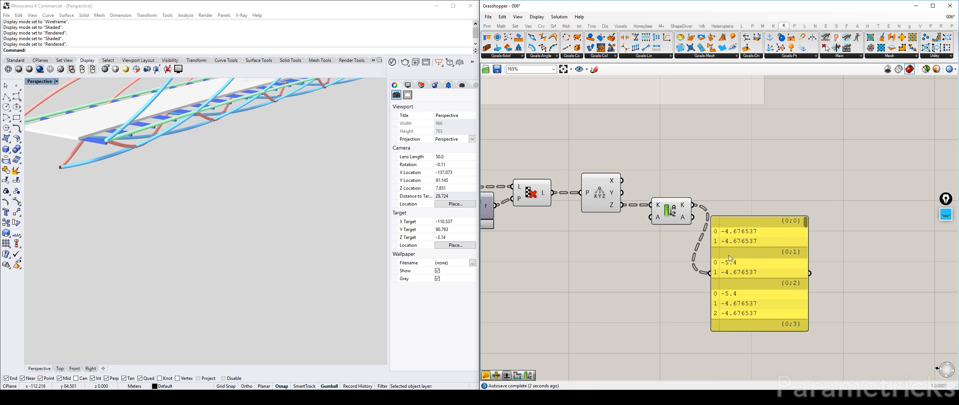
left_click_drag(759, 250, 781, 205)
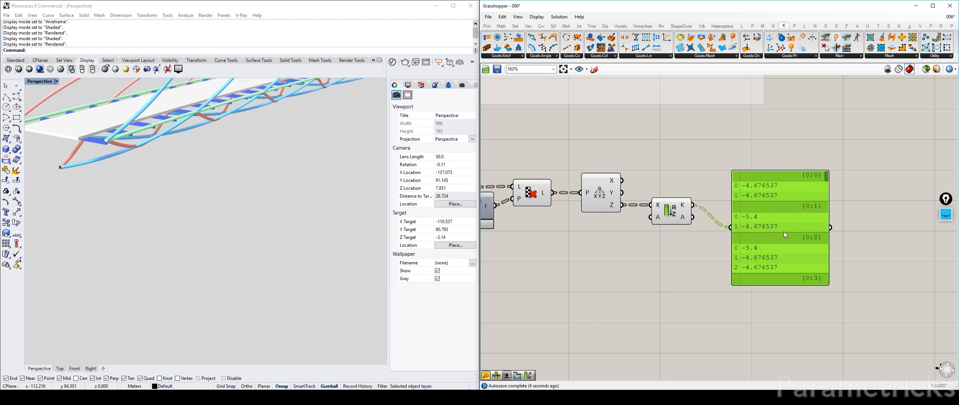
Step: Flatten Cull Pattern's list output, review the sorted Z values in the panel and delete the panel
right_click(658, 204)
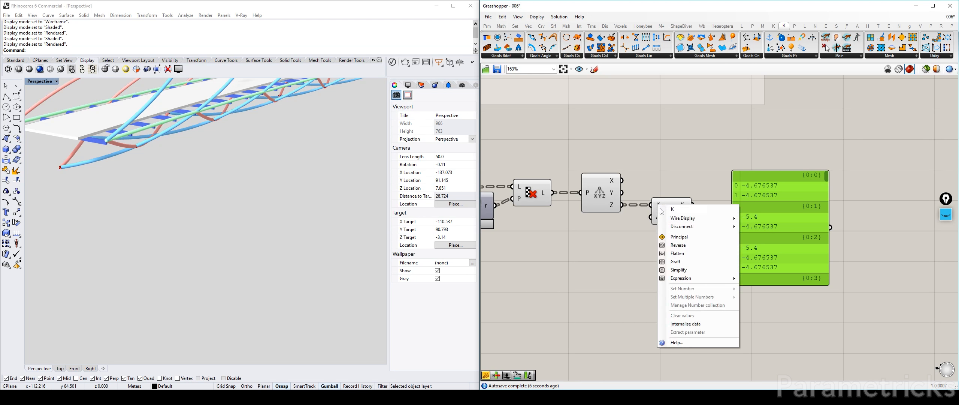
left_click(544, 195)
right_click(543, 193)
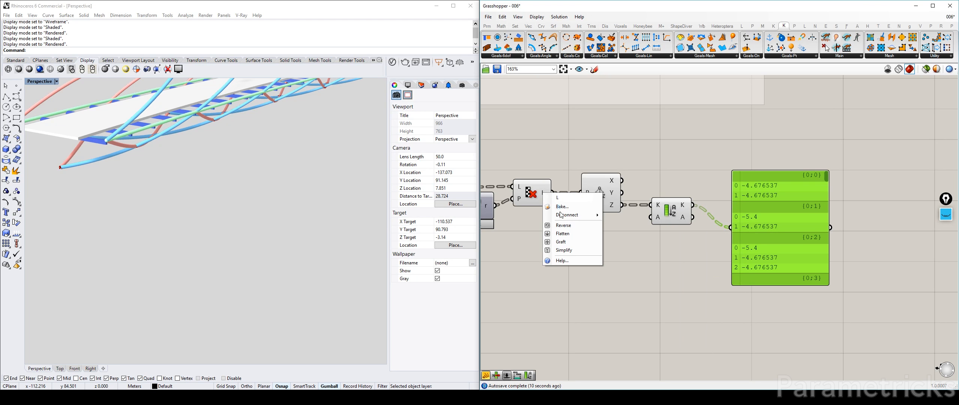
left_click(565, 235)
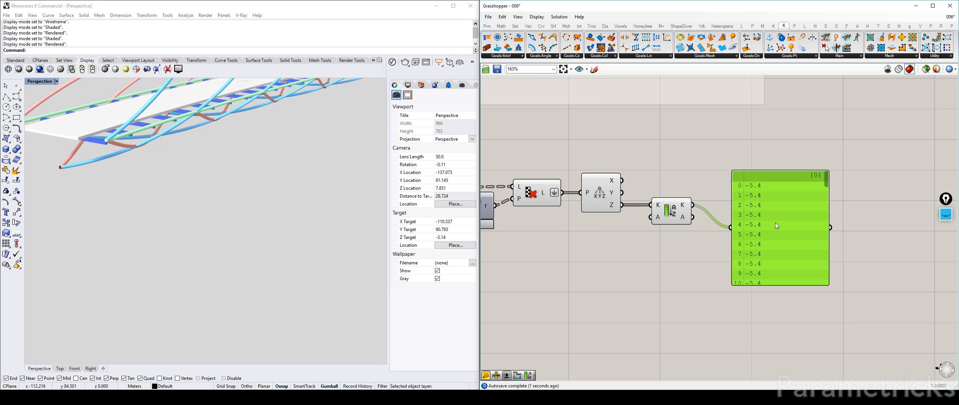
mouse_move(826, 179)
left_mouse_down()
mouse_move(827, 206)
mouse_move(821, 176)
left_mouse_up()
key("Delete")
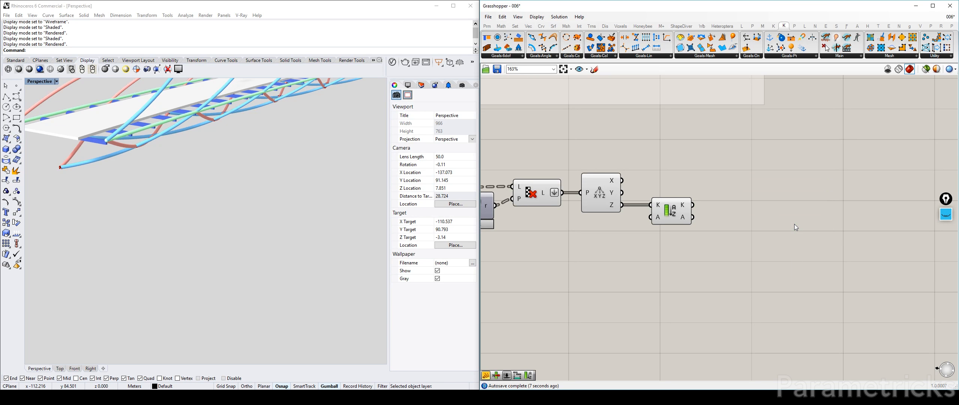
Step: Move Sort List closer to the Deconstruct component and add a Member Index component beyond it
left_click_drag(671, 212, 658, 212)
double_click(756, 194)
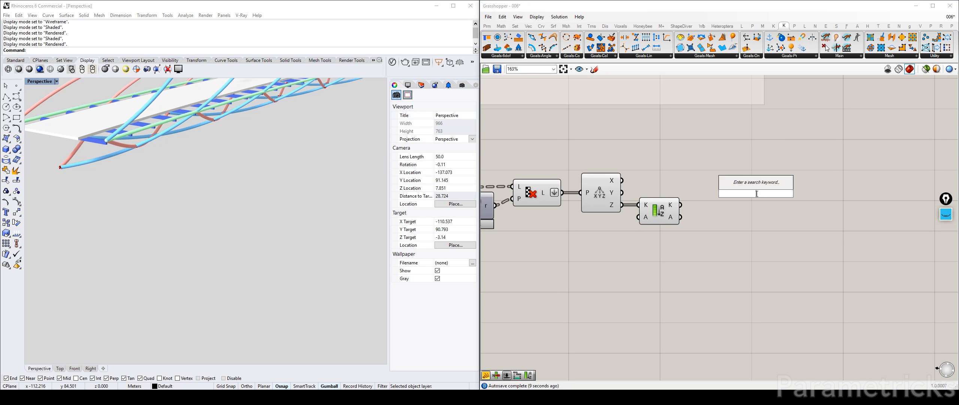
type("em")
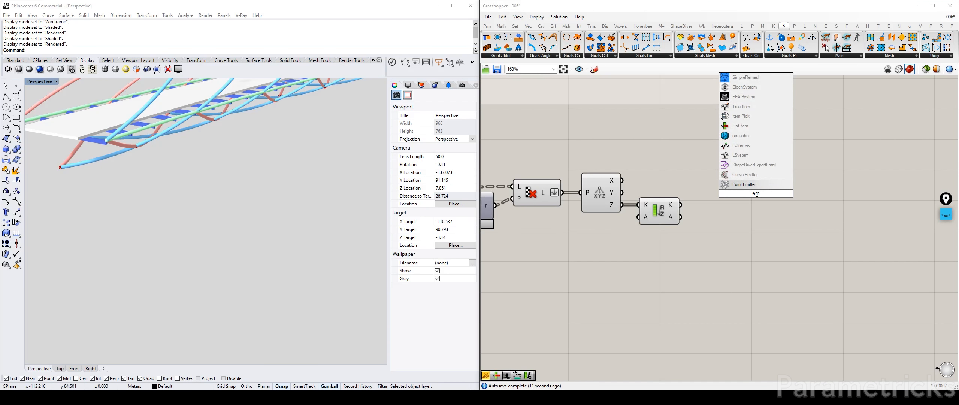
key("BackSpace")
key("BackSpace")
type("m,em")
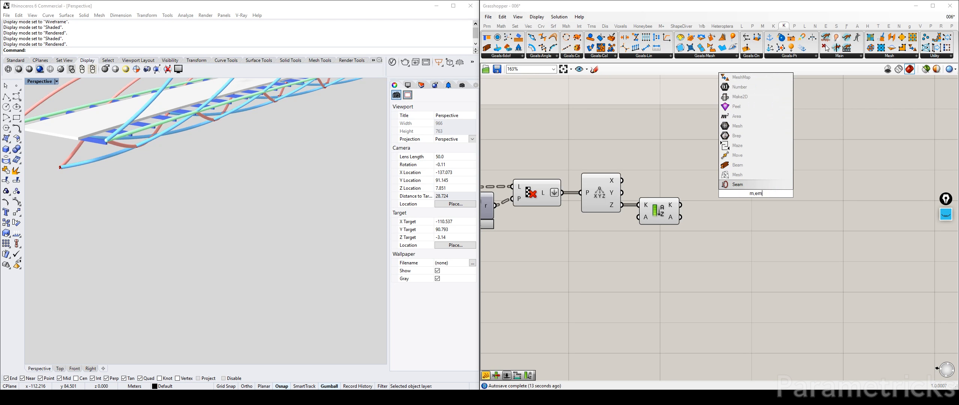
key("BackSpace")
key("BackSpace")
key("BackSpace")
key("BackSpace")
type("memb4er")
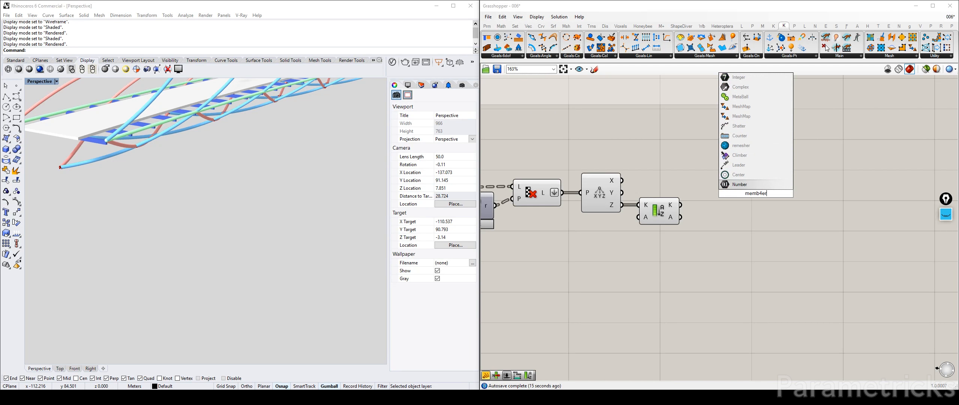
key("BackSpace")
key("BackSpace")
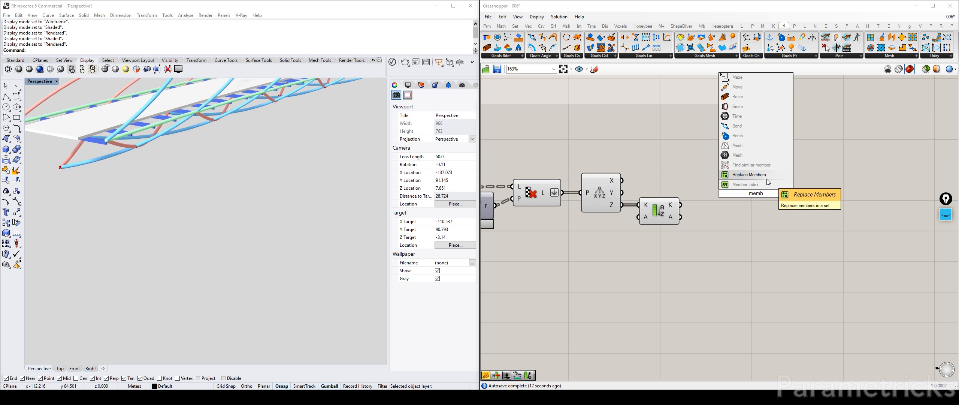
left_click(751, 184)
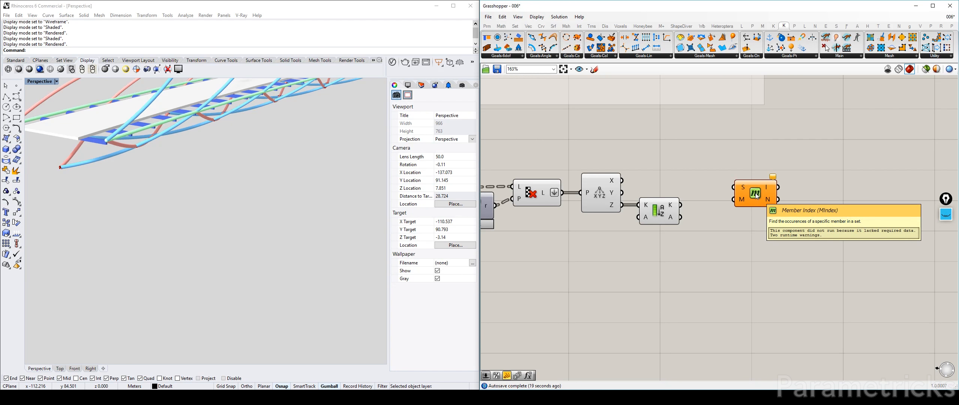
left_click_drag(756, 195, 737, 183)
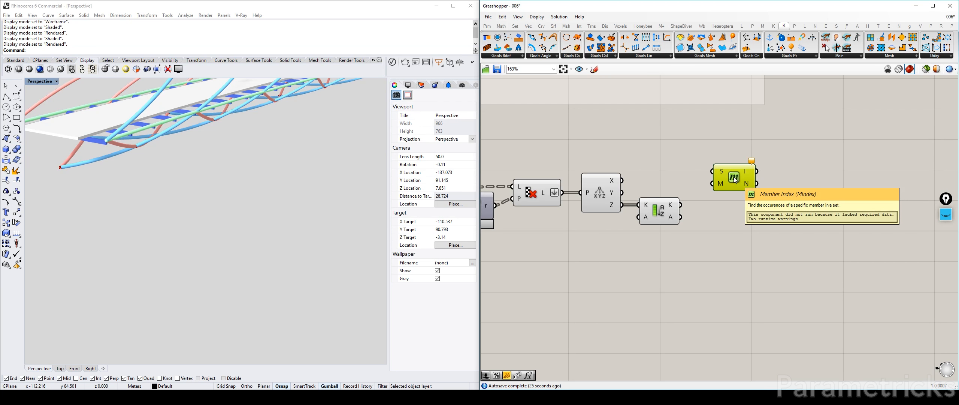
Step: Add a List Item component between Sort List and Member Index and feed the sorted keys into its list input
double_click(730, 221)
type("item")
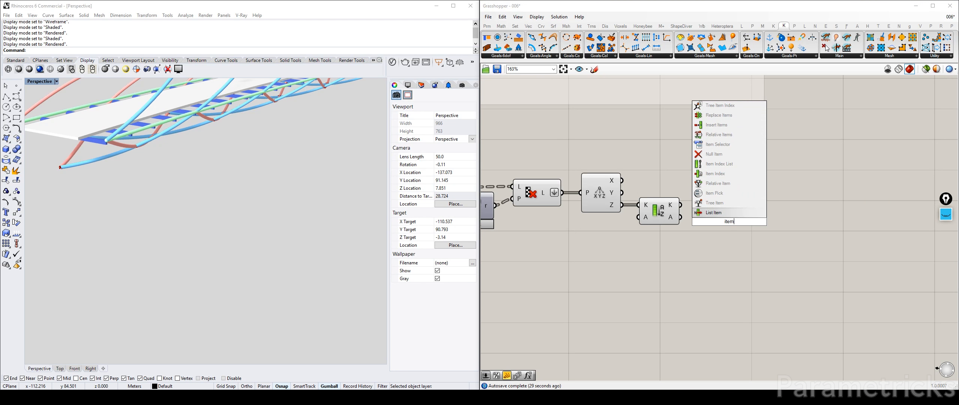
key("Return")
left_click_drag(735, 178, 767, 171)
left_click_drag(680, 205, 715, 177)
Step: Connect the sorted keys to Member Index's set input and List Item's output to its member input, rearranging both components
left_click_drag(779, 168, 799, 201)
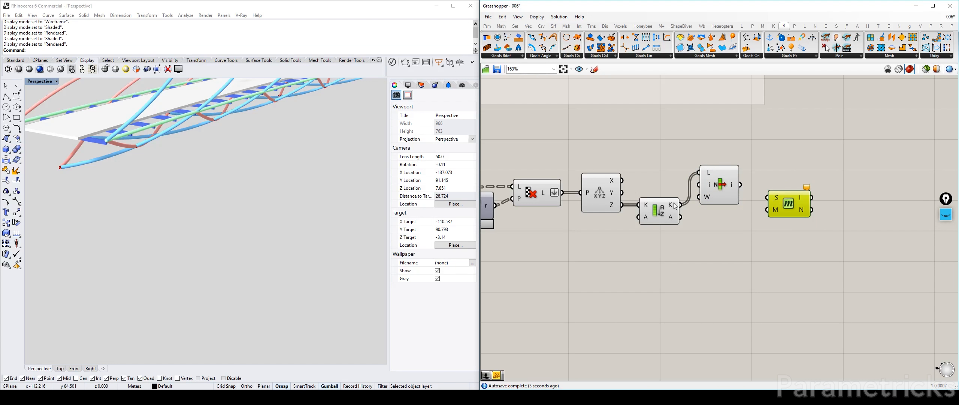
left_click_drag(681, 205, 738, 217)
left_click_drag(680, 204, 767, 198)
left_click_drag(717, 182, 715, 222)
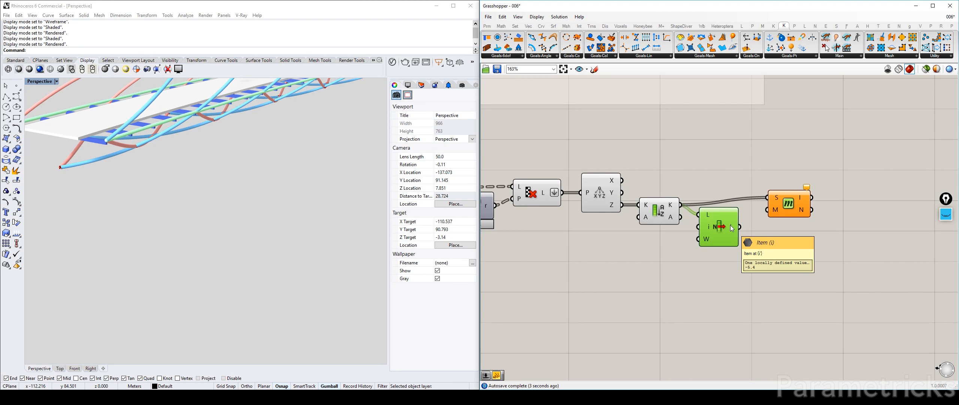
left_click_drag(737, 226, 768, 209)
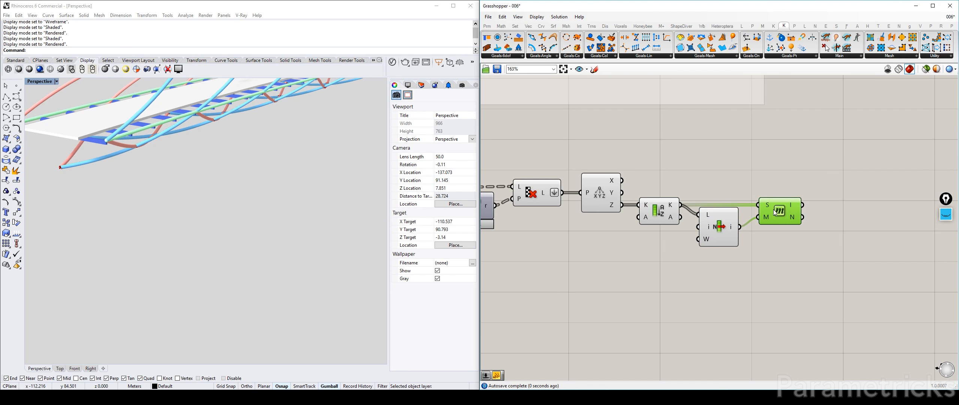
Step: Add an enlarged panel beyond Member Index, connect the index output to it and examine the full list
right_click_drag(859, 214, 759, 206)
double_click(759, 206)
type("panel")
key("Return")
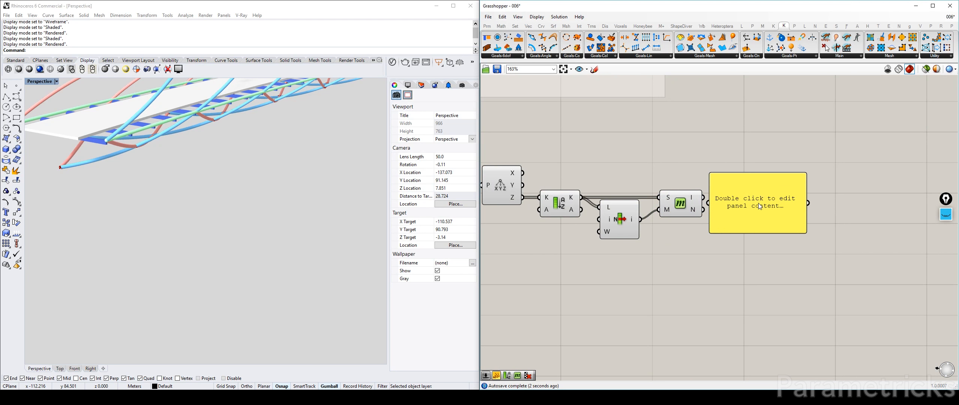
left_click_drag(702, 197, 708, 203)
right_click_drag(759, 221, 790, 182)
left_click_drag(790, 182, 810, 316)
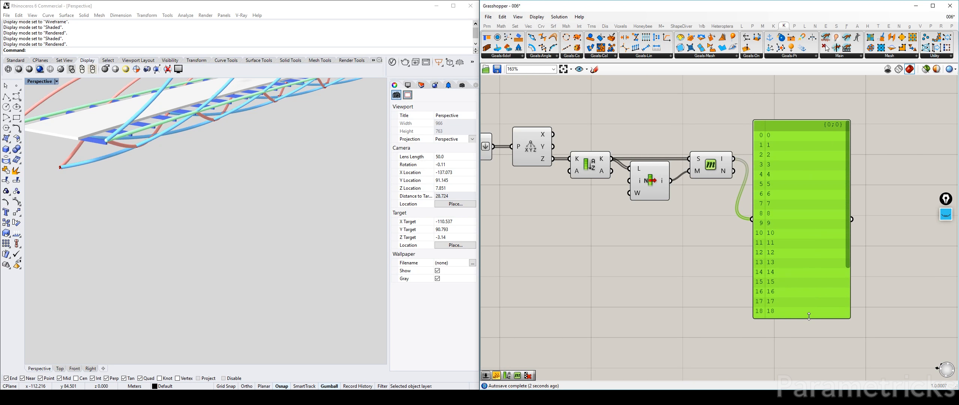
left_click_drag(848, 221, 850, 281)
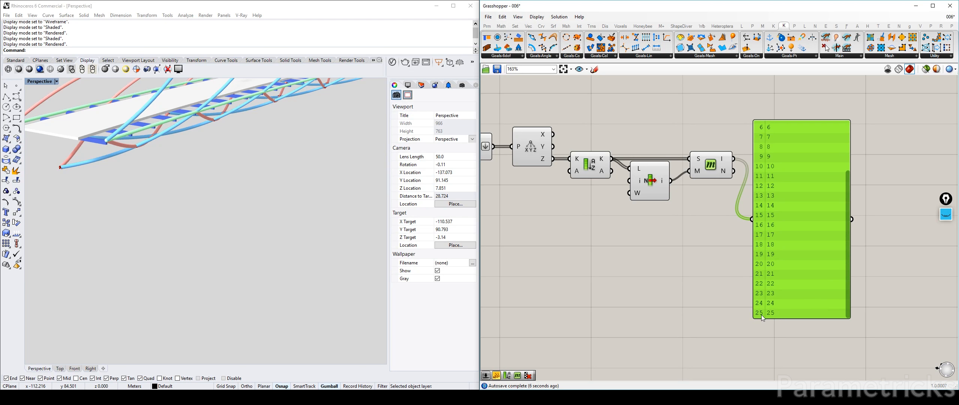
left_click_drag(848, 267, 846, 319)
left_click(710, 187)
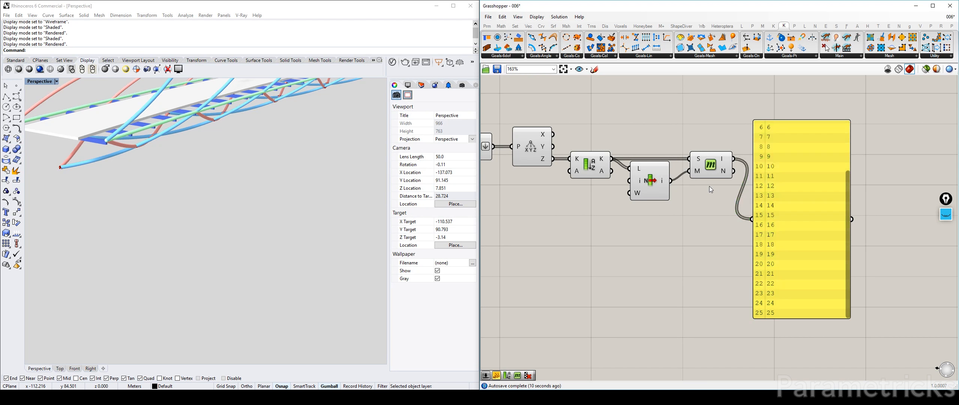
left_click_drag(848, 179, 832, 116)
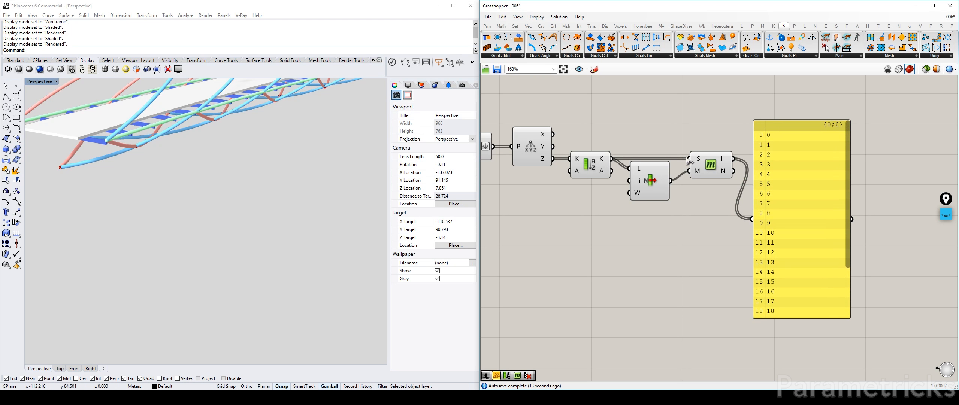
Step: Feed Sort List's sorted keys into the panel, examine the values and delete the panel
left_click_drag(611, 158, 752, 219)
left_click_drag(847, 142, 846, 176)
left_click(783, 194)
key("Delete")
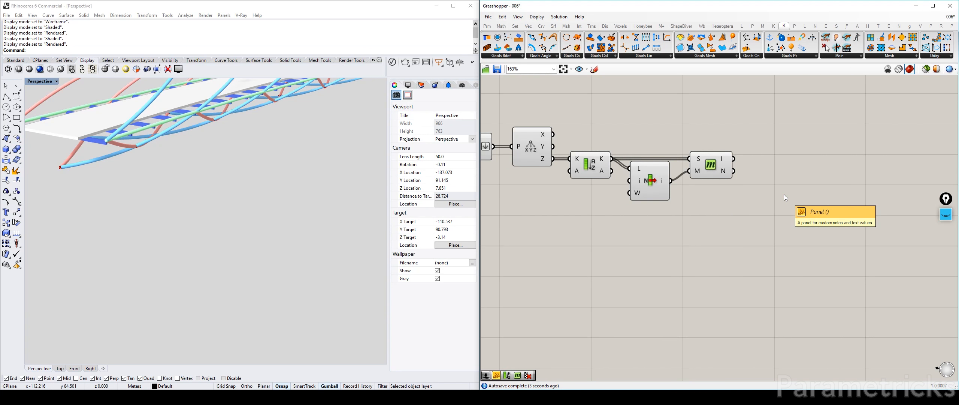
Step: Add a List Item component beyond Member Index and connect Member Index's index output to its index input
double_click(756, 198)
type("item")
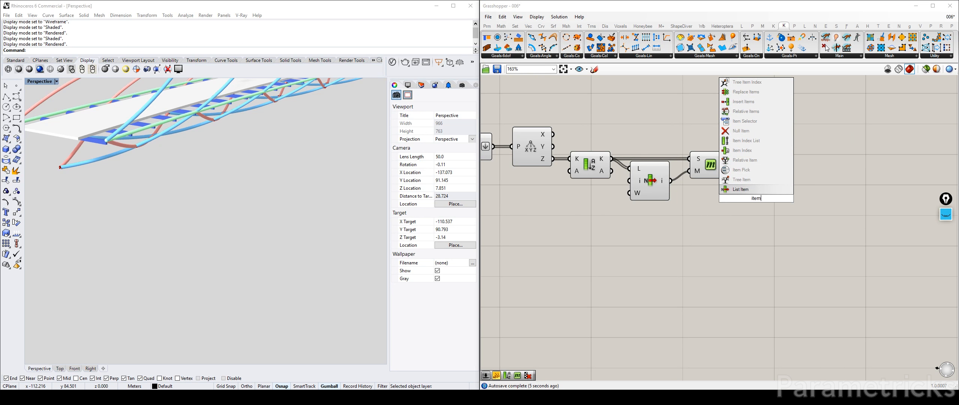
left_click(741, 189)
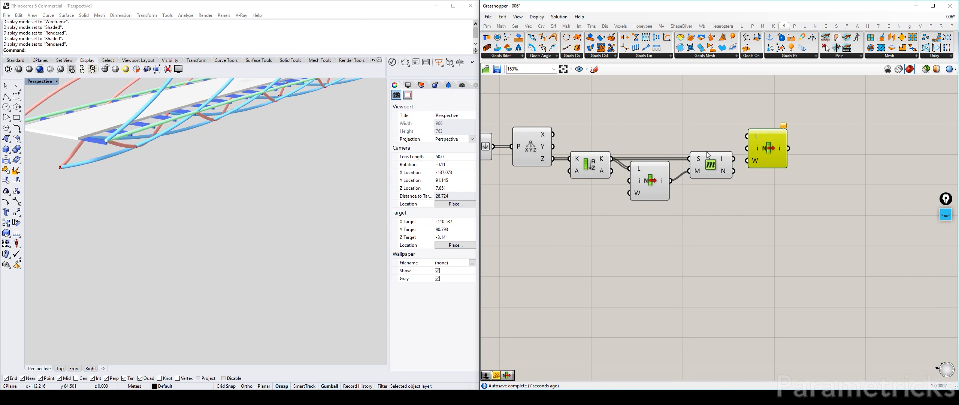
left_click_drag(733, 158, 747, 148)
right_click_drag(586, 147, 620, 144)
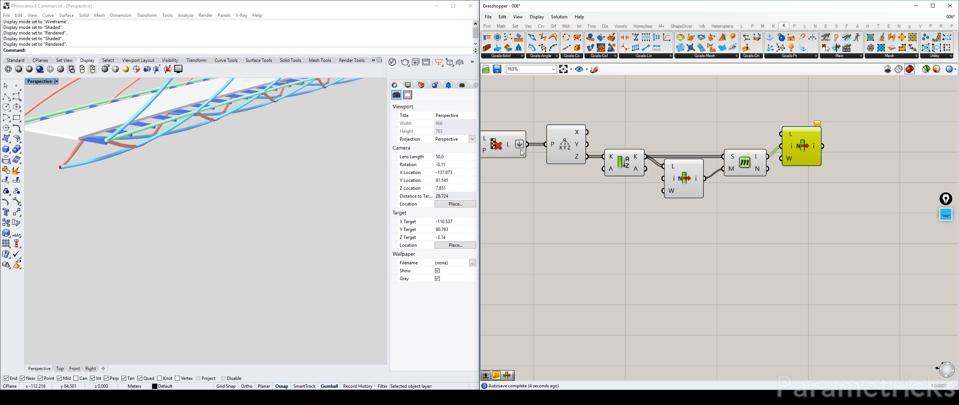
Step: Connect the flattened Cull Pattern points to Sort List's A input and the sorted A output to the last List Item's list input
right_click_drag(522, 152, 591, 156)
left_click(575, 159)
left_click(639, 140)
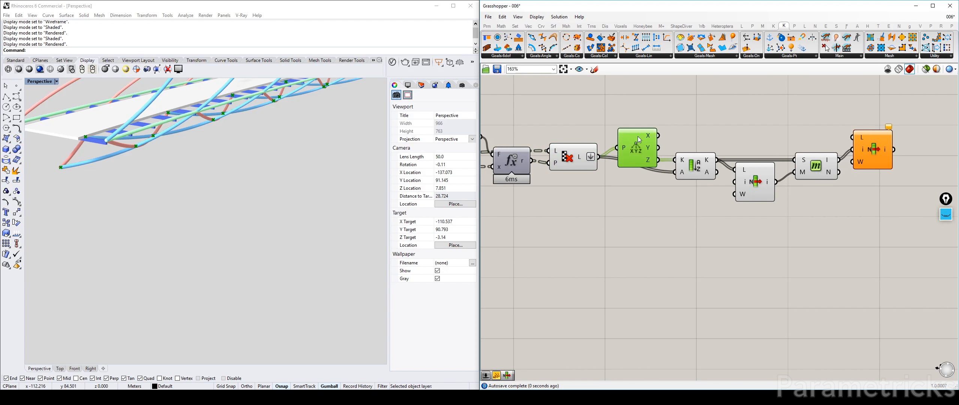
left_click(707, 175)
right_click_drag(708, 176, 640, 164)
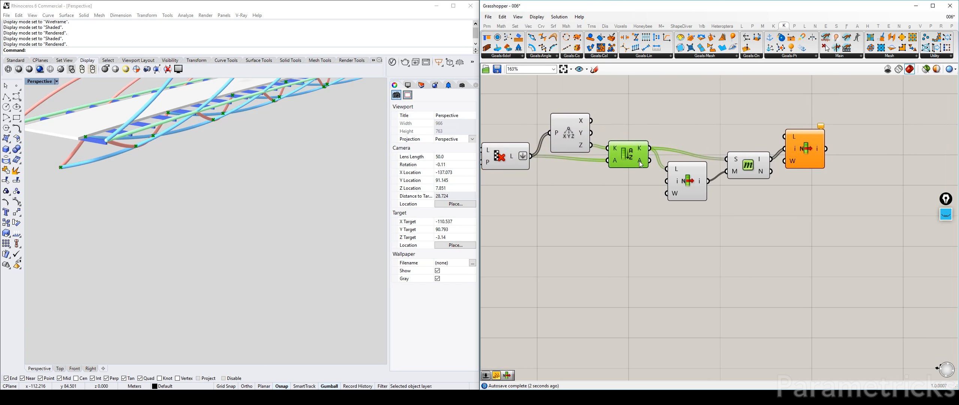
left_click_drag(650, 161, 784, 136)
Step: Turn off the preview of the components preceding the last List Item
left_click_drag(761, 214, 502, 113)
middle_click(581, 107)
left_click(593, 79)
left_click(783, 120)
Step: Select the last List Item and examine its points along the underside of the bridge in the Rhino viewport
left_click(806, 148)
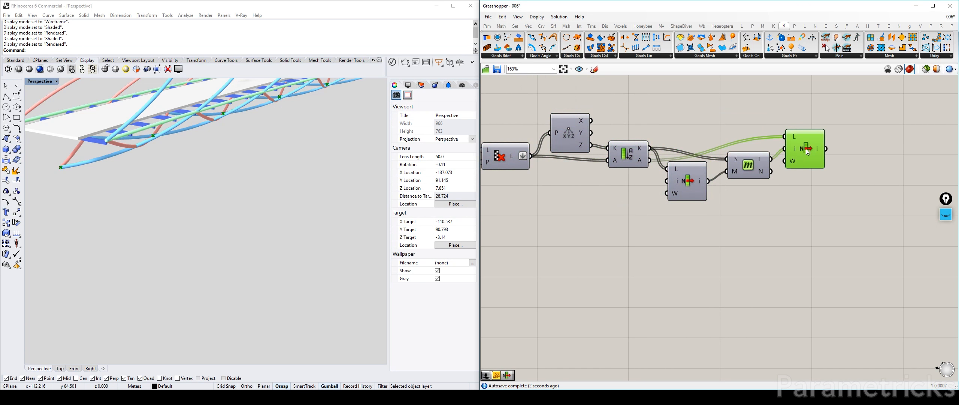
scroll(282, 163, "down", 6)
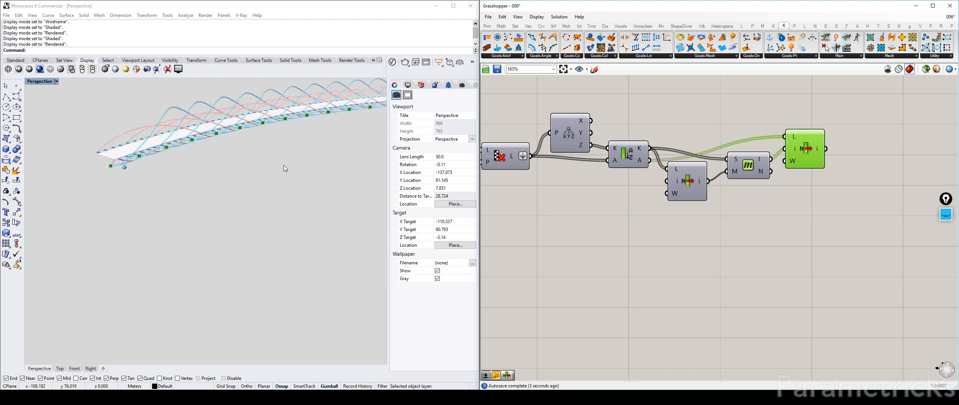
scroll(284, 163, "down", 5)
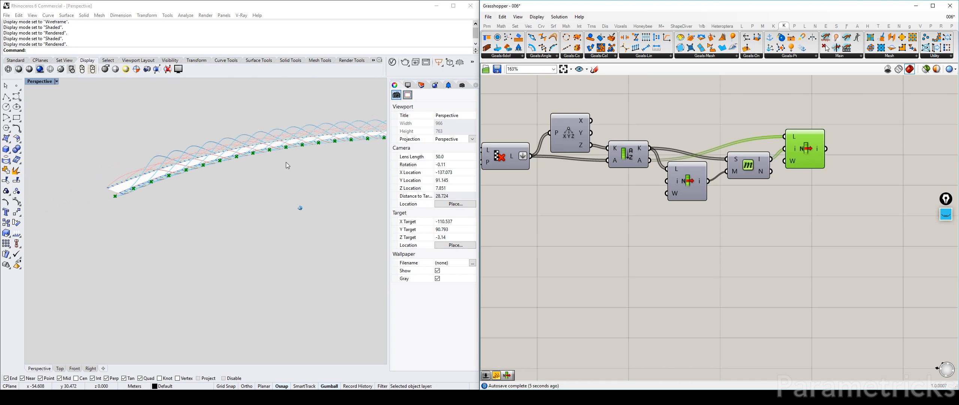
scroll(287, 161, "up", 4)
Step: Review the chain from the curve intersections onward, nudging Remap Numbers lower and the last List Item slightly up and away from Member Index
right_click_drag(697, 165, 760, 142)
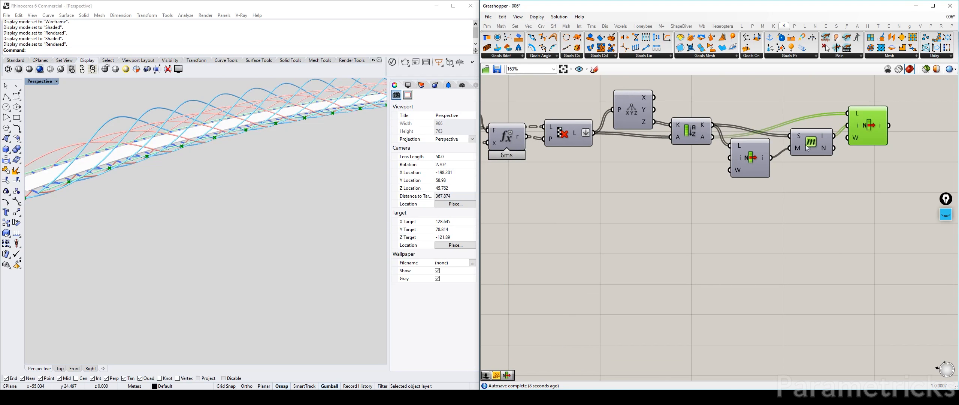
scroll(689, 138, "up", 3)
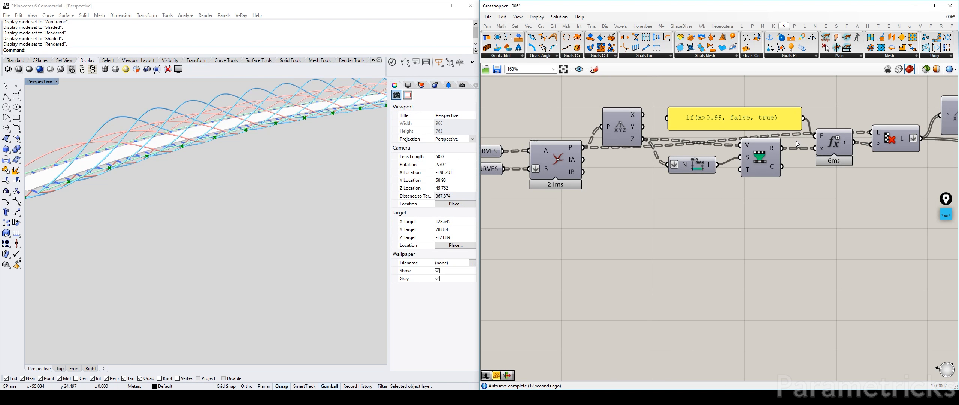
right_click_drag(796, 143, 623, 166)
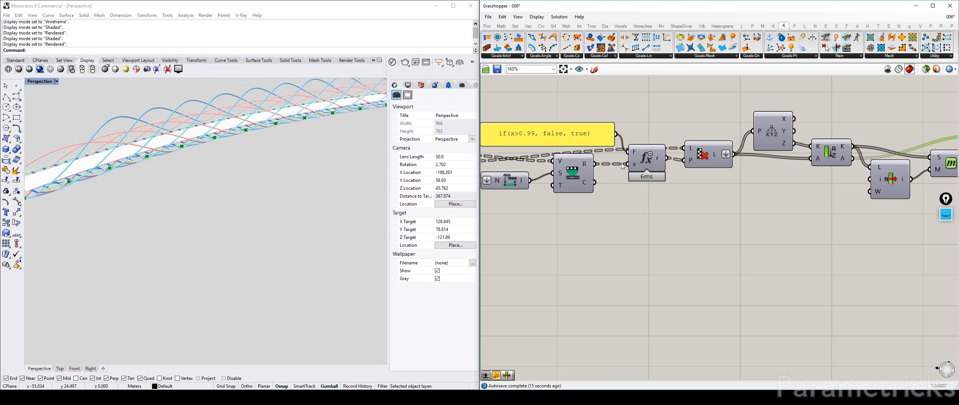
left_click_drag(573, 169, 576, 177)
right_click_drag(567, 163, 625, 156)
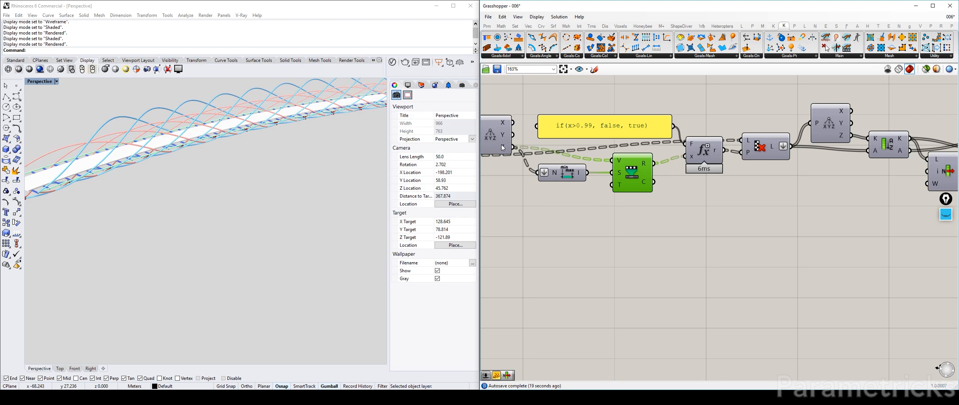
right_click_drag(796, 154, 613, 161)
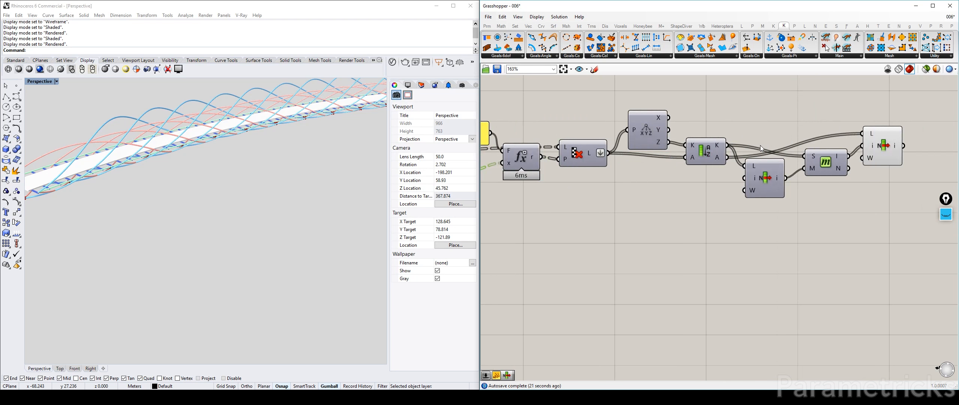
right_click_drag(931, 123, 720, 129)
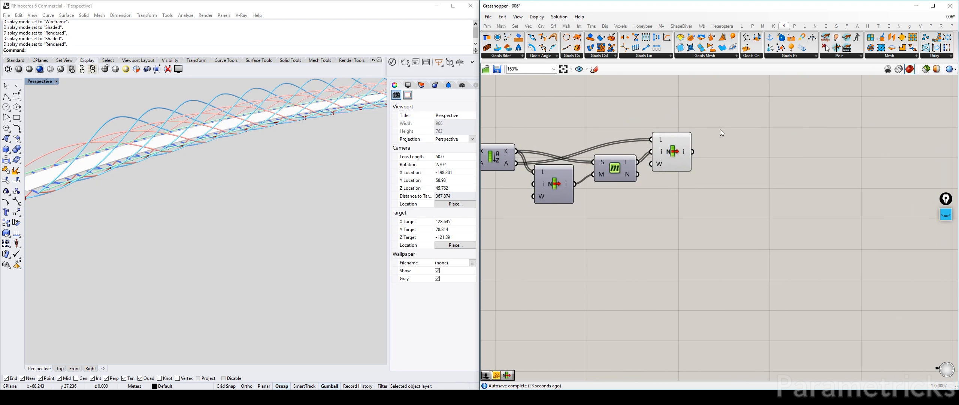
left_click_drag(669, 150, 678, 141)
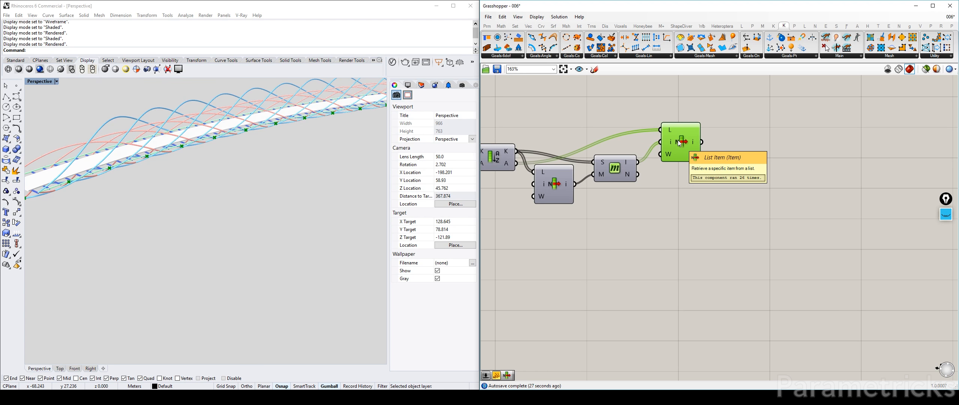
Step: Locate the Member Index component among the Sets components
double_click(667, 213)
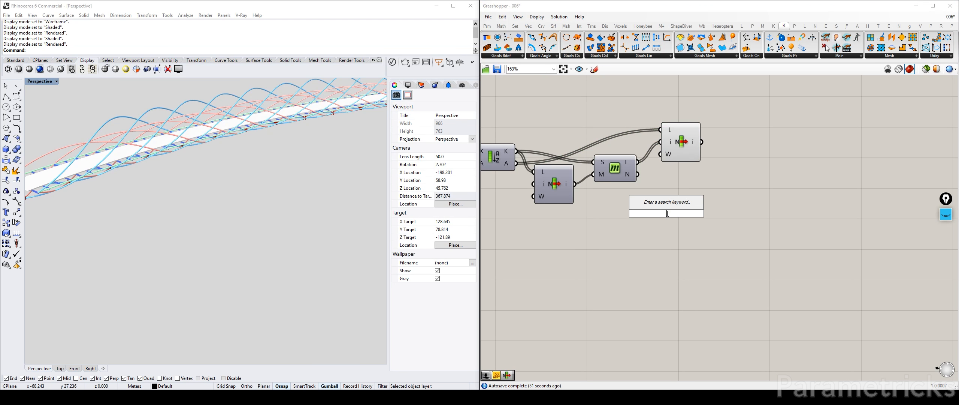
left_click(640, 121)
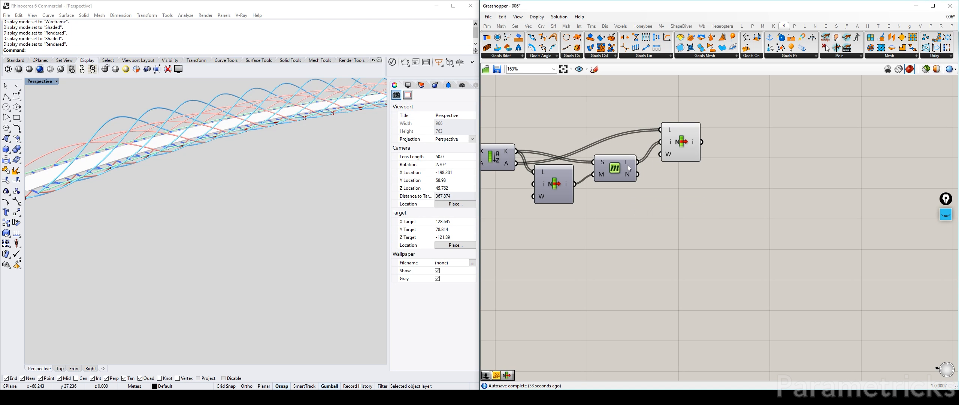
left_click(618, 171, "ctrl+alt")
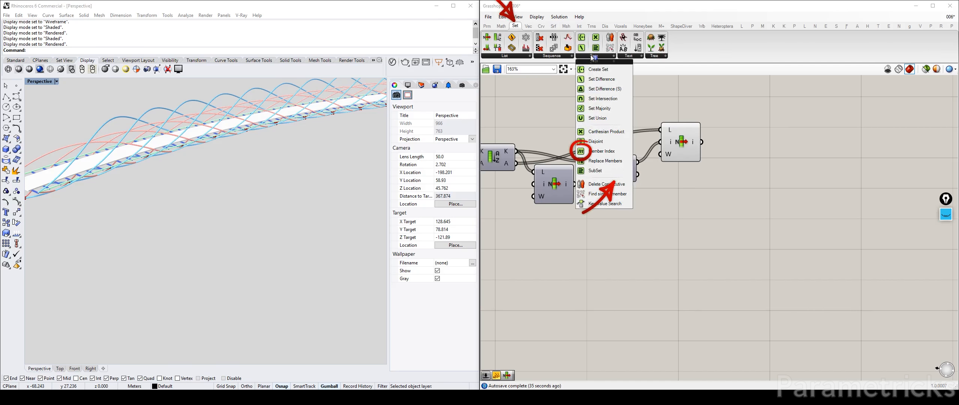
left_click(596, 56)
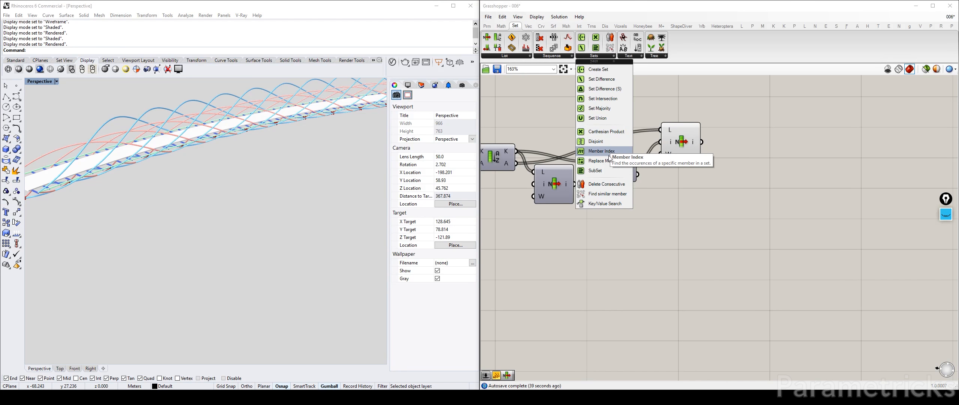
Step: Add a Create Set component to the canvas and place it below Sort List
left_click(595, 141)
left_click(658, 216)
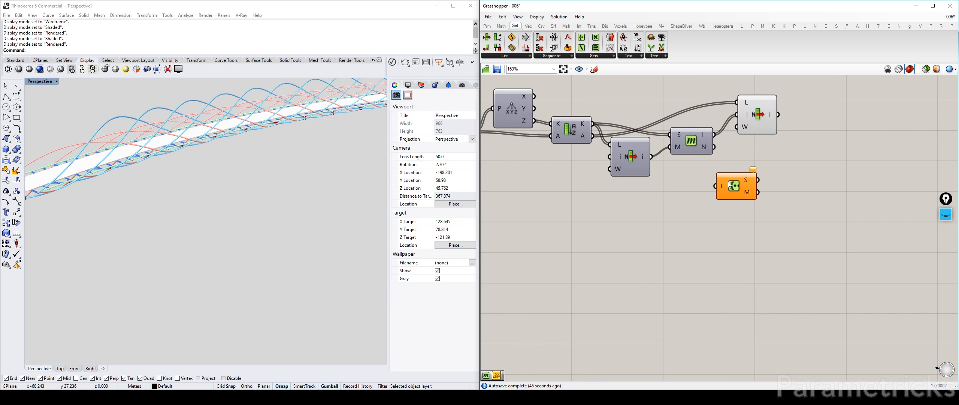
right_click_drag(667, 219, 744, 192)
left_click_drag(744, 192, 579, 205)
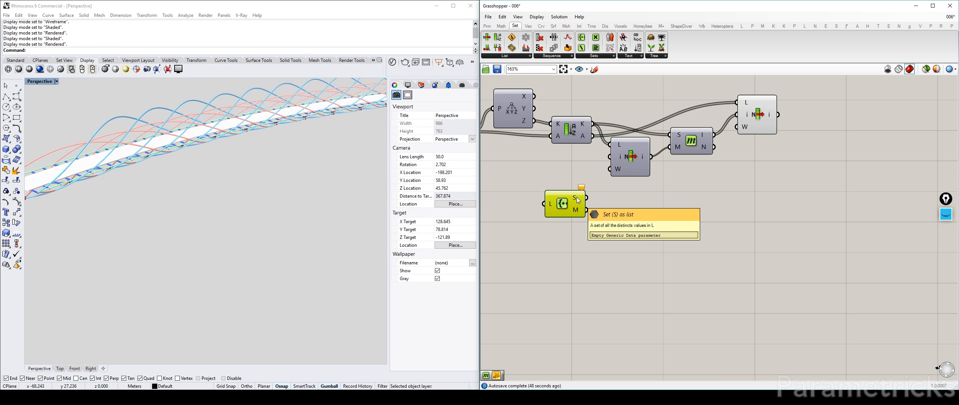
Step: Nudge the Evaluate component lower and place a copy of the if(x>0.99, false, true) panel below the component chain
right_click_drag(578, 200, 722, 181)
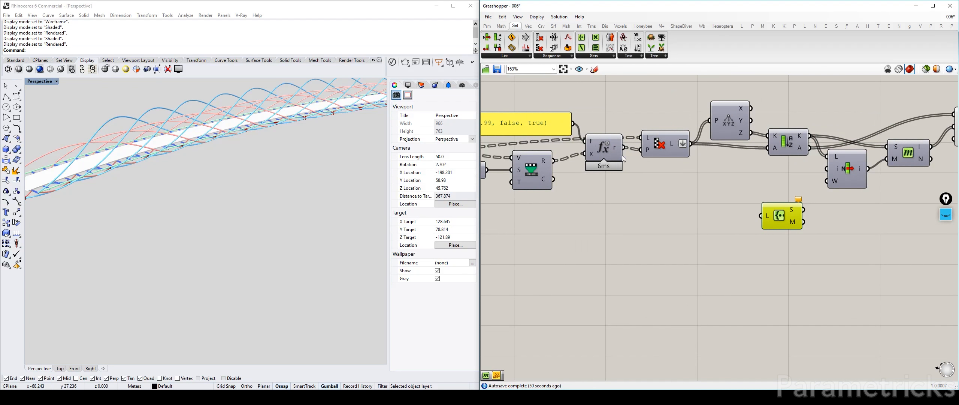
left_click_drag(612, 151, 611, 159)
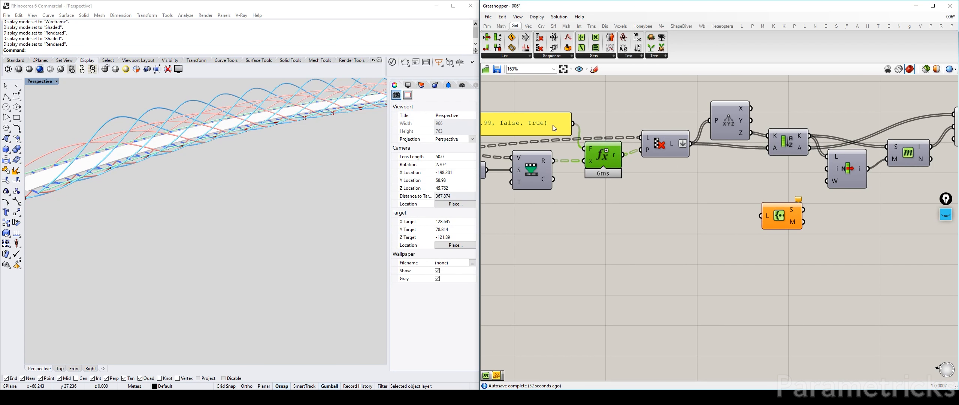
left_click_drag(539, 122, 686, 272)
scroll(691, 221, "down", 2)
right_click_drag(644, 187, 694, 184)
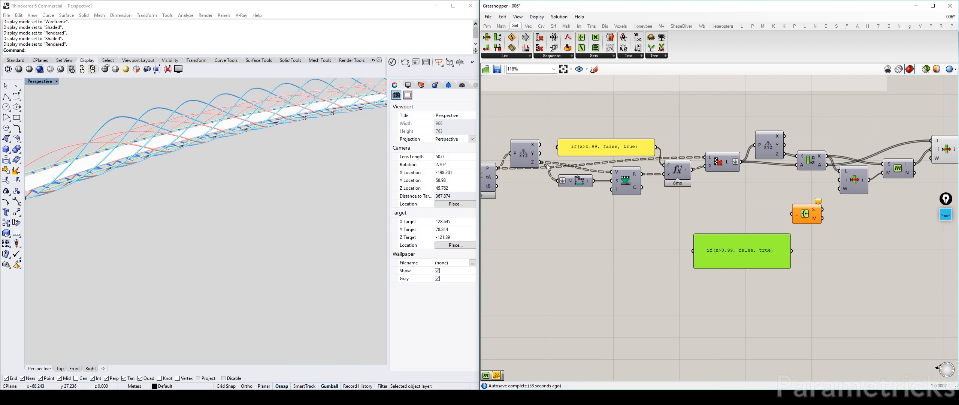
Step: Feed the first Deconstruct's Z output into the copied panel, enlarge the panel and move Create Set below Remap Numbers
left_click_drag(539, 162, 687, 218)
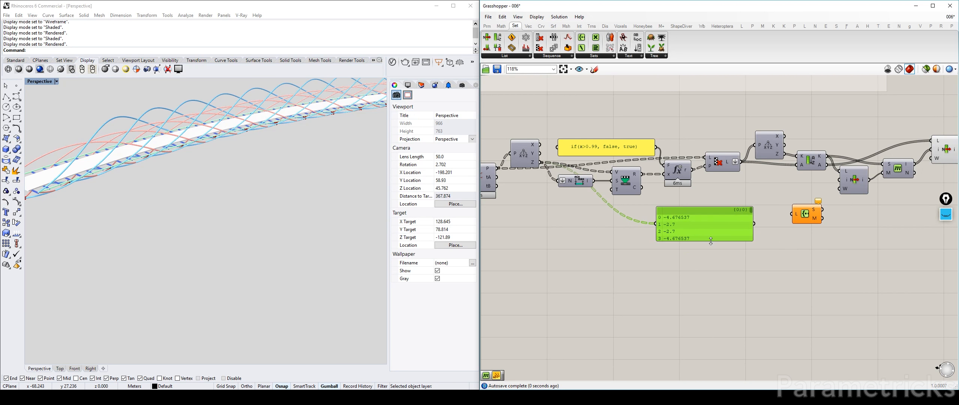
left_click_drag(713, 242, 704, 262)
left_click_drag(805, 213, 630, 212)
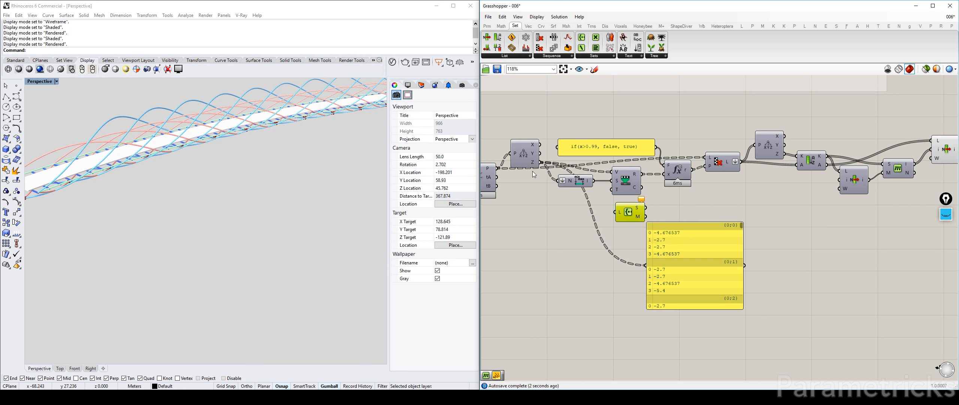
Step: Feed the deconstructed points' Z coordinates into the Create Set component and flatten its list input
left_click_drag(540, 162, 622, 244)
right_click(618, 213)
left_click(629, 269)
scroll(637, 207, "up", 3)
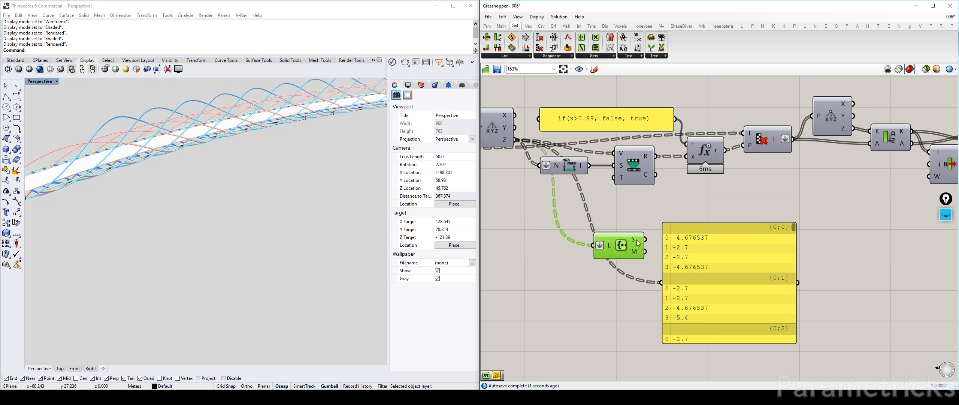
Step: Connect the Create Set output to the yellow panel, shrink the panel and inspect the distinct Z values
left_click_drag(702, 260, 778, 241)
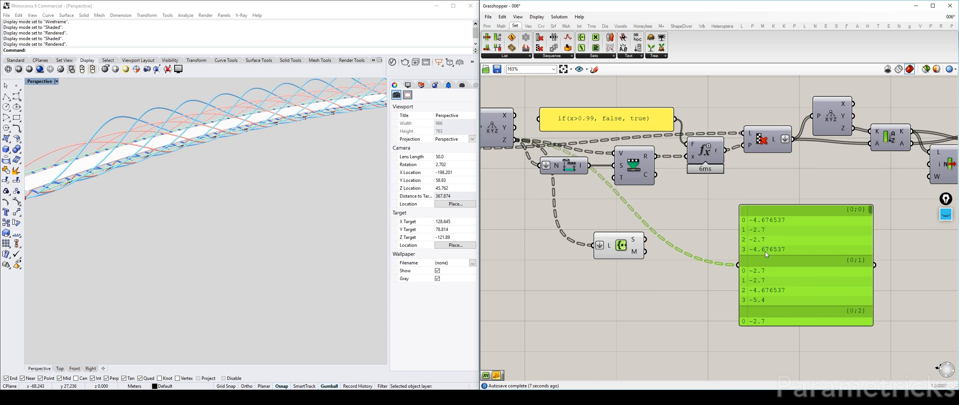
left_click_drag(645, 239, 735, 264)
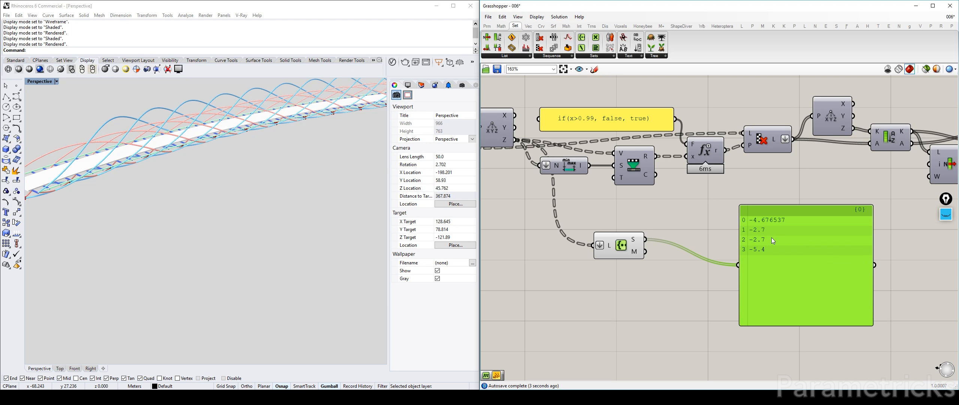
left_click_drag(772, 236, 742, 240)
left_click_drag(751, 307, 744, 244)
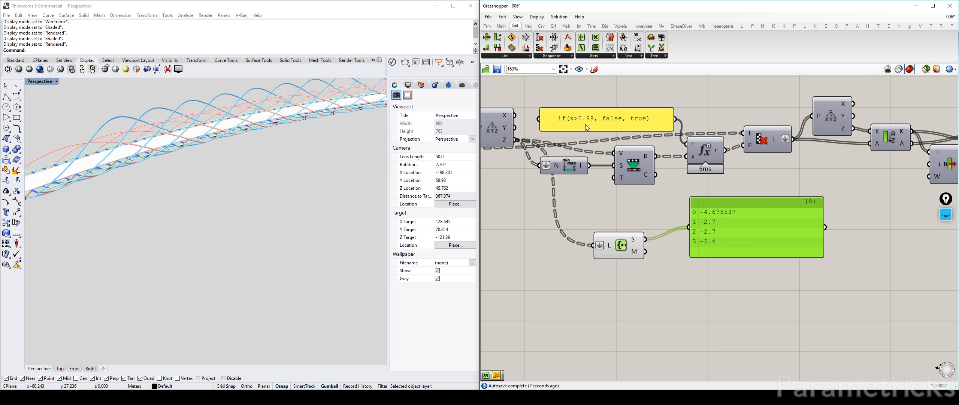
scroll(719, 222, "up", 4)
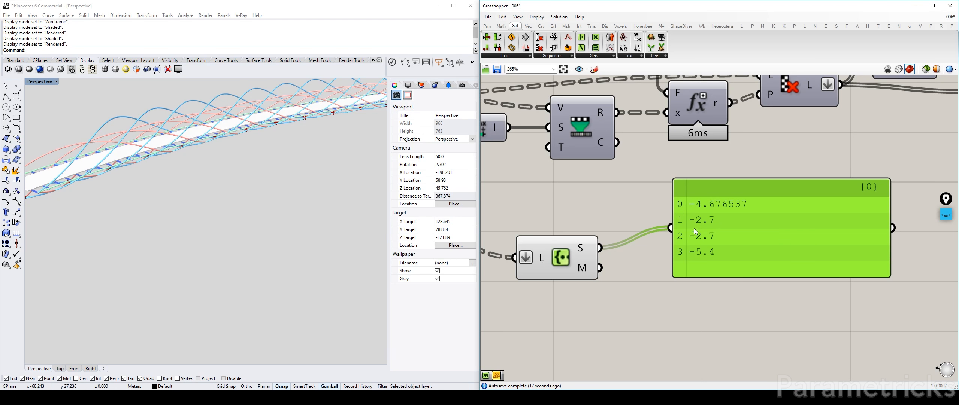
Step: Delete the value panel and the Create Set component, and nudge the if(x>0.99, false, true) panel slightly upward
key("Delete")
scroll(726, 211, "down", 3)
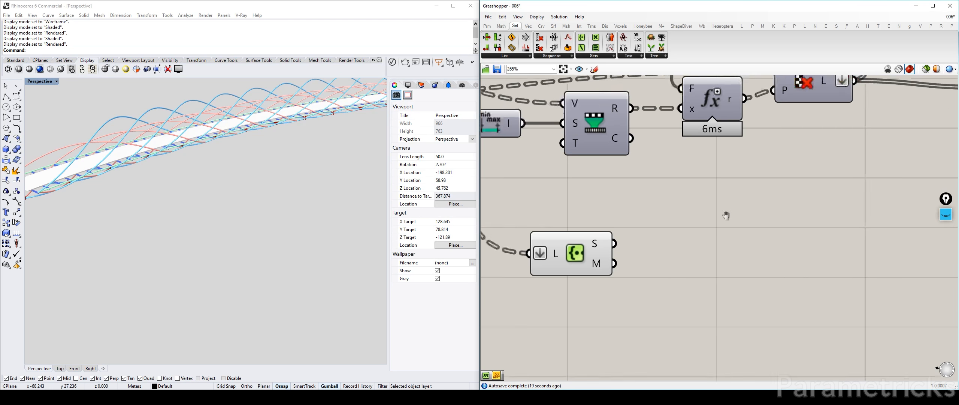
left_click(632, 235)
key("Delete")
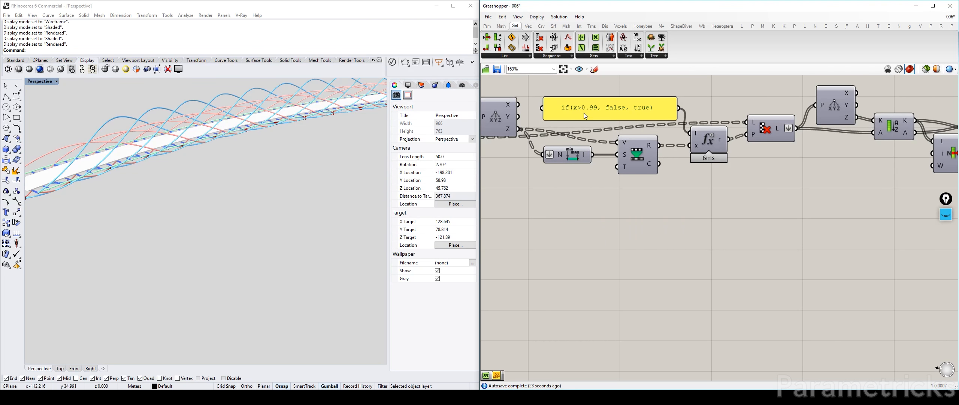
left_click_drag(596, 107, 599, 101)
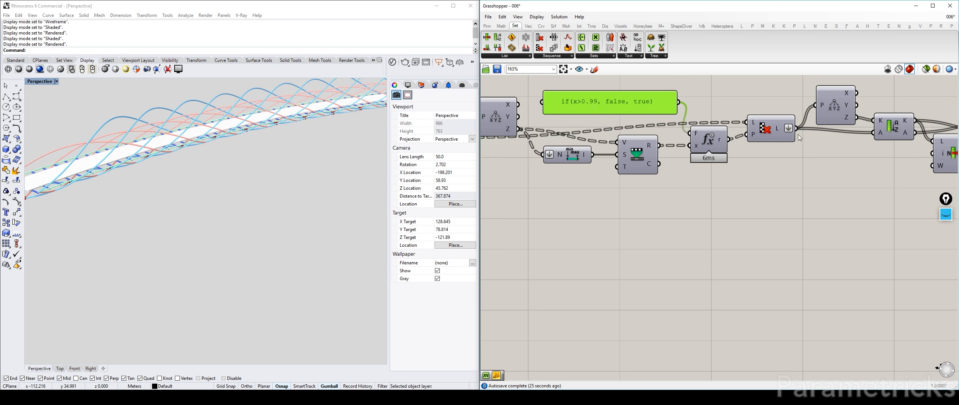
Step: Select the last List Item component and examine its points along the bridge's underside
right_click_drag(918, 142, 794, 140)
scroll(793, 140, "down", 3)
right_click_drag(880, 146, 706, 126)
scroll(710, 108, "up", 3)
left_click_drag(713, 103, 706, 106)
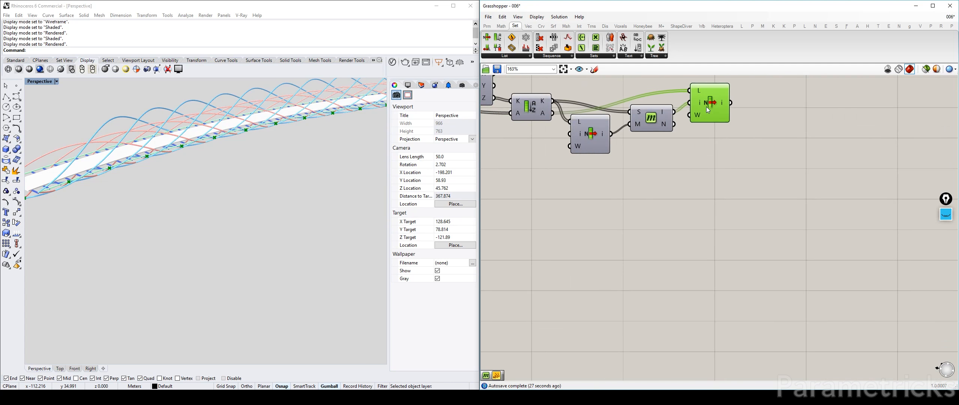
right_click_drag(755, 116, 703, 185)
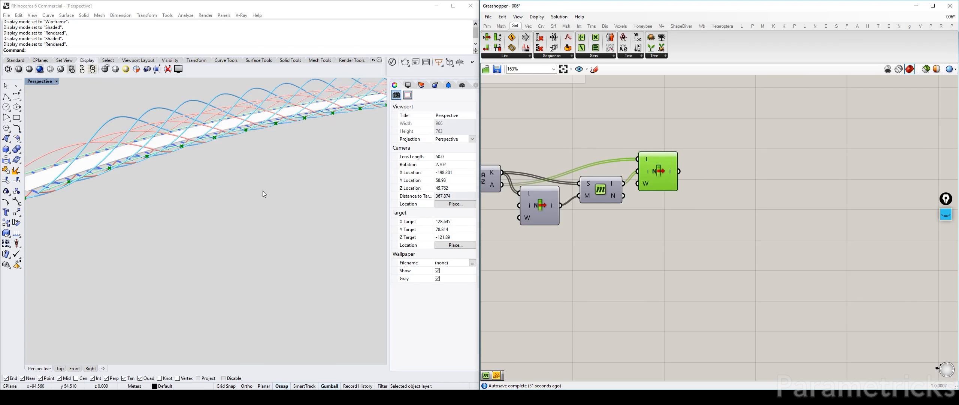
left_click(244, 190)
right_click_drag(244, 189, 249, 187)
scroll(657, 202, "down", 3)
right_click_drag(606, 211, 710, 181)
right_click_drag(497, 155, 611, 152)
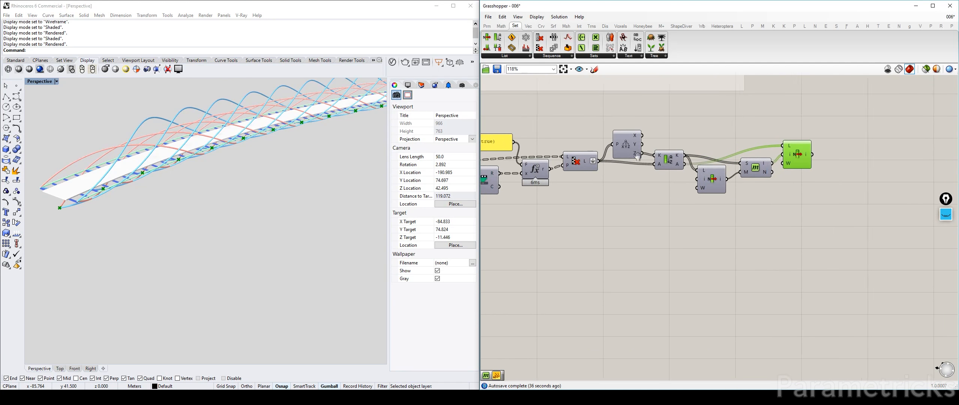
Step: Reposition the last List Item so its index input lines up with the Member Index output
scroll(612, 152, "up", 1)
mouse_move(854, 147)
right_mouse_down()
mouse_move(578, 163)
mouse_move(841, 154)
right_mouse_up()
left_click_drag(578, 125, 759, 187)
right_click_drag(861, 173, 679, 162)
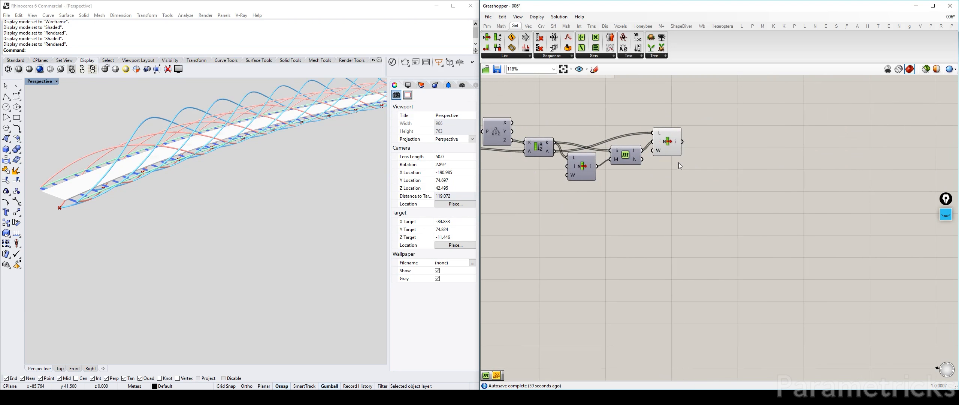
scroll(682, 151, "up", 3)
left_click(662, 117)
left_click_drag(662, 114, 663, 135)
left_click(721, 145)
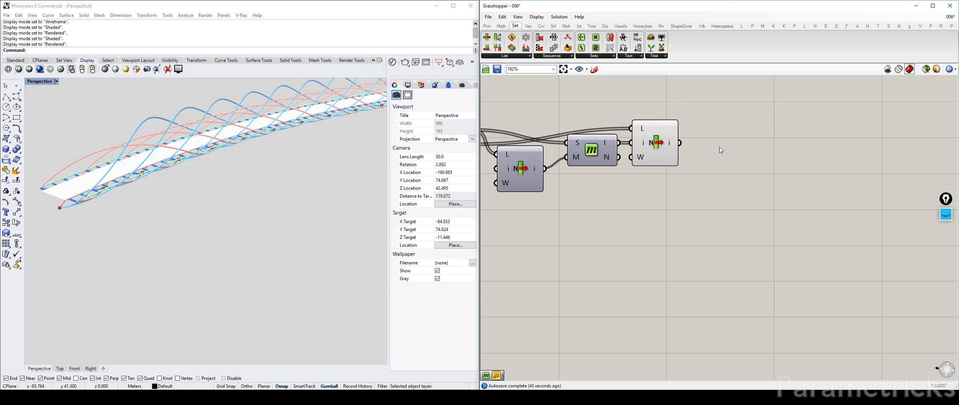
Step: Select and review the whole component chain below the Deck / Horizontal beams group
scroll(719, 147, "down", 5)
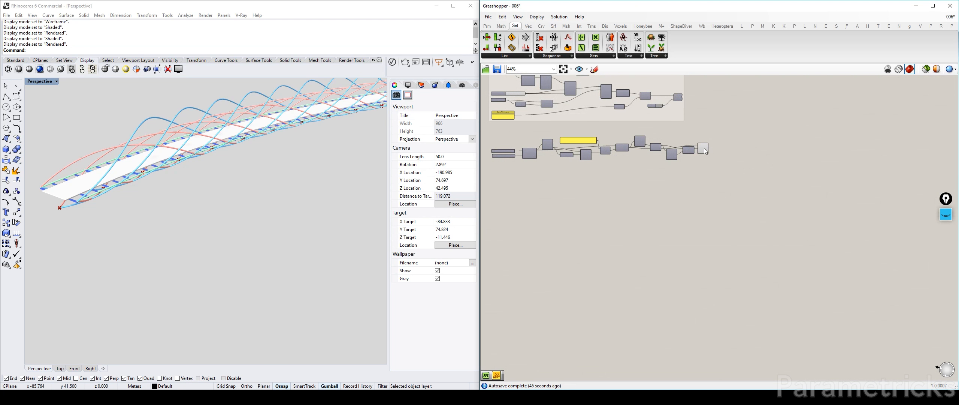
scroll(705, 150, "up", 2)
scroll(788, 183, "up", 1)
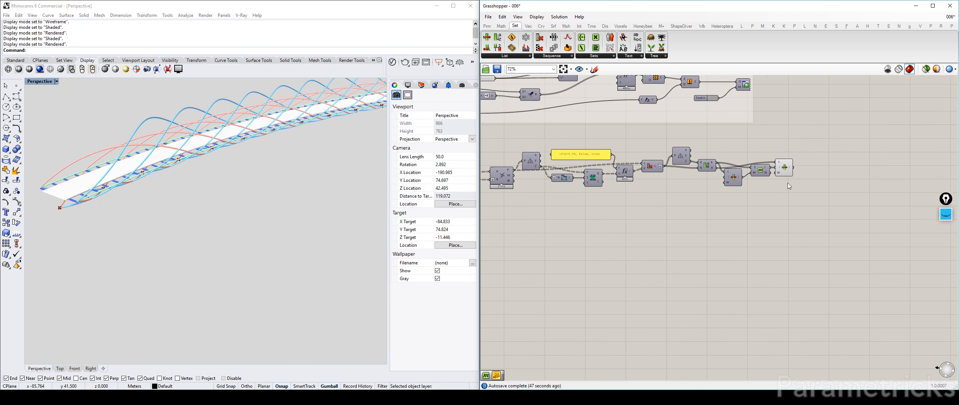
scroll(788, 183, "down", 2)
left_click_drag(830, 211, 580, 160)
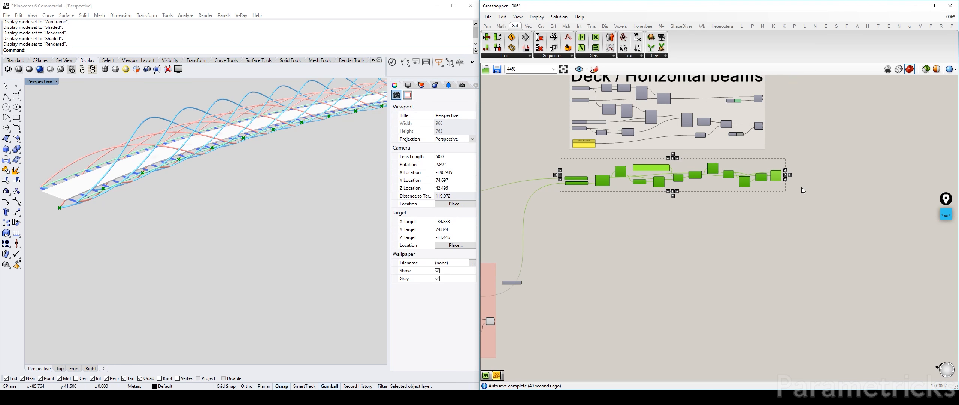
Step: Add an Interpolate curve component and connect the last List Item's output to its vertices input
scroll(802, 187, "up", 7)
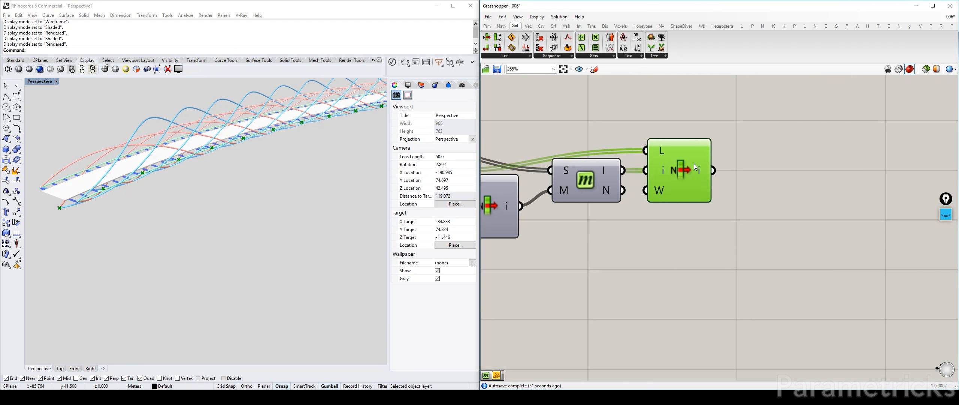
double_click(779, 155)
type("inte")
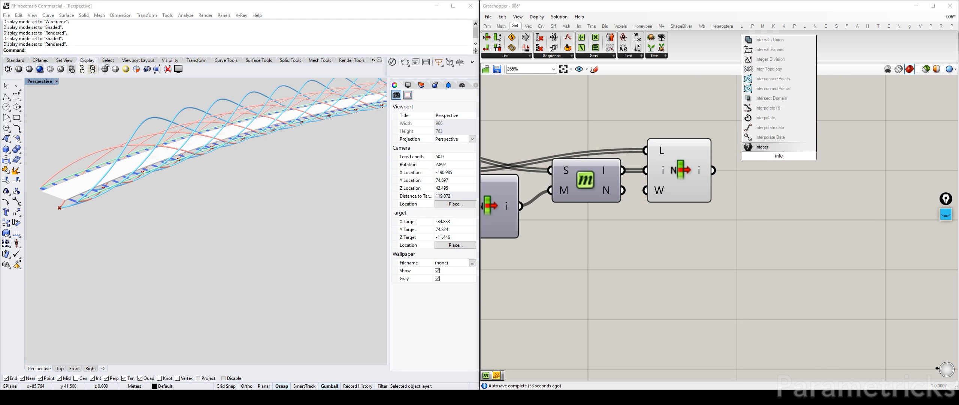
type("rp")
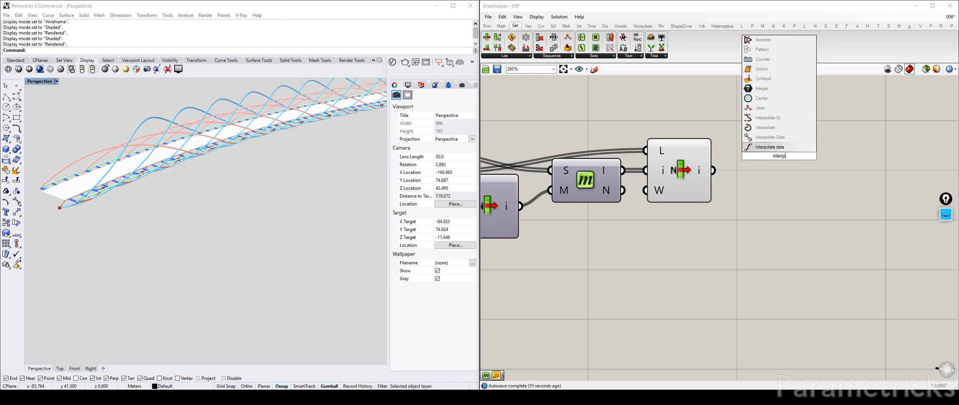
left_click(765, 128)
left_click_drag(713, 170, 766, 186)
right_click_drag(766, 186, 618, 158)
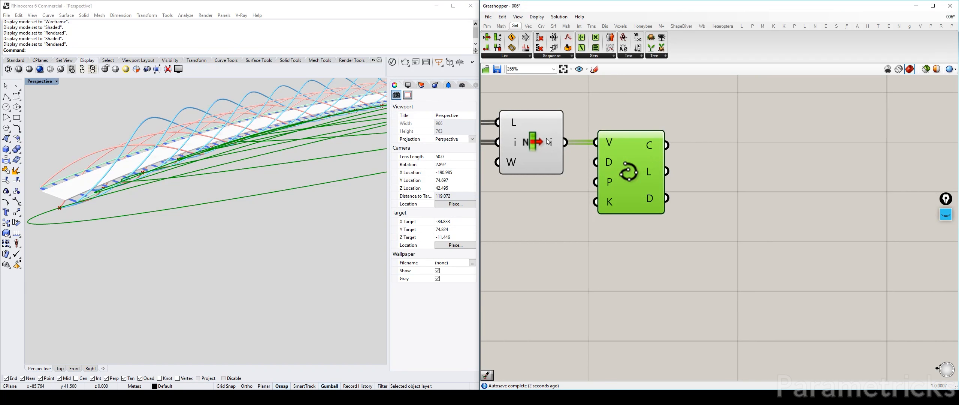
Step: Inspect the interpolated curve and the List Item's output points, and remove the Interpolate component
mouse_move(552, 143)
right_click_drag(519, 151, 691, 150)
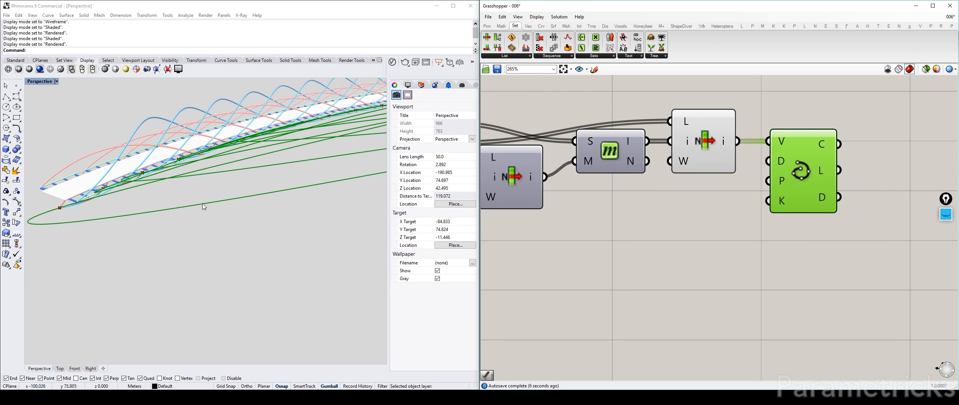
right_click_drag(203, 203, 275, 206)
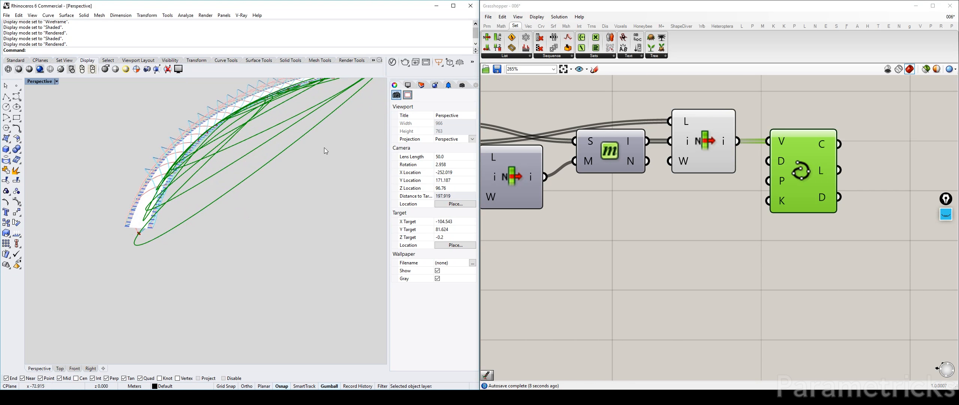
right_click_drag(323, 148, 282, 231, "shift")
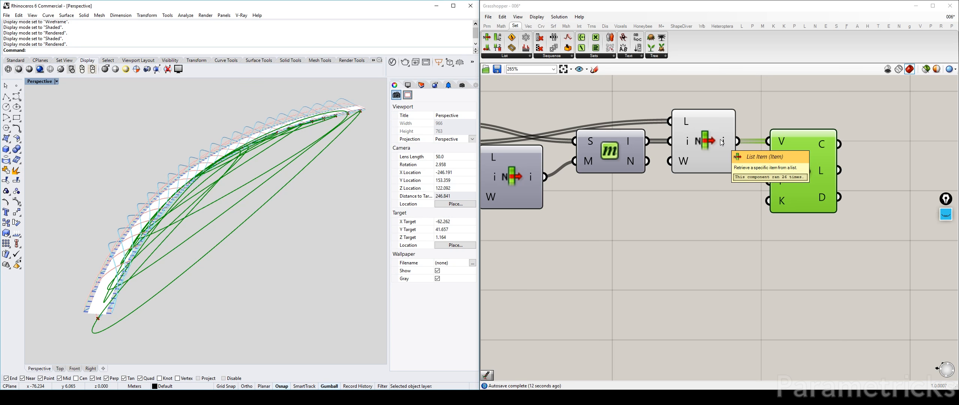
mouse_move(724, 142)
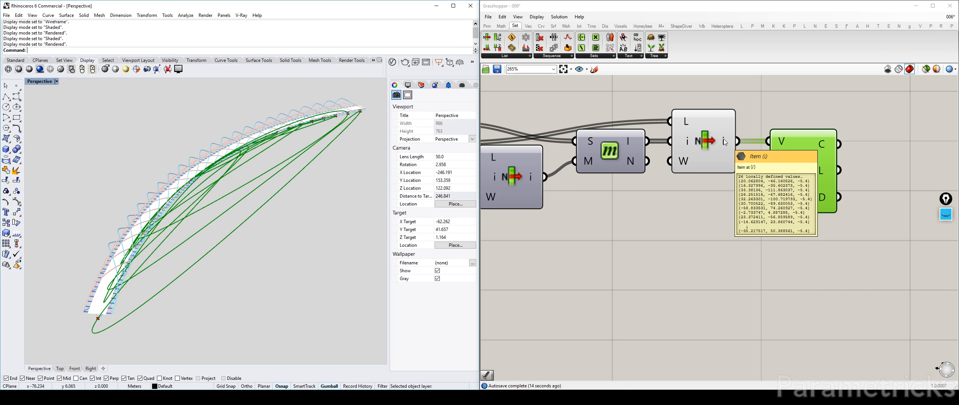
left_click(665, 231)
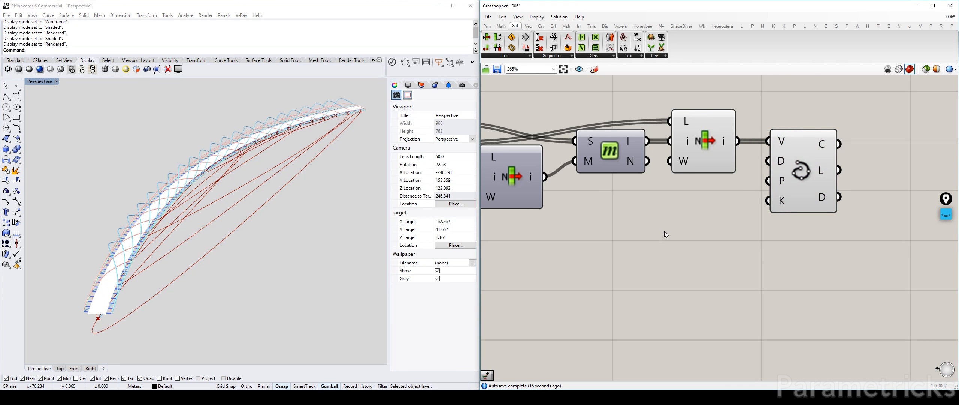
left_click(800, 154)
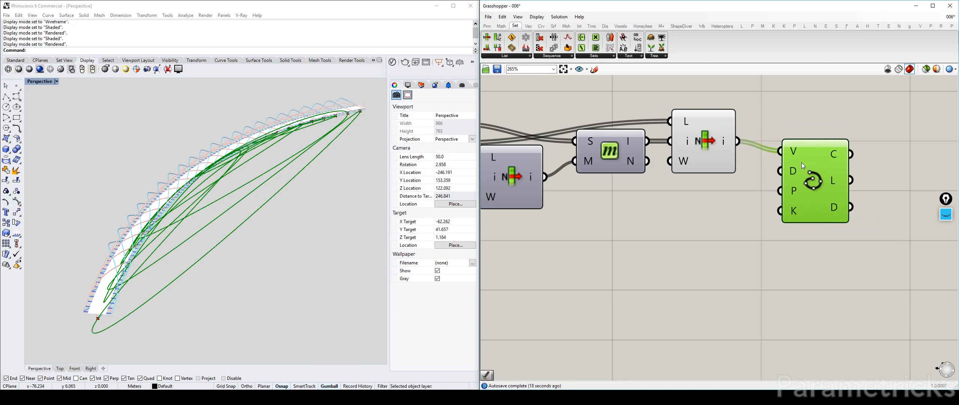
Step: Add a Point List component and connect the last List Item's output to its points input
double_click(797, 163)
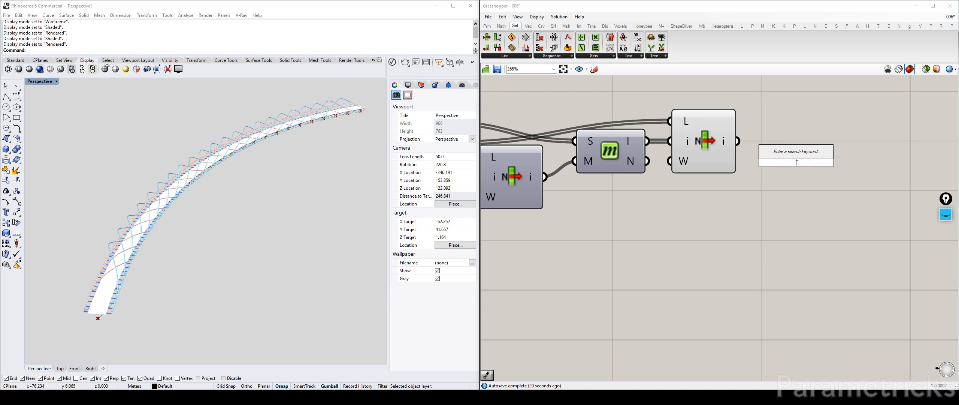
type("point list")
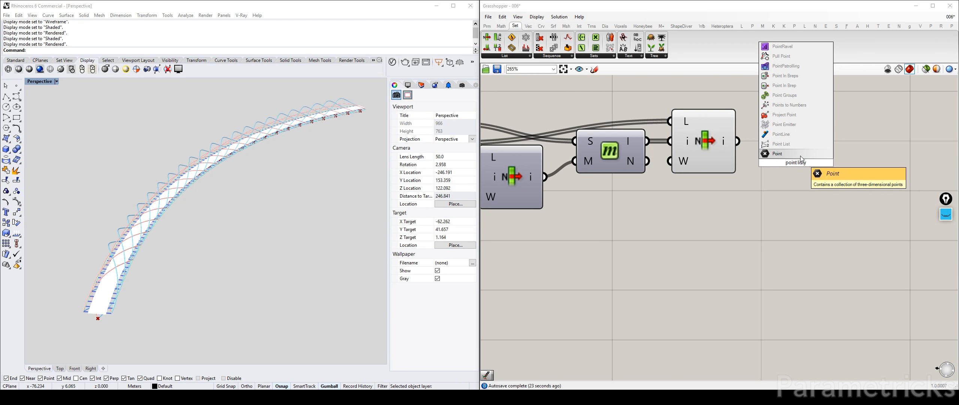
left_click(783, 143)
left_click_drag(737, 141, 773, 152)
Step: Create a number slider from 1.1, connect it to the Point List size input and set it to 7.9
double_click(730, 211)
type("1.1")
key("Return")
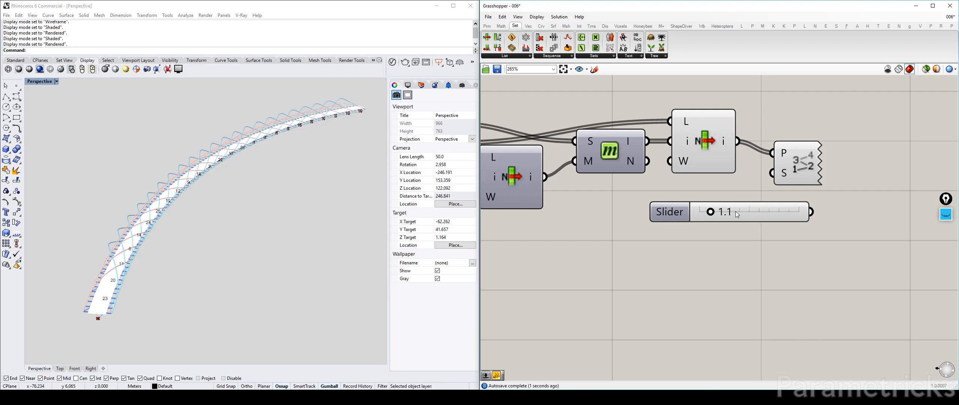
left_click_drag(736, 212, 689, 211)
left_click_drag(771, 174, 777, 221)
left_click_drag(660, 220, 741, 221)
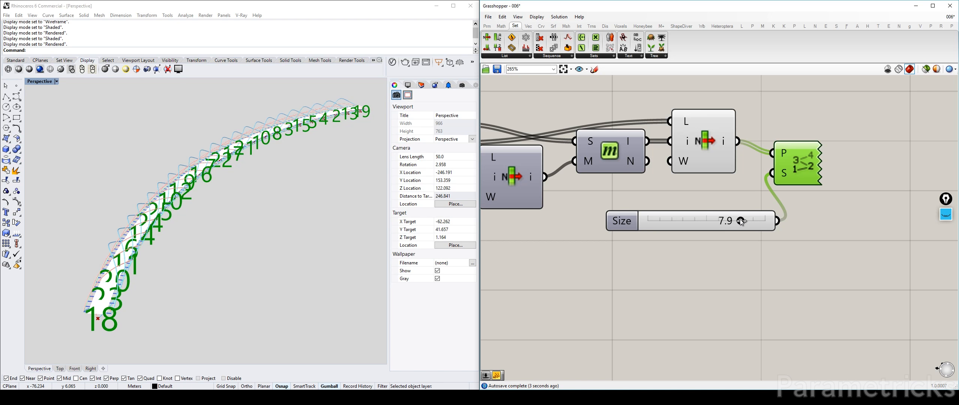
Step: Delete the Size slider and the Point List component
left_click(672, 218)
key("Delete")
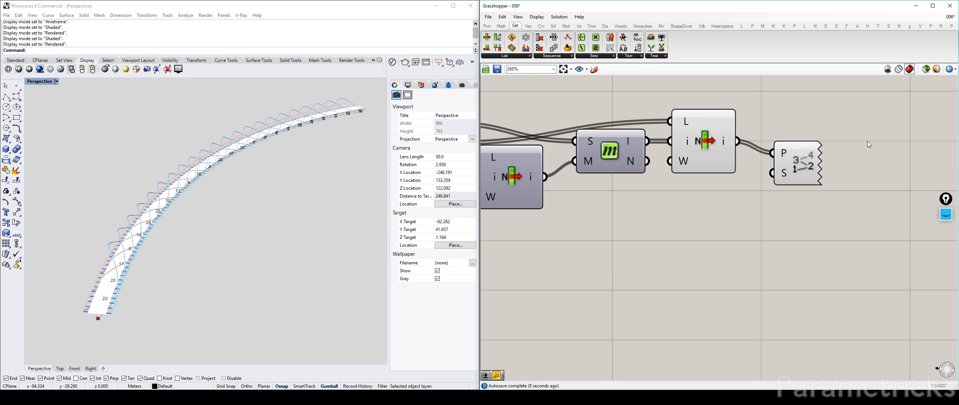
left_click(810, 163)
key("Delete")
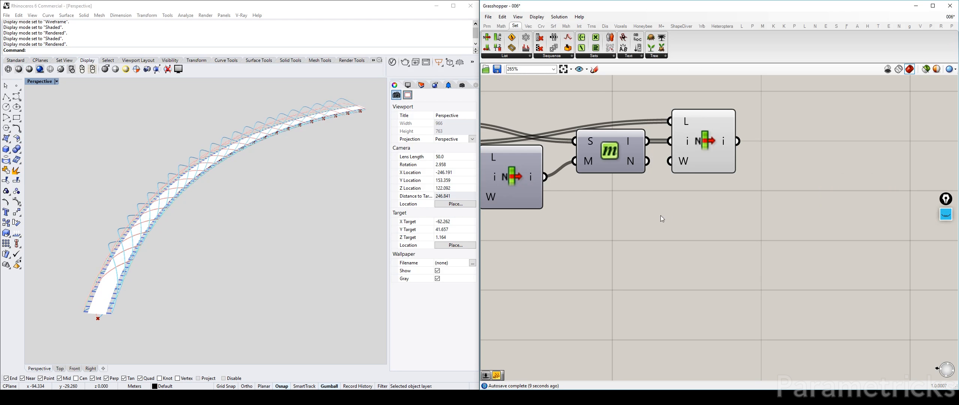
scroll(274, 211, "down", 4)
right_click_drag(274, 211, 280, 208)
scroll(274, 211, "up", 3)
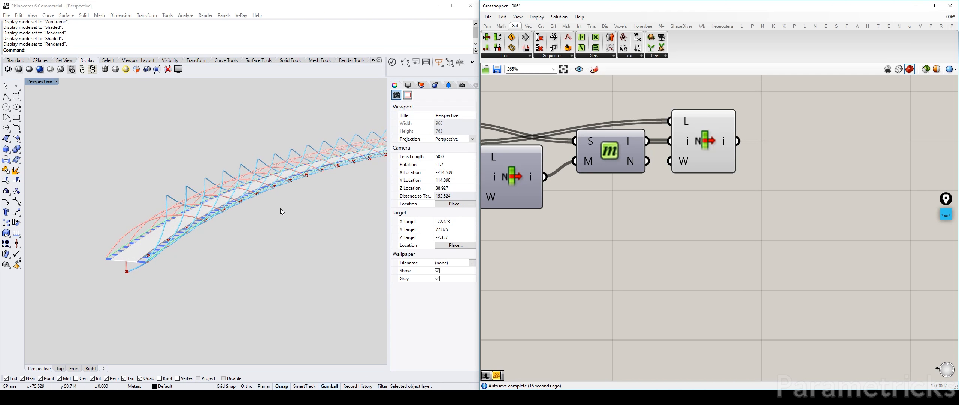
scroll(753, 122, "down", 4)
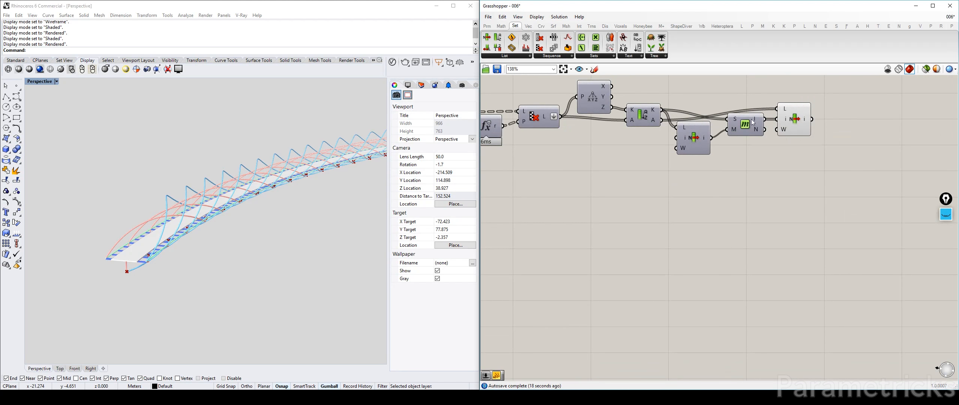
right_click_drag(753, 122, 844, 161)
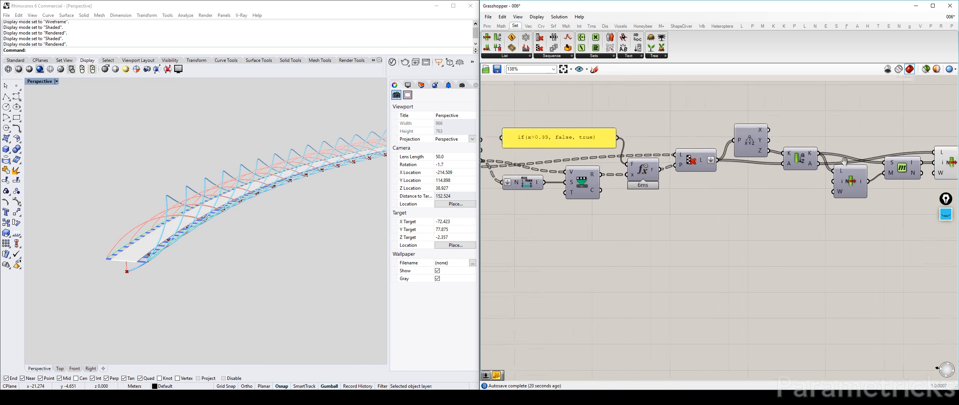
Step: Copy the I-BEAMS LINES parameter from the deck group to below the outer and inner helix curves parameters
scroll(844, 161, "down", 3)
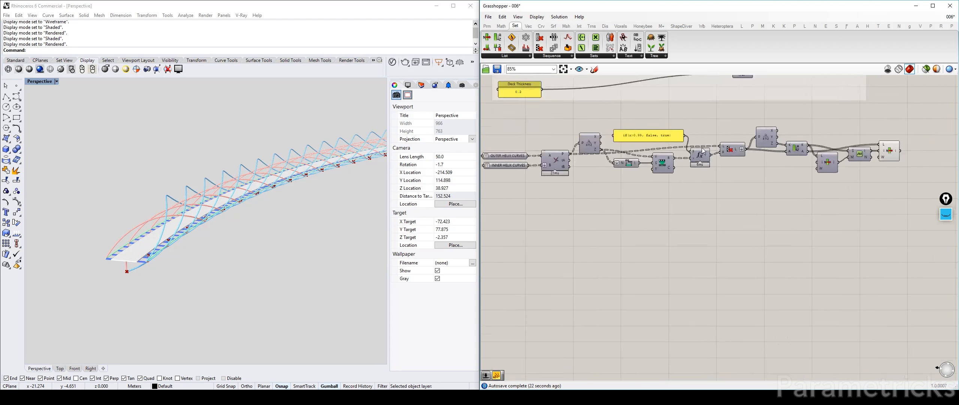
scroll(703, 151, "down", 1)
right_click_drag(575, 127, 704, 165)
scroll(686, 150, "down", 4)
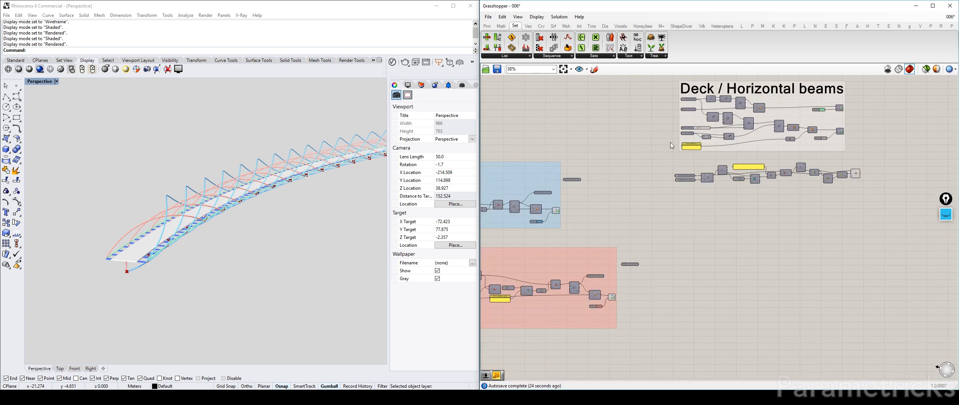
scroll(693, 103, "up", 7)
left_click_drag(680, 99, 686, 305, "alt")
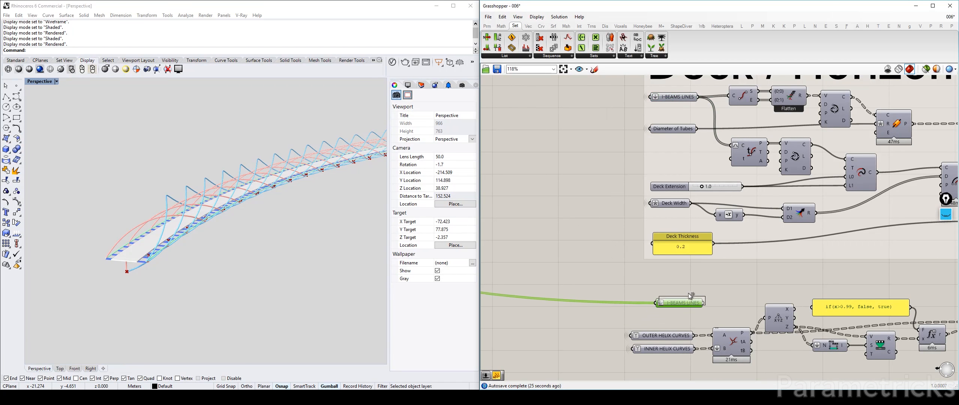
right_click_drag(688, 292, 627, 159)
left_click_drag(627, 171, 607, 256)
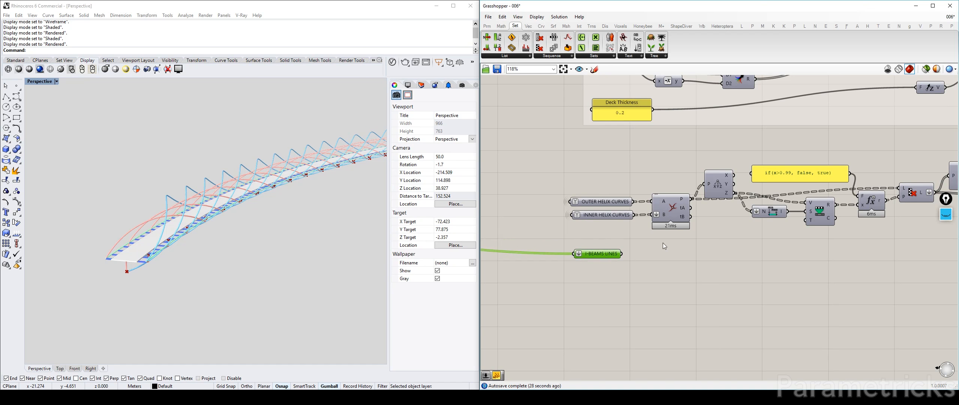
left_click(663, 258)
left_click(607, 254)
key("ctrl+q")
key("ctrl+q")
Step: Add a List Item component and connect the copied I-BEAMS LINES parameter to its list input
scroll(660, 255, "up", 3)
double_click(690, 247)
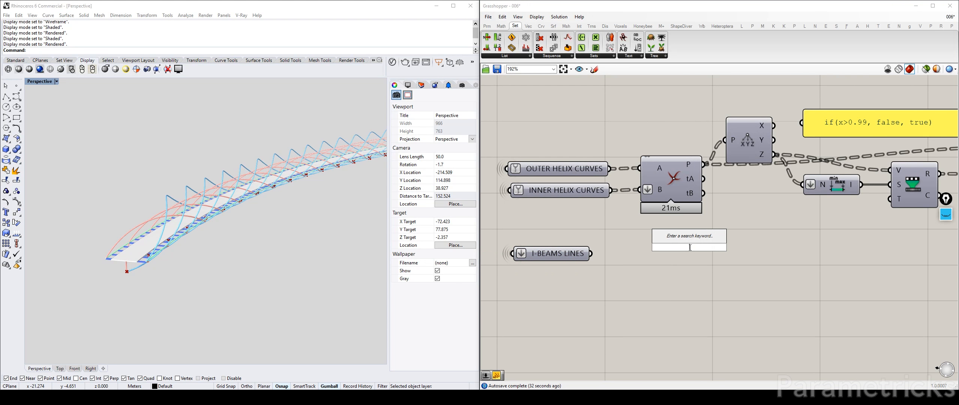
type("item")
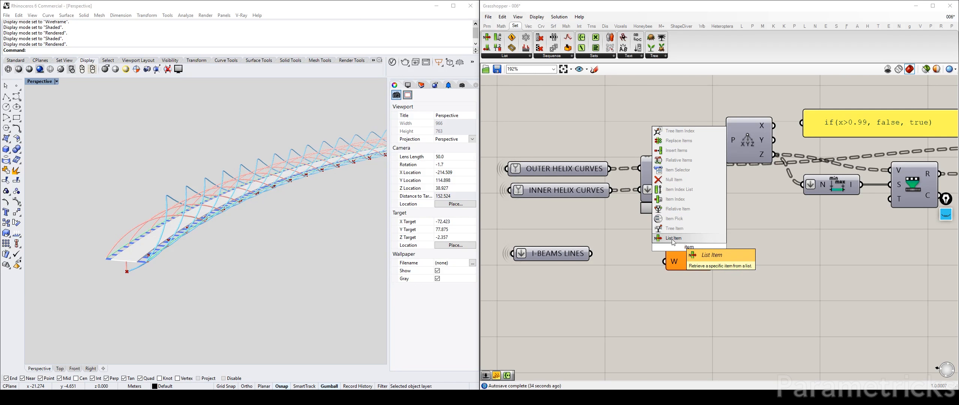
left_click(674, 237)
left_click_drag(591, 253, 657, 291)
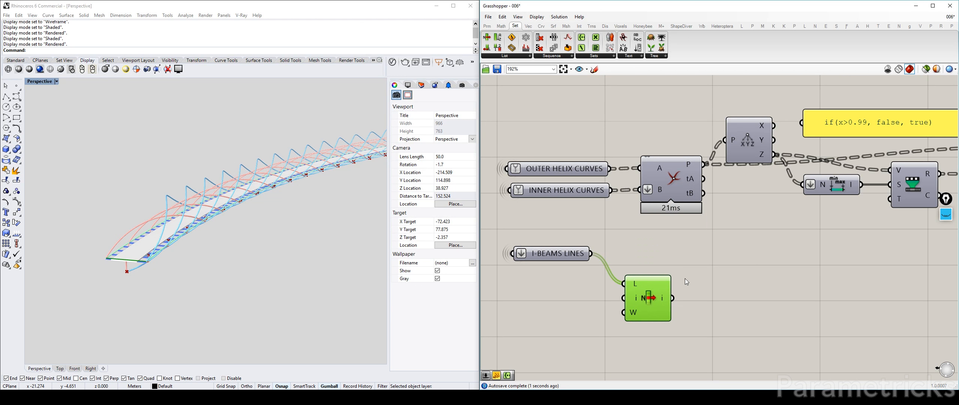
Step: Add an Evaluate Curve component and connect I-BEAMS LINES to its curve input
right_click_drag(722, 274, 687, 213)
double_click(687, 213)
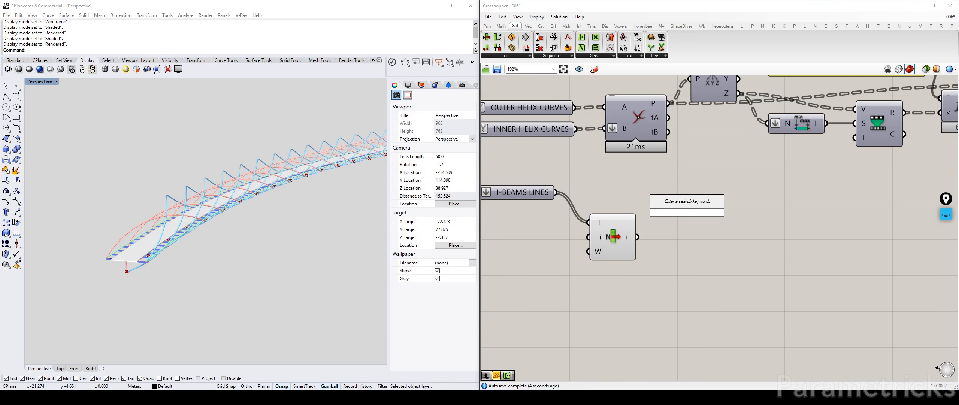
type("crv eval")
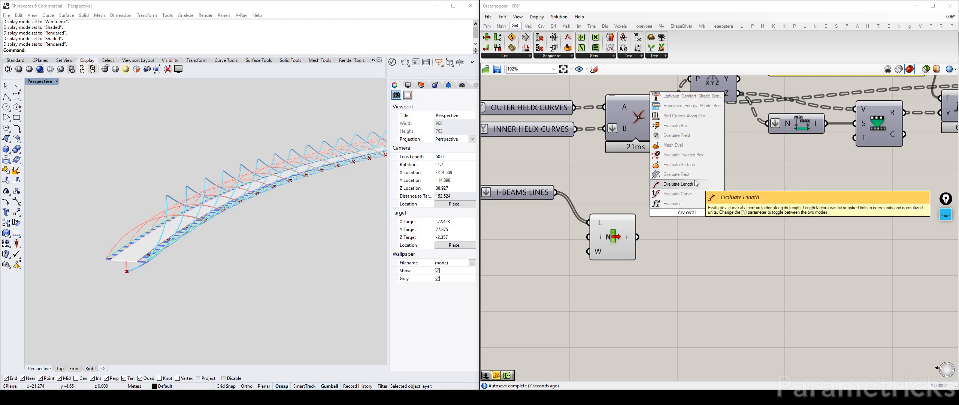
left_click(693, 194)
left_click_drag(556, 192, 667, 202)
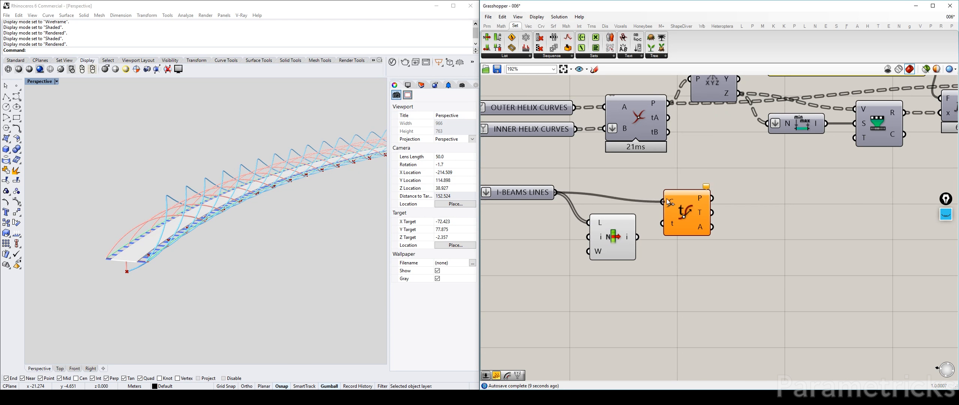
Step: Reparameterize the Evaluate Curve's curve input without Simplify and commit a number for its t parameter
right_click(668, 201)
left_click(691, 277)
right_click(670, 204)
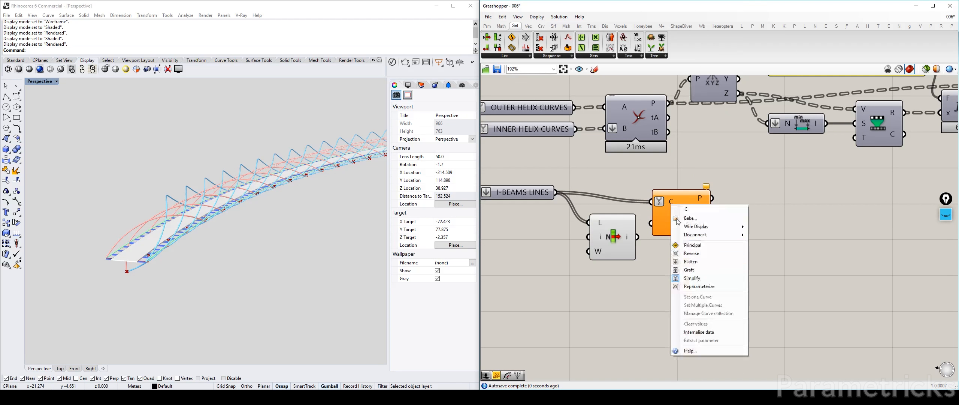
left_click(692, 277)
left_click(699, 287)
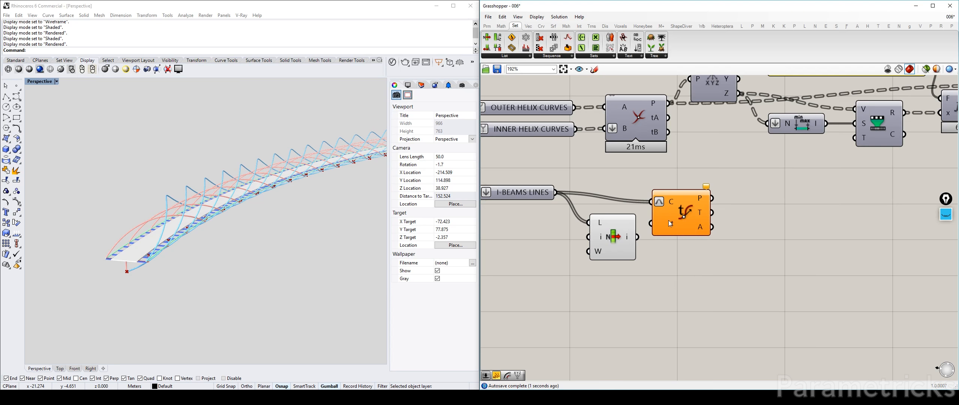
right_click(670, 223)
mouse_move(714, 306)
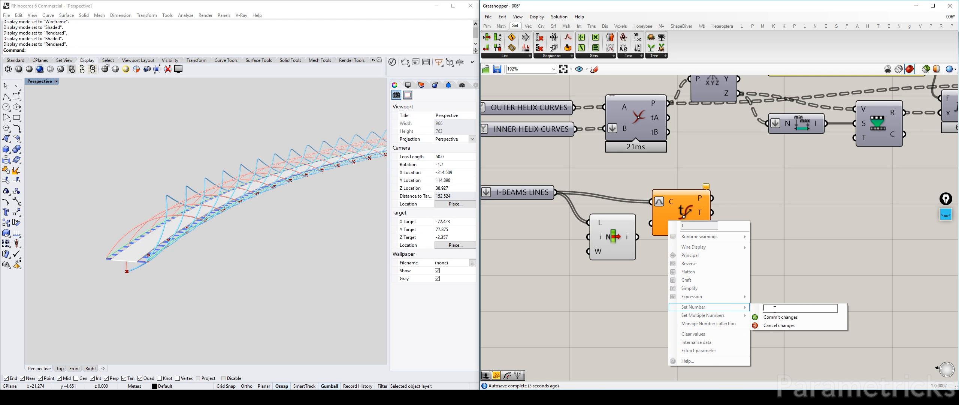
left_click(777, 317)
left_click_drag(691, 226, 676, 216)
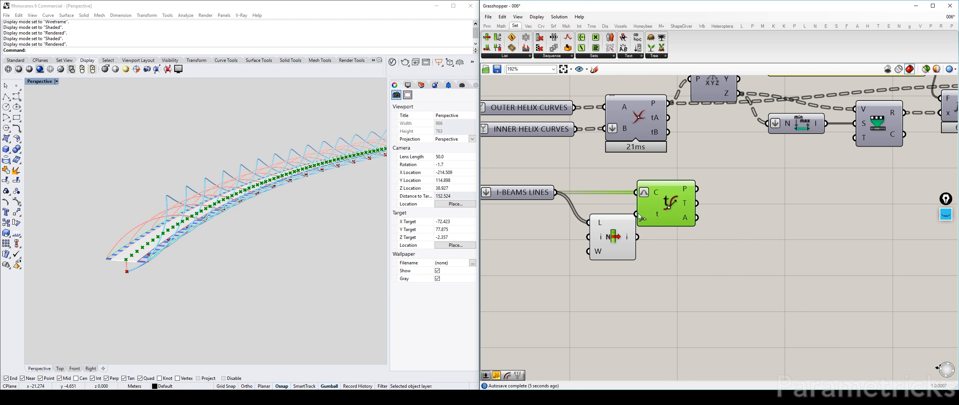
Step: Add an Interpolate component and connect the evaluated points to its vertices input, with the List Item moved clear
left_click_drag(614, 234, 621, 268)
double_click(768, 221)
type("inter")
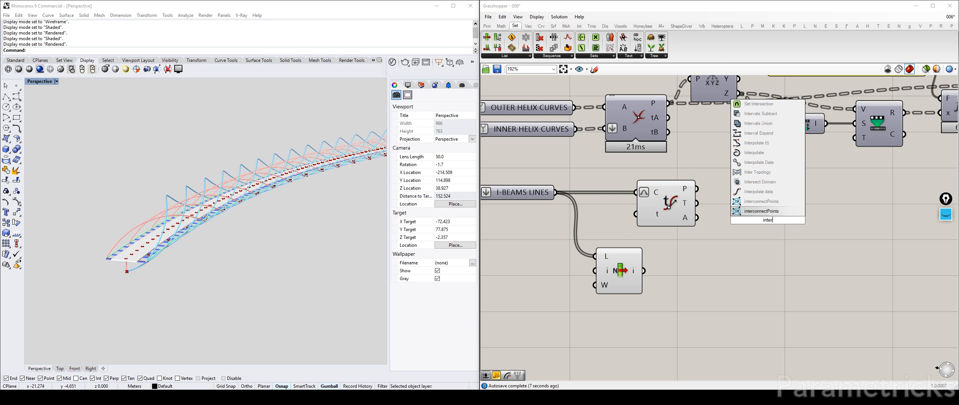
left_click(766, 152)
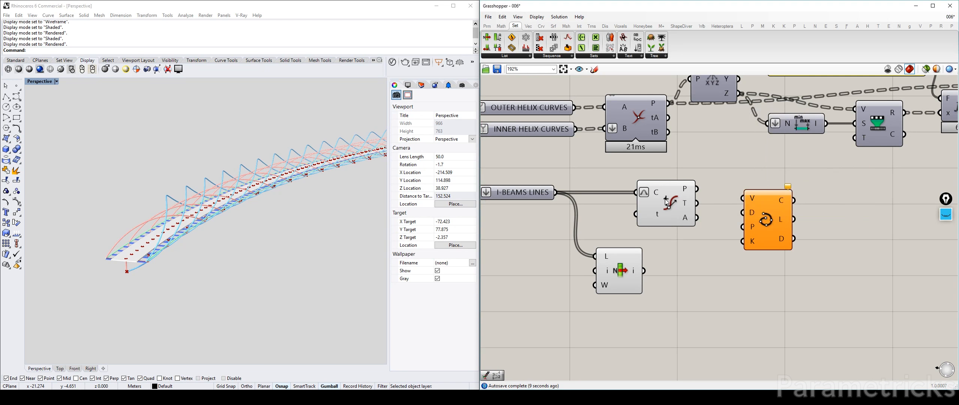
left_click_drag(682, 196, 723, 209)
left_click(630, 200)
left_click(727, 204)
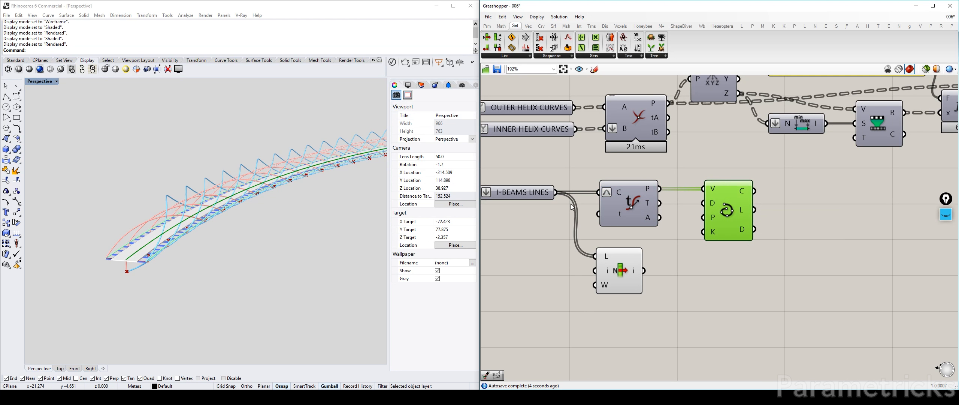
Step: Rewire the lower List Item's list input to the evaluated points and flatten it
right_click_drag(620, 260, 592, 218)
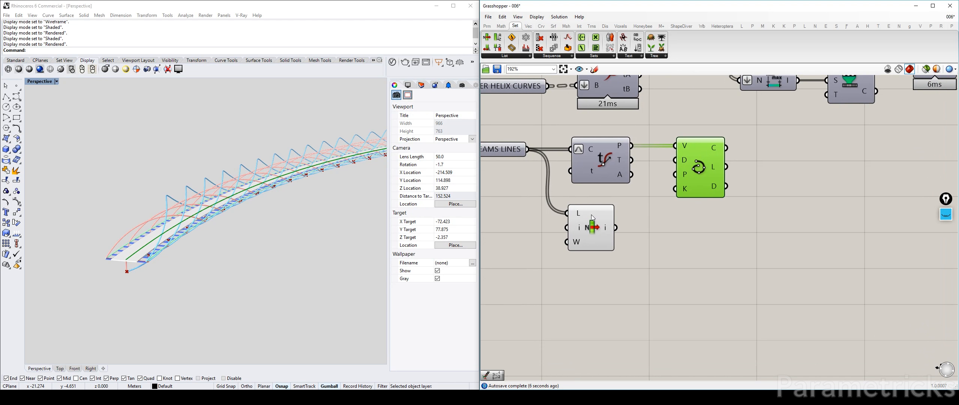
left_click_drag(591, 218, 682, 229)
left_click_drag(631, 145, 657, 225)
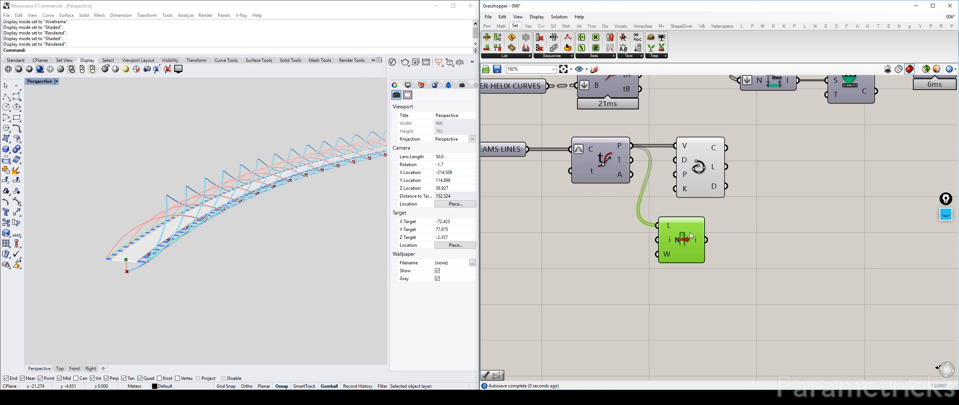
right_click(673, 227)
left_click(689, 284)
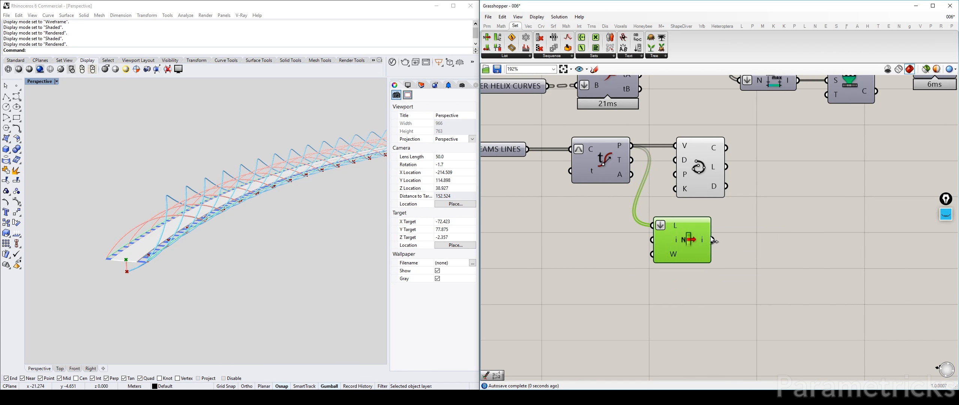
Step: Copy the Deconstruct point component beside the lower List Item and connect the item output to it
scroll(682, 235, "down", 2)
right_click_drag(708, 188, 690, 200)
left_click_drag(664, 103, 735, 246, "alt")
right_click_drag(795, 245, 686, 238)
left_click(686, 237)
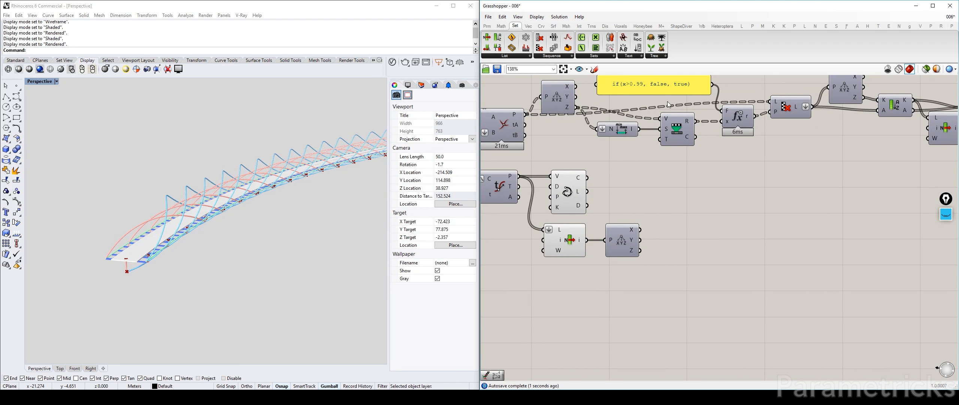
Step: Read the copied Deconstruct's Z value in a temporary panel, and delete the panel
left_click_drag(661, 90, 711, 239, "alt")
left_click_drag(641, 250, 714, 222)
left_click(711, 241)
scroll(724, 223, "down", 3)
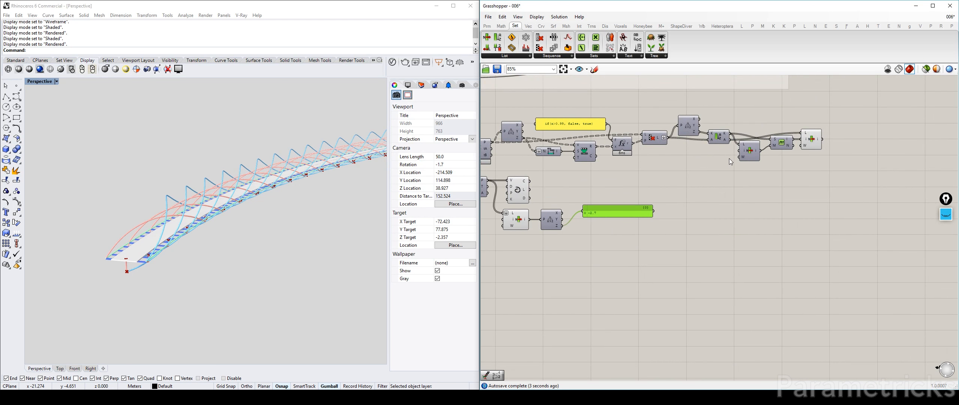
key("Delete")
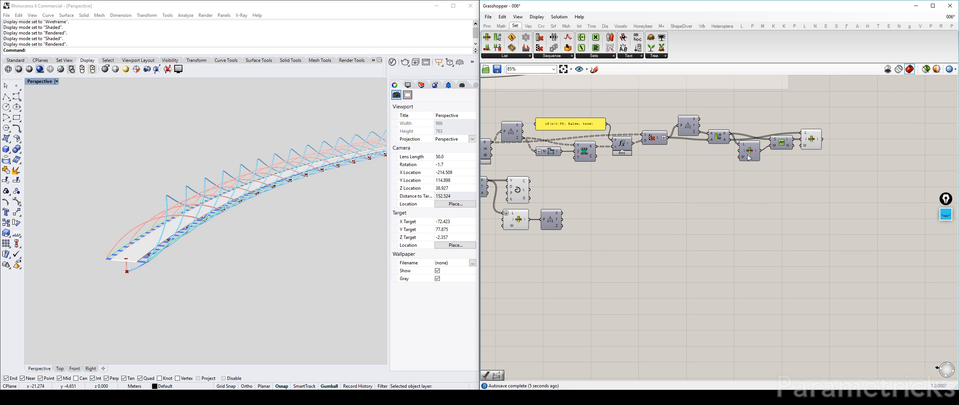
Step: Move the Deconstruct, Sort List, List Item and Member Index components together below the Cull Pattern component
left_click(816, 138)
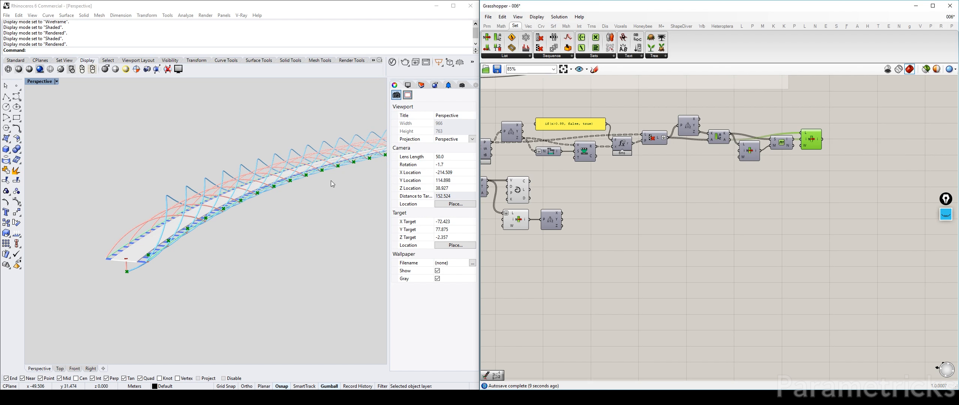
left_click(650, 139)
left_click_drag(854, 116, 687, 162)
left_click_drag(689, 130, 706, 190)
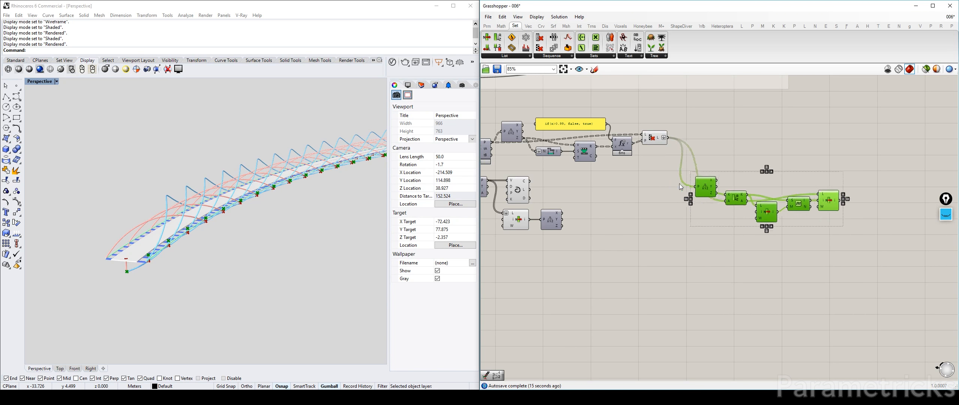
Step: Hide the previews of the Interpolate curve and the List Item holding the first evaluated point
right_click_drag(563, 185, 623, 171)
scroll(620, 183, "up", 2)
left_click(621, 186)
left_click(558, 168)
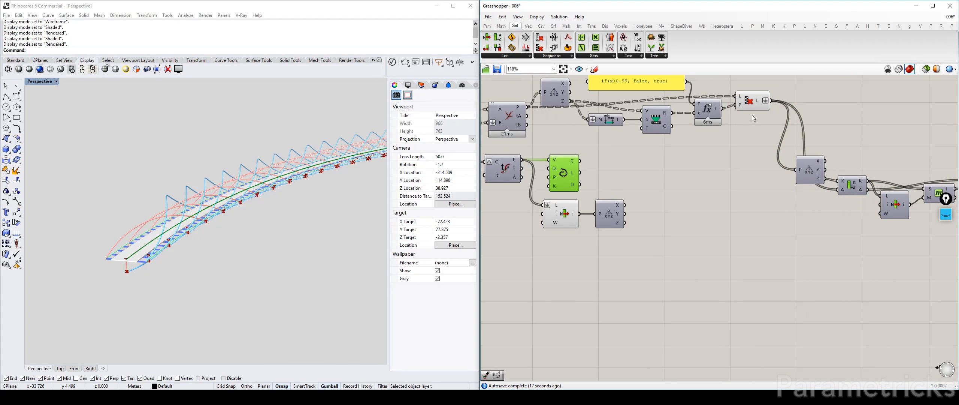
scroll(132, 284, "up", 7)
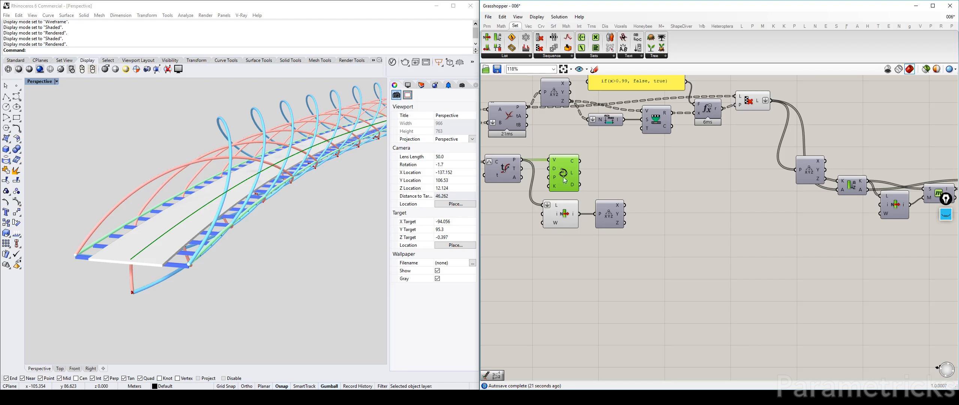
left_click(623, 164)
left_click(561, 169)
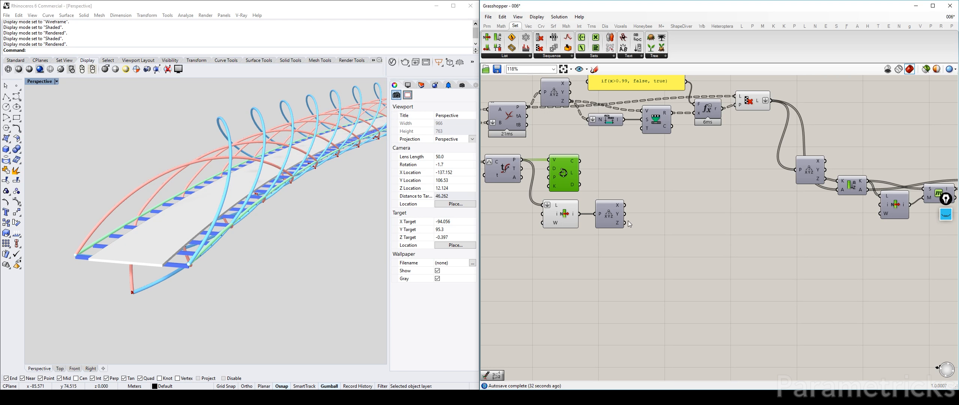
left_click(573, 215)
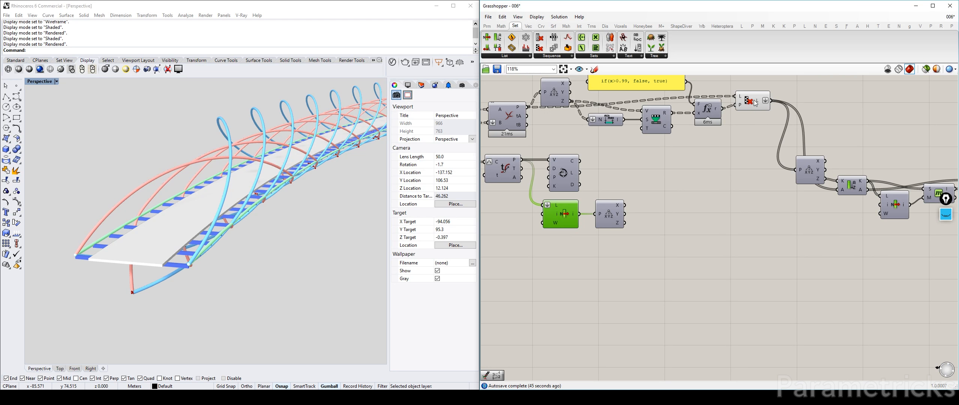
Step: Check the Deconstruct's Z values for the culled points, and move Deconstruct and Sort List beside the Cull Pattern
right_click_drag(755, 104, 616, 94)
mouse_move(679, 169)
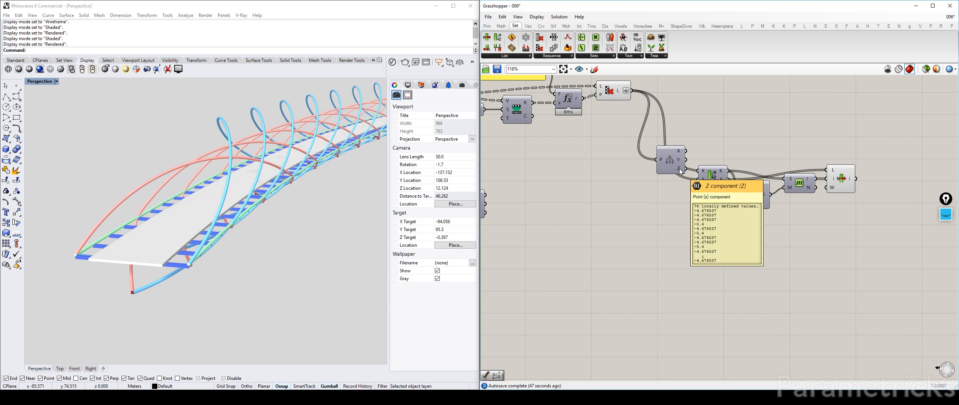
left_click_drag(671, 159, 656, 110)
left_click_drag(712, 176, 698, 92)
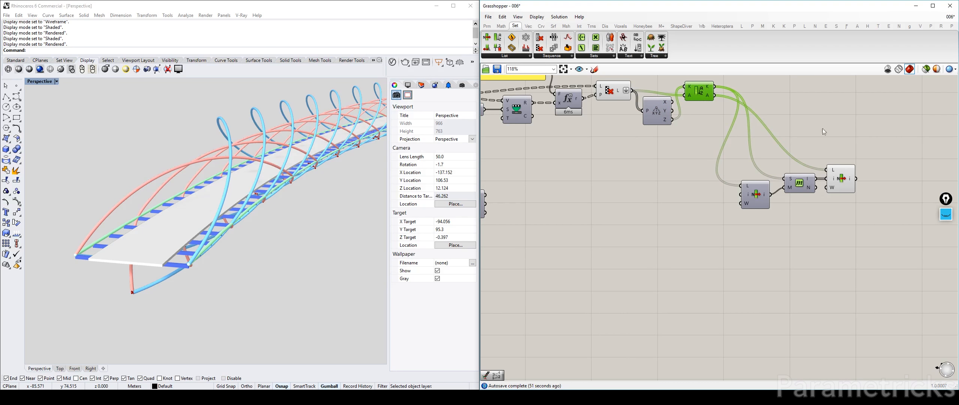
Step: Delete the two List Item components and the Member Index component that follow Sort List
double_click(660, 179)
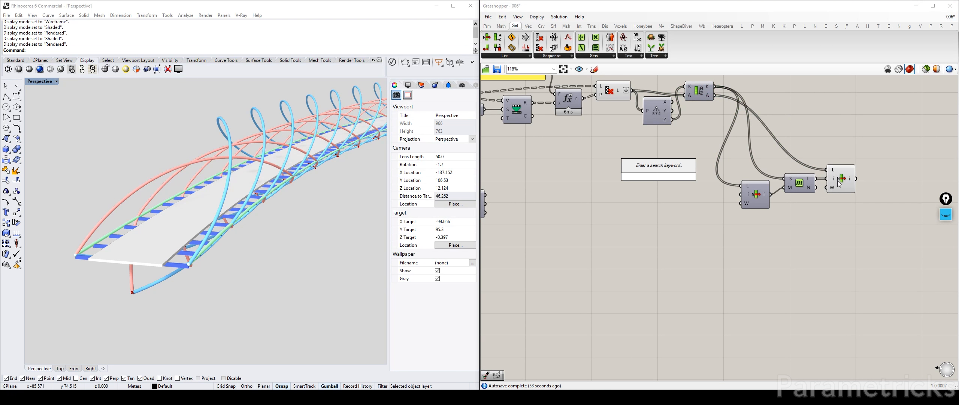
left_click_drag(838, 183, 795, 127)
left_click_drag(714, 86, 754, 136)
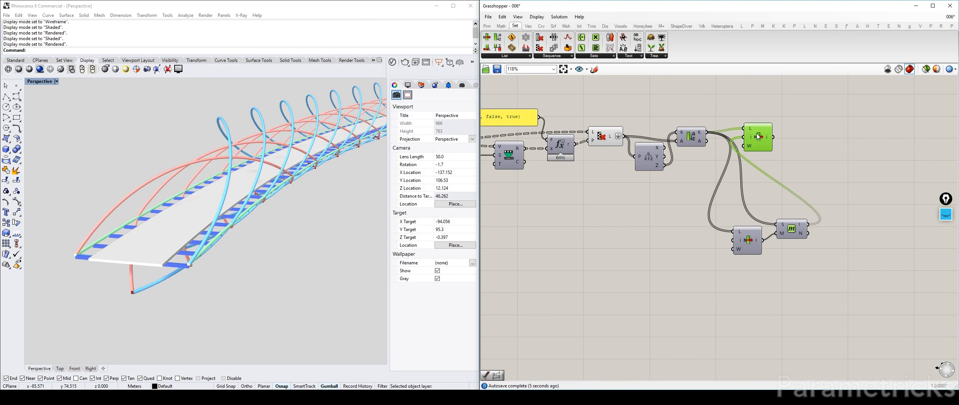
key("Delete")
left_click_drag(824, 187, 739, 244)
key("Delete")
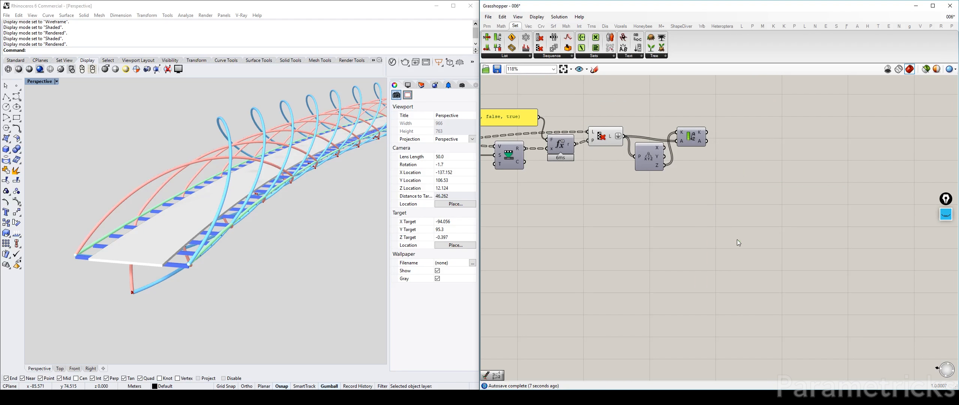
Step: Add a List Item component and feed it the sorted keys from Sort List as its list
double_click(700, 238)
type("item")
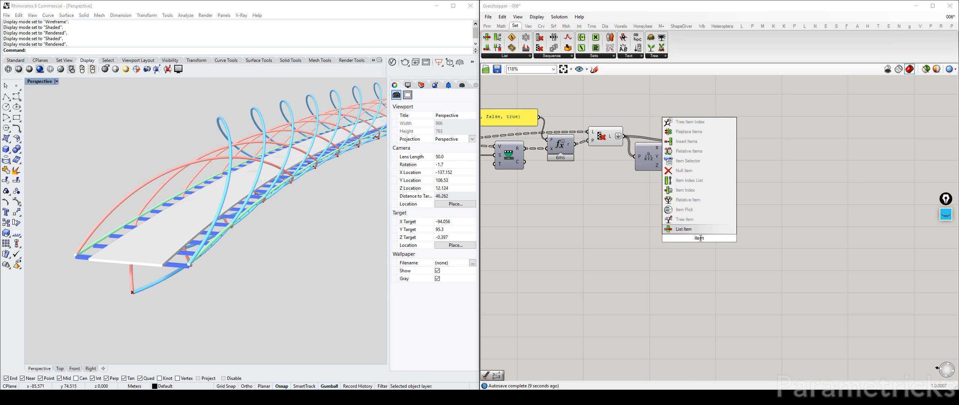
key("Return")
left_click_drag(706, 132, 744, 138)
Step: Add a Relative Differences component and feed it the lower Deconstruct's Z value and the List Item's output
right_click_drag(647, 228, 695, 215)
double_click(676, 221)
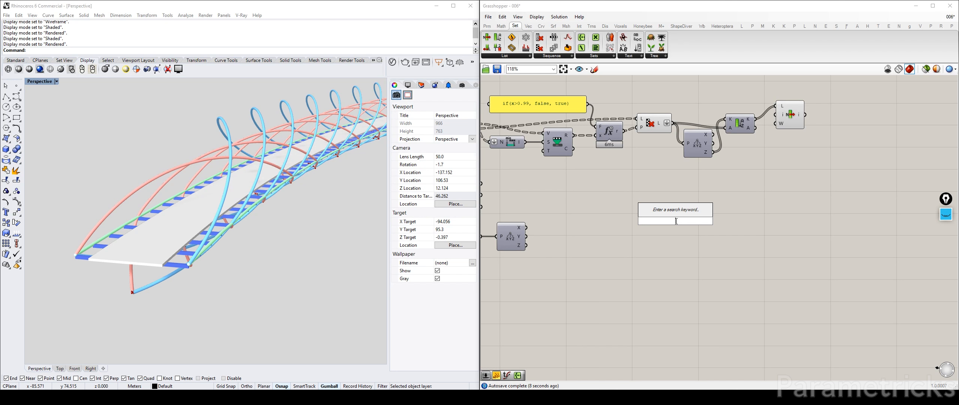
type("diffe")
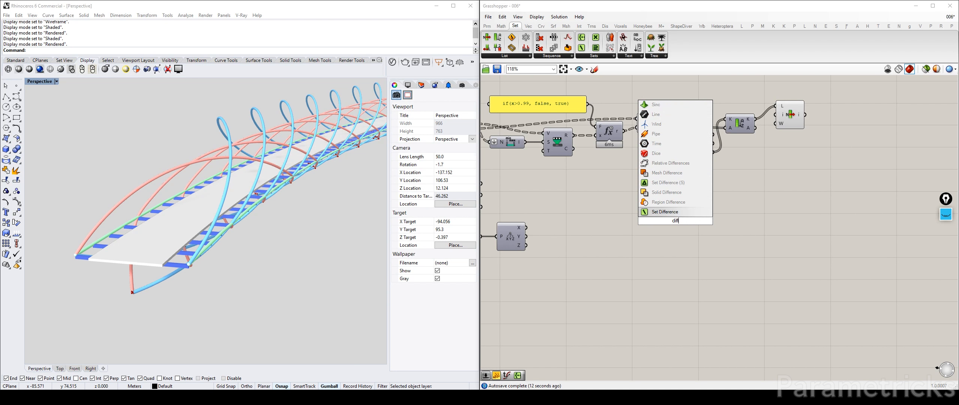
left_click(670, 162)
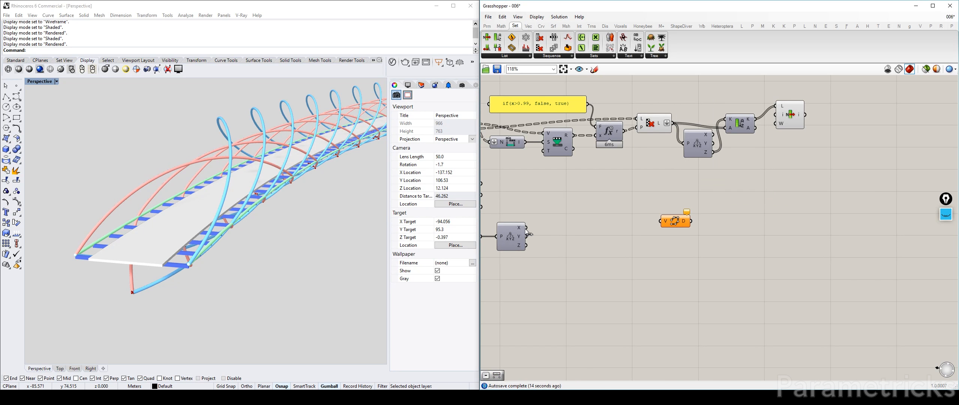
left_click_drag(526, 245, 827, 184)
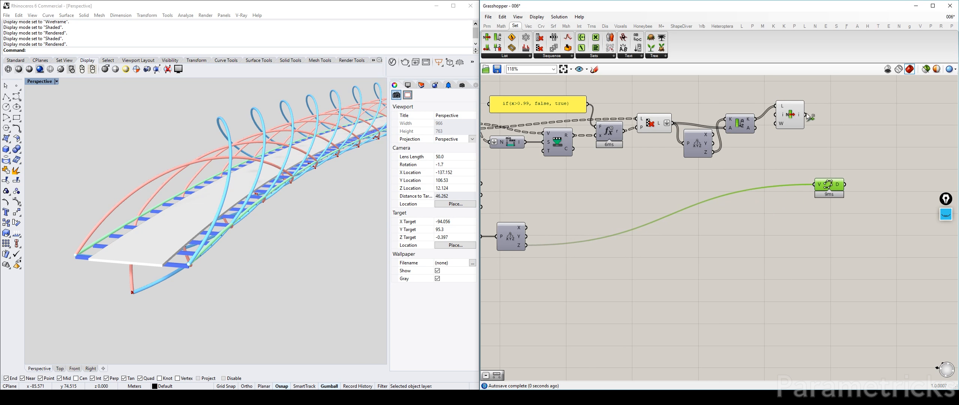
left_click_drag(520, 240, 522, 240)
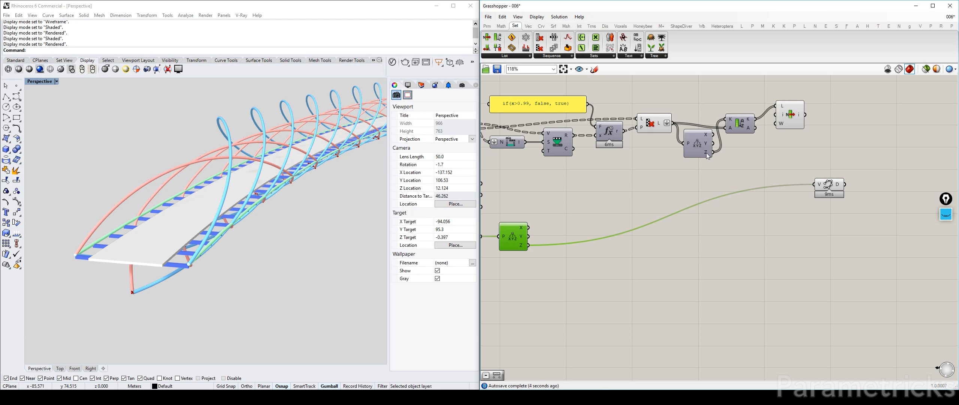
left_click_drag(805, 115, 665, 221)
Step: Show the output of the Relative Differences component in a new panel
double_click(710, 239)
type("panel")
key("Return")
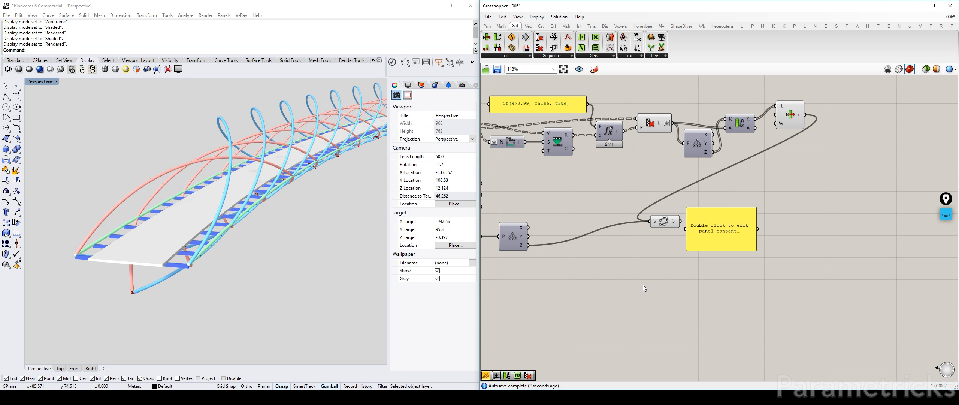
left_click_drag(683, 225, 680, 221)
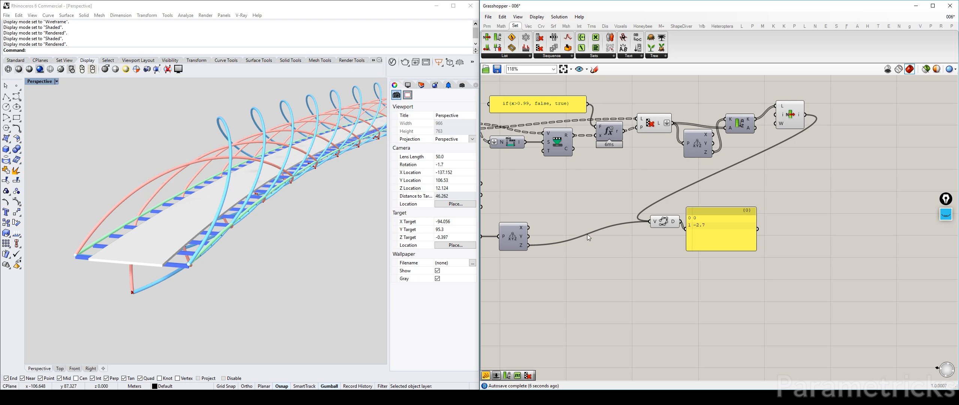
Step: Delete the panel and the Relative Differences component
left_click(701, 232)
key("Delete")
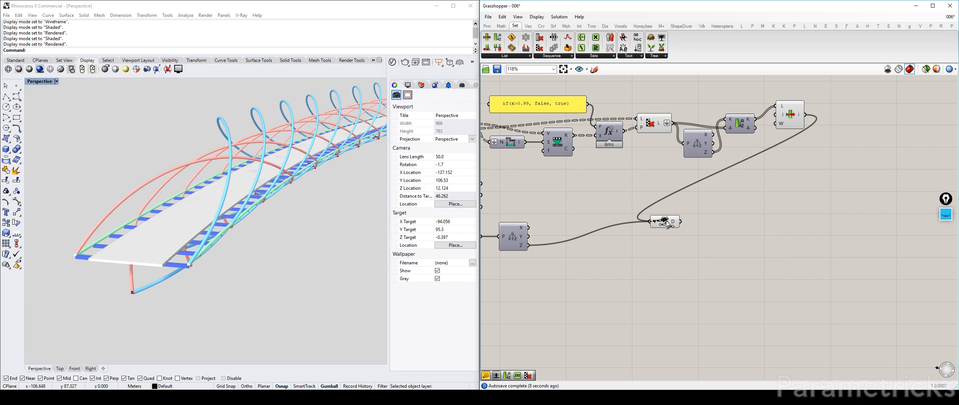
left_click_drag(662, 224, 762, 212)
key("Delete")
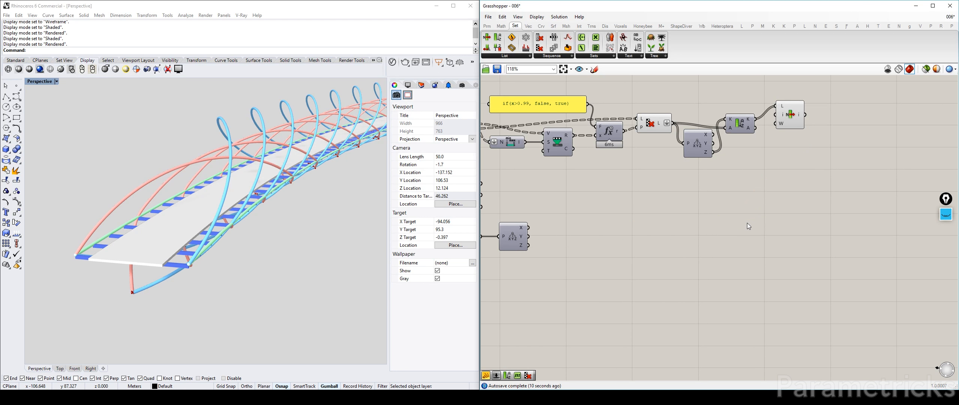
Step: Add an Evaluate component with the List Item's output as x and the lower Deconstruct's Z value as y
double_click(709, 234)
type("eval")
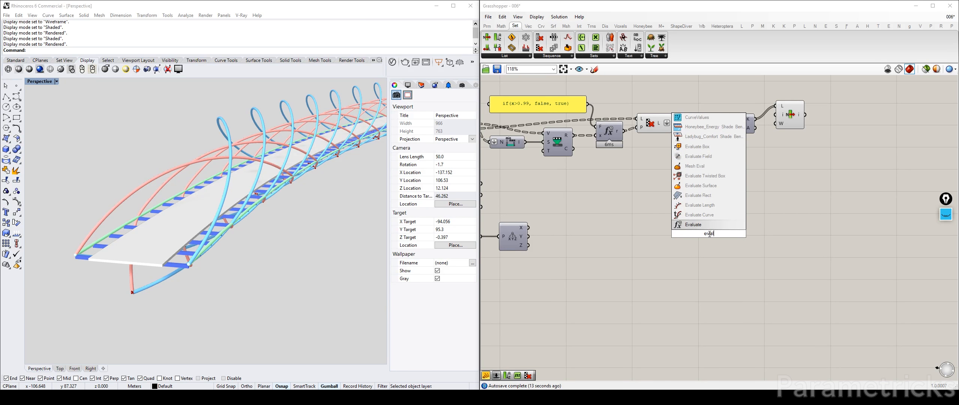
key("Return")
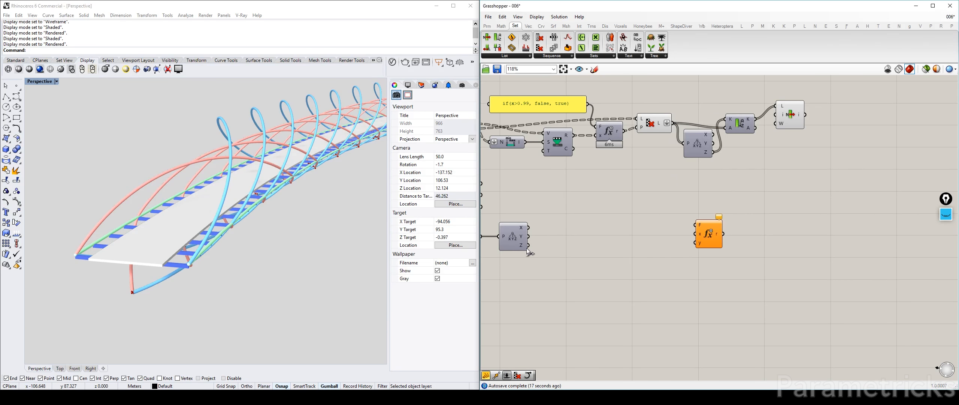
right_click_drag(529, 249, 571, 258)
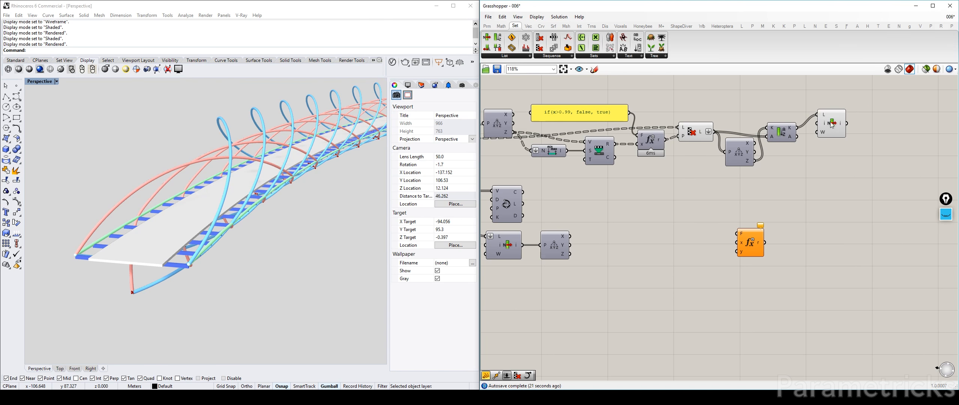
left_click_drag(832, 125, 737, 249)
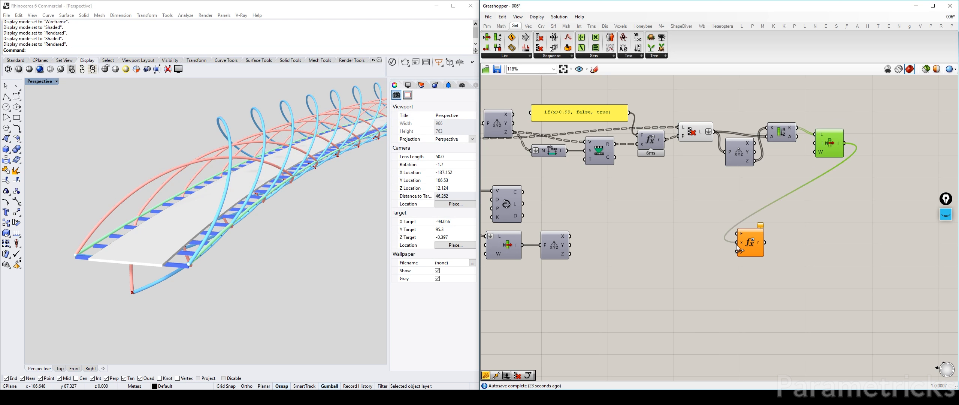
left_click_drag(570, 254, 887, 211)
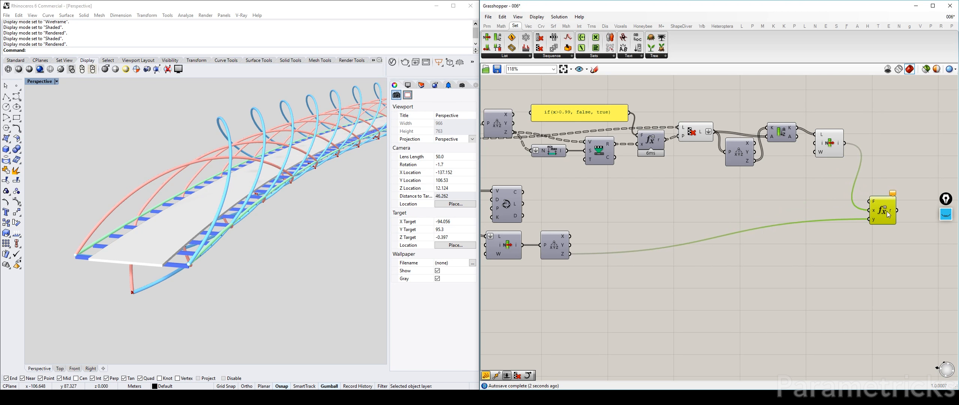
Step: Set the Evaluate component's expression to abs(x)-abs(y)
right_click(870, 202)
left_click(892, 282)
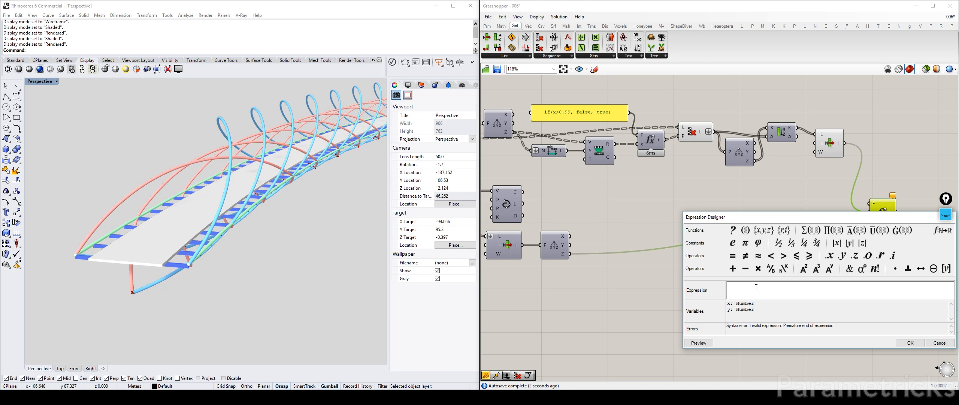
type("abs (x)")
left_click_drag(731, 221, 563, 225)
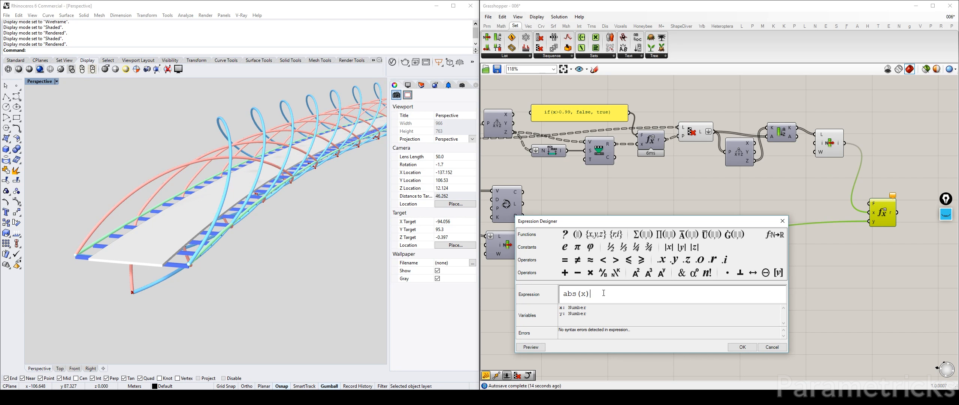
type("-abs(y)")
left_click(742, 347)
right_click_drag(770, 257, 683, 233)
Step: Check the Evaluate result in a temporary panel and delete the panel
left_click(743, 129)
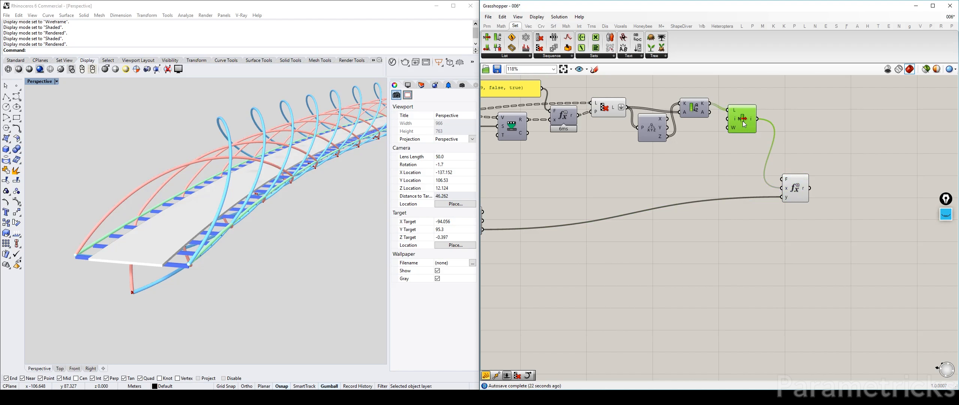
double_click(669, 262)
type("\"")
key("Return")
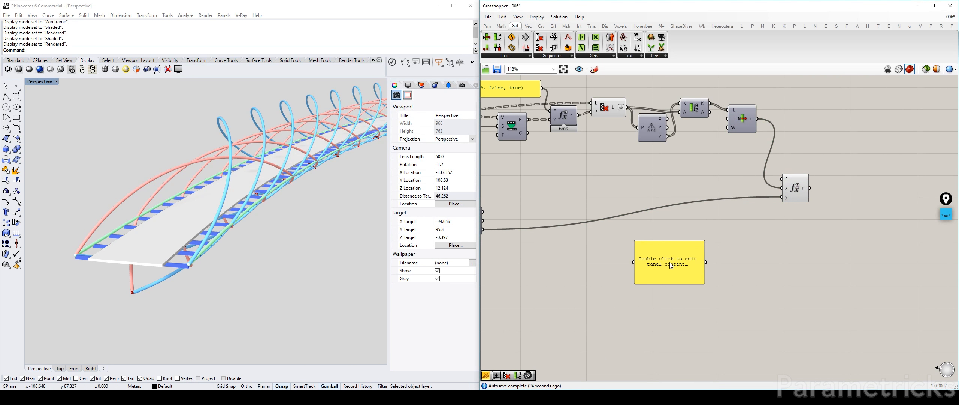
left_click_drag(809, 188, 634, 262)
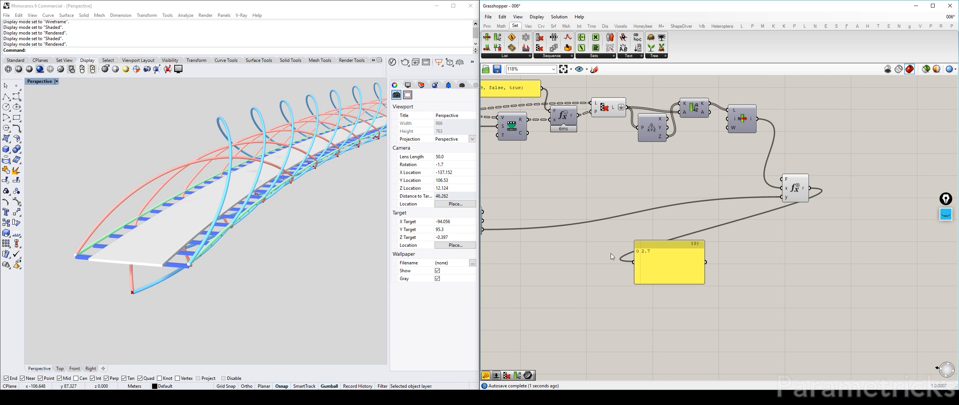
left_click(669, 260)
key("Delete")
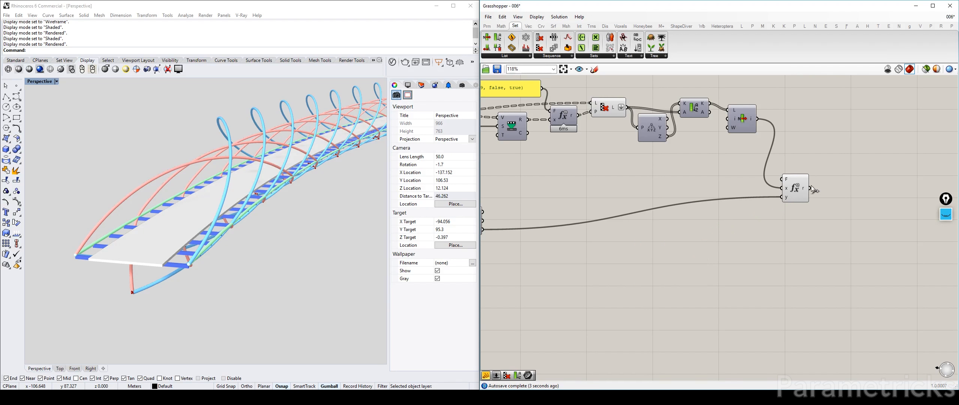
right_click(804, 190)
left_click_drag(799, 186, 814, 192)
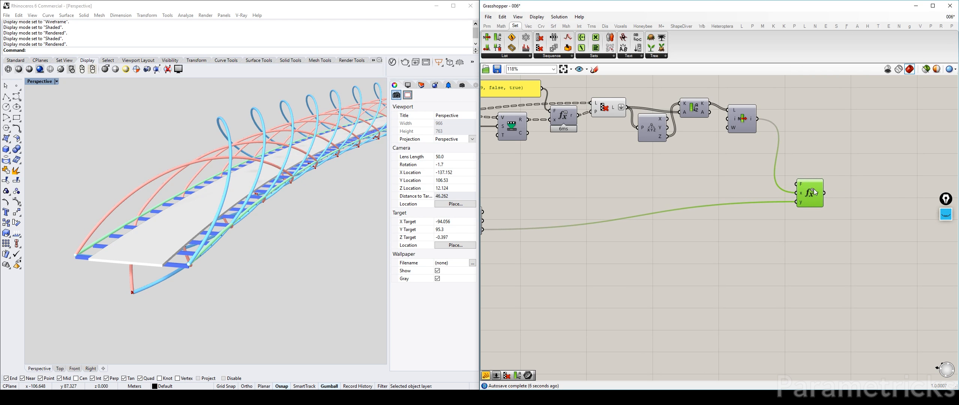
left_click(747, 116)
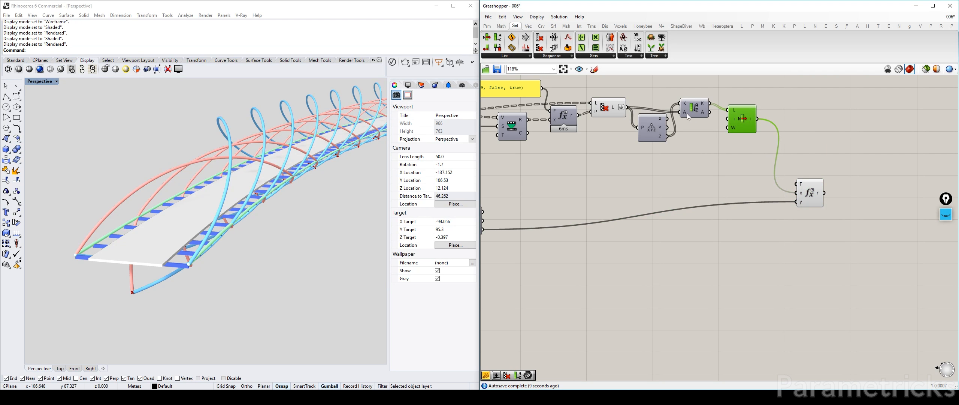
left_click_drag(696, 109, 698, 103)
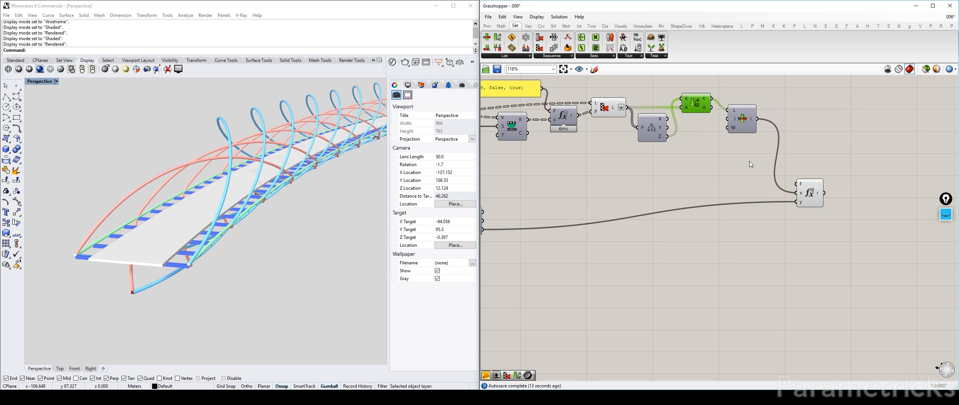
right_click_drag(703, 177, 739, 184)
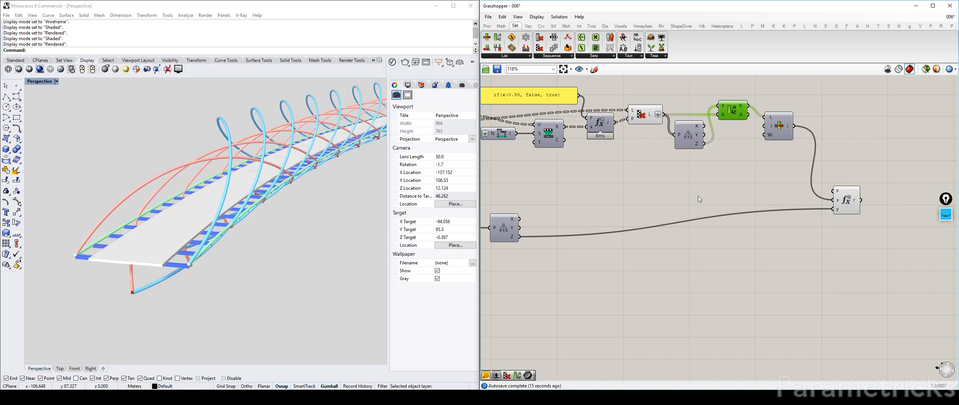
Step: Try swapping the Evaluate component's x and y inputs, check its result, and restore the original wiring
left_click_drag(794, 127, 833, 208)
mouse_move(854, 199)
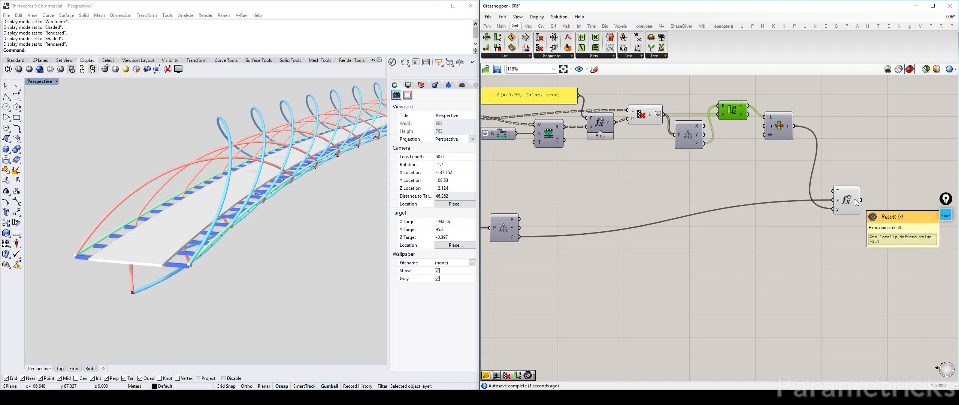
left_click_drag(794, 127, 832, 208)
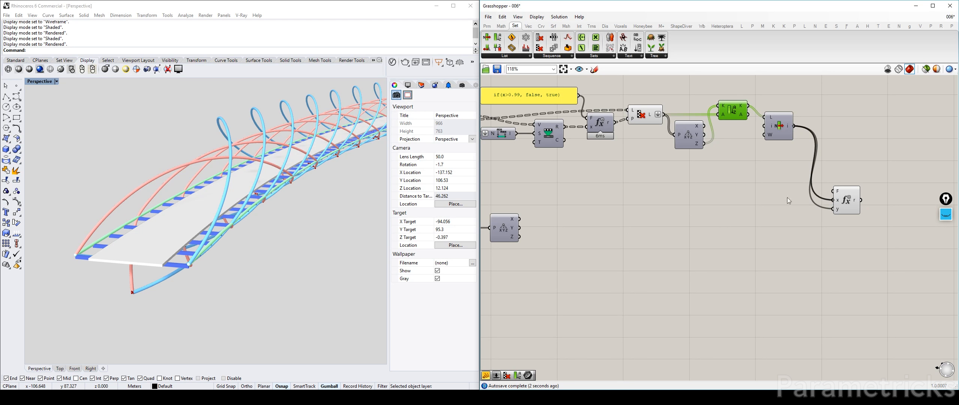
left_click_drag(520, 236, 832, 209)
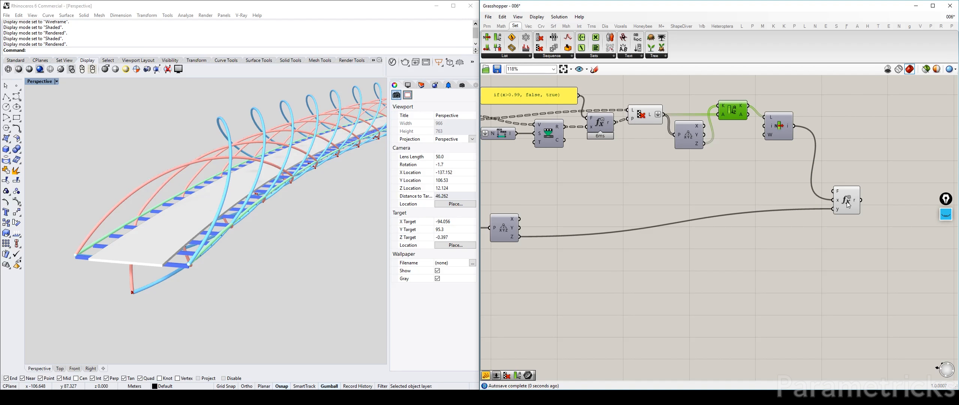
left_click(847, 204)
left_click(689, 134)
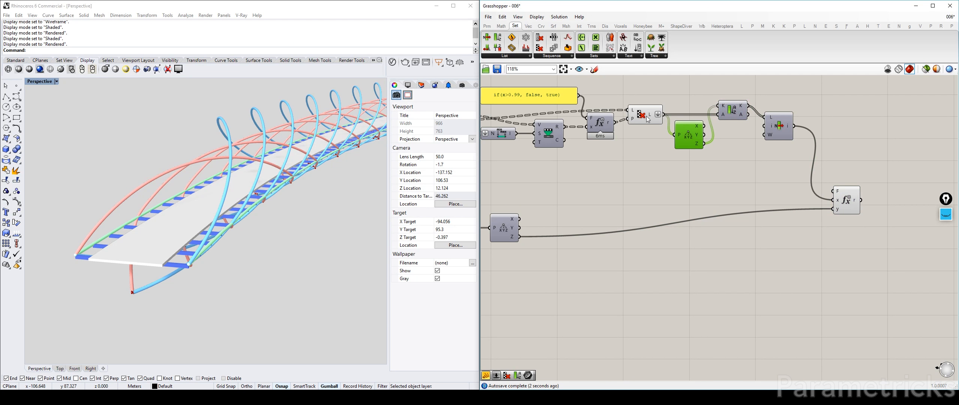
left_click(648, 115)
left_click(745, 143)
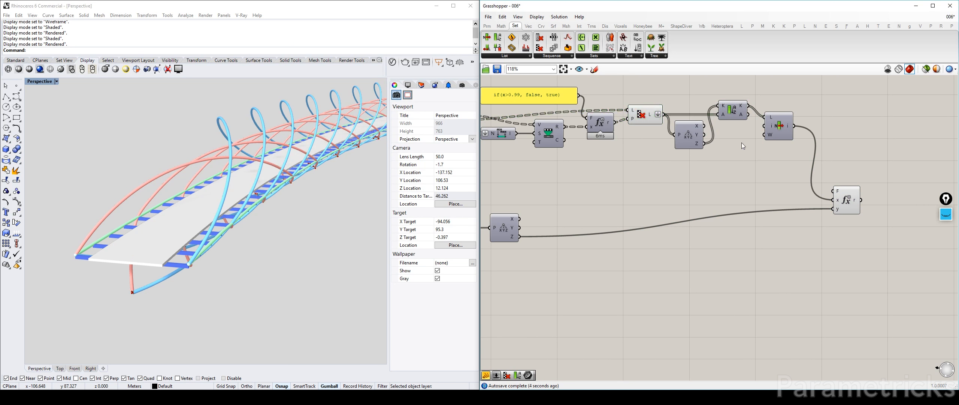
Step: Add a Move component beyond the Evaluate component and feed it the Interpolate curve as geometry
right_click_drag(736, 214, 777, 217)
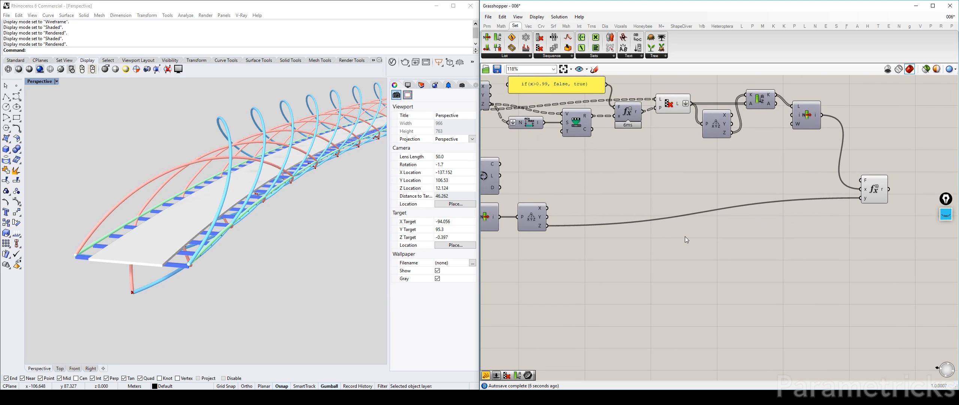
double_click(685, 236)
type("move")
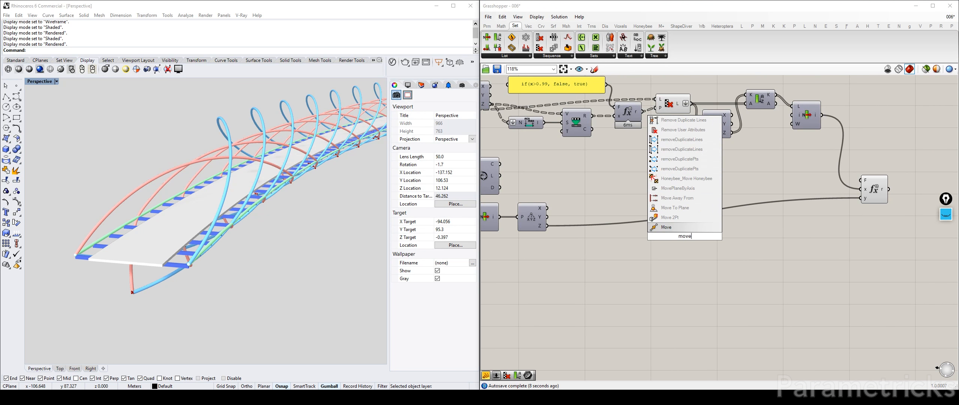
key("Return")
scroll(616, 187, "down", 3)
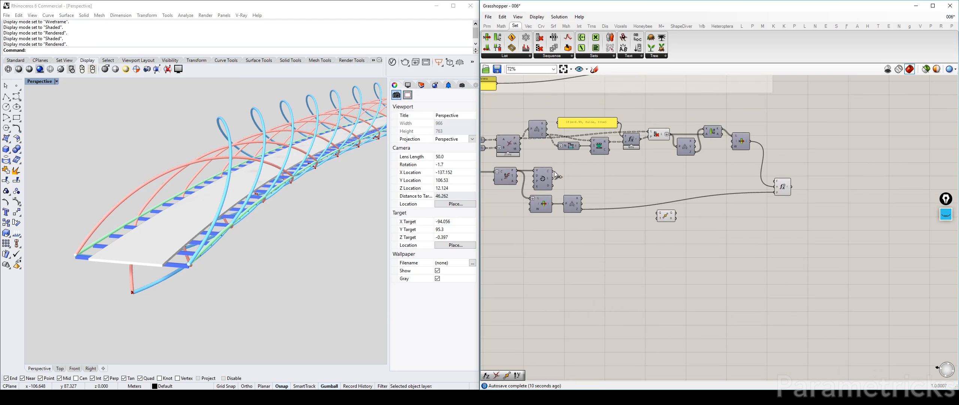
left_click_drag(552, 171, 824, 175)
scroll(821, 171, "up", 3)
Step: Add a Unit Z component between the Evaluate and Move components and space the three apart
double_click(786, 131)
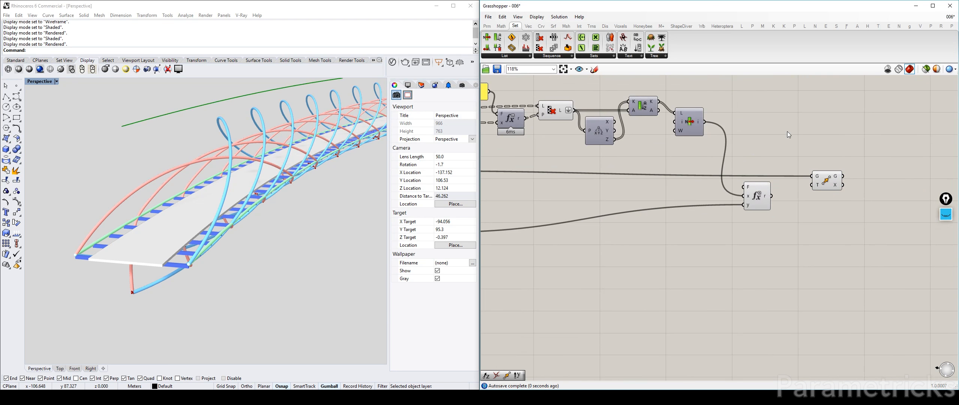
type("z")
key("Return")
left_click_drag(788, 133, 738, 175)
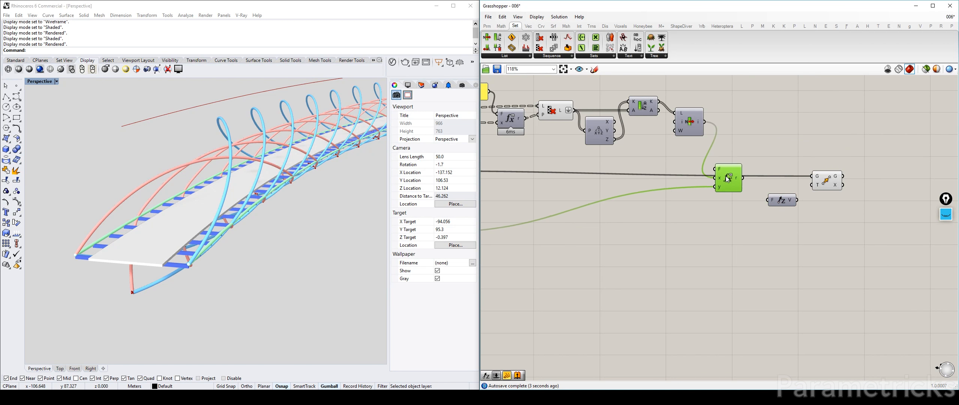
scroll(739, 179, "up", 2)
right_click_drag(711, 186, 581, 198)
left_click_drag(731, 193, 756, 170)
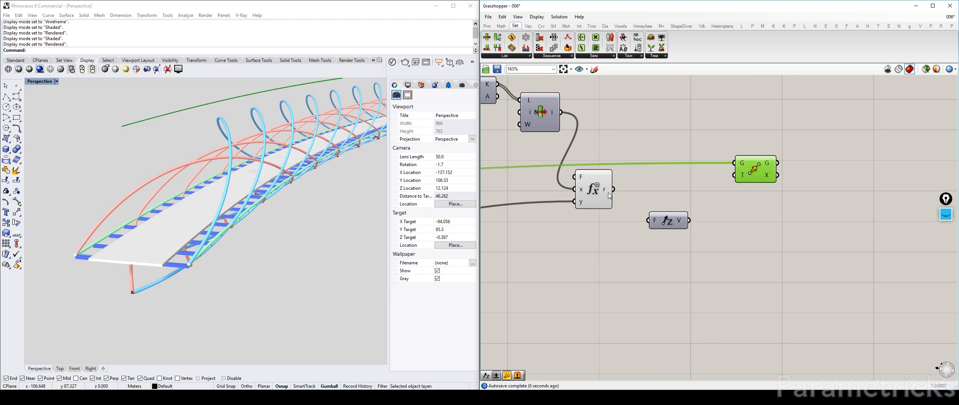
right_click(655, 219)
mouse_move(689, 292)
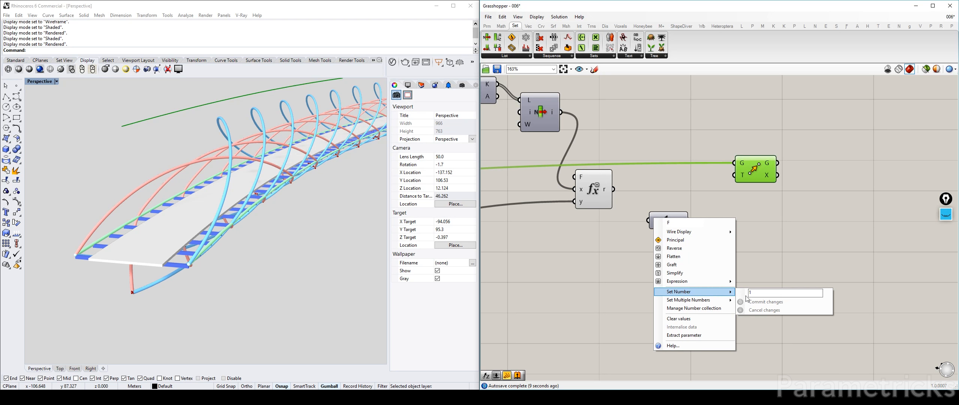
left_click_drag(755, 293, 742, 292)
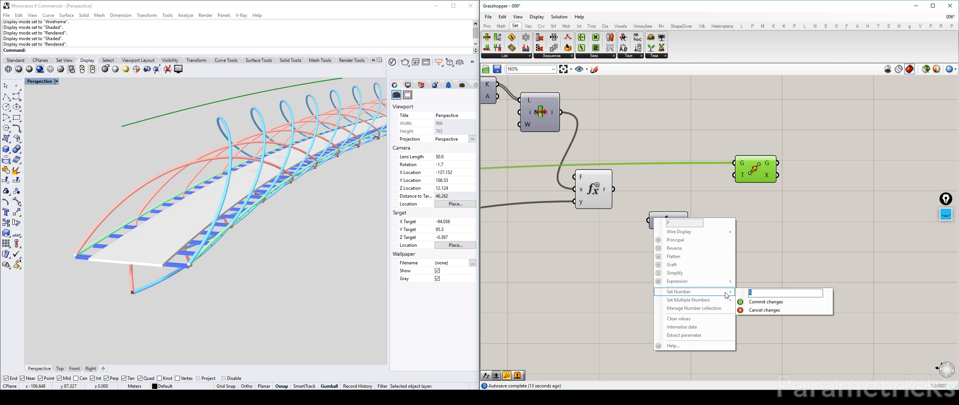
left_click(665, 195)
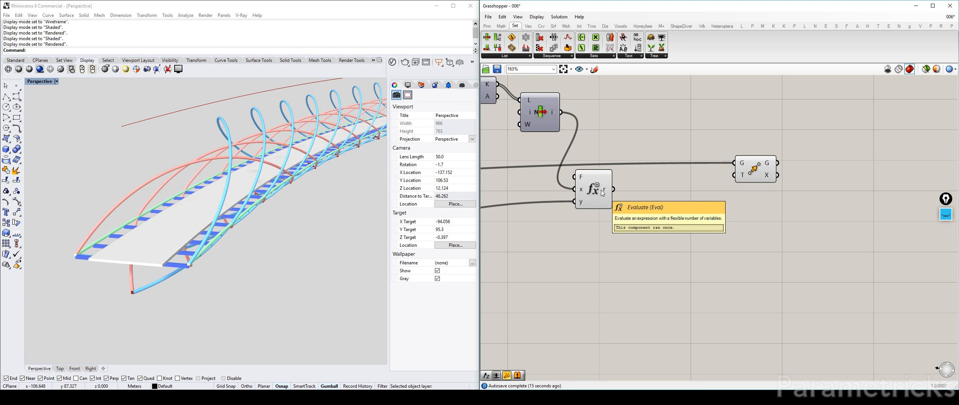
Step: Connect the Evaluate result to the Unit Z factor and the Unit Z vector to the Move component's T input, and align Unit Z
left_click_drag(614, 189, 648, 220)
left_click_drag(689, 220, 734, 175)
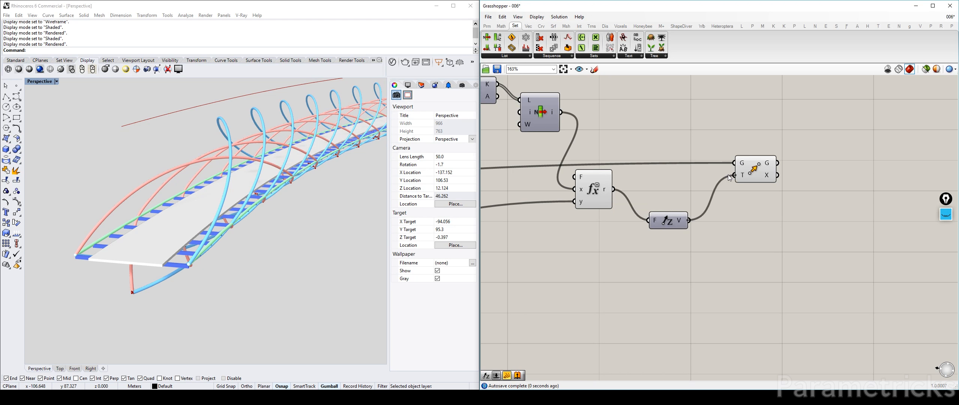
left_click(747, 176)
right_click_drag(224, 216, 219, 204)
left_click_drag(679, 220, 678, 189)
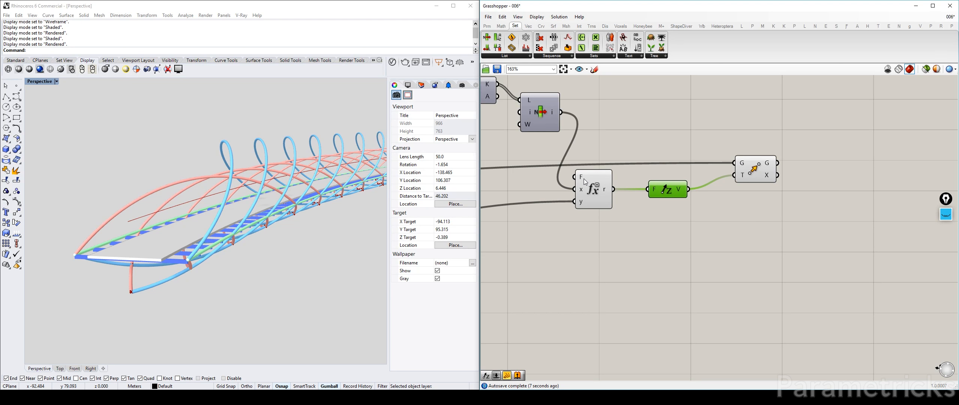
Step: Add a Number parameter between Evaluate and Unit Z and feed it the Evaluate result
double_click(643, 223)
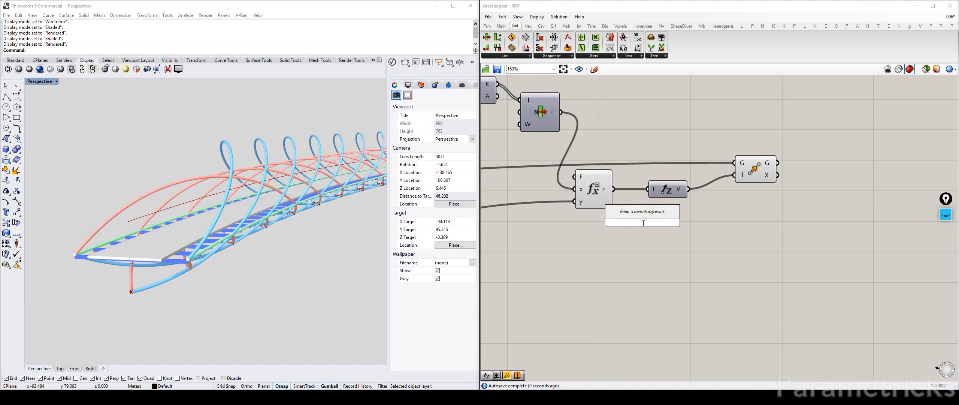
type("number")
left_click(630, 215)
left_click(586, 195)
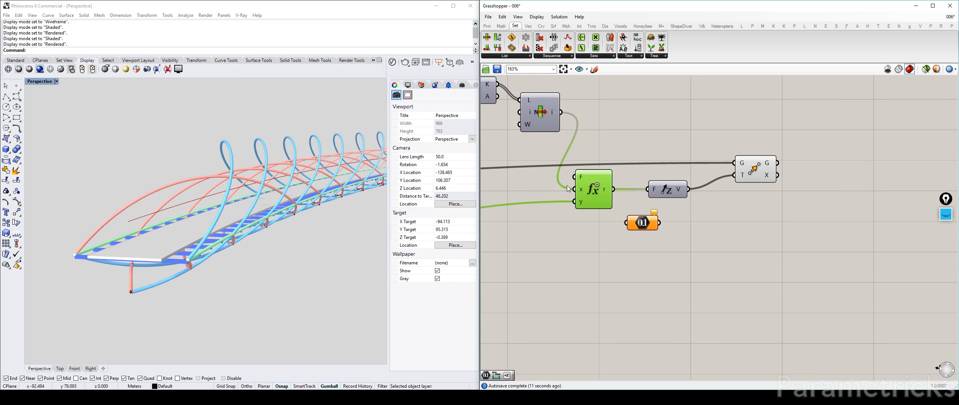
left_click_drag(567, 185, 554, 190)
left_click_drag(671, 189, 684, 187)
left_click_drag(637, 222, 617, 201)
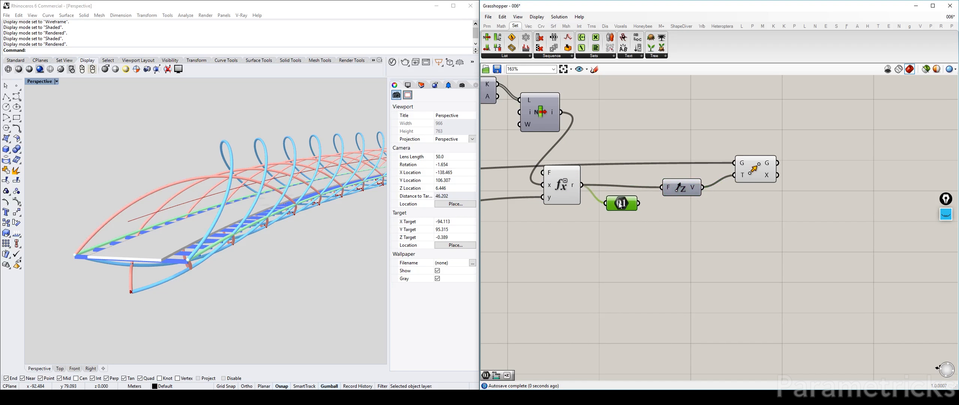
Step: Give the Number parameter the expression abs(x) and route it into the Unit Z factor input
right_click(616, 201)
mouse_move(651, 275)
left_click(740, 284)
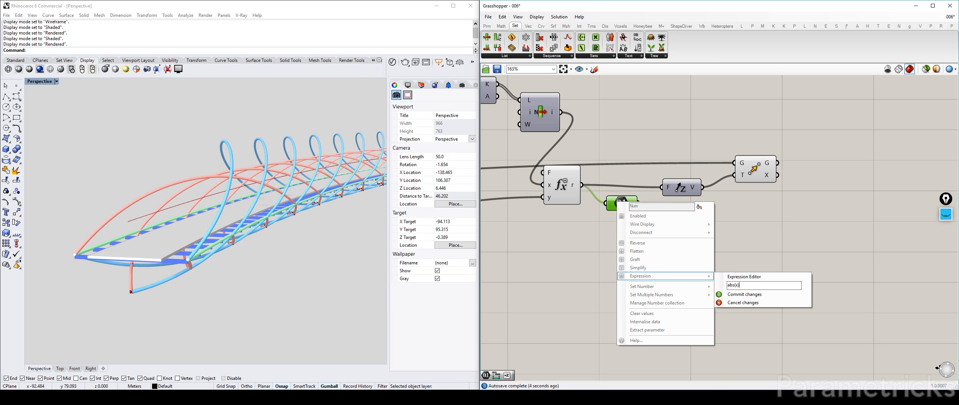
left_click(743, 293)
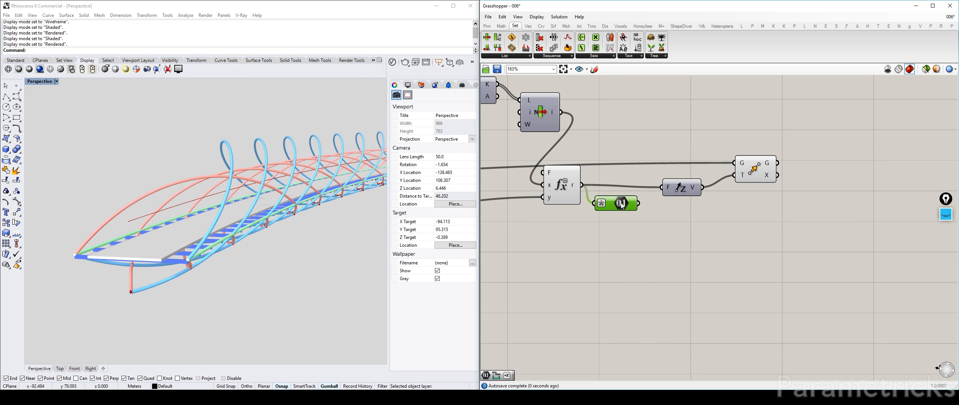
left_click_drag(621, 204, 625, 199)
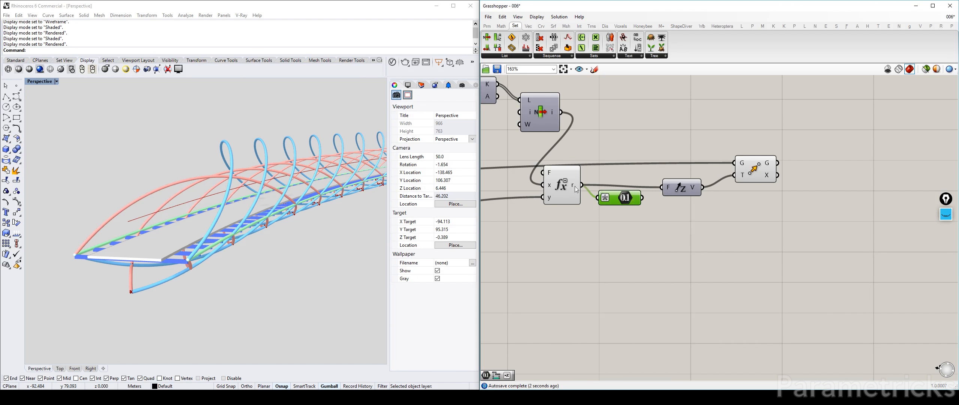
left_click_drag(615, 200, 617, 186)
Step: Add an expression to the Unit Z factor input that flips the curve's move downward
right_click(669, 187)
mouse_move(716, 260)
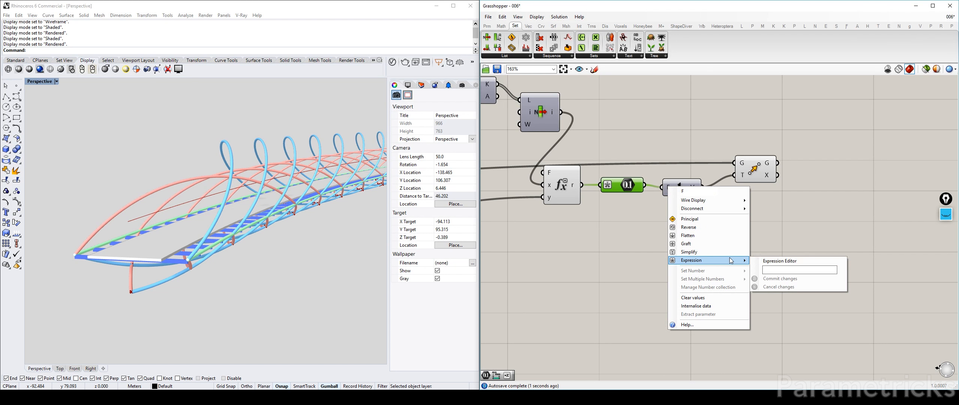
left_click(779, 279)
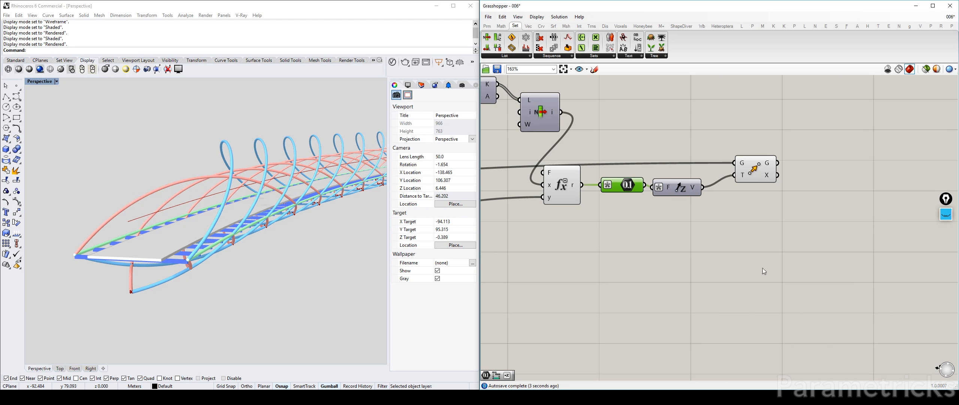
left_click_drag(624, 186, 611, 215)
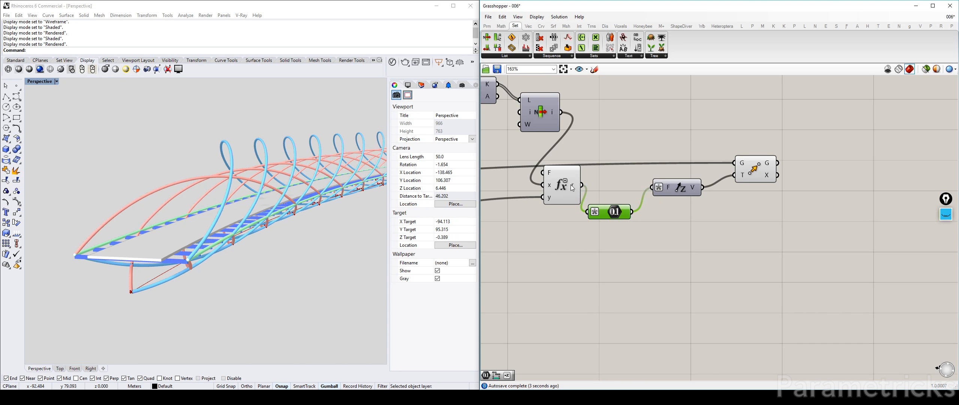
mouse_move(570, 185)
Step: Rearrange the Evaluate, Number, Unit Z and Move components into a compact row
left_click_drag(546, 124, 536, 108)
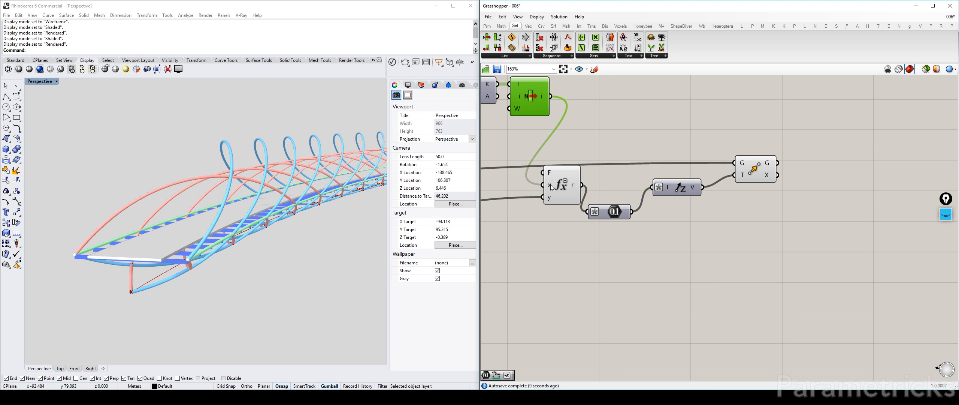
left_click_drag(773, 125, 570, 212)
left_click_drag(569, 182, 603, 182)
left_click(637, 198)
left_click_drag(653, 216, 702, 188)
left_click_drag(796, 164, 781, 153)
Step: Highlight the culled points in the viewport and turn off the Evaluate component's preview
scroll(781, 154, "down", 3)
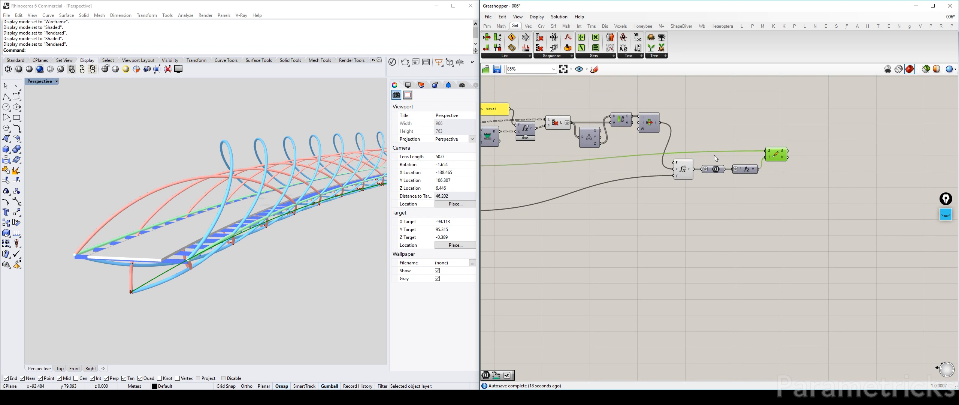
left_click(556, 123)
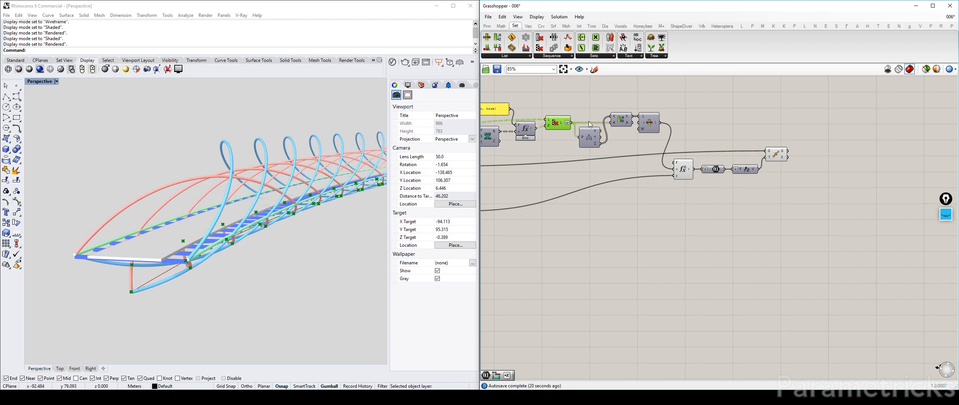
left_click(748, 97)
right_click_drag(724, 173, 626, 176)
scroll(615, 175, "up", 2)
left_click(571, 166)
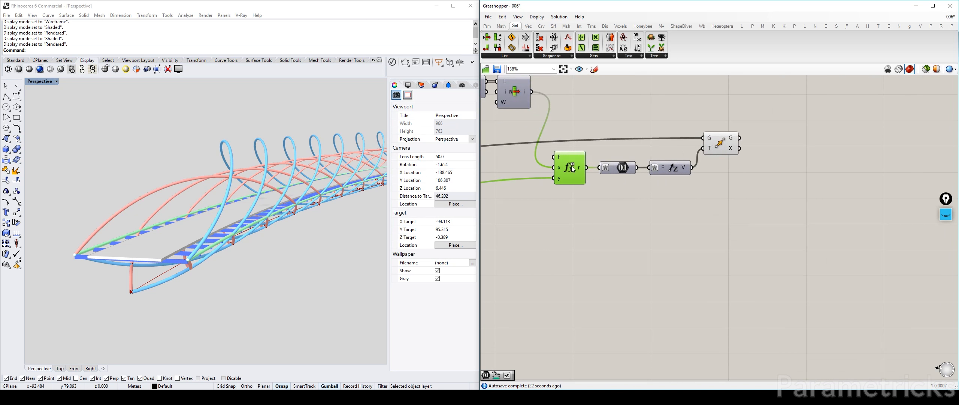
left_click(635, 221)
Step: Look over the whole underside curve definition and its result on the bridge
scroll(746, 150, "down", 3)
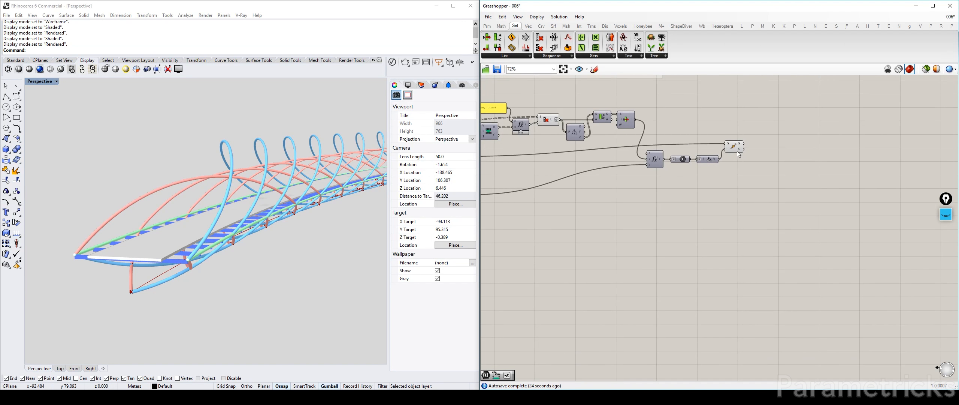
scroll(749, 139, "down", 2)
right_click_drag(749, 140, 731, 184)
scroll(733, 184, "down", 4)
scroll(738, 173, "up", 3)
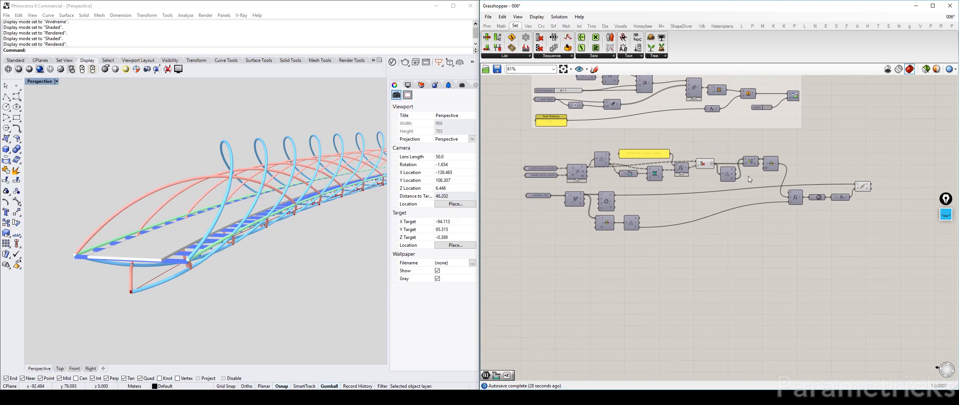
right_click_drag(895, 185, 745, 173)
scroll(745, 173, "up", 3)
left_click(692, 181)
scroll(693, 182, "up", 3)
left_click(695, 134)
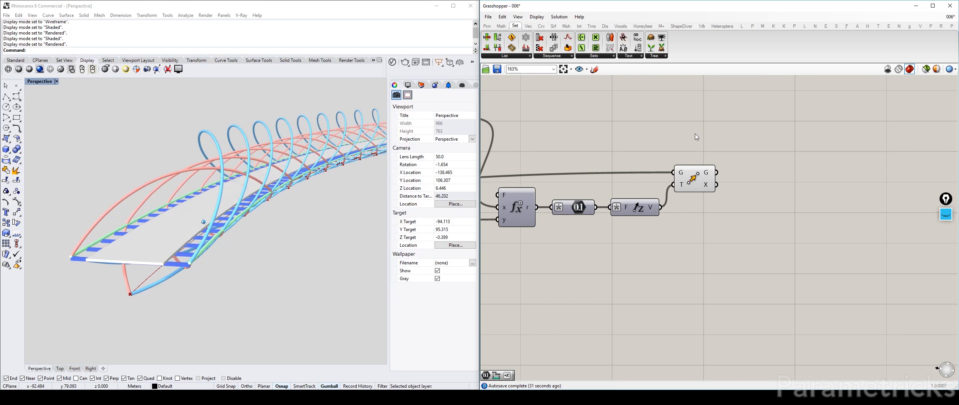
Step: Examine the moved curve against the lowest underside points by highlighting the Move component's output
left_click(695, 171)
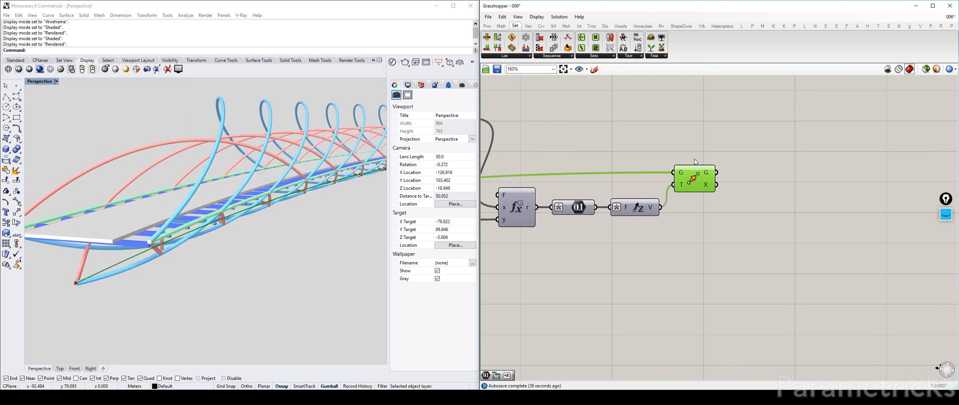
left_click_drag(701, 174, 703, 183)
left_click(691, 138)
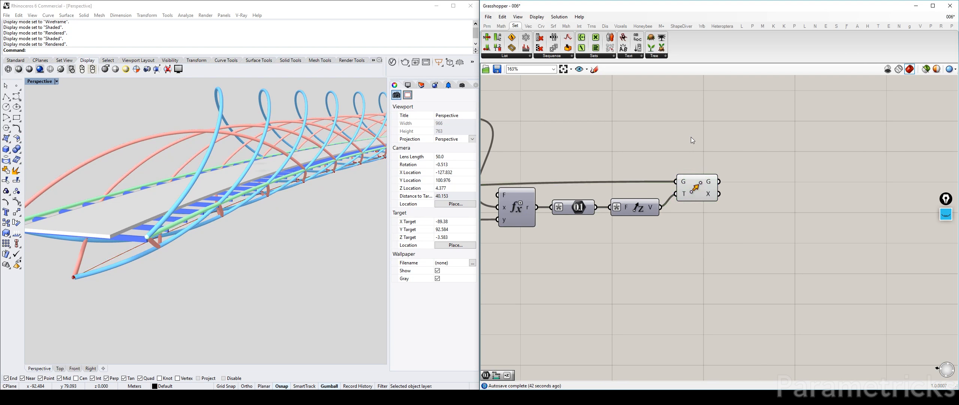
scroll(712, 157, "up", 4)
left_click(632, 189)
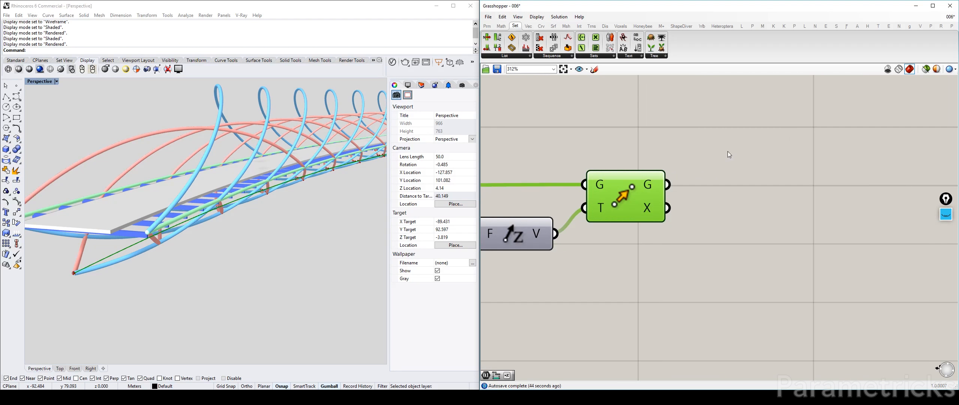
left_click(727, 151)
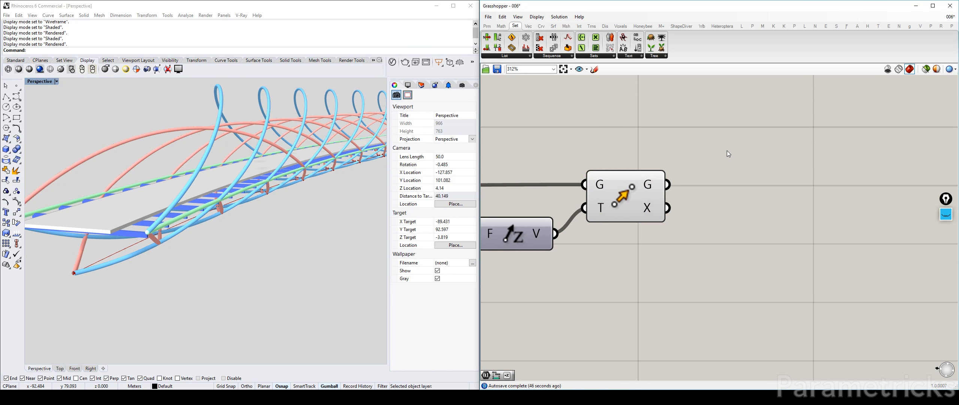
left_click_drag(641, 186, 651, 187)
left_click(562, 144)
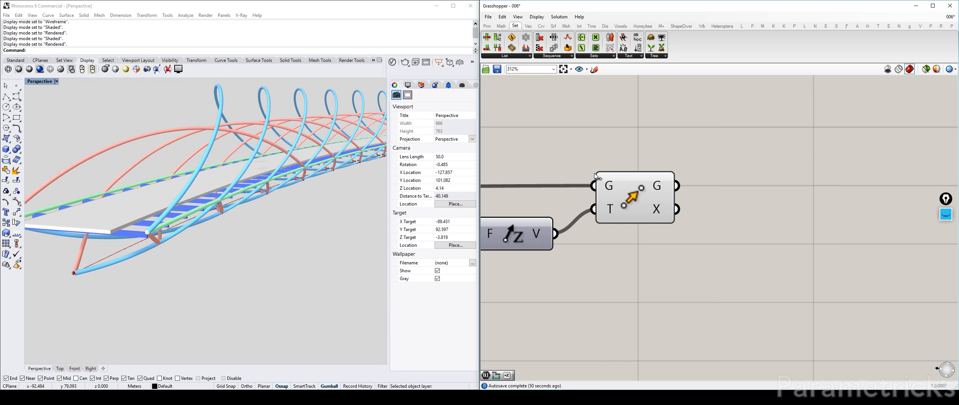
left_click(637, 192)
scroll(638, 190, "down", 3)
left_click(634, 165)
left_click(641, 193)
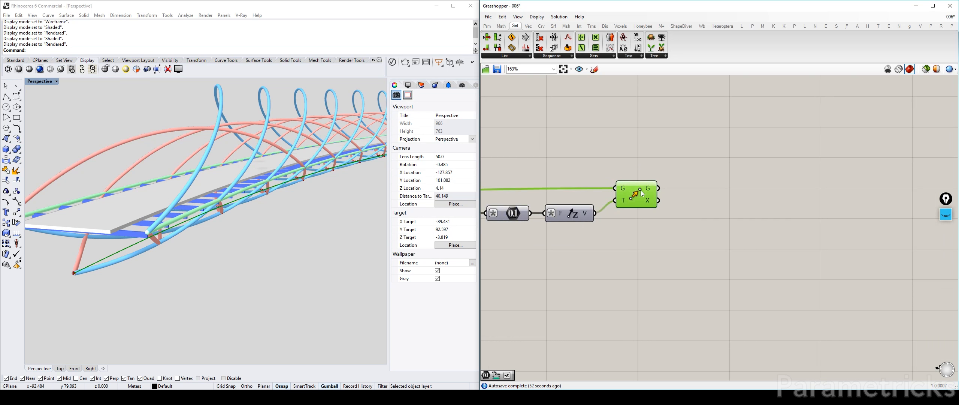
left_click(627, 178)
scroll(507, 164, "down", 2)
right_click_drag(508, 164, 624, 155)
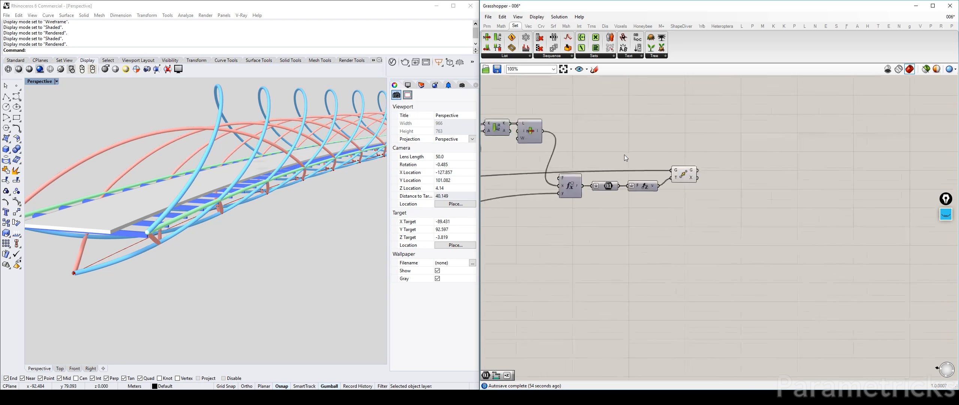
Step: Add a panel containing 45 below the Move component and shrink it to fit its content
right_click_drag(733, 184, 580, 175)
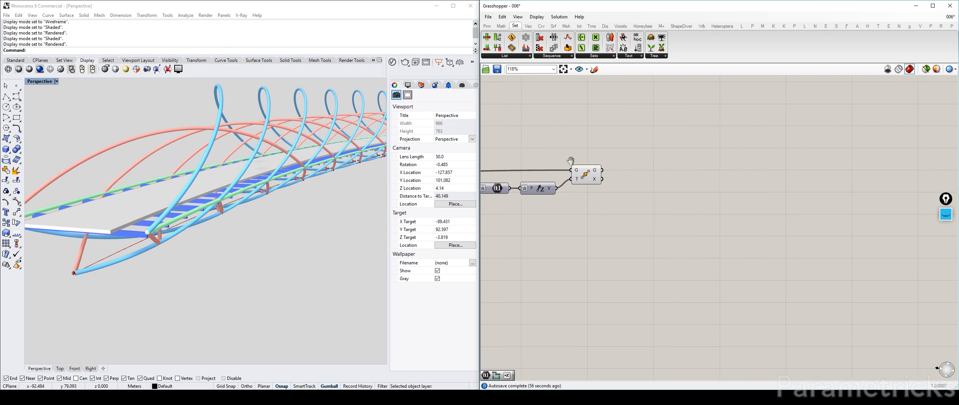
left_click(576, 175)
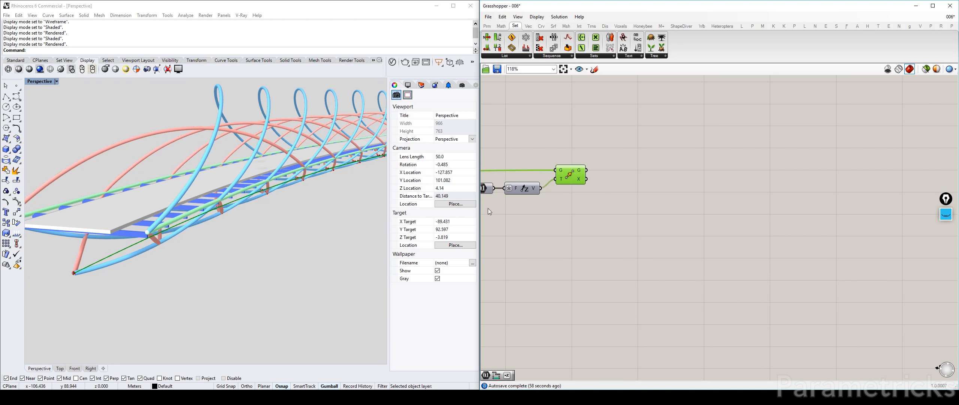
double_click(585, 210)
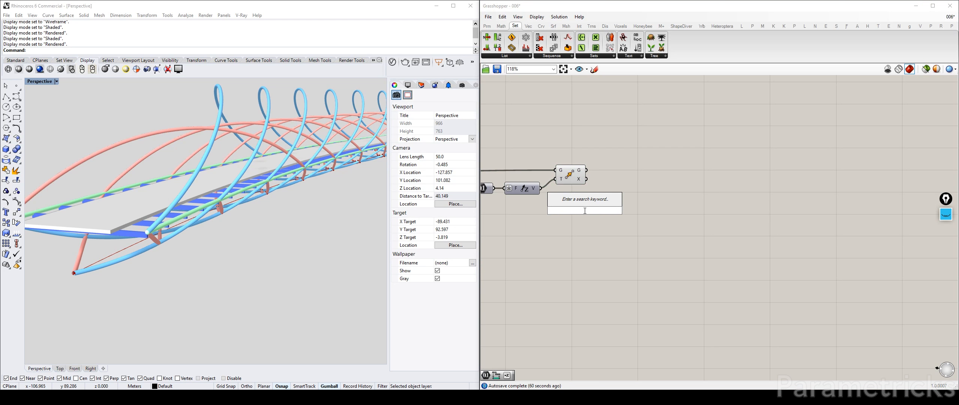
type("panel")
key("Return")
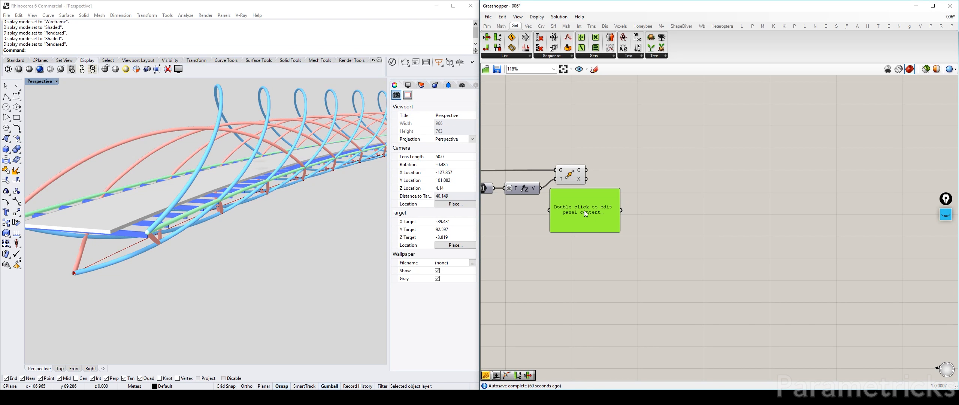
double_click(585, 210)
type(".45")
key("ctrl+Return")
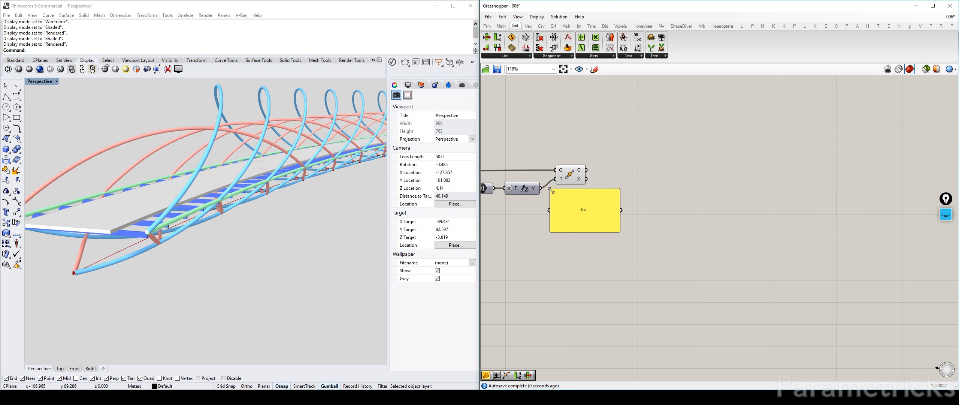
left_click_drag(550, 189, 575, 212)
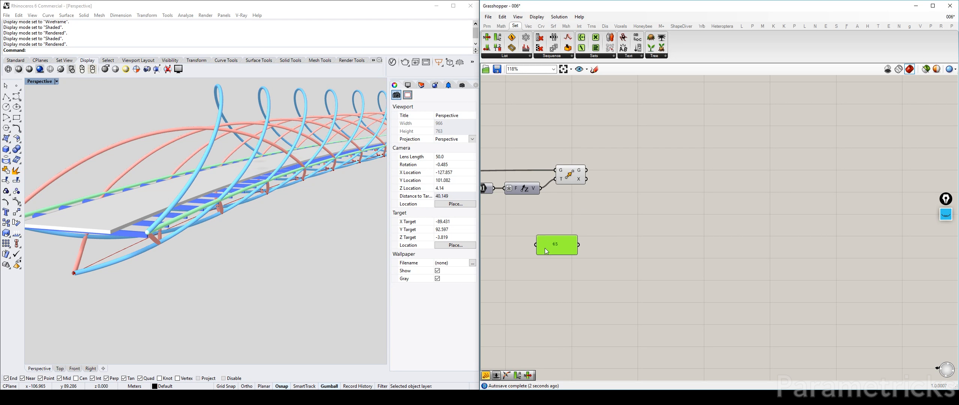
Step: Title the new panel "Start/End Distance" and reposition it beneath the Move component
scroll(553, 243, "up", 3)
right_click(552, 243)
type("Start/E")
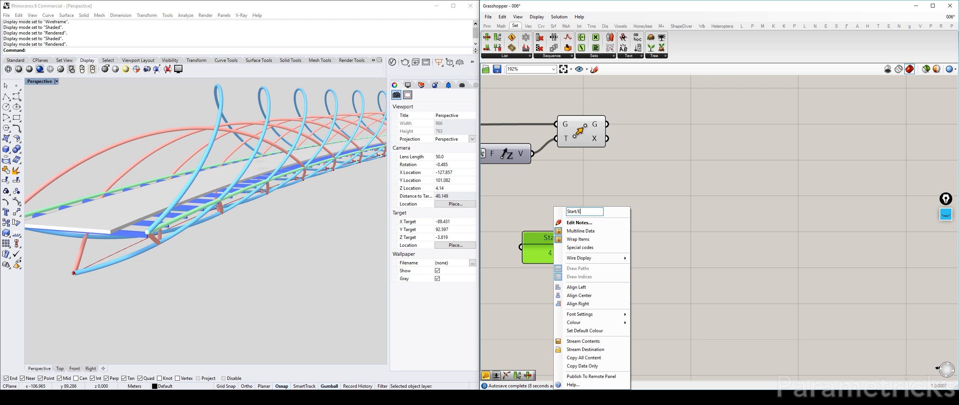
type("nd Distance")
left_click(629, 178)
scroll(612, 225, "down", 4)
right_click_drag(613, 226, 726, 183)
left_click_drag(680, 198, 652, 189)
Step: Duplicate the relayed Total Bridge Length parameter in the main input group
scroll(652, 189, "up", 2)
scroll(656, 194, "down", 8)
right_click_drag(586, 201, 738, 173)
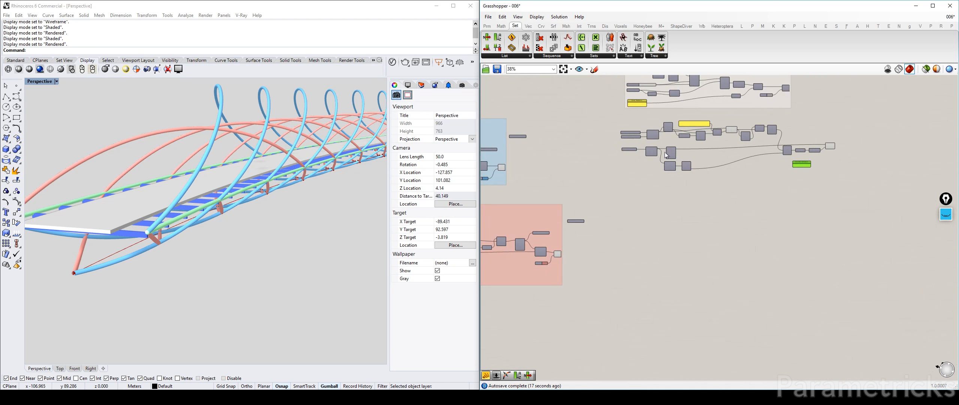
right_click_drag(602, 146, 766, 130)
scroll(622, 148, "down", 4)
right_click_drag(490, 134, 712, 146)
scroll(657, 103, "up", 11)
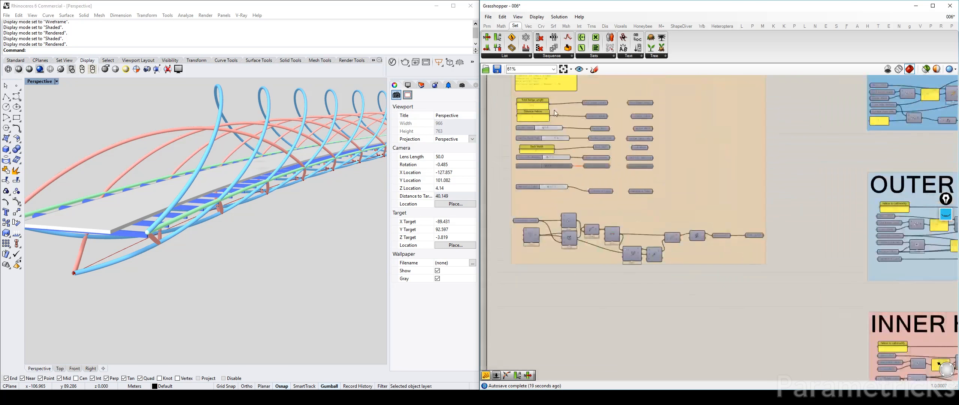
left_click_drag(721, 96, 830, 132, "alt")
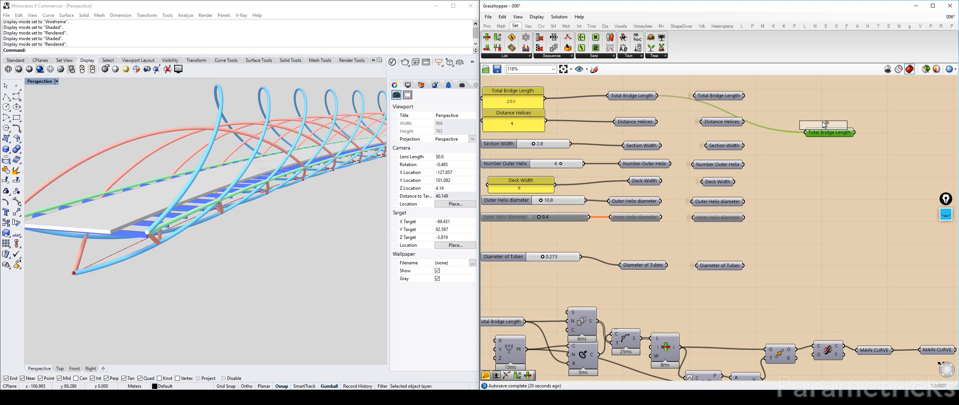
Step: Bring the Total Bridge Length copy over to the free area below the underside curve definition
scroll(830, 131, "down", 3)
right_click_drag(829, 131, 609, 131)
left_click_drag(606, 131, 805, 224)
scroll(805, 223, "down", 6)
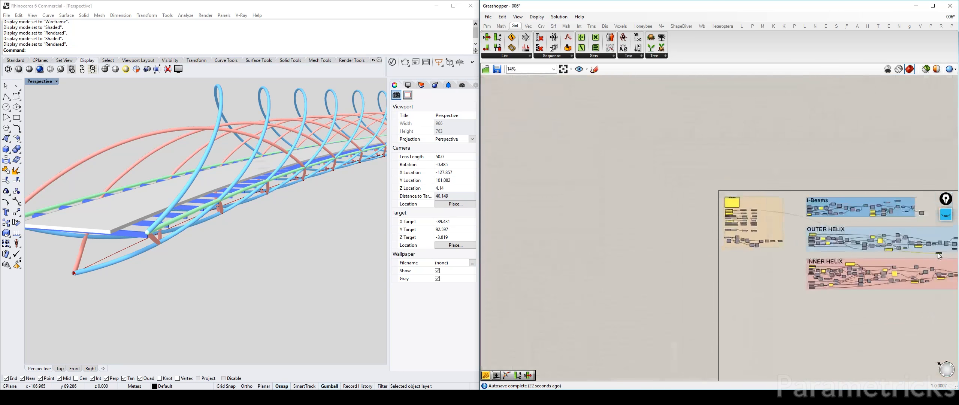
right_click_drag(805, 223, 495, 209)
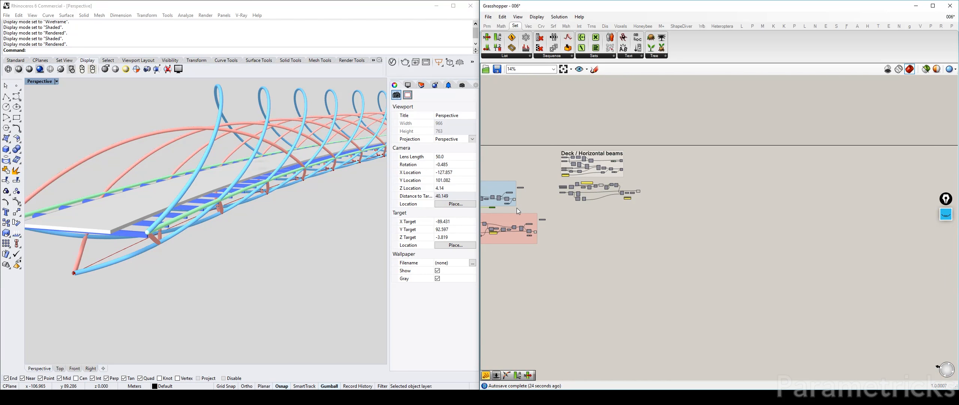
scroll(568, 201, "up", 8)
scroll(583, 205, "up", 4)
key("ctrl+v")
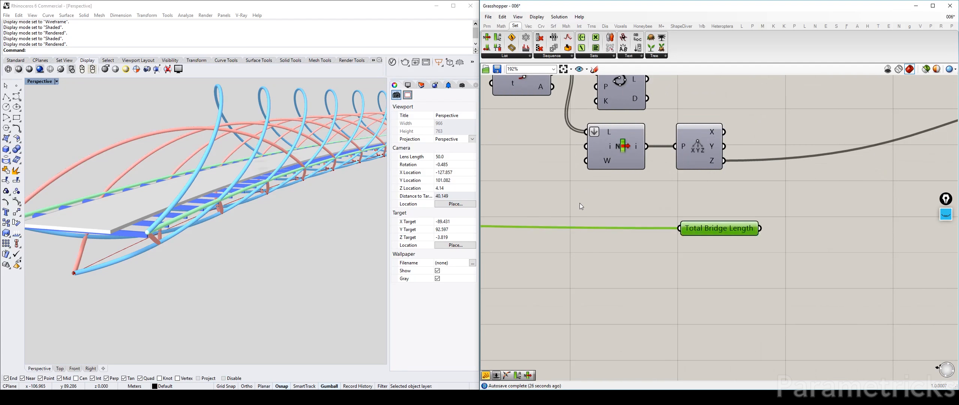
left_click_drag(715, 229, 603, 216)
Step: Place the Total Bridge Length parameter and the Start/End Distance panel together at the start of the new row
scroll(568, 208, "down", 6)
right_click_drag(540, 222, 648, 212)
scroll(649, 212, "up", 2)
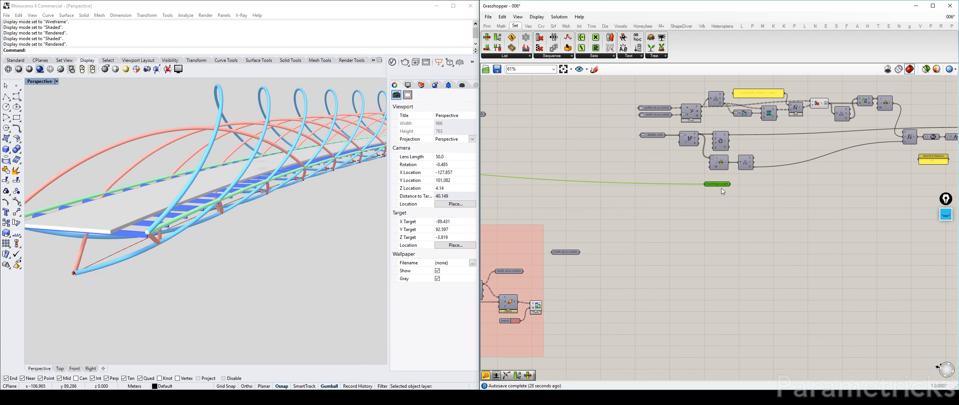
left_click_drag(721, 185, 664, 179)
right_click_drag(860, 187, 744, 184)
left_click_drag(816, 162, 523, 183)
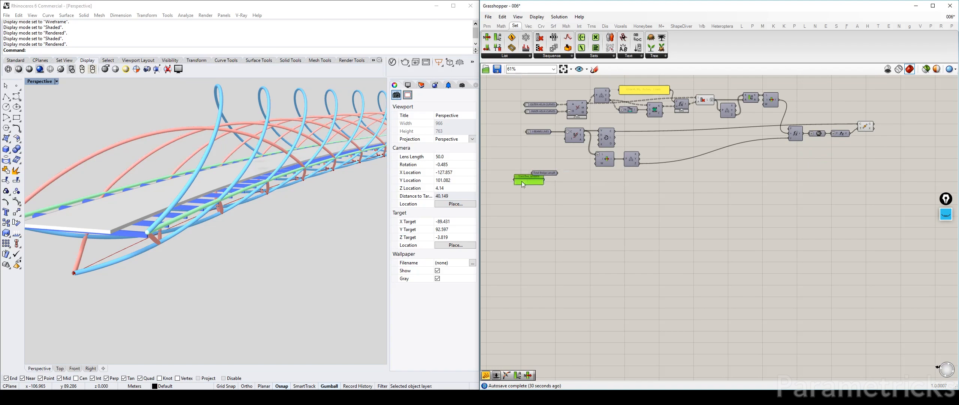
scroll(542, 185, "up", 5)
mouse_move(579, 205)
left_mouse_down()
mouse_move(584, 215)
mouse_move(564, 212)
mouse_move(564, 196)
left_mouse_up()
Step: Add an Evaluate component beside the Start/End Distance panel
double_click(630, 198)
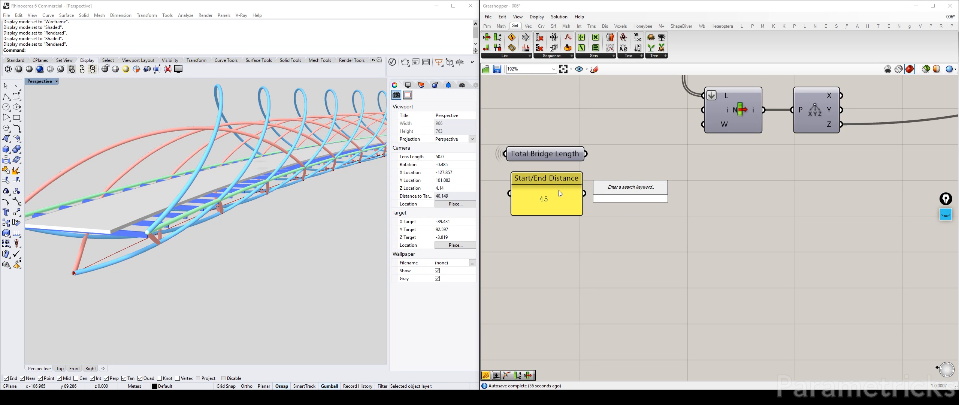
double_click(636, 241)
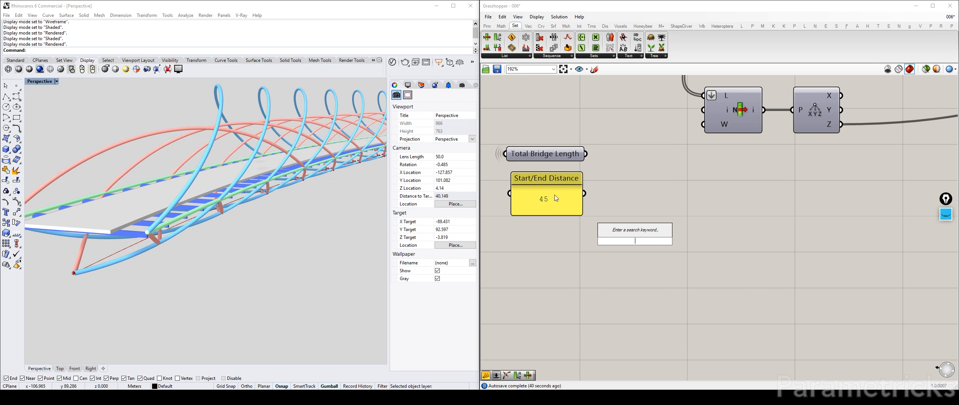
type("eval")
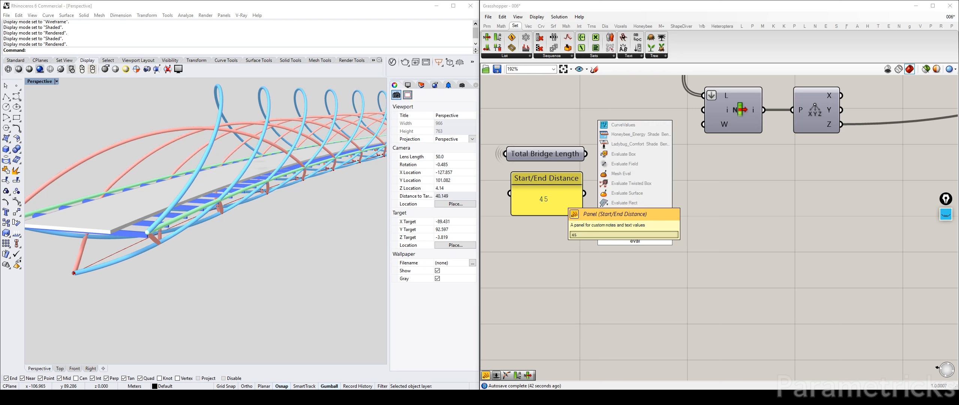
left_click(654, 231)
left_click_drag(641, 230, 645, 188)
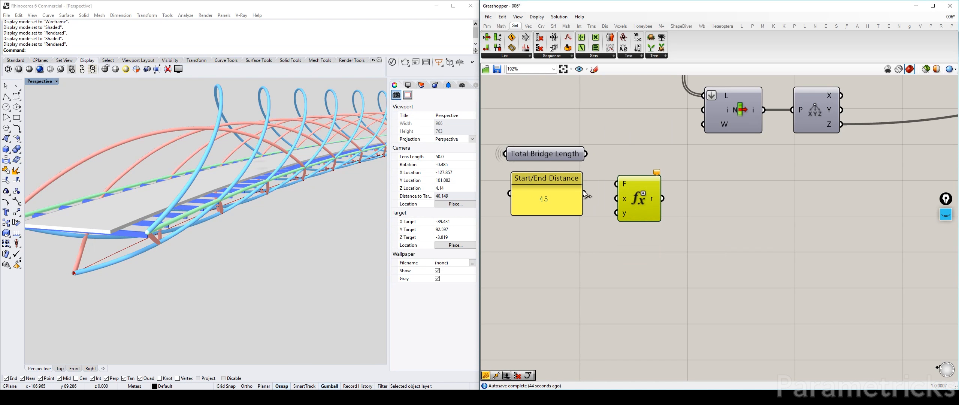
Step: Wire Total Bridge Length into x and Start/End Distance into y, and set the Evaluate expression to x-(2*y)
left_click_drag(585, 194, 616, 213)
left_click_drag(585, 153, 660, 175)
right_click(648, 162)
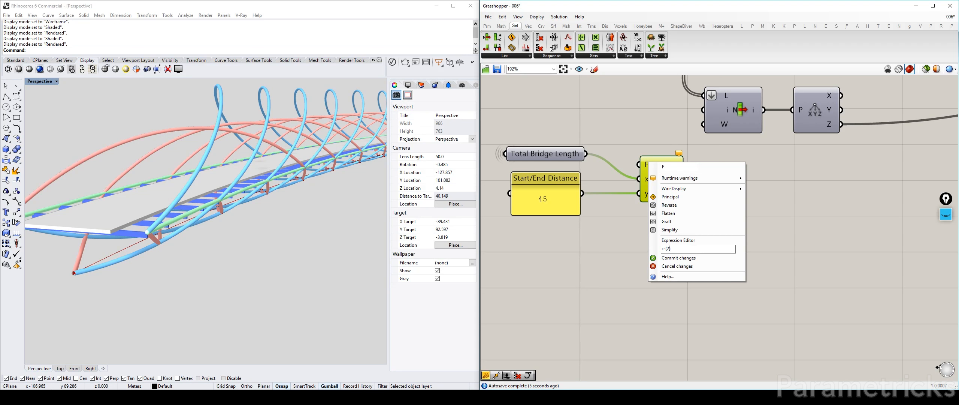
left_click(678, 258)
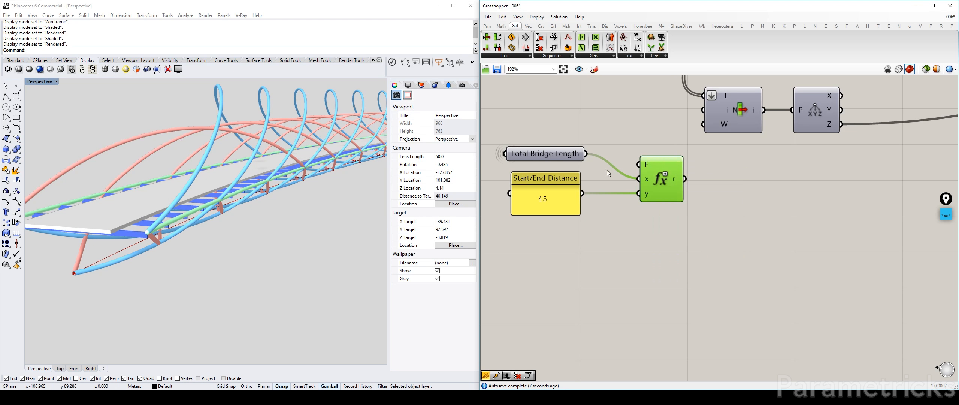
Step: Copy the Start/End Distance panel to the other side of the Evaluate component and feed it the result
key("ctrl+z")
left_click_drag(547, 195, 751, 220, "alt")
left_click_drag(714, 217, 684, 179)
right_click_drag(749, 213, 670, 187)
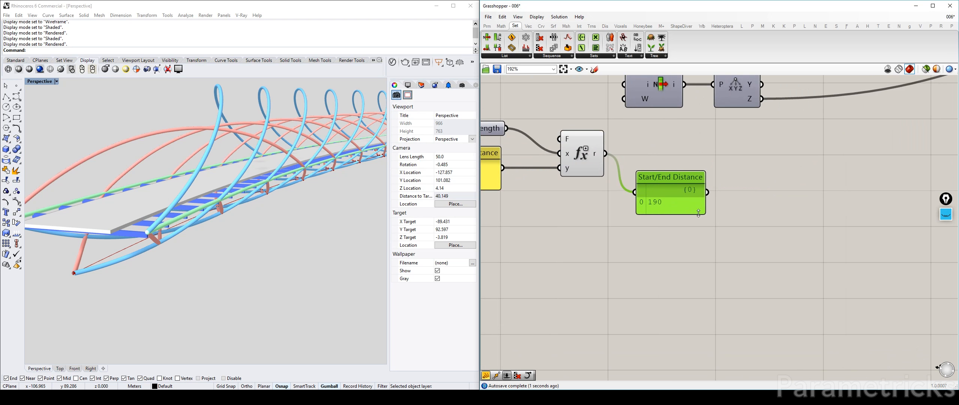
scroll(686, 207, "down", 2)
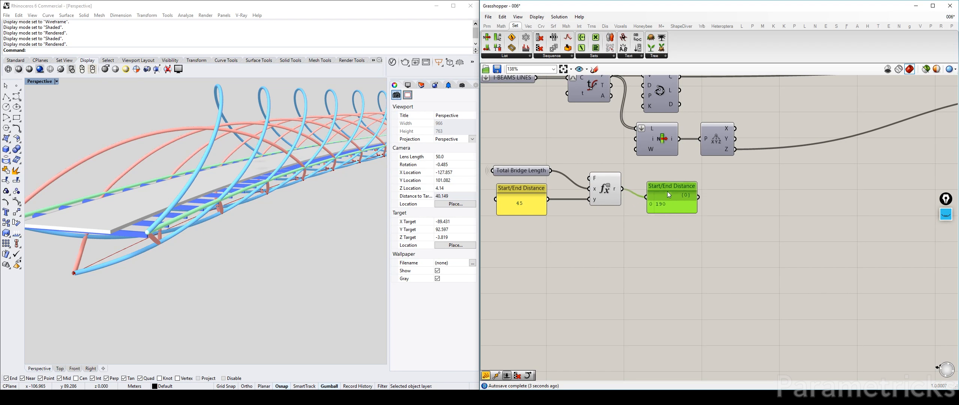
scroll(662, 187, "up", 2)
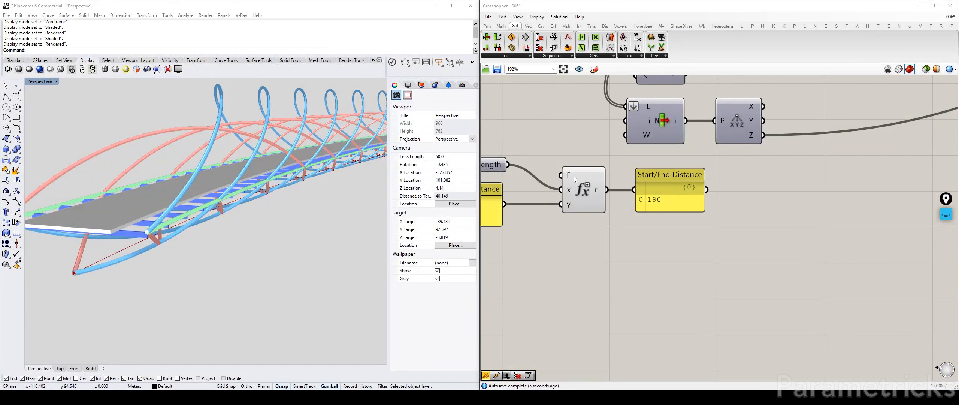
Step: Shift the Total Bridge Length parameter and its Start/End Distance panel down to free space above them
right_click_drag(571, 176, 653, 179)
right_click(663, 180)
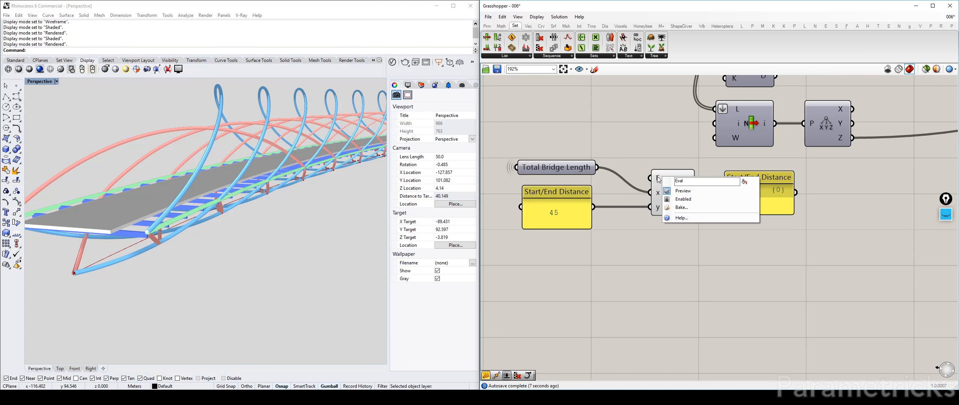
right_click(658, 178)
left_click(550, 164)
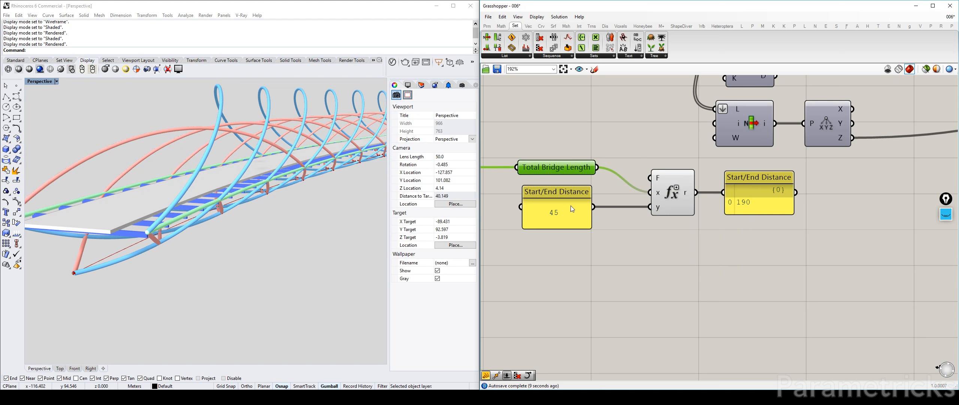
left_click_drag(604, 229, 539, 143)
left_click_drag(565, 170, 564, 193)
left_click(581, 150)
Step: Duplicate the Start/End Distance input panel above Total Bridge Length and set its content to 3
left_click_drag(571, 238, 567, 146, "alt")
double_click(567, 146)
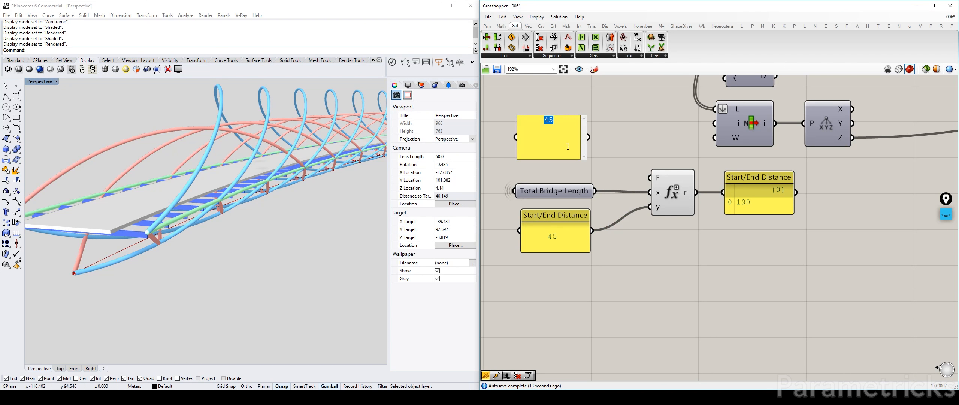
left_click(564, 140)
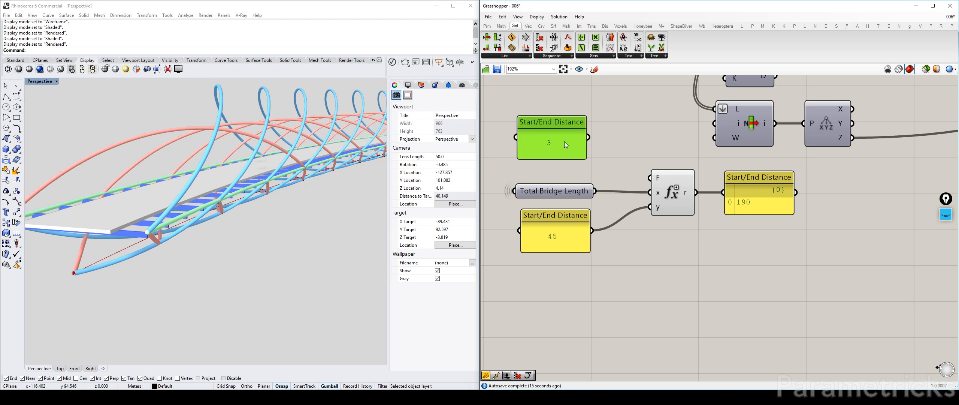
Step: Title the panel containing 3 "sections in between" and resize it to fit the full name
right_click(574, 138)
left_click(574, 138)
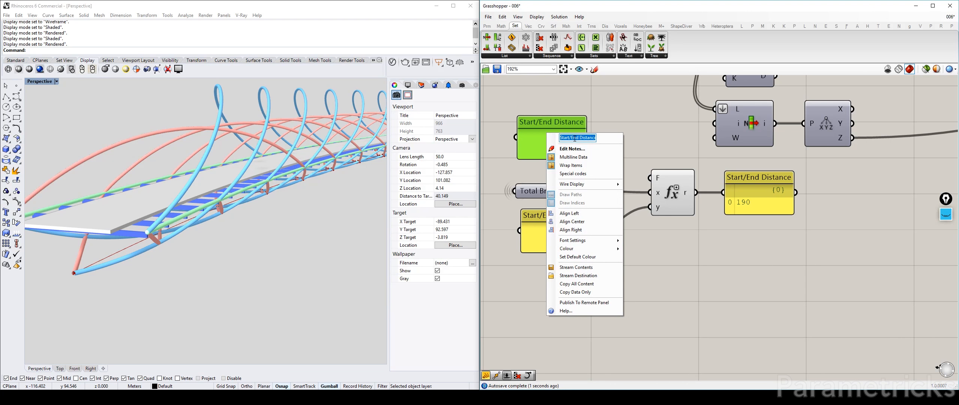
type("section")
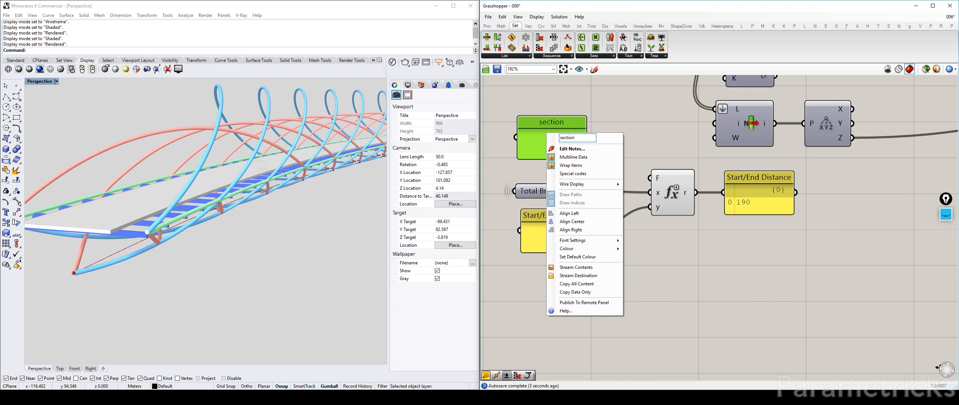
type("in between")
key("Return")
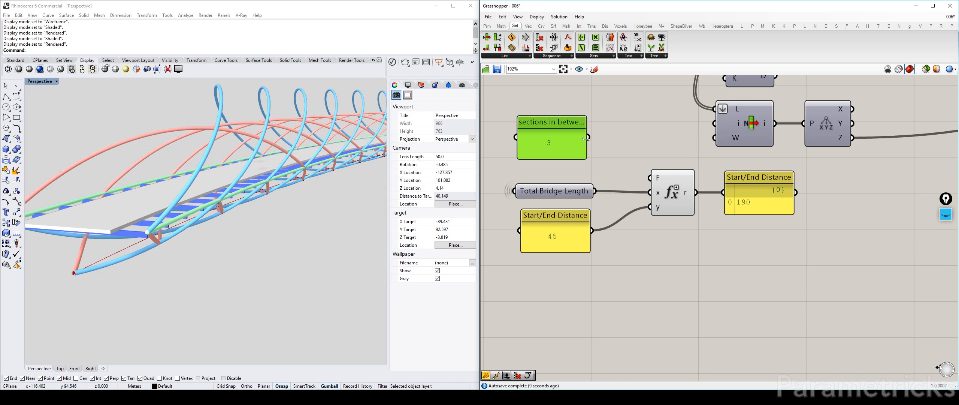
left_click_drag(587, 138, 578, 158)
Step: Add a third input, z, to the Evaluate component that computes the remaining bridge length
scroll(662, 222, "up", 3)
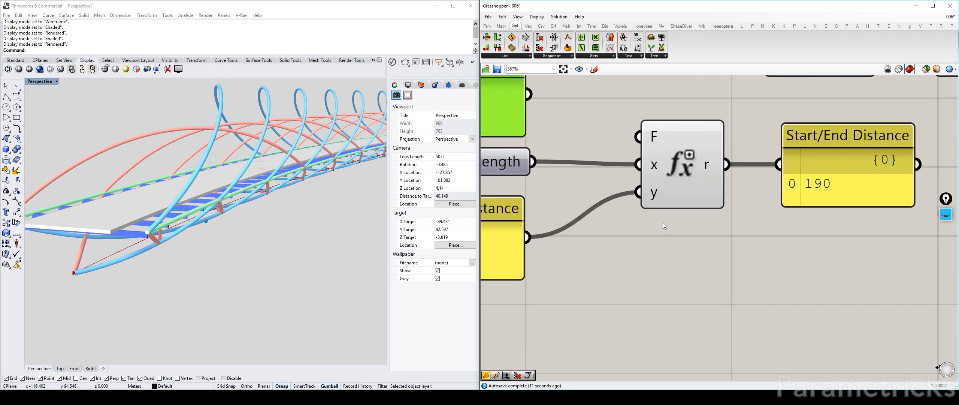
left_click(662, 212)
scroll(662, 201, "down", 2)
scroll(663, 203, "up", 3)
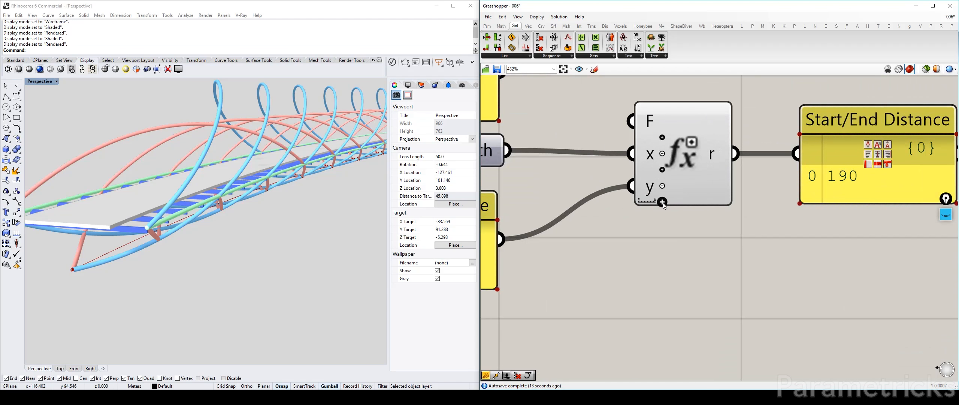
left_click(662, 201)
Step: Wire the "sections in between" panel into z and set the Evaluate expression to (x-(2*y))/z
scroll(661, 199, "down", 3)
left_click_drag(580, 134, 646, 201)
right_click(646, 150)
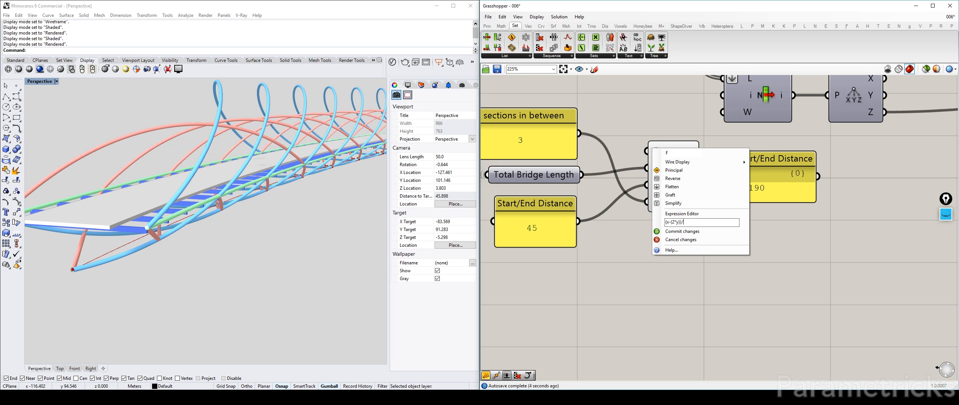
left_click(700, 230)
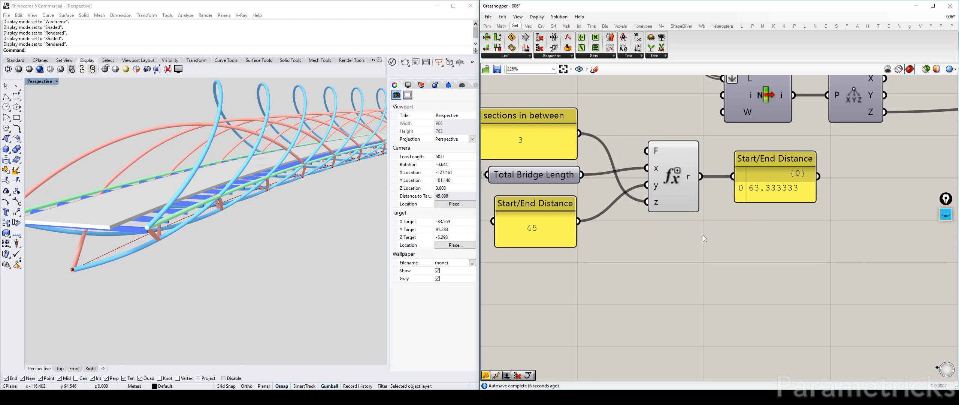
Step: Show the screen annotation overlay, clear its old drawings and switch the pen to blue
scroll(737, 206, "down", 3)
double_click(699, 215)
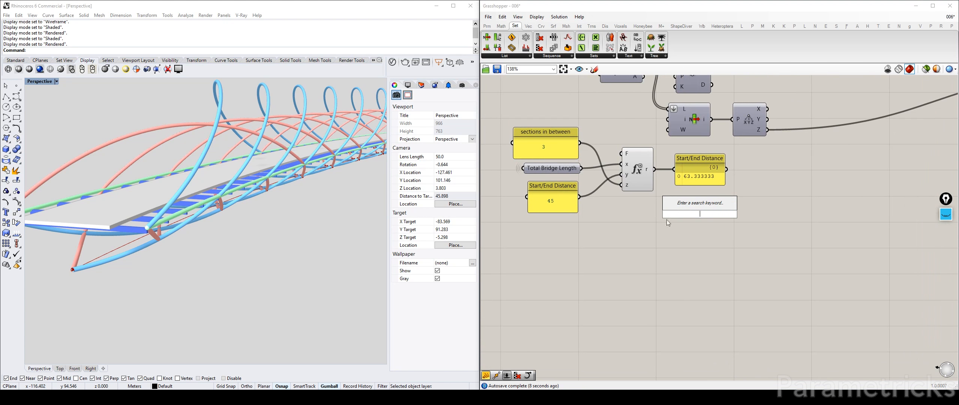
left_click(607, 225)
left_click(943, 215)
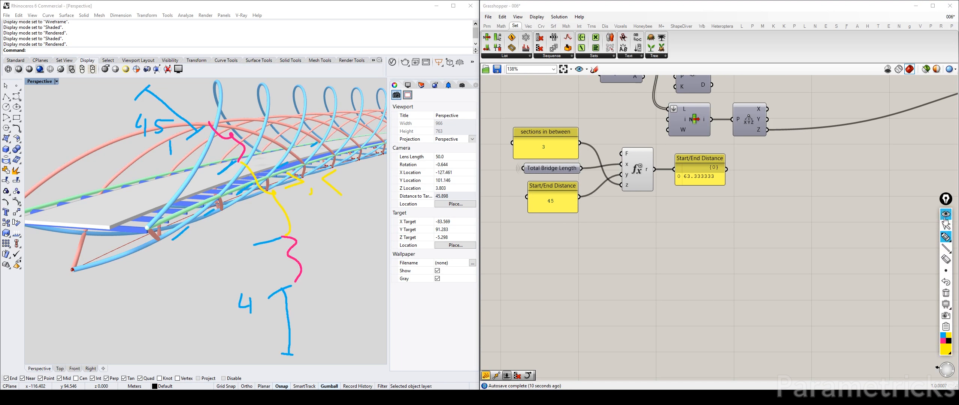
mouse_move(947, 240)
left_click(946, 292)
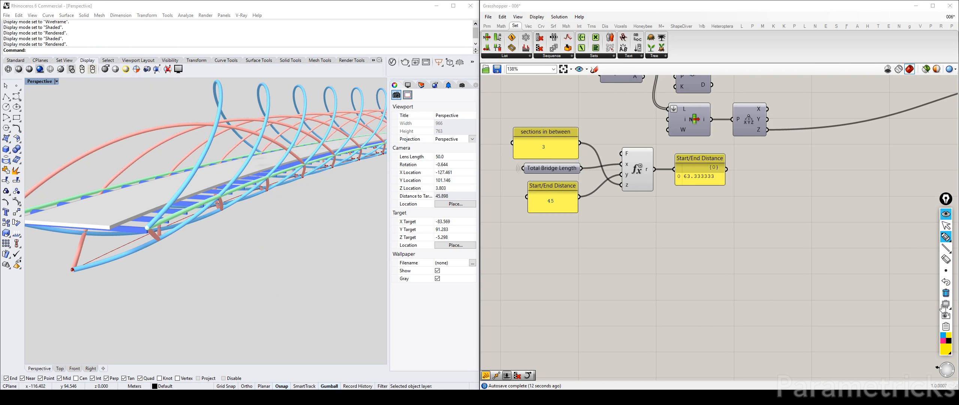
left_click(945, 342)
Step: Handwrite the spacing sequence 45, 63, 63, 45 on the canvas below the Evaluate component
left_click_drag(615, 204, 627, 217)
mouse_move(625, 207)
left_mouse_down()
mouse_move(621, 240)
mouse_move(653, 218)
mouse_move(690, 216)
left_mouse_up()
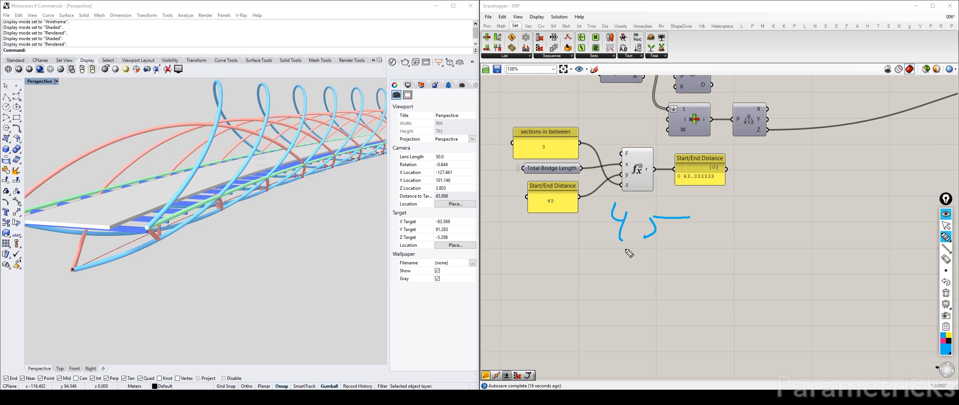
mouse_move(625, 247)
left_mouse_down()
mouse_move(625, 290)
mouse_move(685, 290)
left_mouse_up()
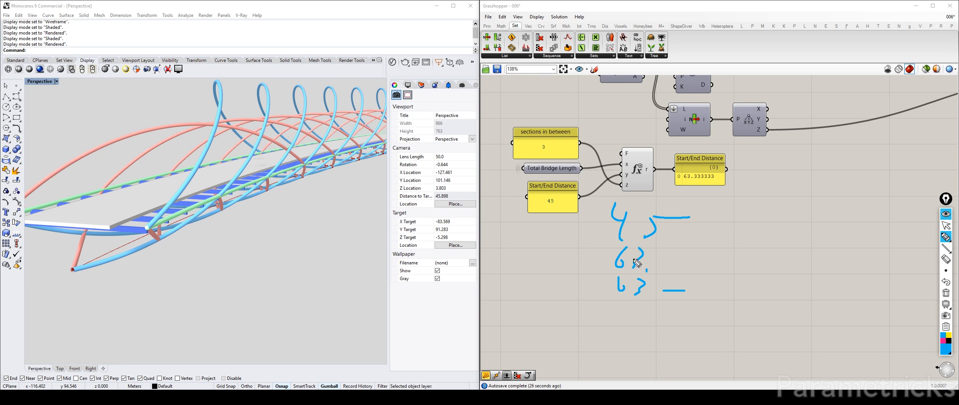
left_click_drag(614, 308, 633, 318)
mouse_move(627, 306)
left_mouse_down()
mouse_move(627, 326)
mouse_move(644, 325)
left_mouse_up()
left_click_drag(652, 308, 683, 310)
Step: Mark where another middle spacing goes in the handwritten list, outline the start and end values, and clear all annotations
left_click(946, 225)
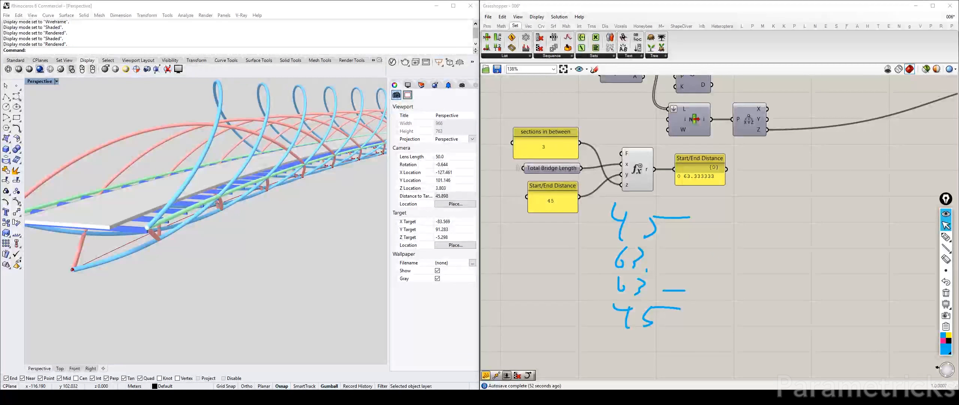
left_click(945, 237)
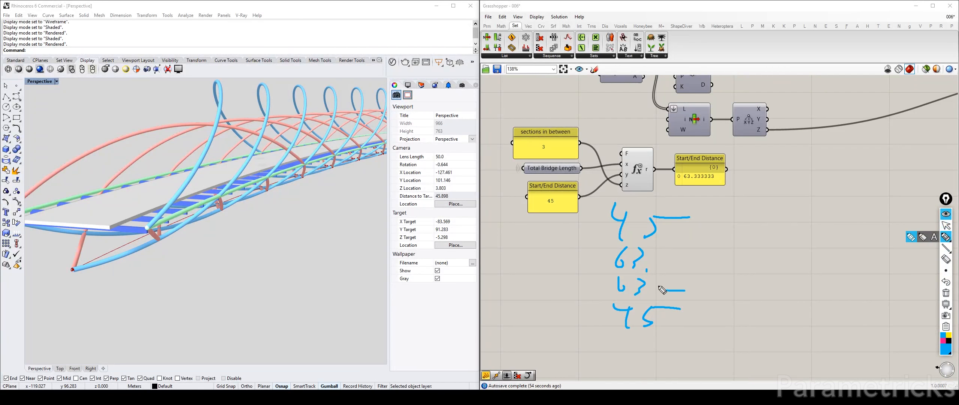
mouse_move(653, 301)
left_mouse_down()
mouse_move(695, 294)
mouse_move(729, 305)
mouse_move(745, 291)
left_mouse_up()
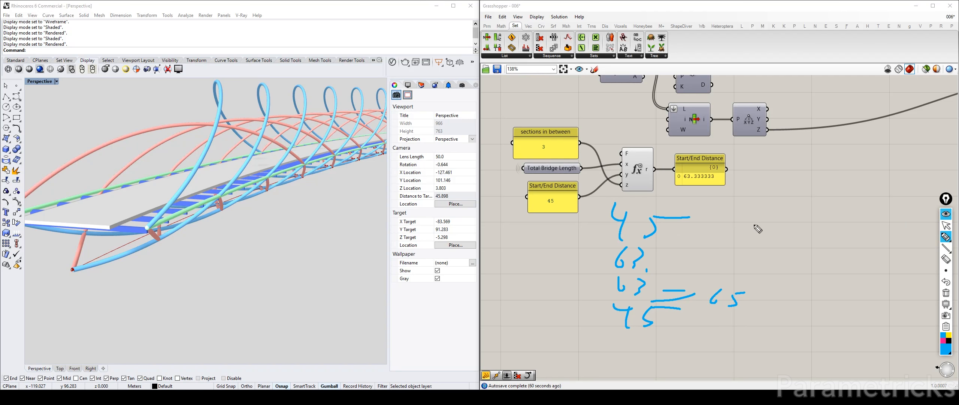
mouse_move(727, 212)
left_mouse_down()
mouse_move(762, 279)
mouse_move(681, 309)
mouse_move(614, 307)
mouse_move(610, 322)
mouse_move(637, 301)
left_mouse_up()
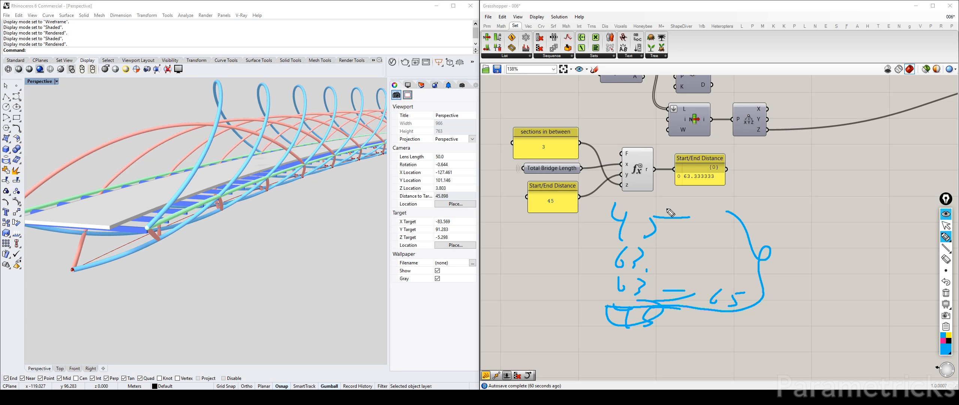
left_click_drag(650, 221, 710, 290)
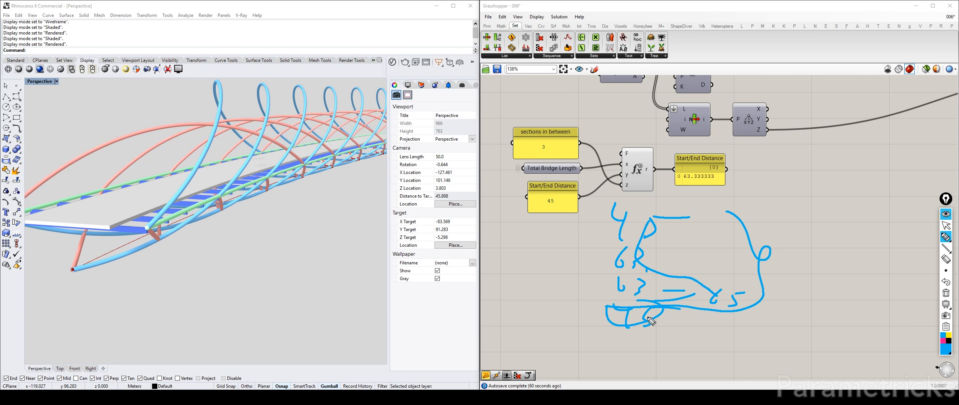
mouse_move(651, 321)
left_mouse_down()
mouse_move(645, 330)
mouse_move(654, 313)
left_mouse_up()
left_click(946, 293)
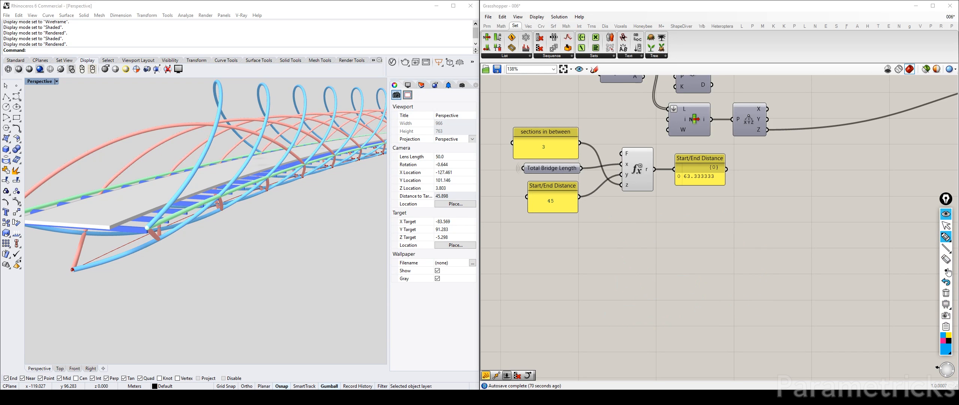
Step: Add a Merge component beside the computed spacing panel and wire the 45 Start/End Distance panel into D1
right_click_drag(818, 196, 763, 195)
double_click(763, 194)
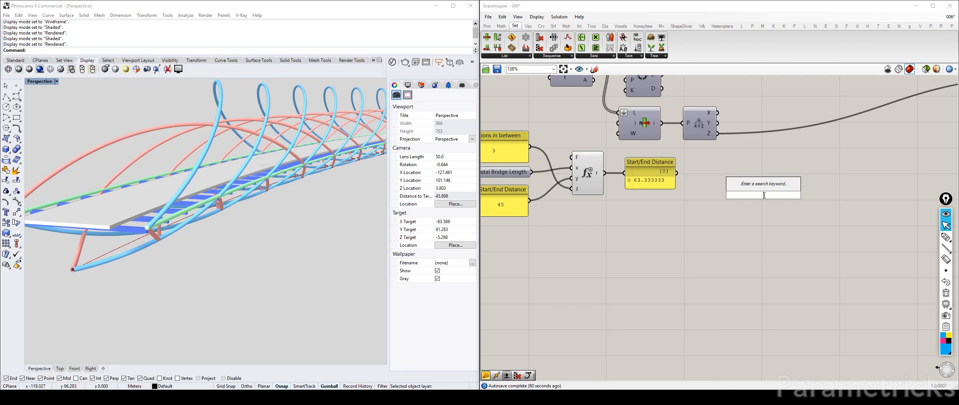
type("mer")
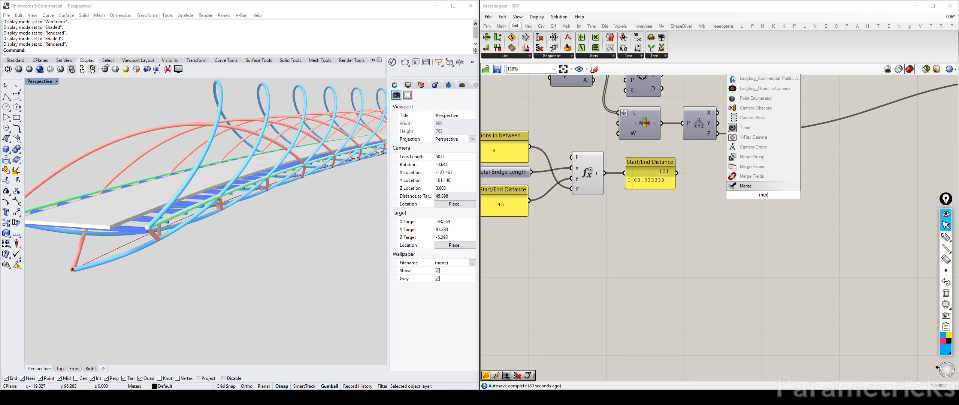
key("Return")
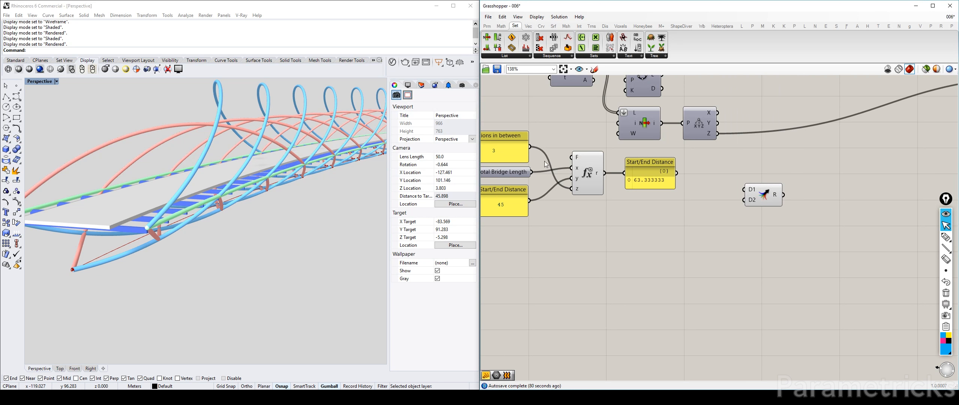
left_click_drag(533, 199, 745, 190)
left_click_drag(764, 195, 735, 178)
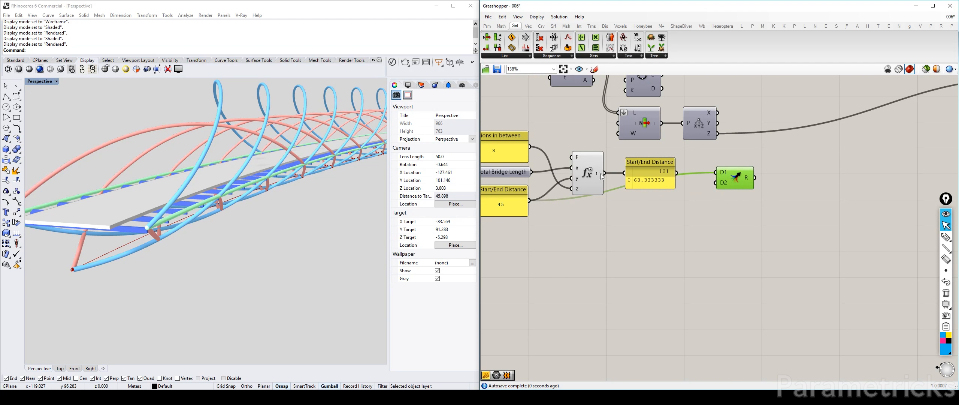
Step: Place a copy of the "sections in between" panel after Merge, feed it the merged result and enlarge it
left_click(508, 151)
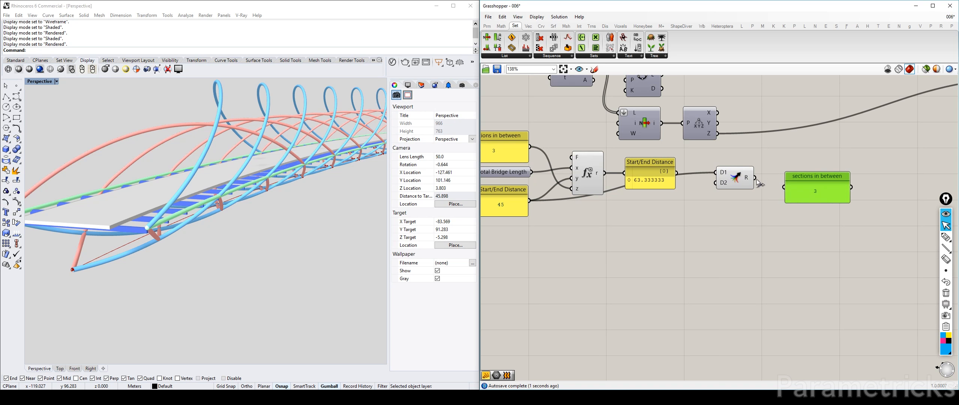
left_click_drag(755, 178, 701, 171)
left_click_drag(801, 202, 802, 224)
Step: Add a Mass Addition component fed by the Merge result and output its total to a duplicate panel above the list panel
double_click(709, 221)
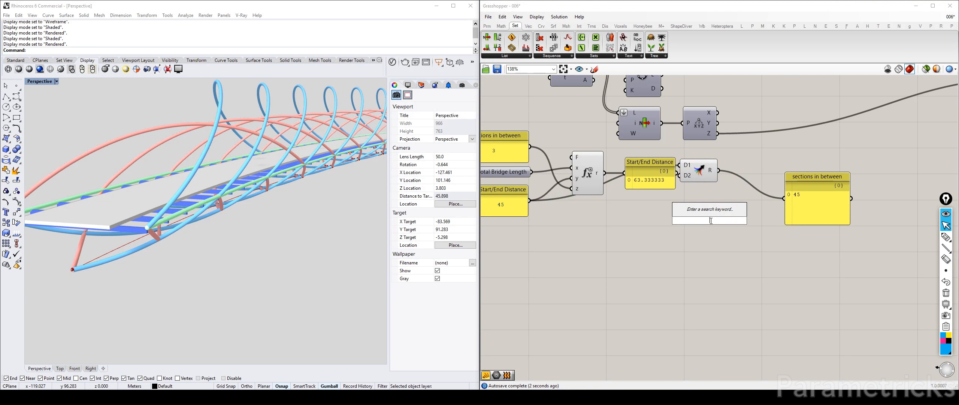
type("mas")
key("Return")
left_click_drag(808, 209, 781, 232)
left_click_drag(781, 232, 778, 161, "alt")
left_click_drag(719, 170, 754, 149)
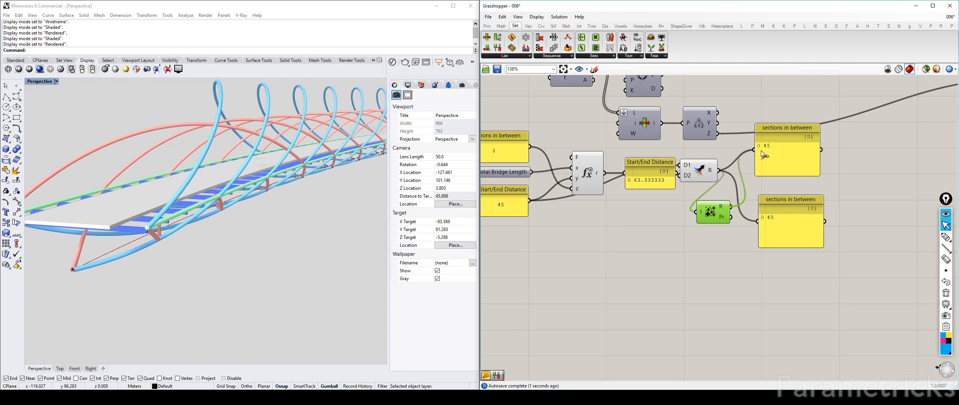
left_click_drag(762, 174, 784, 171)
left_click_drag(710, 211, 747, 161)
Step: Space out the Merge, Mass Addition and panel group, and wire the computed spacing panel into Merge's D2
left_click_drag(660, 178, 649, 186)
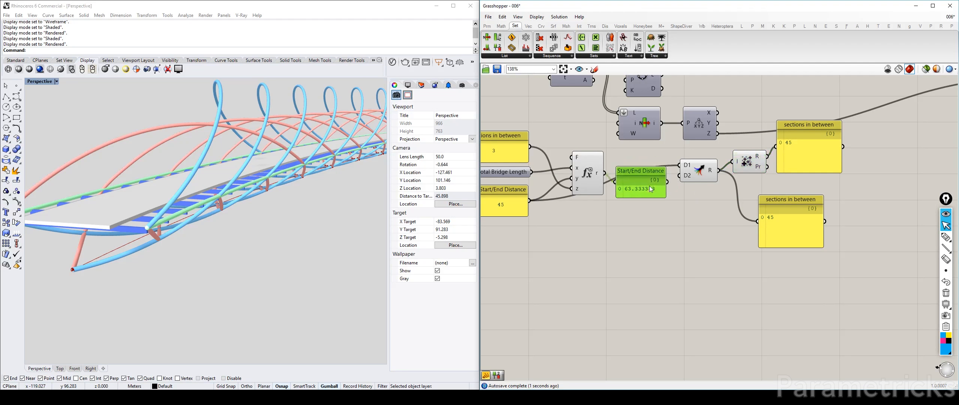
left_click_drag(702, 171, 705, 179)
left_click_drag(872, 269, 679, 120)
left_click_drag(700, 176, 747, 207)
left_click_drag(637, 179, 728, 214)
right_click_drag(816, 256, 777, 254)
left_click(808, 173)
right_click(814, 168)
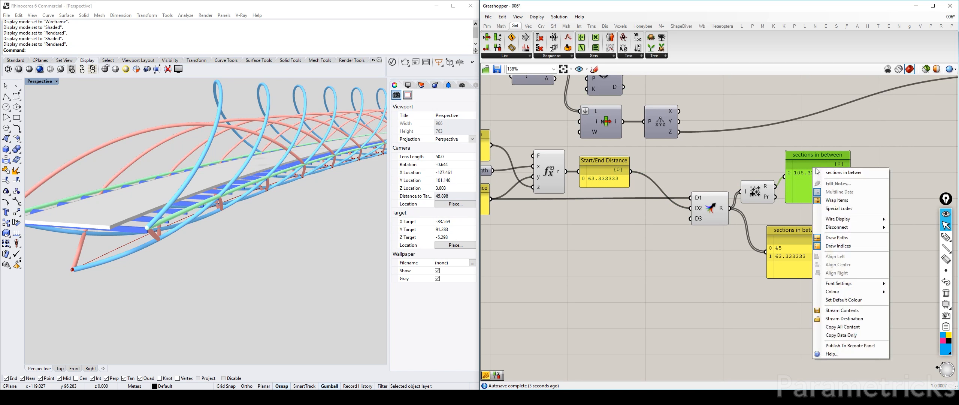
left_click(717, 155)
right_click_drag(668, 161, 752, 146)
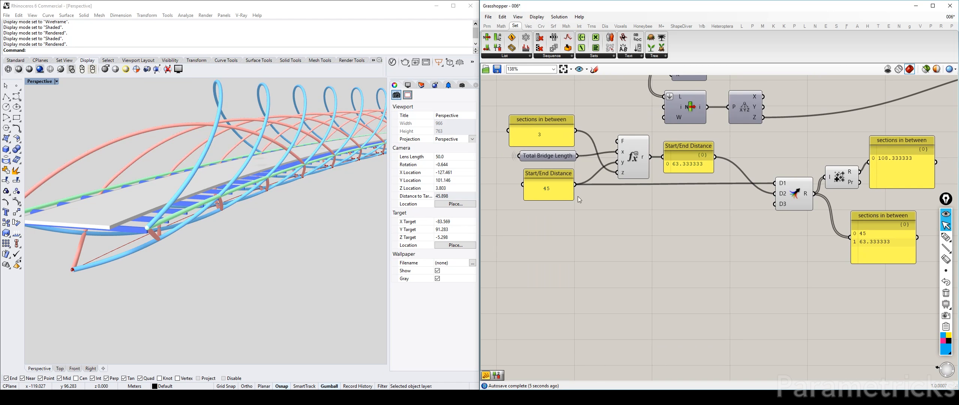
left_click_drag(573, 228, 540, 130)
left_click(787, 144)
Step: Add more inputs to Merge and wire the computed spacing panel into D3 and D4 as well
right_click_drag(787, 144, 721, 153)
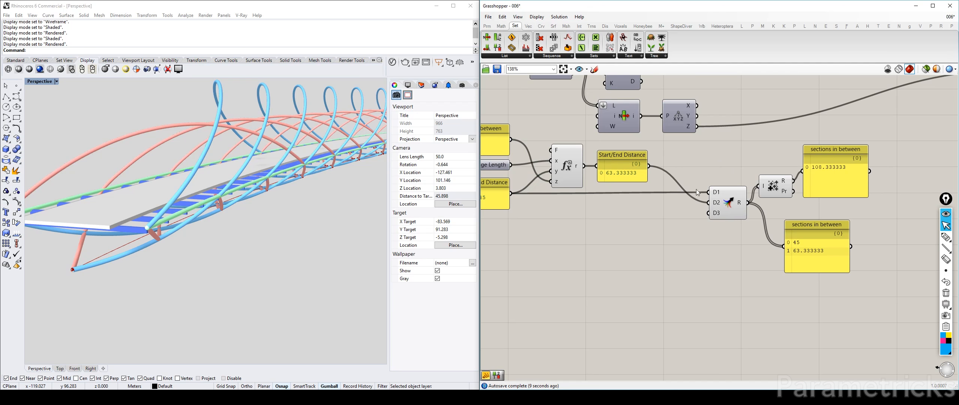
scroll(723, 214, "up", 5)
left_click(722, 210)
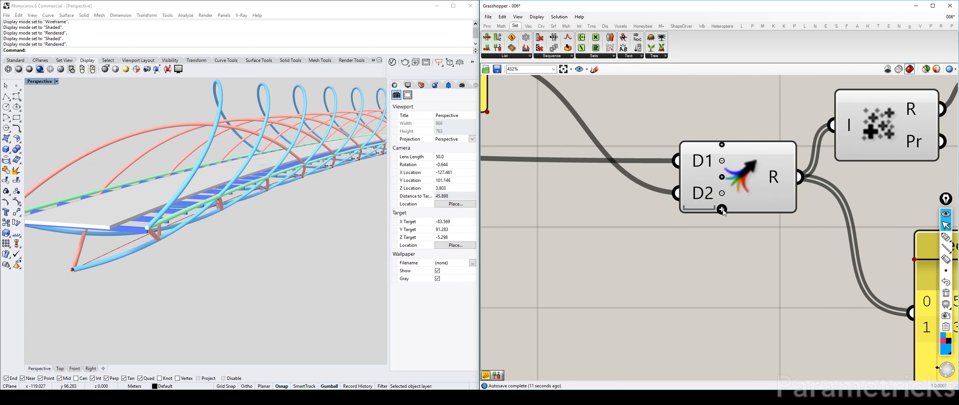
left_click(722, 209)
left_click(722, 225)
scroll(725, 236, "down", 3)
mouse_move(604, 146)
left_mouse_down()
mouse_move(705, 219)
mouse_move(602, 146)
left_mouse_up()
scroll(487, 209, "down", 2)
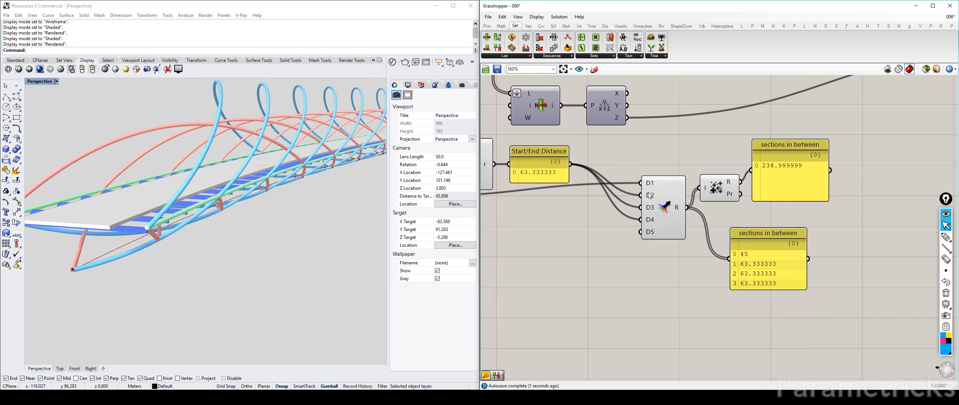
Step: Make the panel listing the merged values taller and shift Mass Addition slightly up
scroll(649, 195, "down", 1)
right_click_drag(585, 173, 616, 164)
left_click_drag(791, 268, 789, 287)
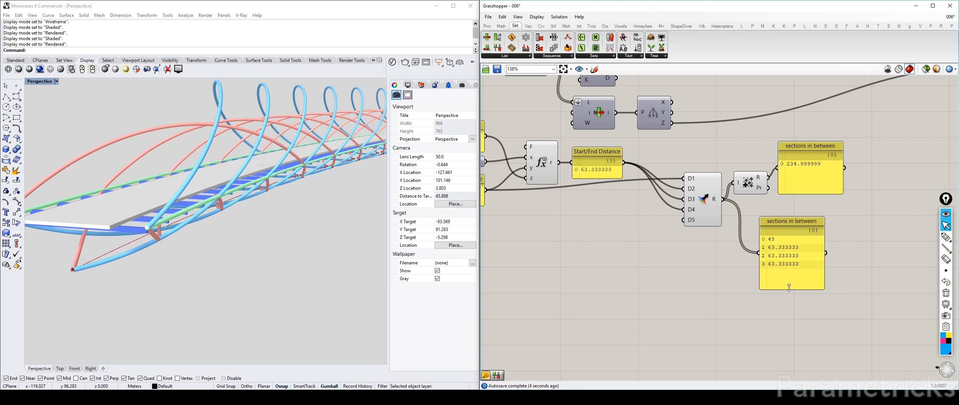
mouse_move(758, 190)
left_click_drag(744, 183, 740, 177)
right_click_drag(591, 190, 641, 186)
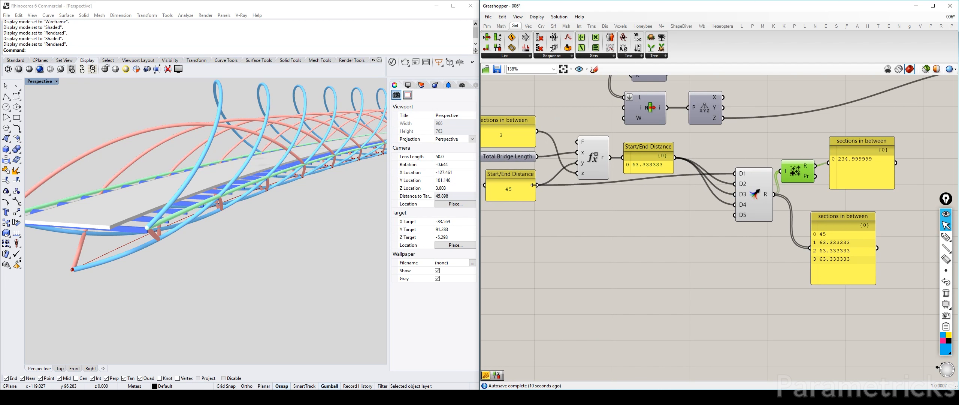
Step: Wire the 45 Start/End Distance panel into Merge's D5, remove the empty D6 input and move Merge up
left_click_drag(537, 185, 743, 217)
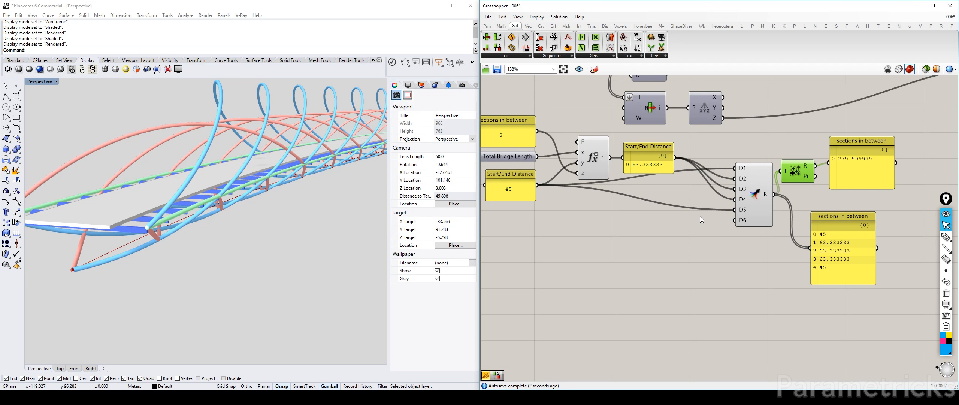
scroll(734, 213, "up", 5)
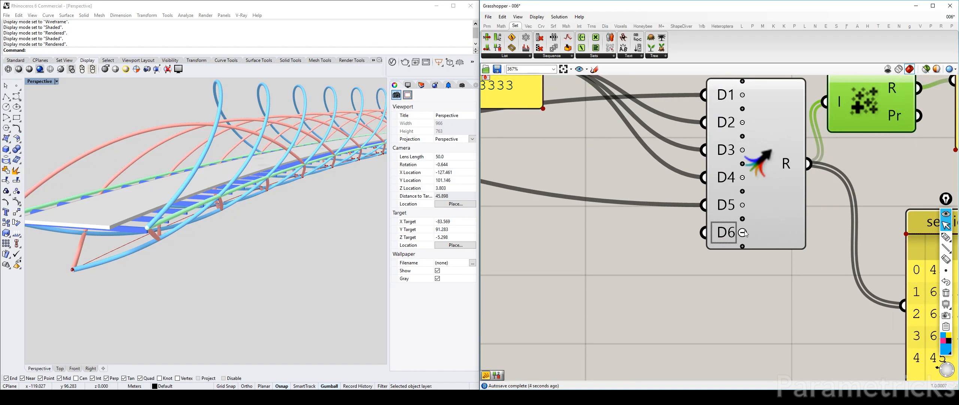
left_click(743, 233)
scroll(744, 232, "down", 4)
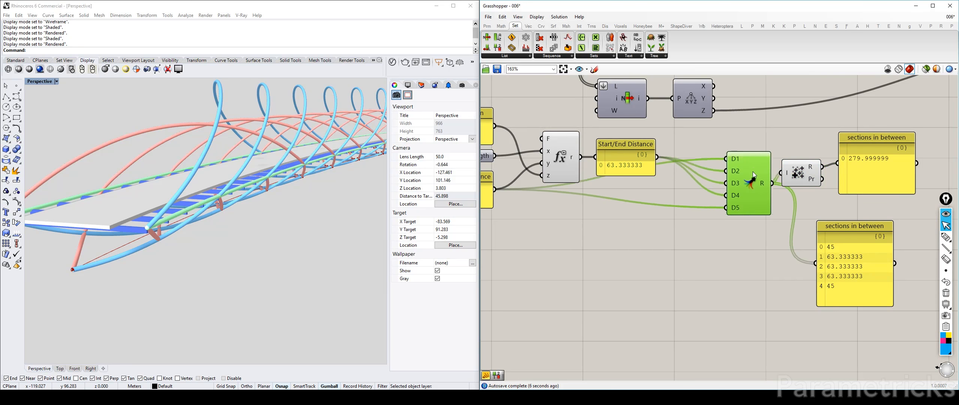
left_click_drag(752, 171, 748, 143)
Step: Add a Repeat Data component, feed it the computed spacing as data and the section count as length, and wire its output into Merge's D2
left_click(666, 223)
double_click(667, 223)
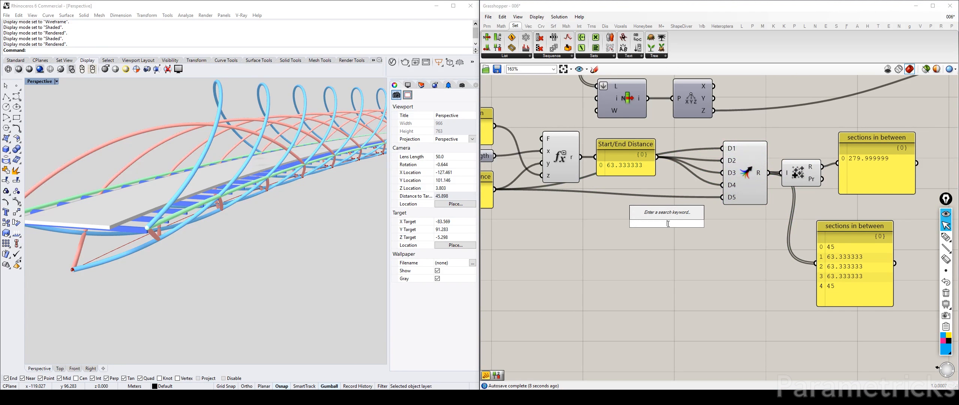
type("repea")
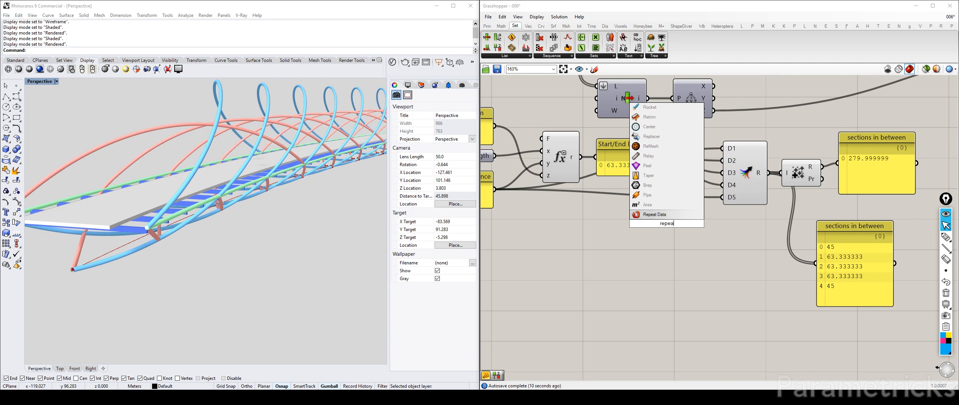
key("Return")
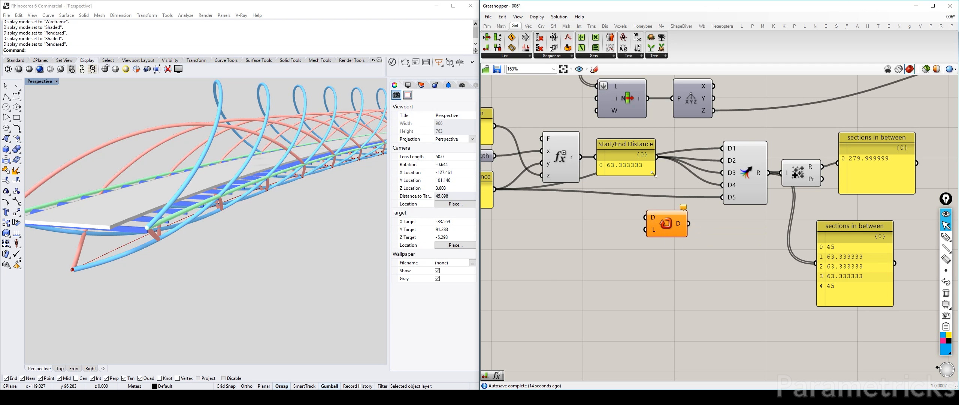
left_click_drag(656, 156, 645, 217)
right_click_drag(503, 133, 579, 131)
left_click_drag(572, 124, 799, 159)
Step: Remove the extra inputs below D2 from Merge and place Repeat Data between the computed spacing panel and Merge
scroll(815, 169, "up", 5)
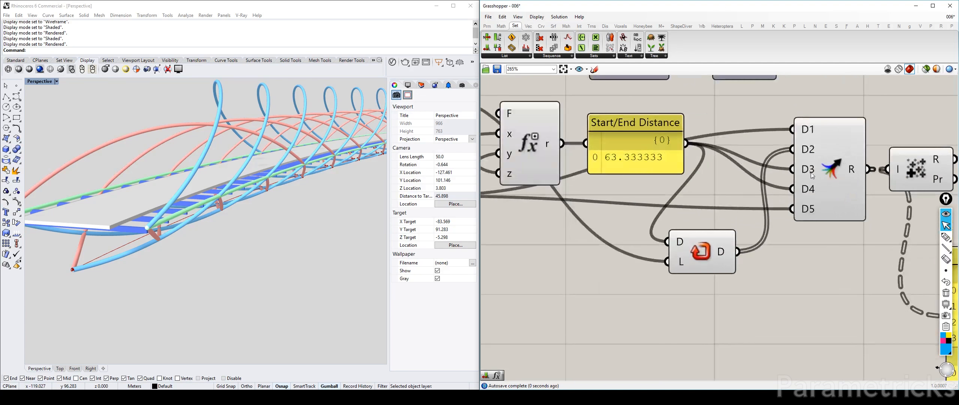
left_click(821, 169)
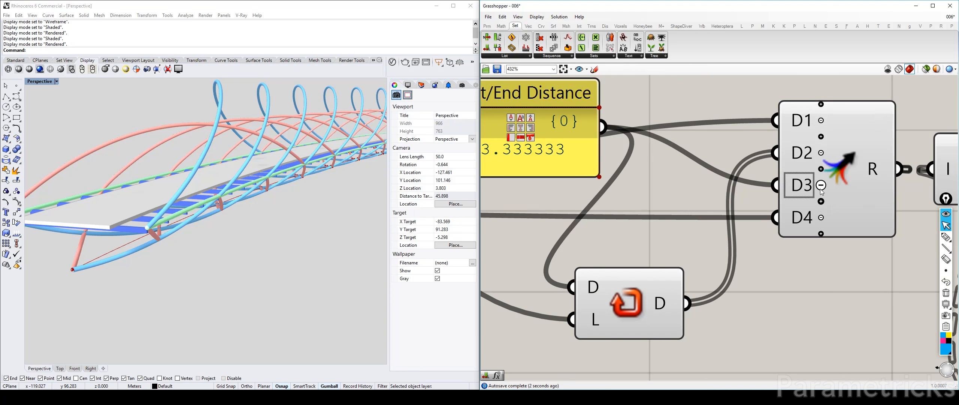
left_click(820, 185)
left_click(820, 201)
scroll(798, 193, "down", 3)
left_click_drag(667, 252, 693, 200)
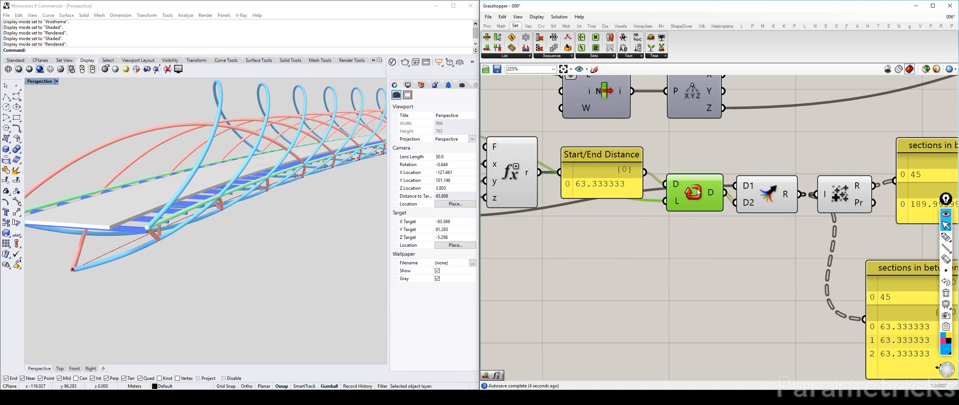
Step: Flatten Merge's output and rearrange the Mass Addition component and its result panel beside Merge
scroll(594, 201, "down", 3)
left_click_drag(592, 198, 585, 203)
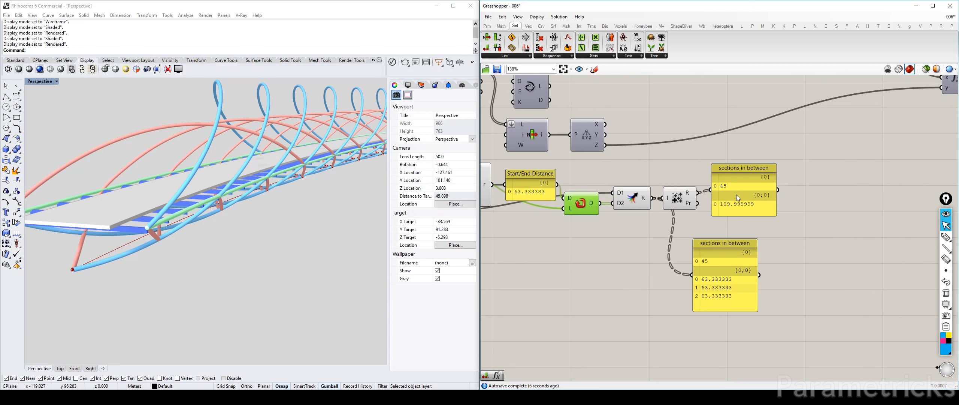
left_click_drag(738, 198, 743, 184)
right_click(642, 201)
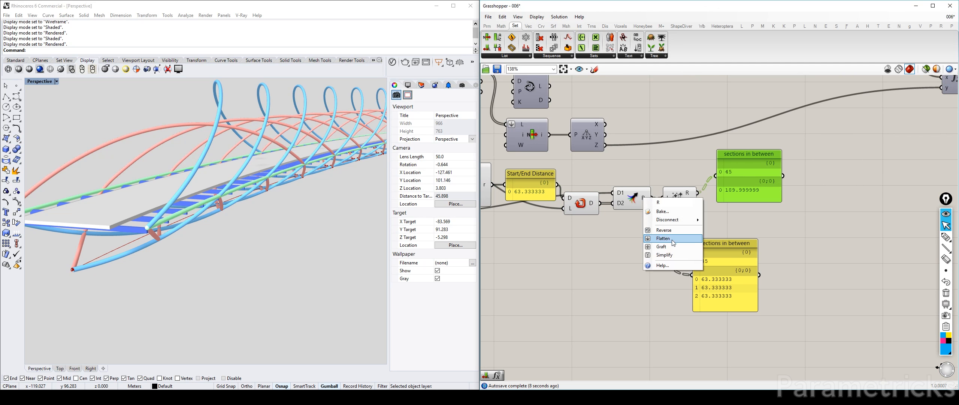
left_click(662, 236)
left_click_drag(801, 276, 677, 168)
left_click_drag(678, 201, 714, 200)
left_click(674, 221)
Step: Add inputs D3 and D4 to Merge and wire the 45 Start/End Distance panel into D3
scroll(626, 206, "up", 6)
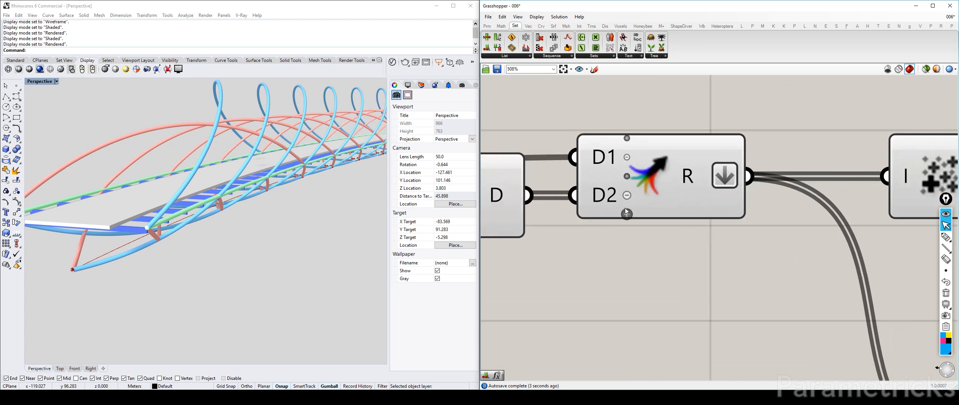
left_click(625, 213)
scroll(626, 217, "down", 4)
left_click(632, 219)
scroll(632, 218, "up", 3)
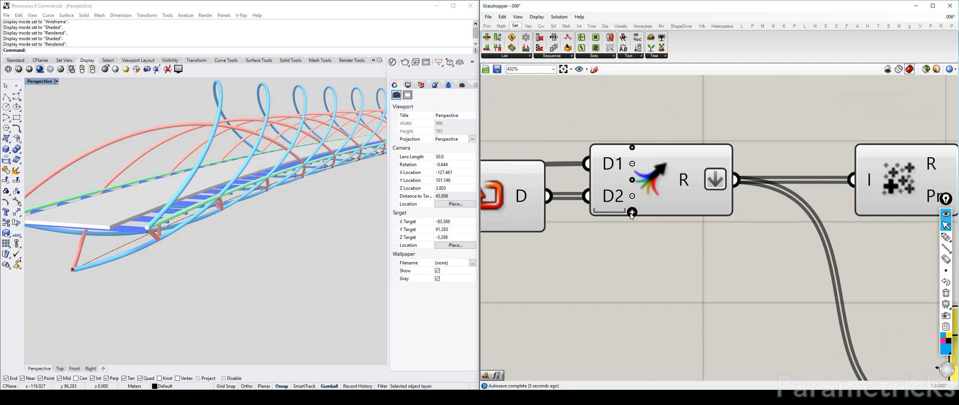
scroll(632, 217, "down", 5)
left_click_drag(611, 207, 683, 202)
Step: Add a Remap Numbers component in the empty area beyond the result panels
scroll(628, 192, "up", 3)
double_click(785, 192)
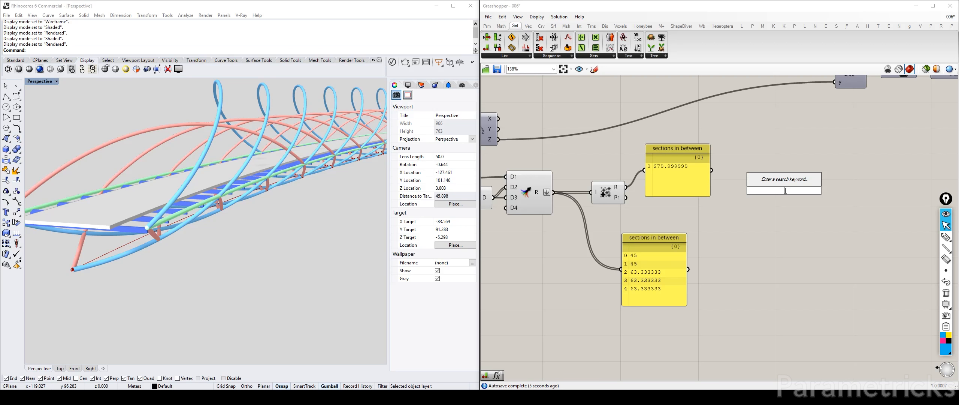
type("round")
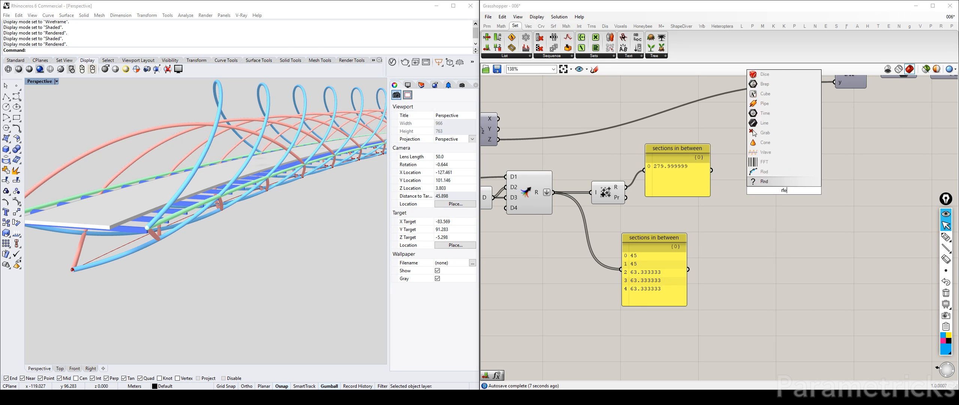
key("BackSpace")
key("BackSpace")
key("BackSpace")
key("BackSpace")
key("BackSpace")
type("rema")
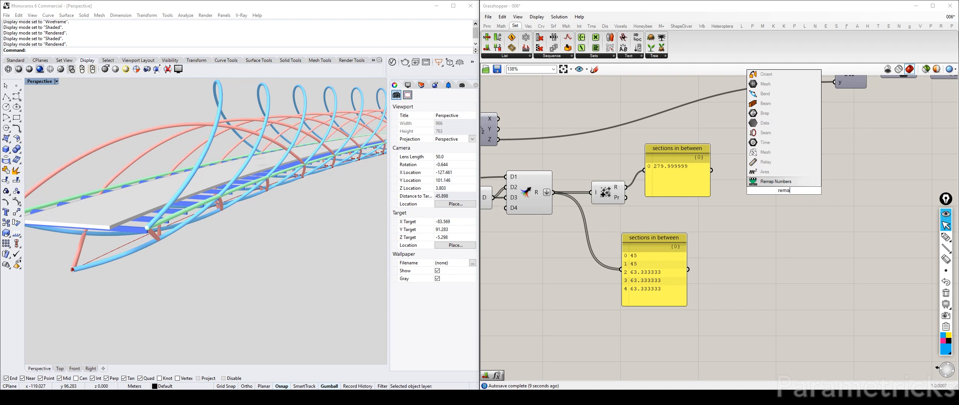
key("Return")
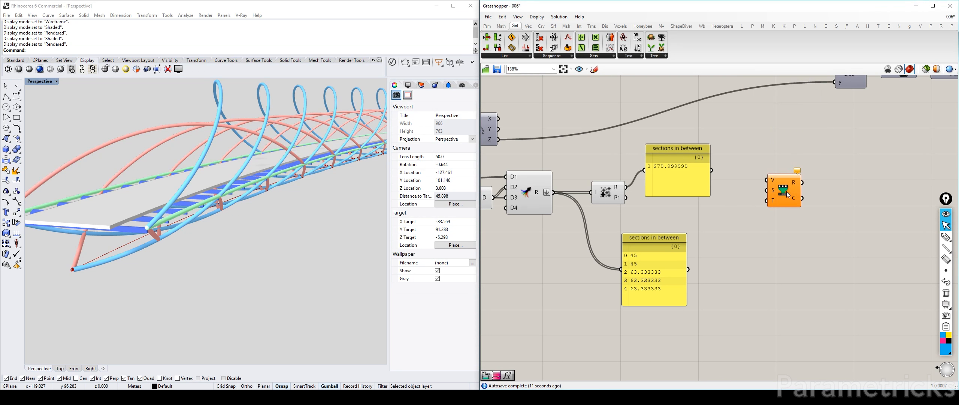
Step: Move Mass Addition and both result panels down and away from Merge, and bring Remap Numbers closer to Merge
left_click_drag(788, 194, 599, 153)
left_click_drag(723, 307, 558, 131)
left_click_drag(617, 191, 744, 233)
left_click(735, 216)
left_click_drag(723, 190, 649, 161)
right_click_drag(596, 161, 700, 157)
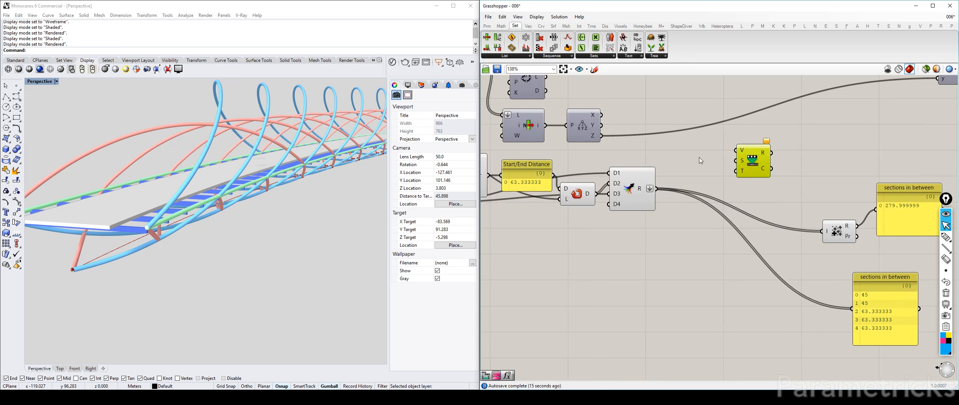
double_click(699, 157)
type("bounds")
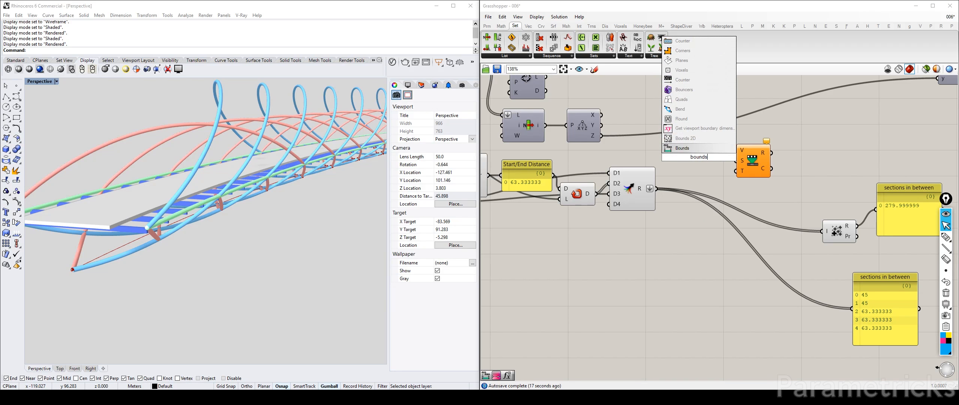
key("Return")
key("Delete")
Step: Wire Total Bridge Length into Remap Numbers' source input and Merge's output into its value input
scroll(699, 158, "down", 2)
right_click_drag(699, 157, 765, 148)
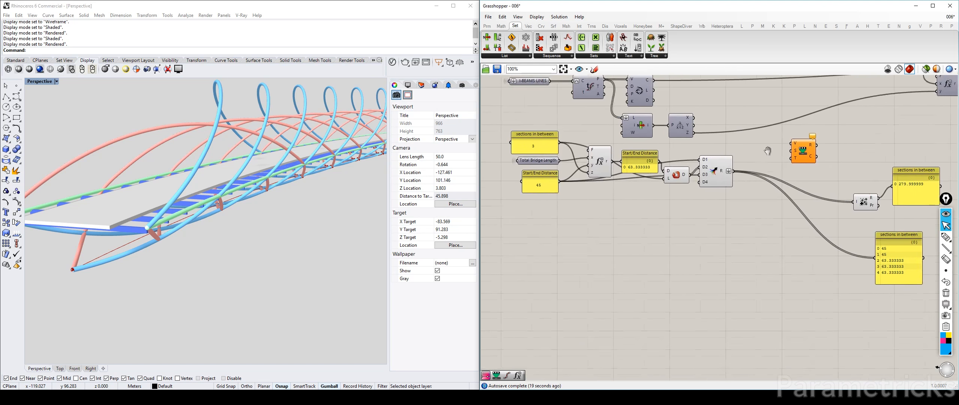
left_click_drag(562, 161, 784, 160)
scroll(800, 150, "up", 3)
left_click_drag(674, 190, 738, 169)
scroll(780, 165, "down", 3)
Step: Show the remapped values in one panel and wire Mass Addition's partial results into the other panel
right_click_drag(780, 165, 637, 160)
left_click_drag(631, 158, 769, 194)
left_click_drag(795, 196, 632, 211)
left_click_drag(614, 166, 664, 163)
left_click_drag(646, 213, 742, 275)
scroll(678, 217, "up", 2)
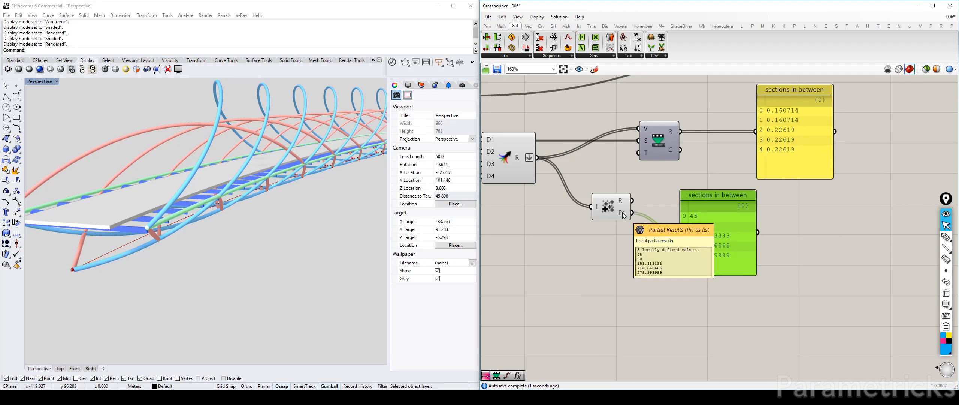
Step: Check Mass Addition's total in the lower panel, return the panel to the partial results, and move Mass Addition closer to Merge
left_click_drag(631, 200, 678, 233)
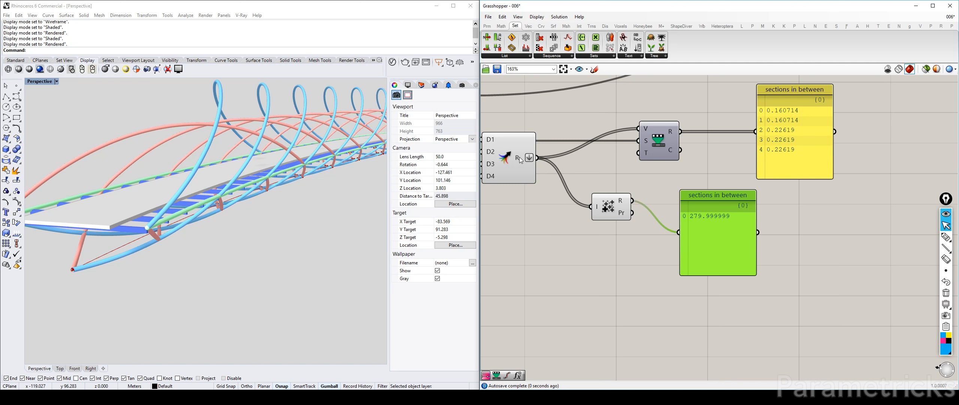
mouse_move(519, 157)
left_click_drag(598, 215, 582, 207)
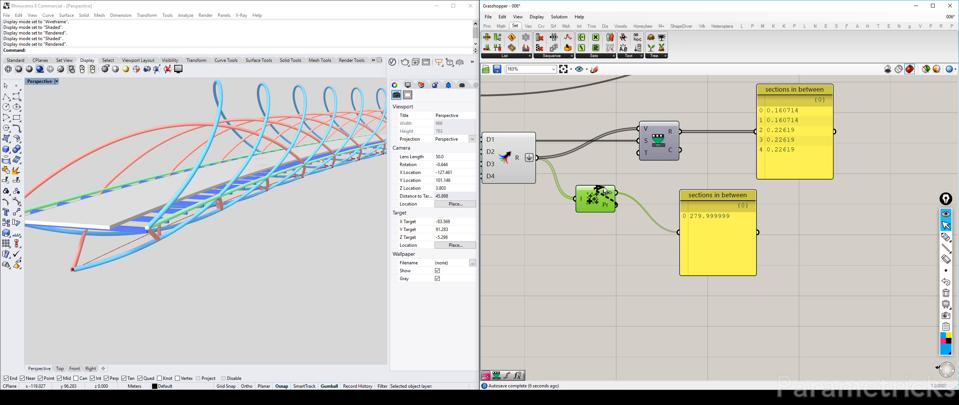
left_click_drag(616, 205, 678, 233)
mouse_move(608, 205)
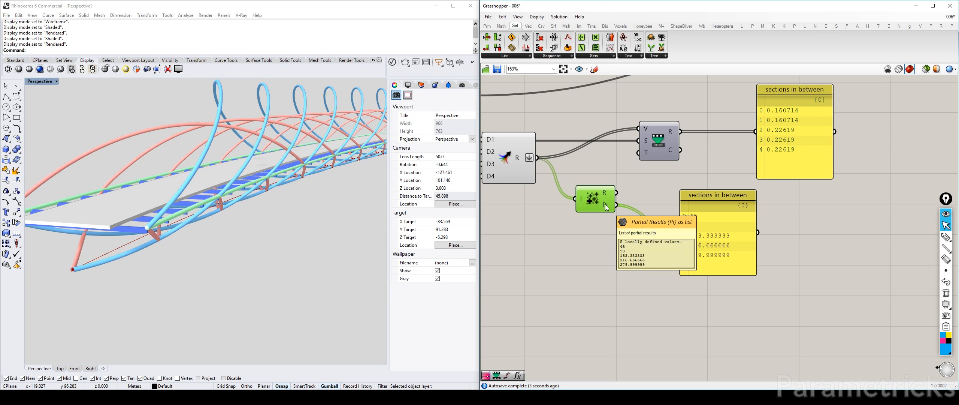
Step: Remove Merge's empty D4 input and align Repeat Data with Merge
right_click_drag(702, 219, 854, 217)
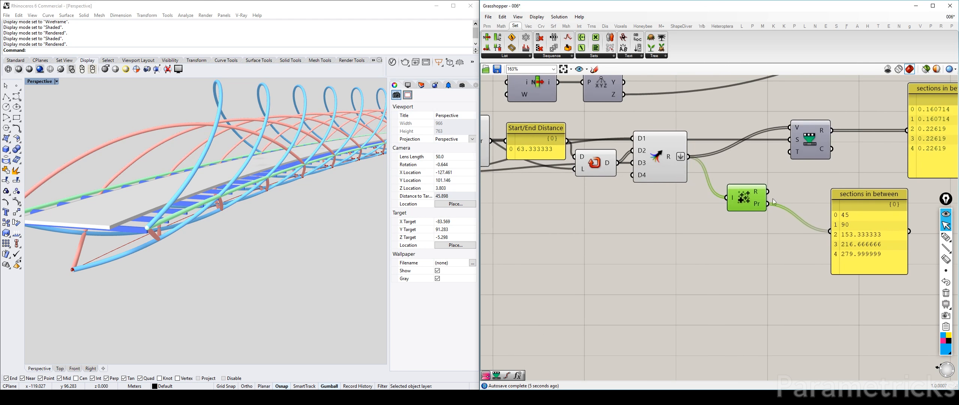
mouse_move(671, 156)
left_click_drag(606, 158, 554, 158)
scroll(664, 166, "up", 4)
left_click(626, 188)
scroll(629, 188, "down", 2)
left_click_drag(639, 155, 642, 170)
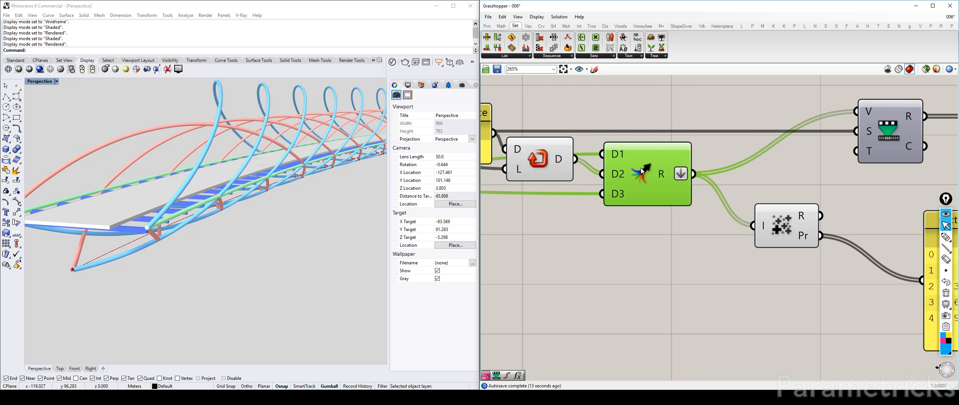
left_click_drag(541, 156, 544, 166)
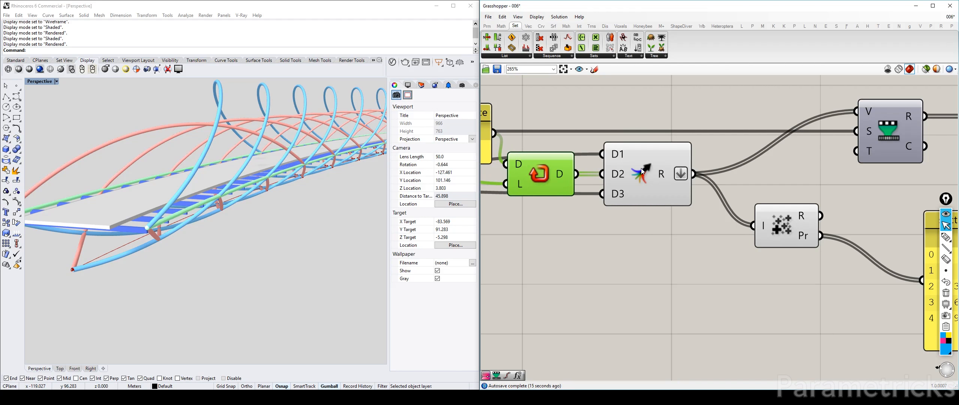
Step: Add an Entwine component below Merge
double_click(661, 264)
type("entwine")
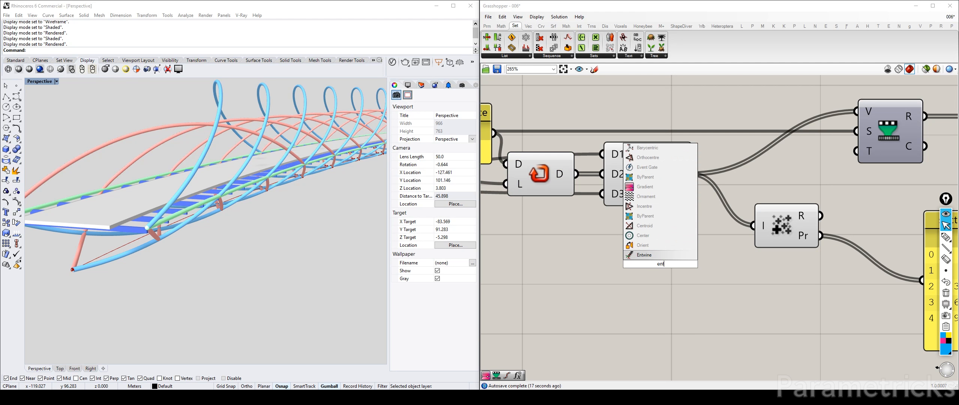
key("Return")
Step: Show Merge's output in a copied panel, with Entwine directly below Merge and Mass Addition and its panel moved aside
scroll(660, 264, "down", 2)
right_click_drag(660, 264, 621, 221)
scroll(621, 213, "up", 3)
right_click_drag(661, 197, 619, 173)
scroll(618, 174, "down", 3)
left_click_drag(683, 169, 756, 189)
left_click_drag(836, 189, 690, 157, "alt")
left_click_drag(616, 125, 635, 169)
left_click_drag(599, 183, 581, 210)
left_click_drag(767, 184, 860, 214)
left_click_drag(830, 180, 890, 198)
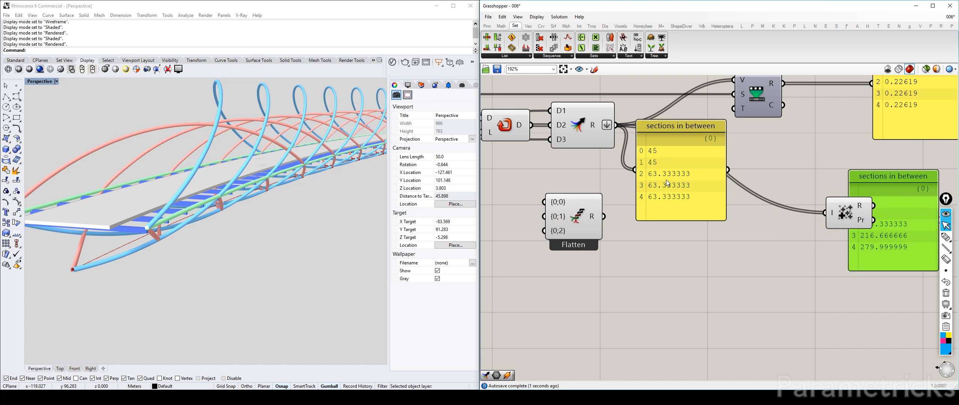
Step: Wire the 45 Start/End Distance panel into Entwine's {0;0} and {0;2} inputs and Repeat Data's output into {0;1}
right_click_drag(666, 180, 685, 187)
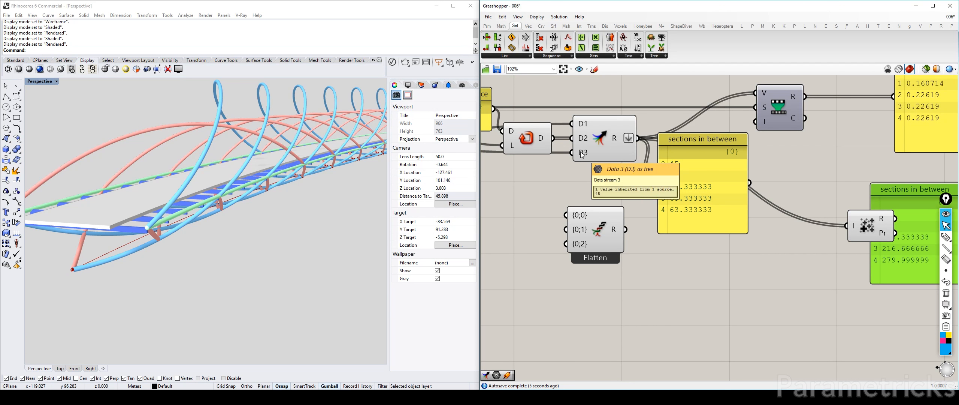
right_click_drag(581, 153, 727, 164)
scroll(727, 164, "down", 1)
left_click_drag(579, 162, 801, 220)
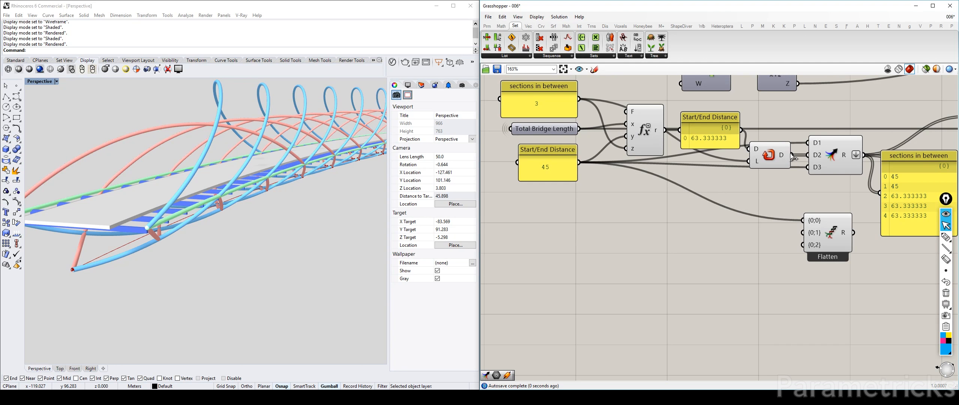
left_click_drag(793, 158, 802, 232)
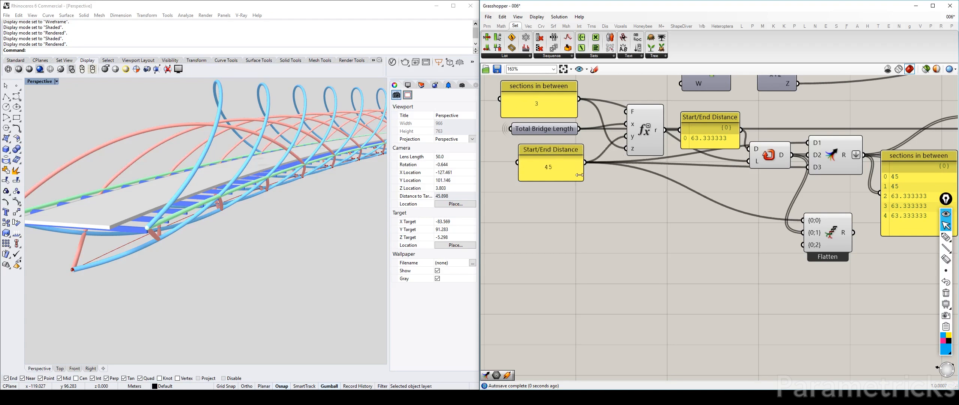
left_click_drag(579, 163, 802, 245)
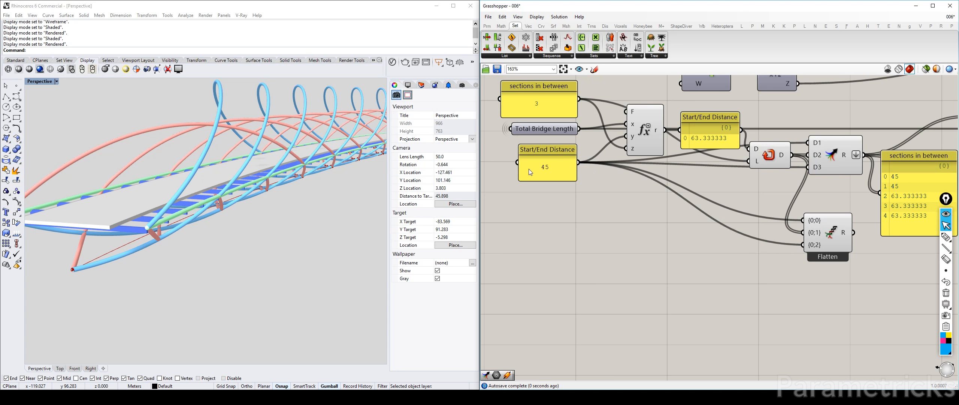
Step: Wire Entwine's output into a copied panel and flatten that output
right_click_drag(927, 304, 702, 291)
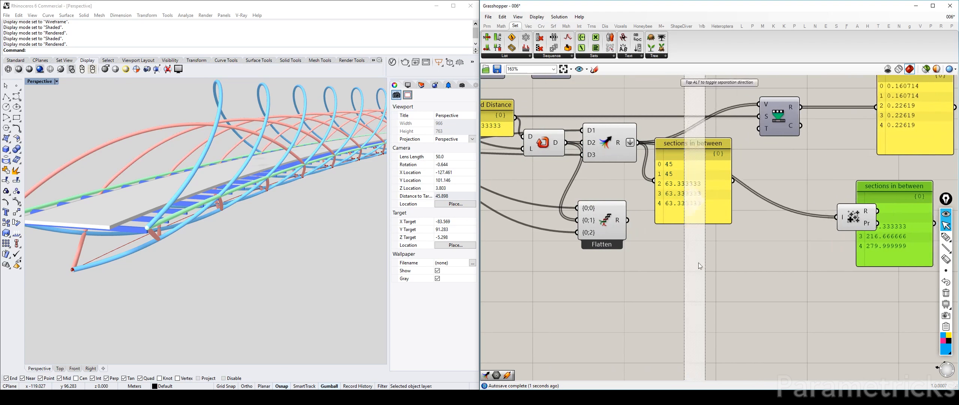
left_click_drag(661, 273, 662, 274)
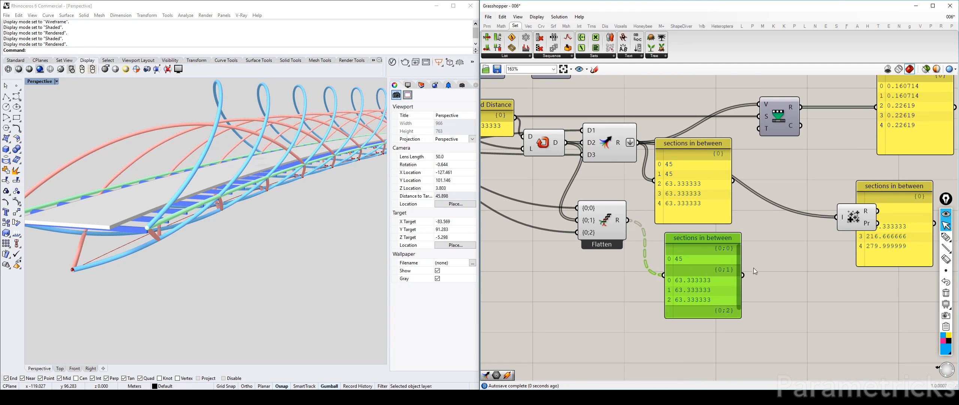
right_click(618, 222)
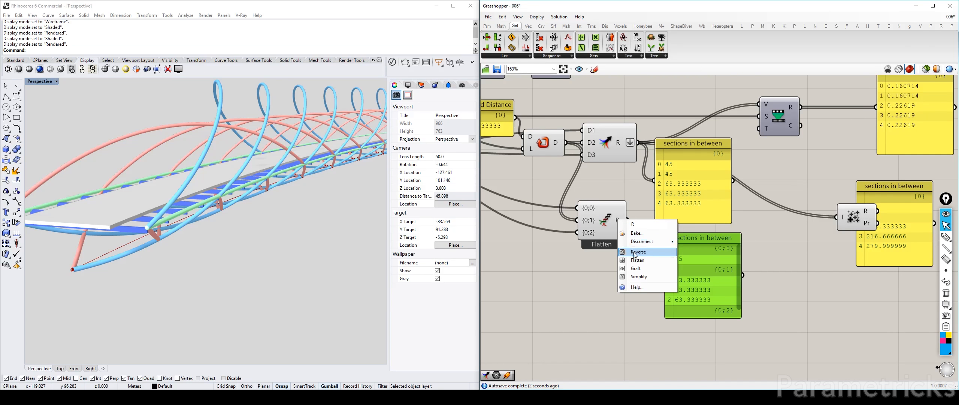
left_click(638, 251)
left_click_drag(712, 281, 713, 280)
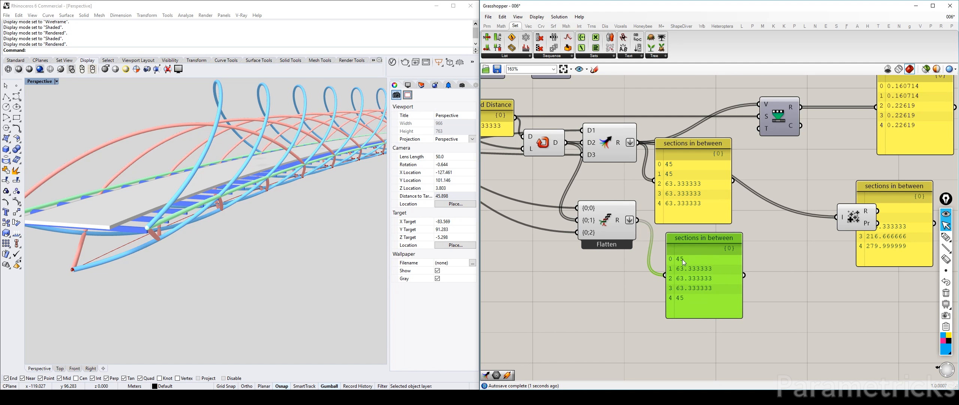
Step: Delete the panels listing Merge's and Entwine's values
mouse_move(580, 219)
right_click_drag(694, 177, 618, 178)
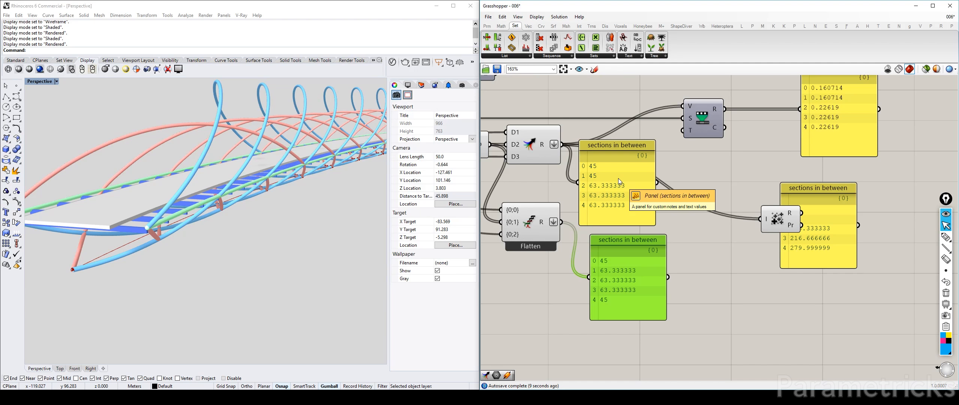
left_click(618, 178)
key("Delete")
left_click_drag(613, 264, 606, 217)
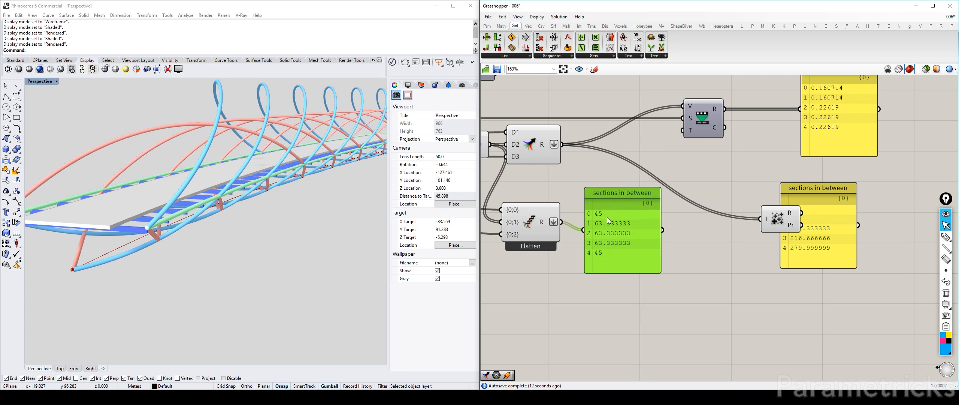
key("Delete")
Step: Replace Merge with Entwine as the source for Remap Numbers and Mass Addition, and delete Merge
mouse_move(543, 148)
left_mouse_down()
mouse_move(581, 180)
mouse_move(558, 221)
mouse_move(548, 133)
left_mouse_up()
left_click(558, 144)
key("Delete")
Step: Move Mass Addition and its partial results panel closer to Entwine
left_click_drag(775, 219, 644, 172)
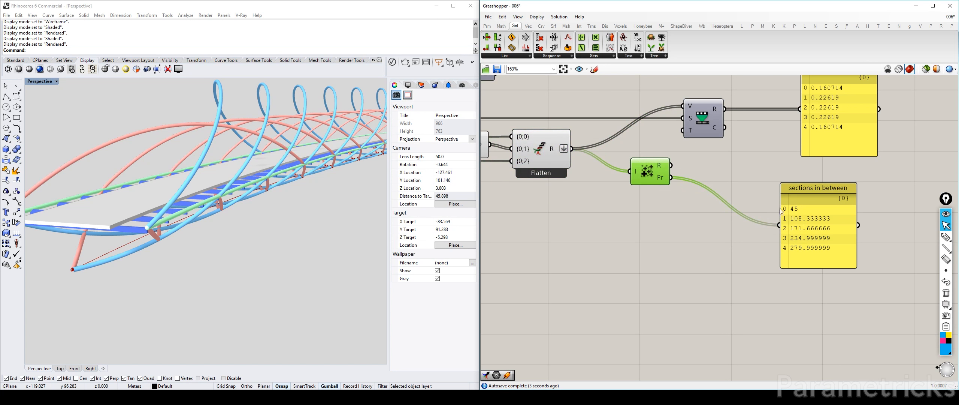
left_click_drag(834, 227, 774, 194)
right_click_drag(707, 184, 598, 199)
scroll(600, 197, "up", 2)
scroll(644, 246, "down", 2)
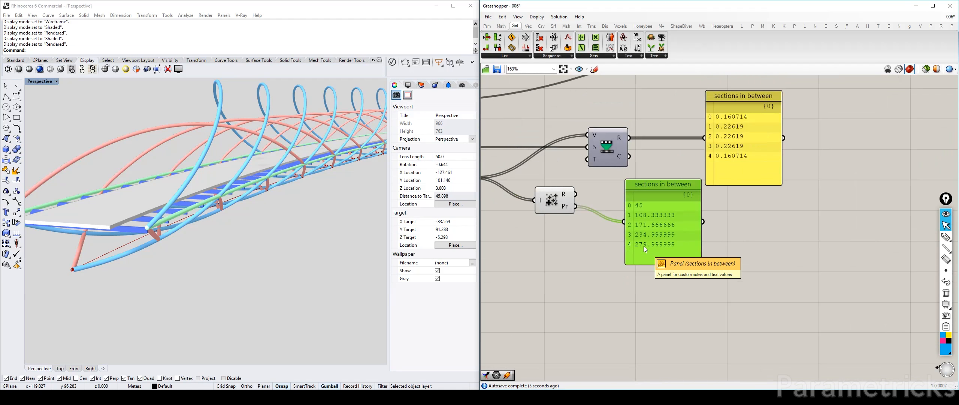
scroll(590, 232, "down", 2)
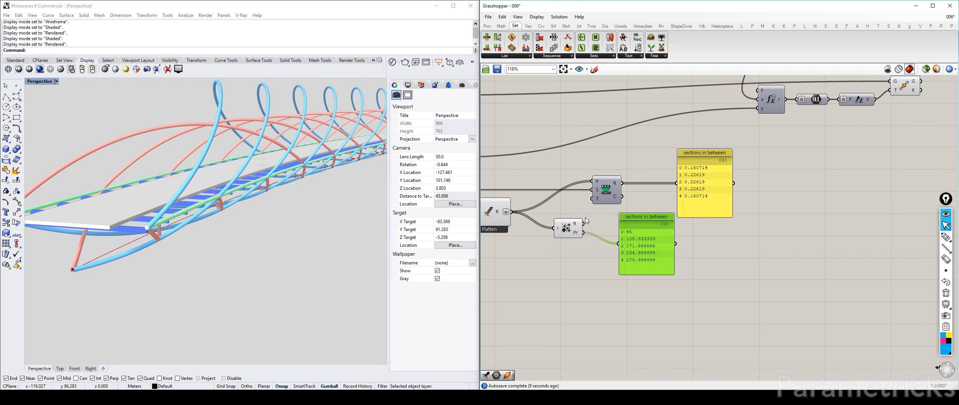
Step: Wire Mass Addition's partial results into Remap Numbers' value input and line both components up after Entwine
left_click_drag(565, 226, 556, 225)
mouse_move(605, 190)
left_mouse_down()
mouse_move(580, 185)
mouse_move(595, 185)
left_mouse_up()
left_click_drag(574, 233, 583, 176)
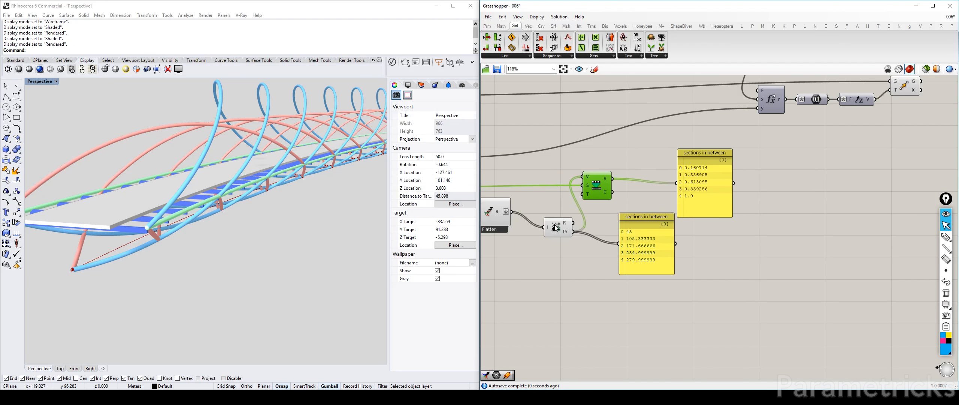
left_click_drag(556, 227, 538, 211)
left_click_drag(591, 197, 588, 211)
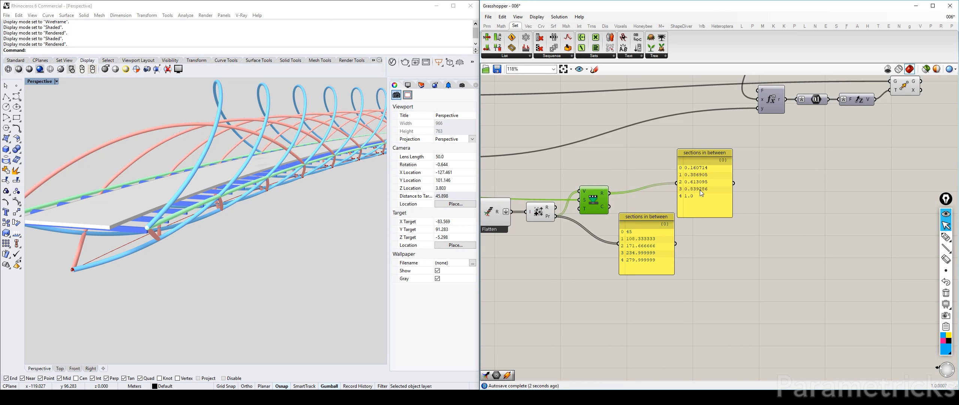
Step: Delete the panel listing Mass Addition's partial results
left_click(645, 229)
key("Delete")
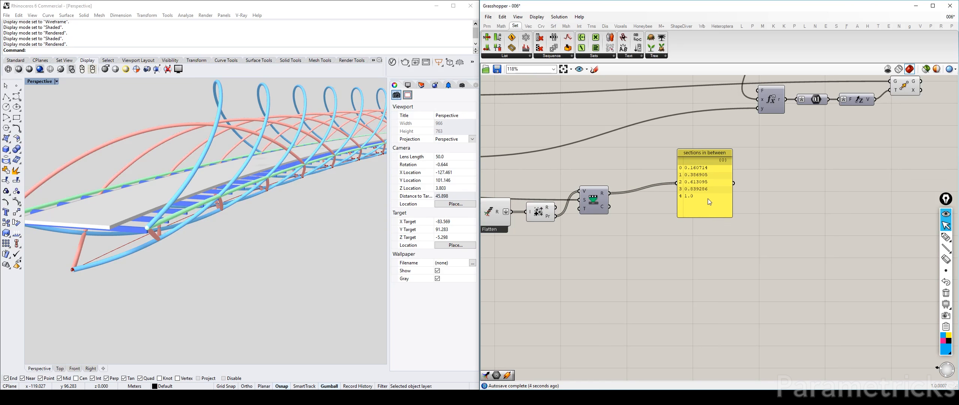
Step: Compare the remapped parameters in the sections in between panel with the Entwine, Mass Addition and Remap Numbers chain that produces them
scroll(700, 193, "up", 4)
scroll(697, 195, "down", 3)
right_click_drag(641, 196, 779, 160)
right_click_drag(587, 200, 679, 189)
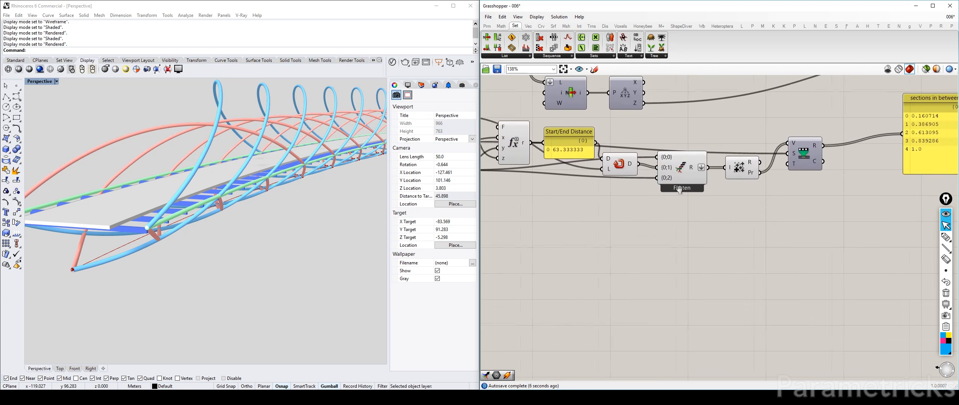
scroll(672, 176, "up", 3)
scroll(672, 176, "down", 3)
right_click_drag(607, 177, 576, 154)
scroll(600, 155, "up", 2)
scroll(611, 198, "down", 2)
scroll(611, 200, "up", 3)
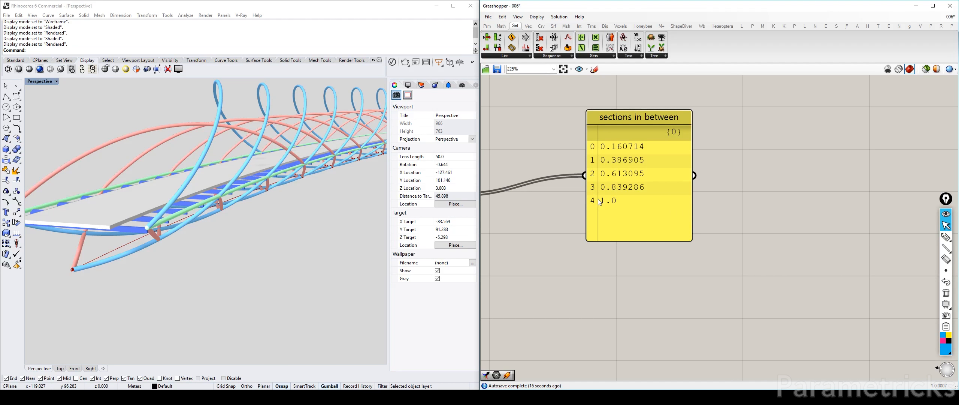
scroll(602, 202, "down", 2)
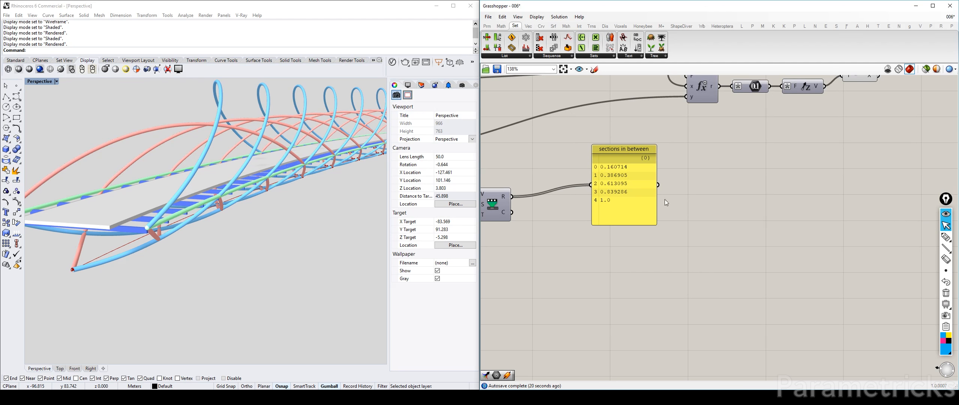
scroll(620, 207, "up", 3)
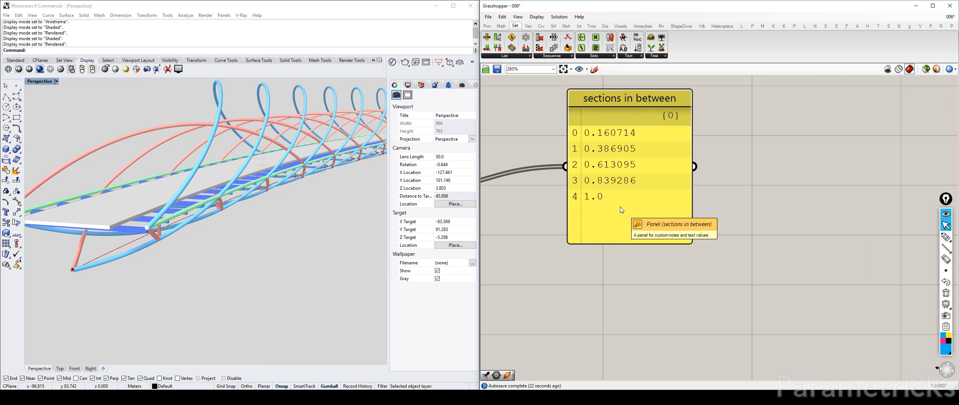
Step: Remove the third input {0;2} from Entwine and shift the component slightly
scroll(622, 210, "down", 4)
scroll(661, 176, "up", 4)
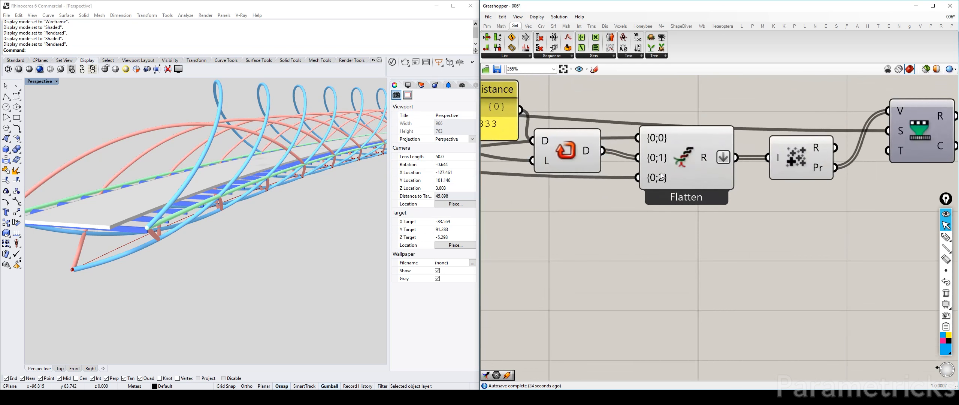
scroll(661, 172, "up", 4)
left_click(671, 177)
scroll(671, 177, "down", 6)
right_click_drag(930, 146, 831, 143)
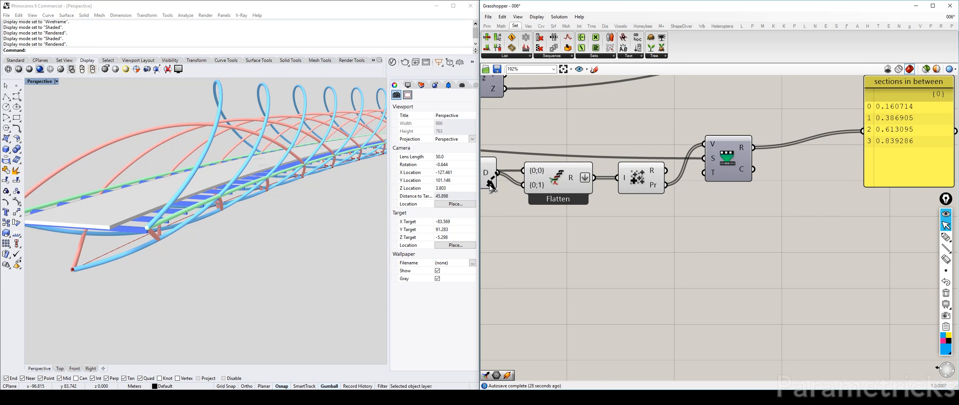
left_click_drag(582, 174, 569, 162)
Step: Turn off the preview of the lower rows' components, from the section parameters through Remap Numbers
right_click_drag(905, 141, 737, 156)
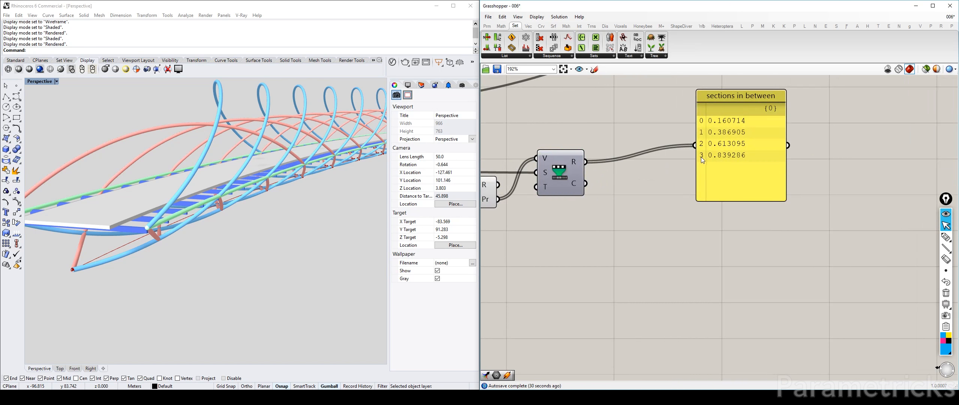
scroll(658, 169, "down", 3)
scroll(650, 138, "up", 3)
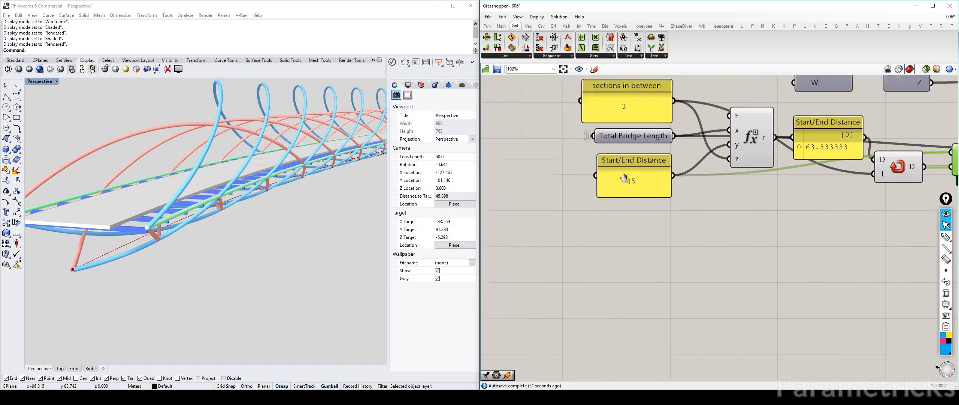
left_click(626, 181)
scroll(622, 178, "down", 4)
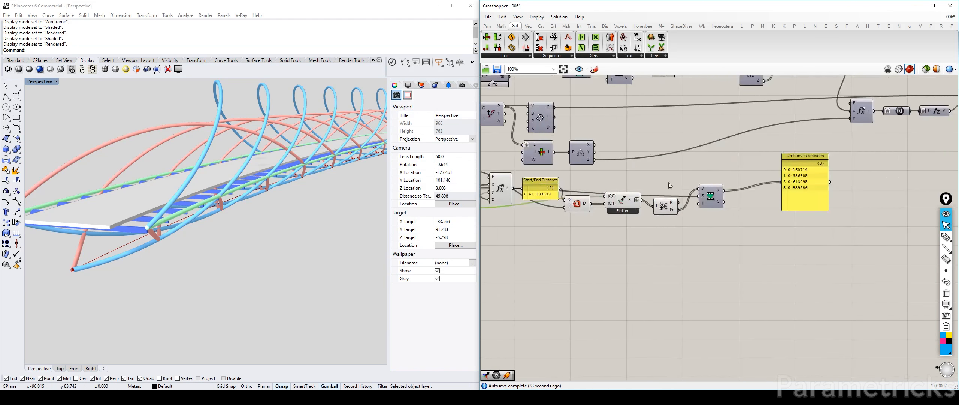
scroll(657, 190, "down", 4)
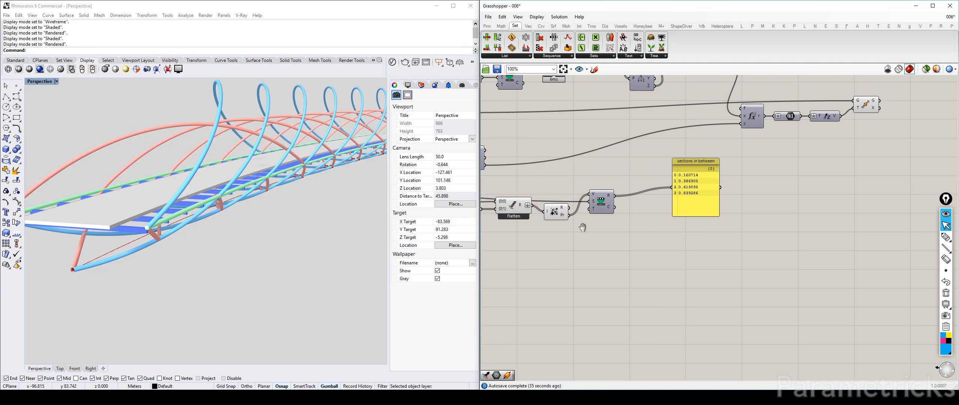
left_click_drag(773, 243, 556, 158)
middle_click(602, 154)
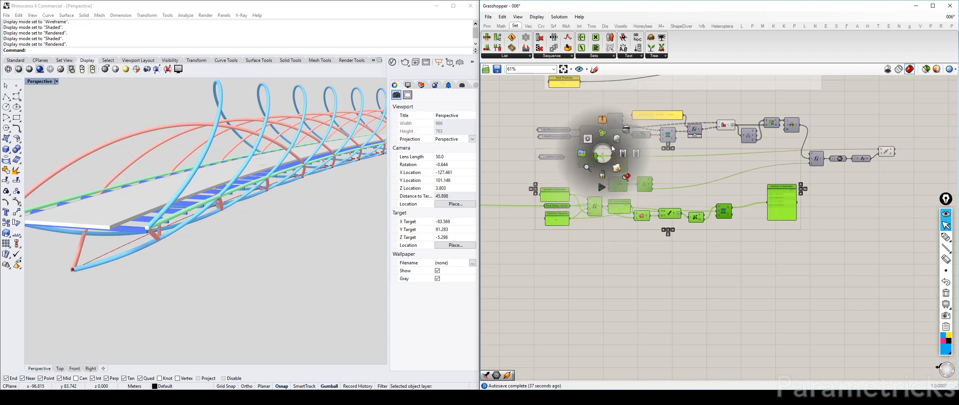
left_click(626, 130)
right_click_drag(745, 164, 589, 158)
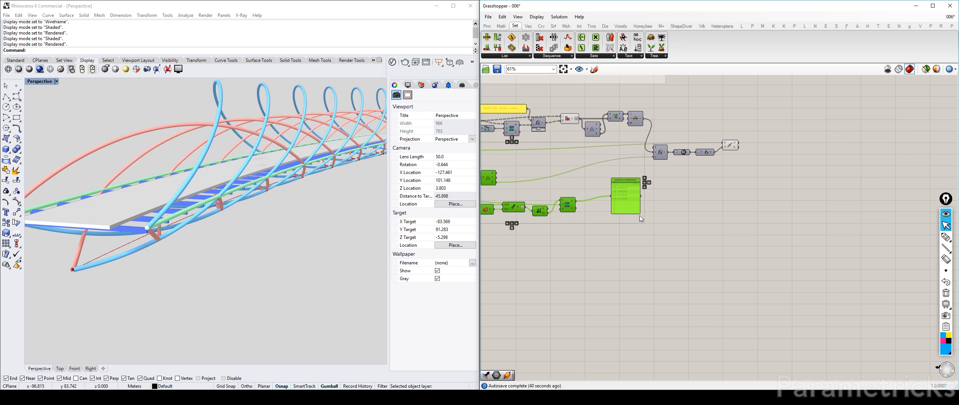
Step: Add an Evaluate Curve component and place it after Move at the end of the chain
scroll(594, 225, "up", 5)
left_click(593, 228)
double_click(594, 228)
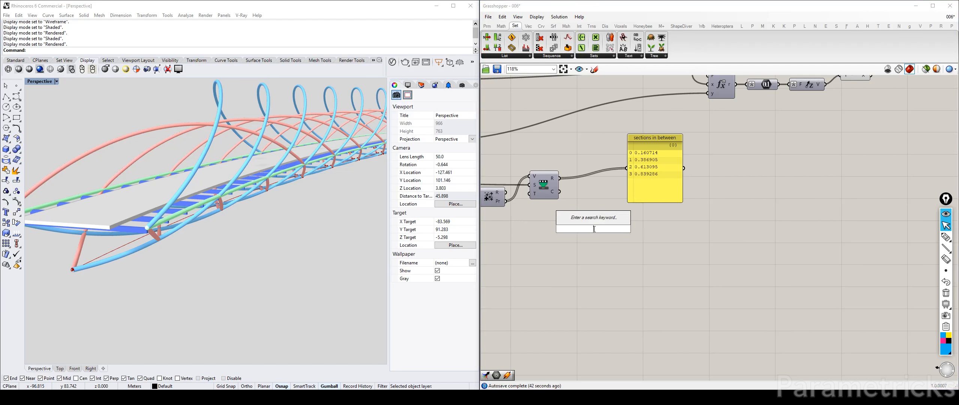
type("crv eval")
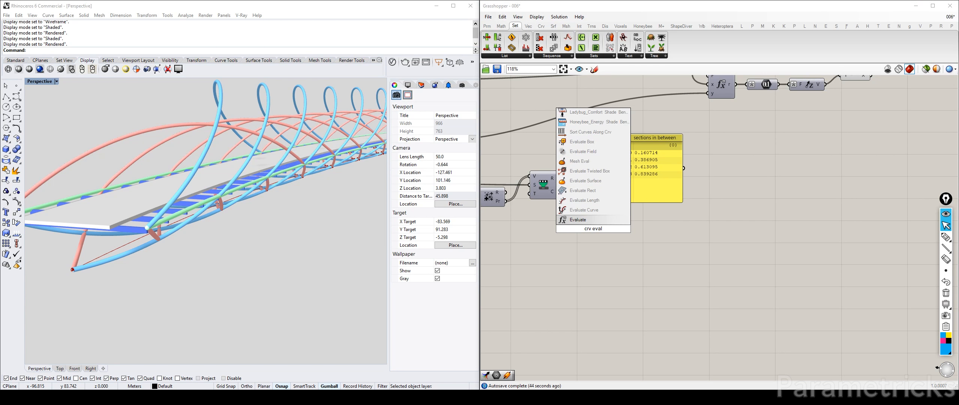
key("Up")
key("Return")
right_click_drag(637, 209, 585, 251)
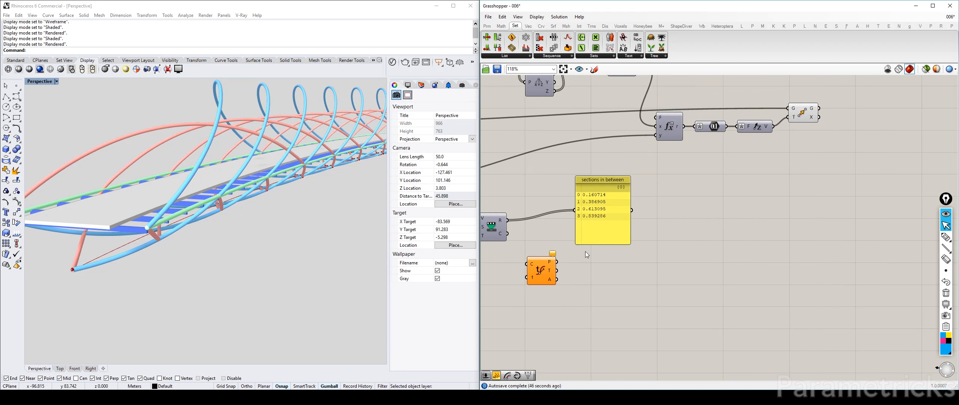
left_click_drag(541, 271, 880, 116)
Step: Wire Move's geometry output into Evaluate Curve's curve input and reparameterize that input
left_click_drag(819, 108, 869, 110)
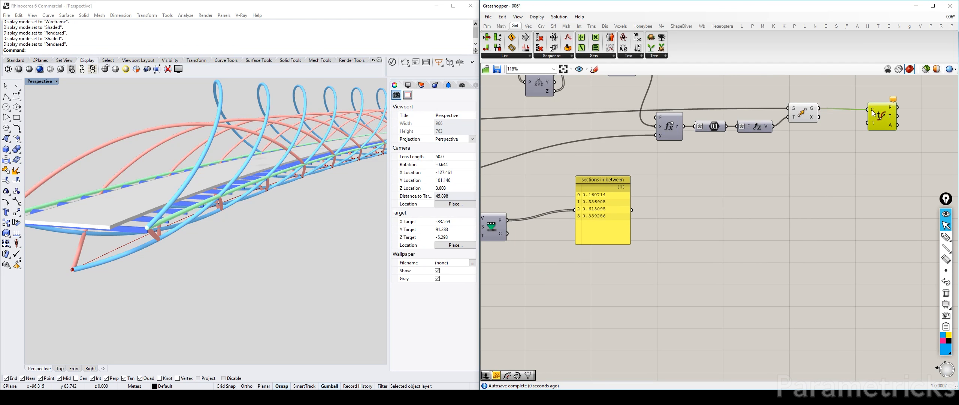
right_click(872, 113)
left_click(899, 189)
Step: Delete the remapped values panel and wire Remap Numbers' result into Evaluate Curve's parameter input
right_click_drag(565, 200, 769, 195)
right_click_drag(692, 189, 636, 238)
left_click(626, 225)
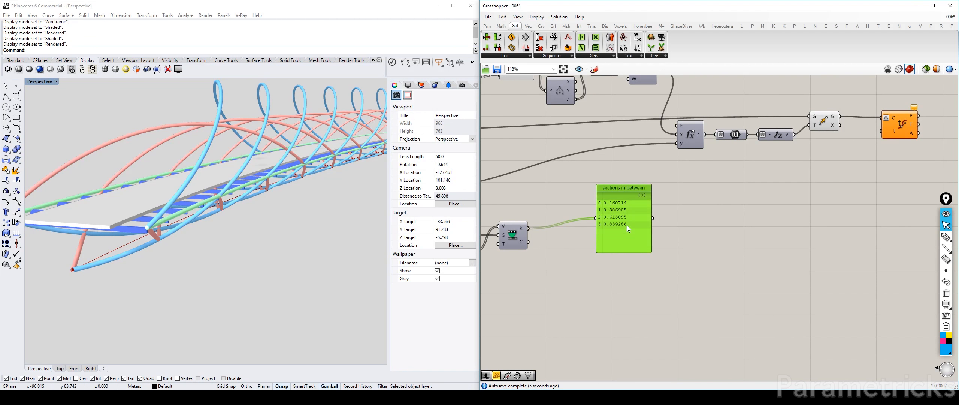
key("Delete")
left_click_drag(528, 228, 875, 128)
Step: Turn off Move's preview and select Evaluate Curve to highlight its points in the model
left_click(821, 123)
right_click_drag(832, 180, 651, 215)
left_click(689, 171)
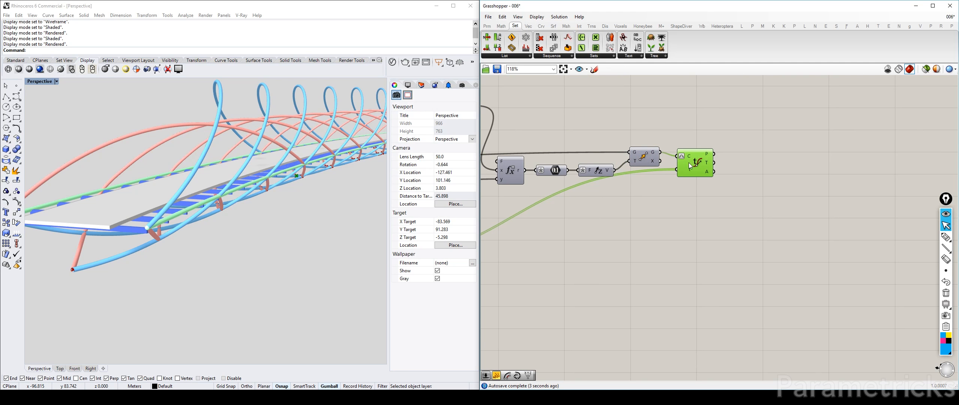
Step: Inspect the highlighted Evaluate Curve points along the bridge in the top and perspective views in Rhino
double_click(38, 82)
double_click(38, 82)
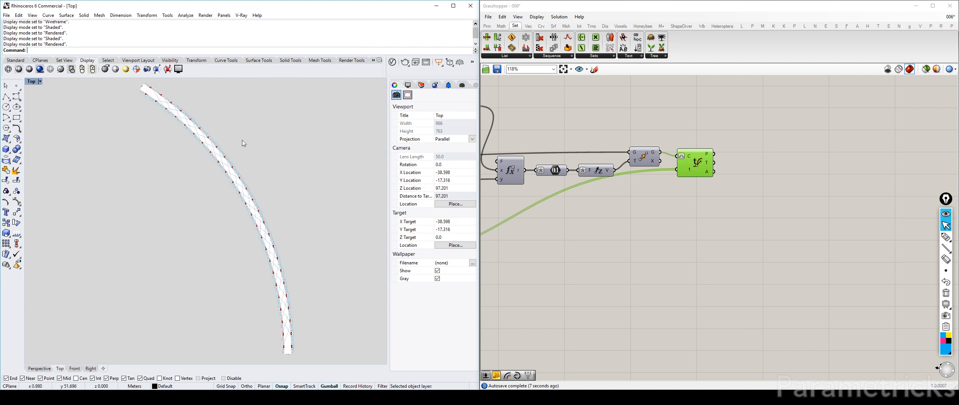
double_click(31, 81)
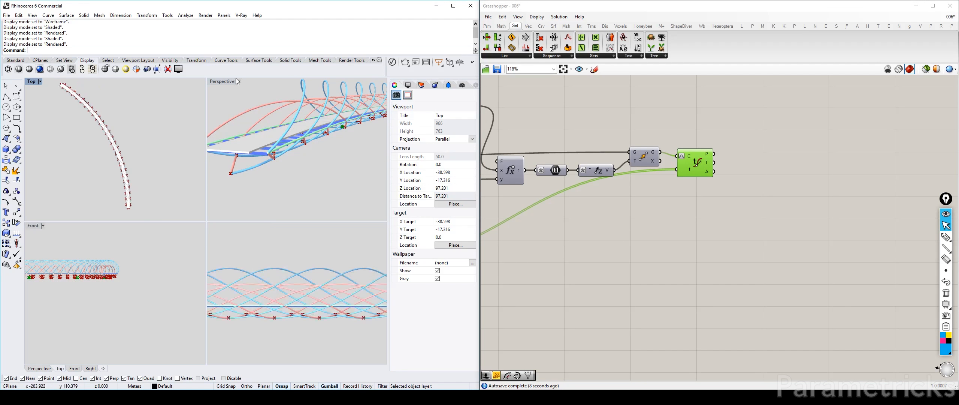
double_click(227, 79)
right_click_drag(227, 80, 364, 160)
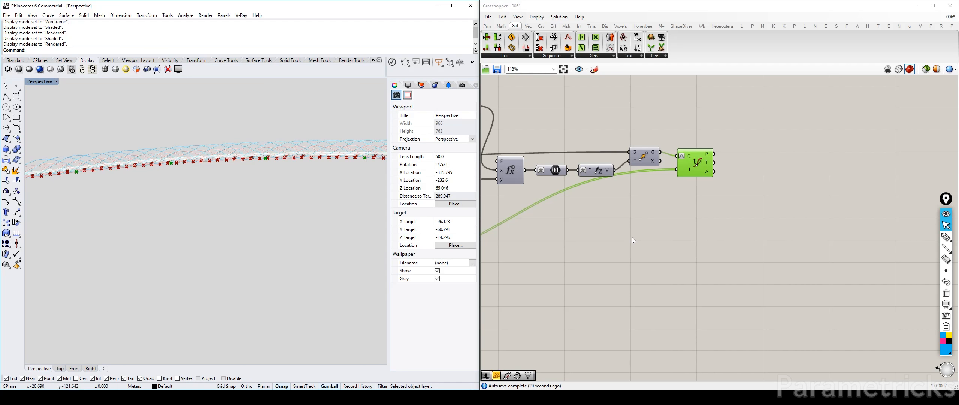
left_click_drag(696, 174, 699, 176)
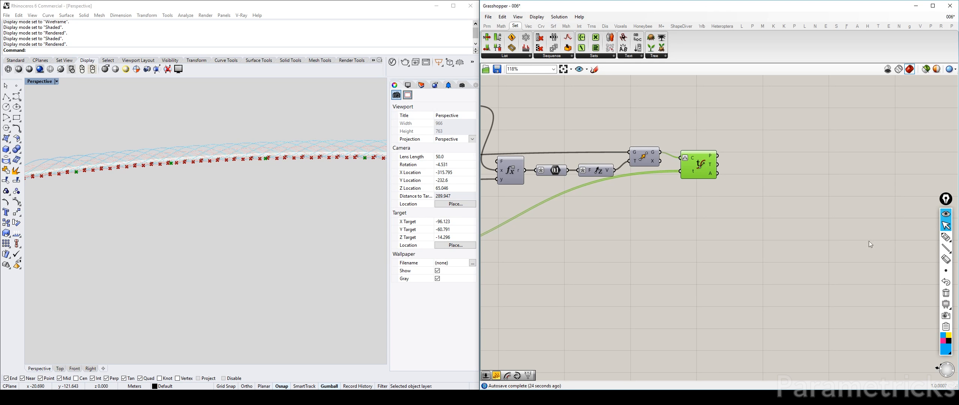
double_click(44, 81)
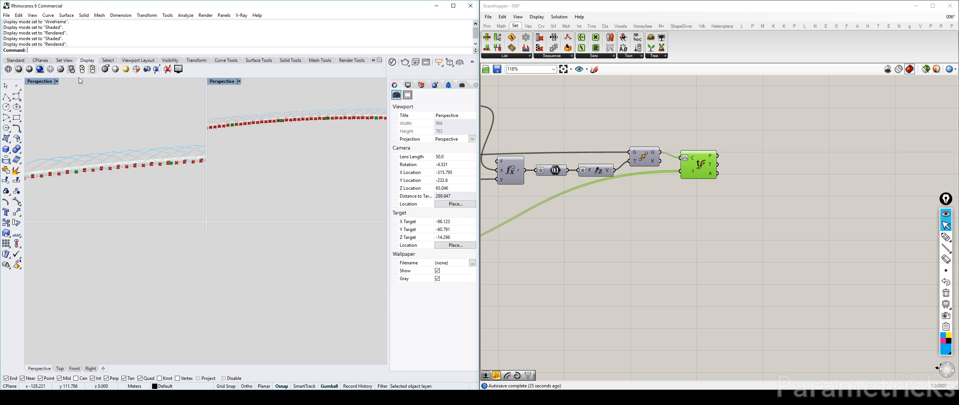
double_click(222, 81)
right_click_drag(215, 105, 218, 124)
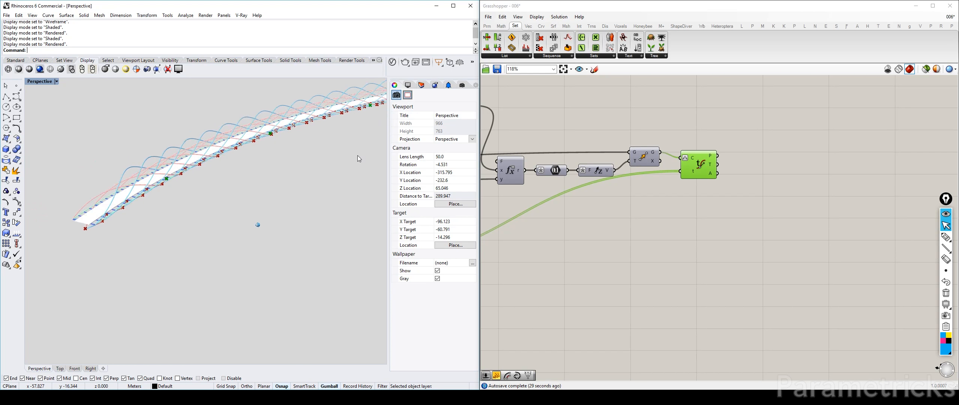
left_click(945, 236)
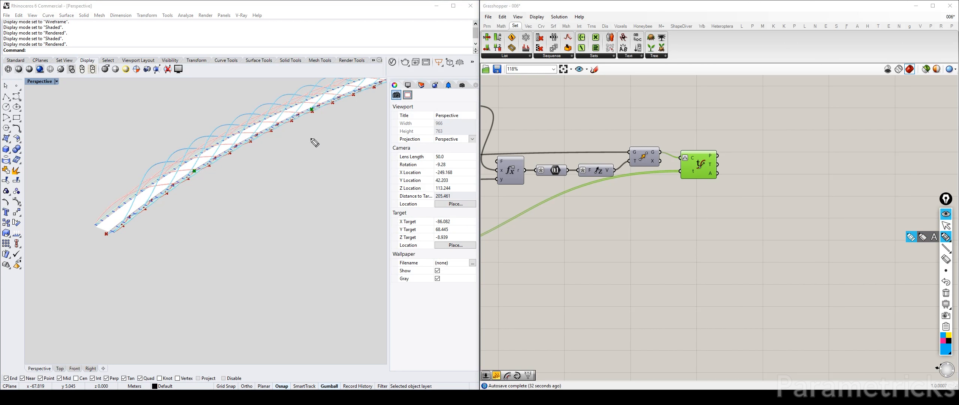
left_click(946, 224)
left_click(230, 211)
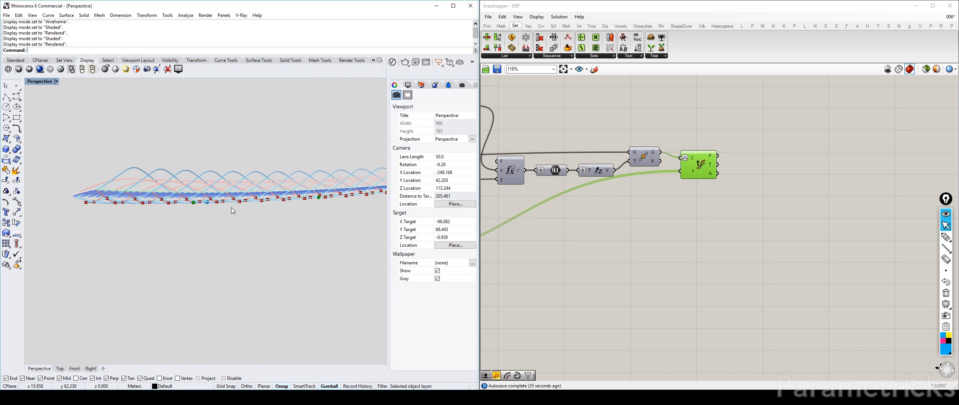
Step: Sketch pink annotation lines for a support beneath a highlighted point of the bridge and clear the annotations
left_click(948, 237)
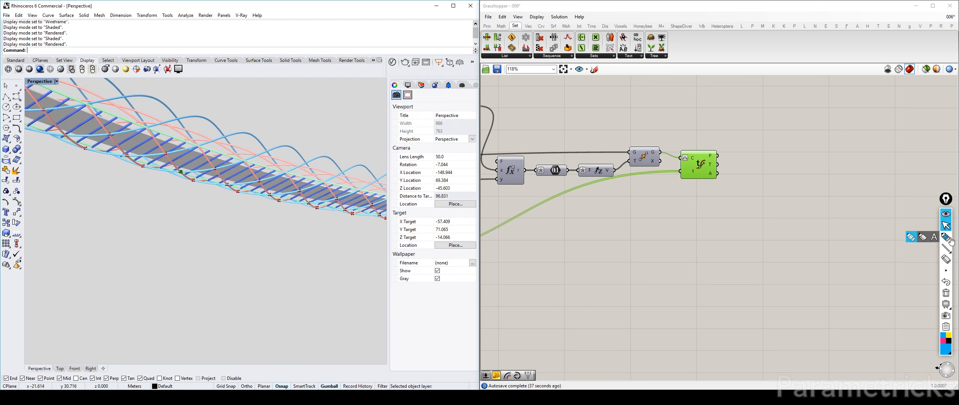
left_click(949, 239)
left_click(179, 170)
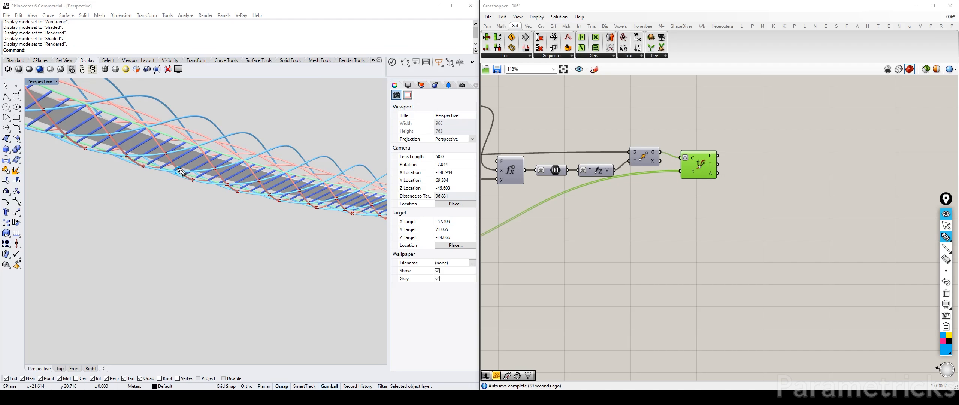
left_click(942, 341)
left_click(946, 270)
left_click(900, 271)
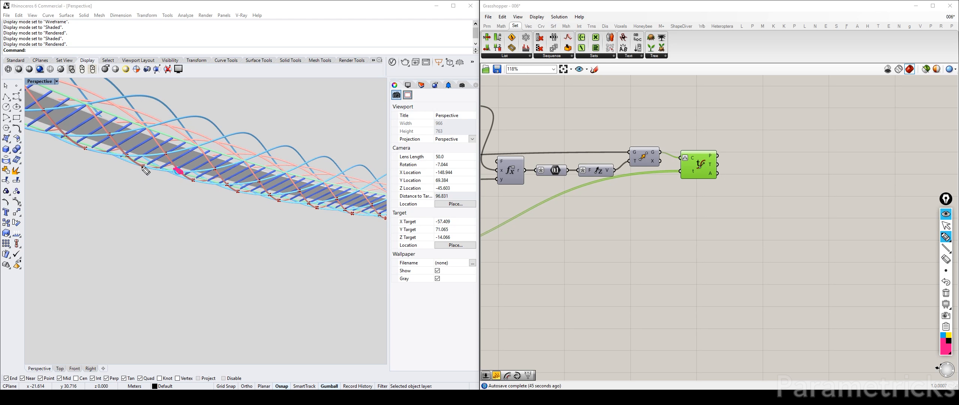
left_click_drag(143, 167, 129, 225)
left_click_drag(166, 154, 161, 198)
left_click_drag(179, 172, 148, 220)
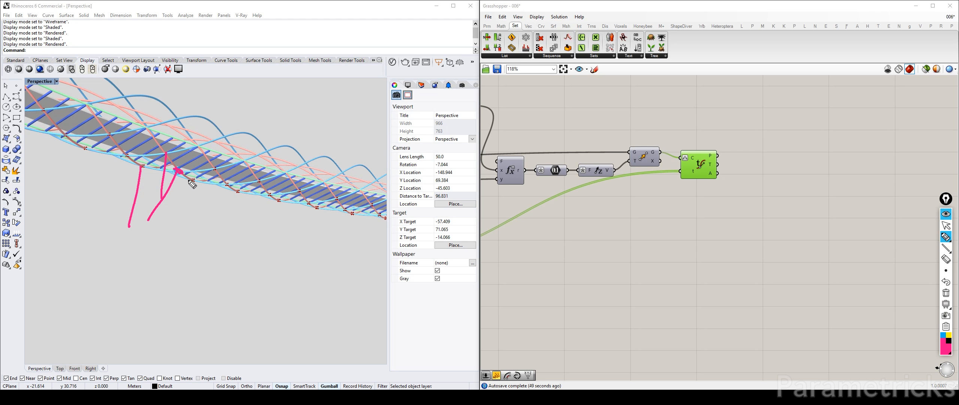
left_click_drag(189, 181, 195, 197)
left_click_drag(216, 168, 205, 196)
left_click_drag(180, 171, 197, 196)
left_click_drag(150, 195, 206, 199)
mouse_move(135, 198)
left_mouse_down()
mouse_move(215, 206)
mouse_move(186, 210)
left_mouse_up()
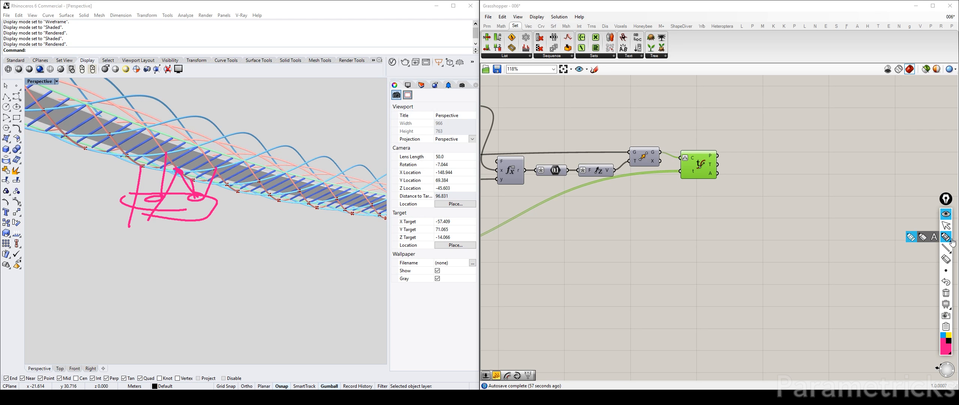
left_click(946, 225)
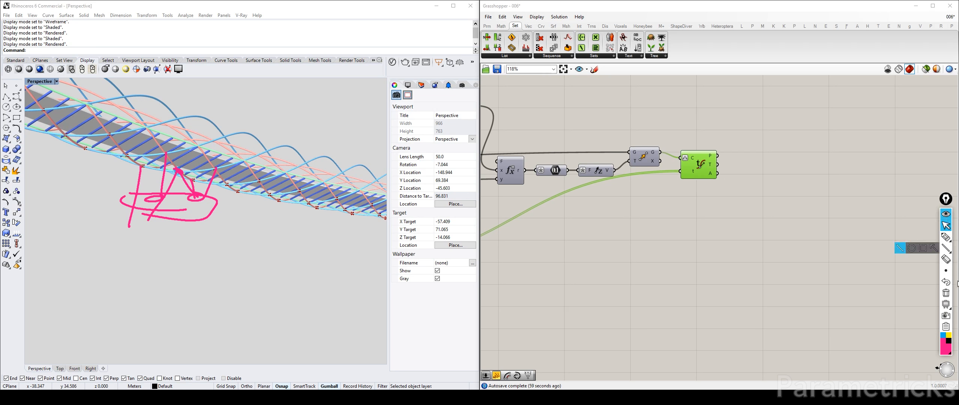
left_click(946, 293)
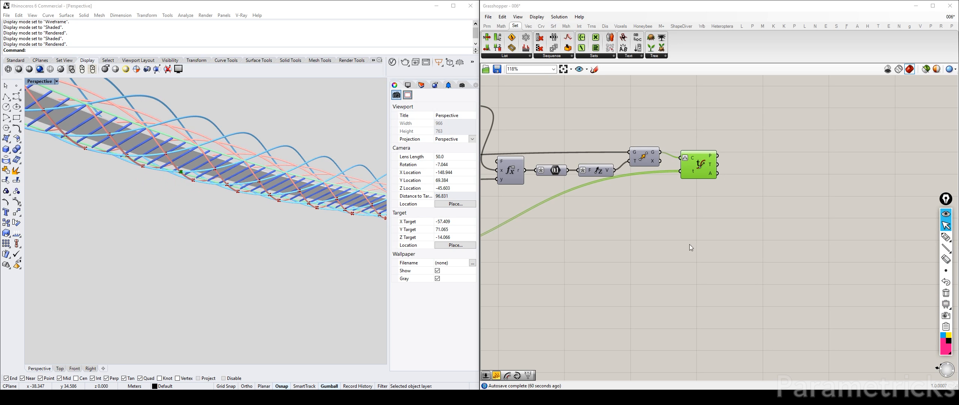
Step: Turn off the preview of the one component still displayed in the definition's upper row
left_click(627, 257)
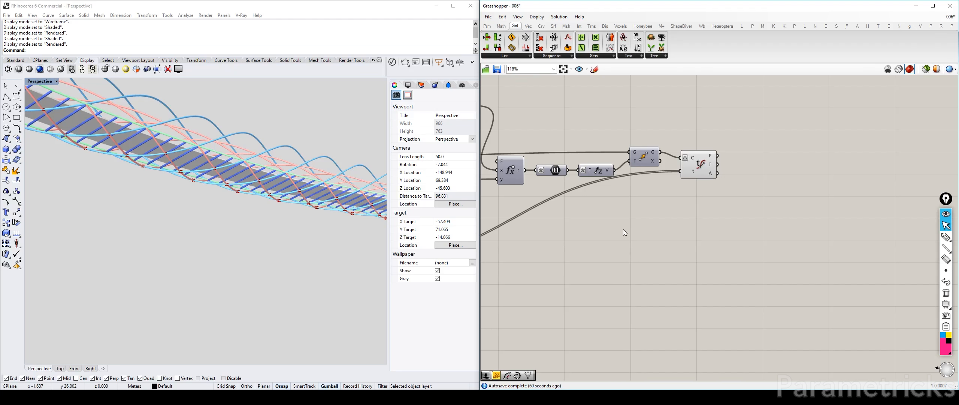
scroll(619, 211, "down", 7)
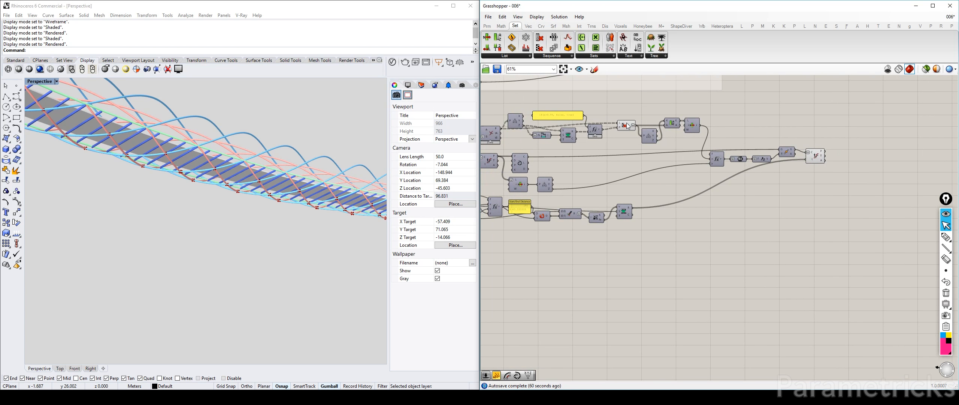
left_click(625, 125)
scroll(637, 183, "down", 3)
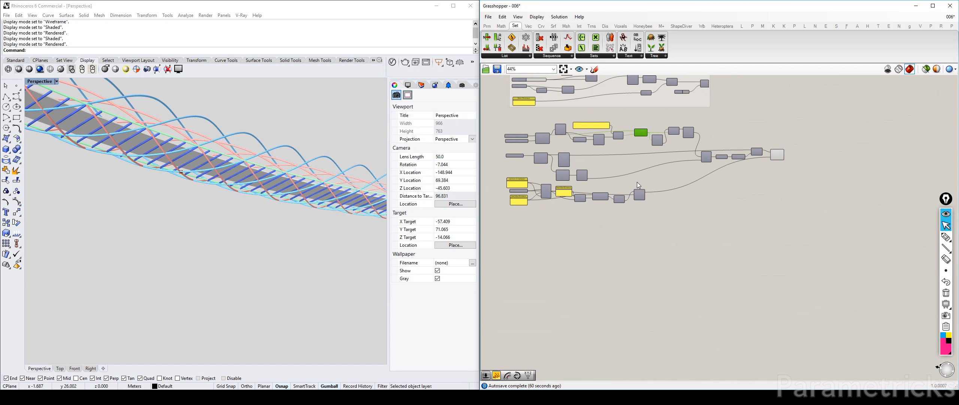
scroll(637, 181, "up", 2)
Step: Align the input parameters and panels at the start of the three rows along their left edges
left_click_drag(529, 237, 499, 110)
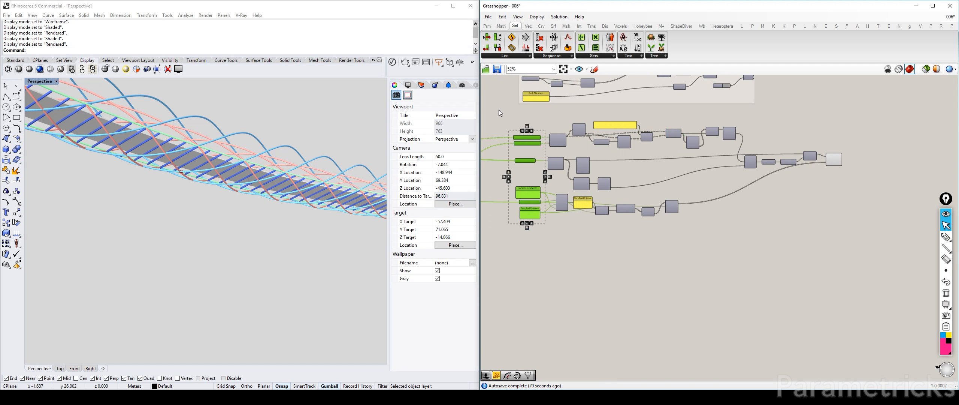
left_click(523, 129)
scroll(685, 174, "up", 3)
right_click_drag(686, 174, 710, 159)
scroll(718, 153, "down", 2)
left_click(718, 153)
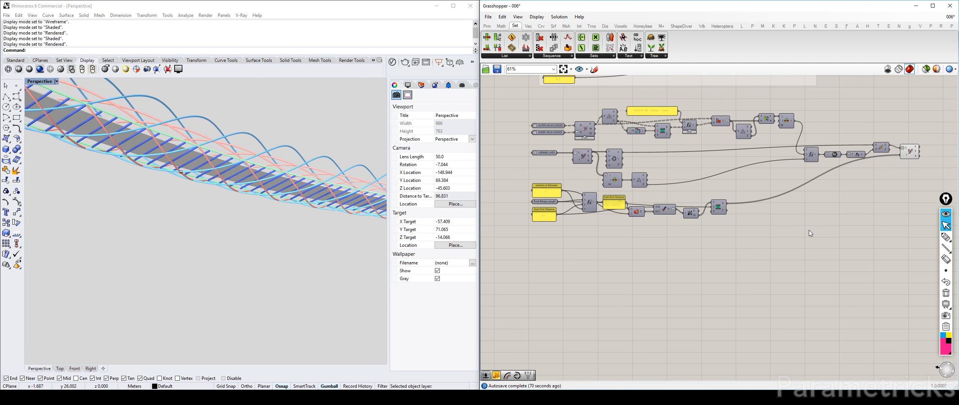